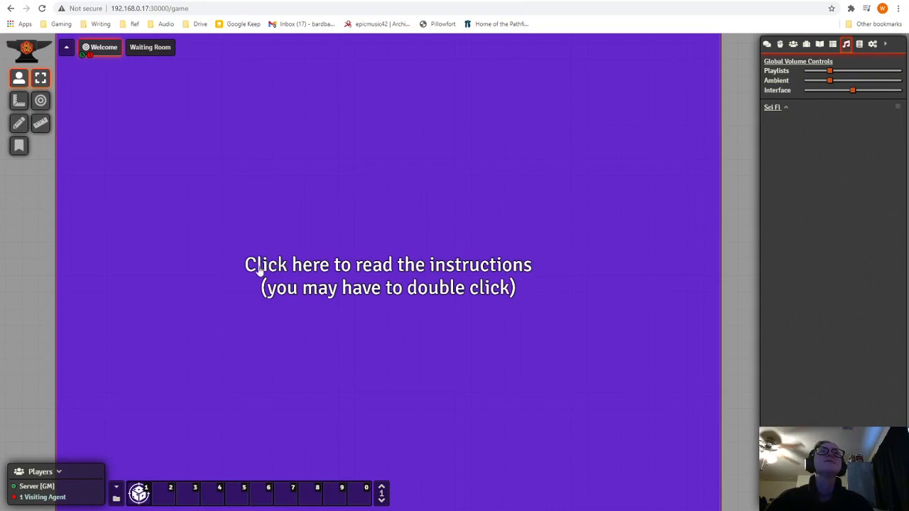
# Step: Open the welcome instructions from the scene and enlarge the journal to full size for reading
pyautogui.doubleClick(403, 356)
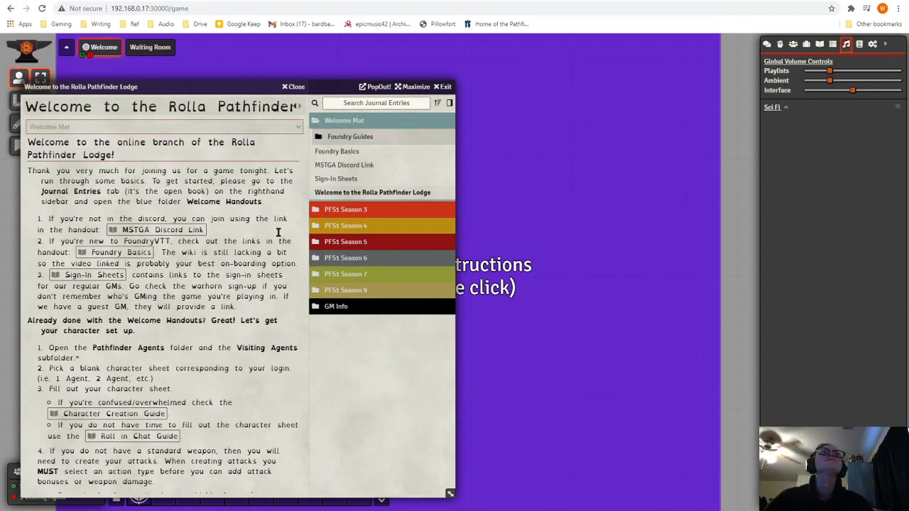
pyautogui.moveTo(271, 75); pyautogui.dragTo(366, 70)
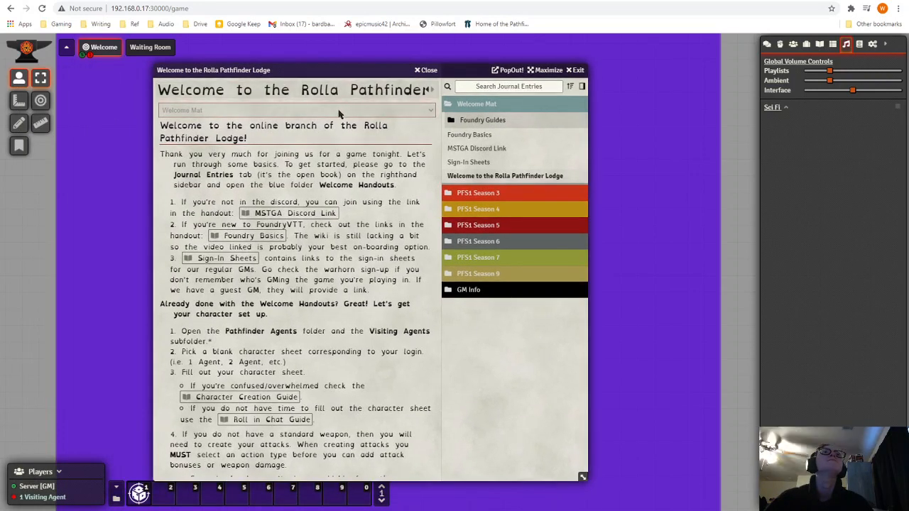
pyautogui.click(545, 71)
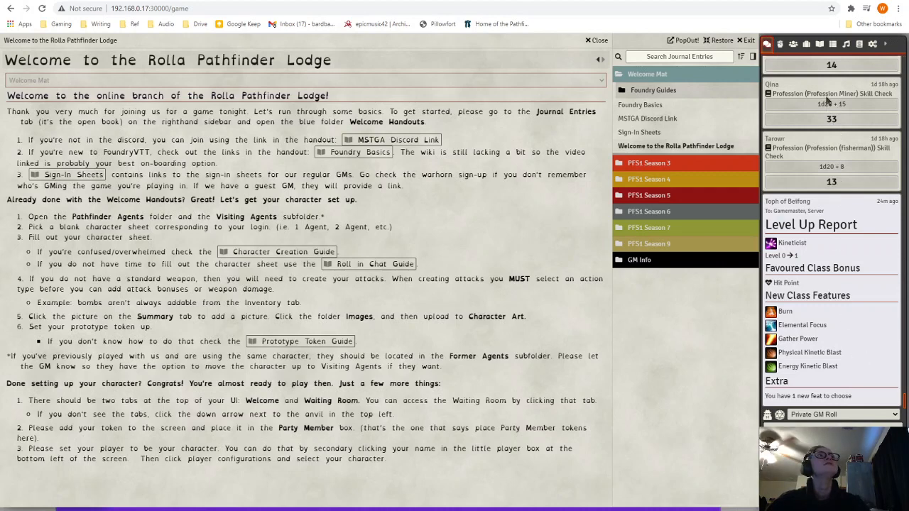
# Step: Show the actors directory and expand the Visiting Agents subfolder inside Pathfinder Agents
pyautogui.click(792, 45)
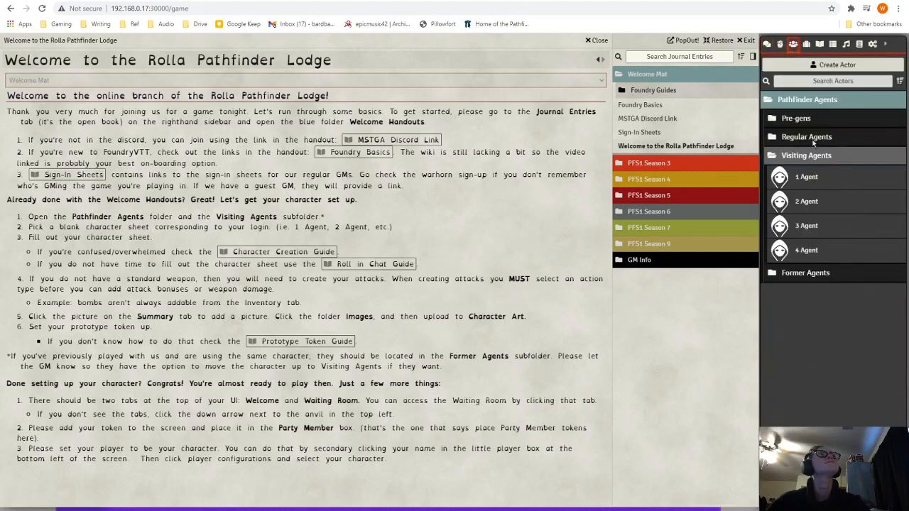
pyautogui.click(811, 100)
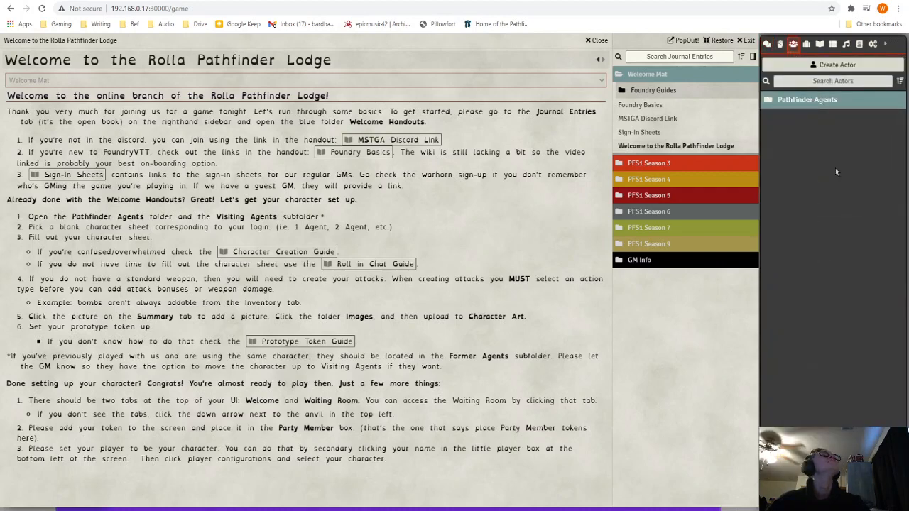
pyautogui.click(834, 103)
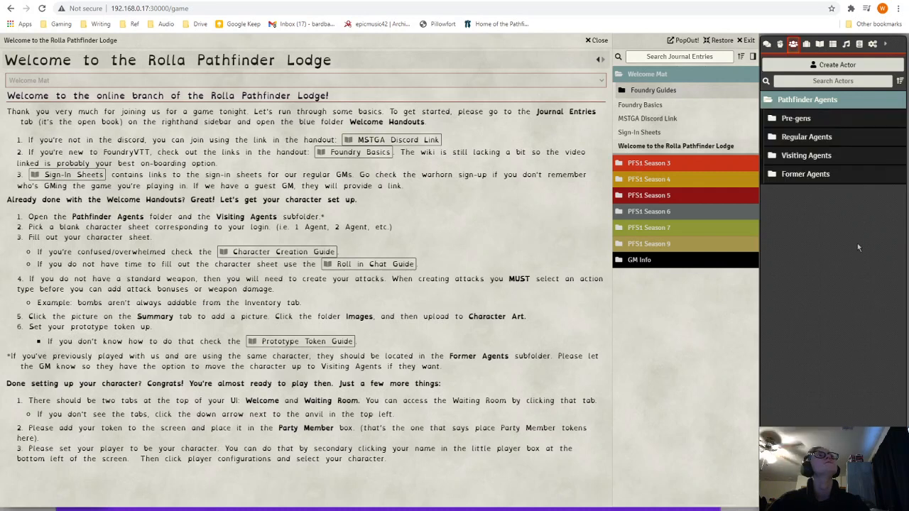
pyautogui.click(810, 157)
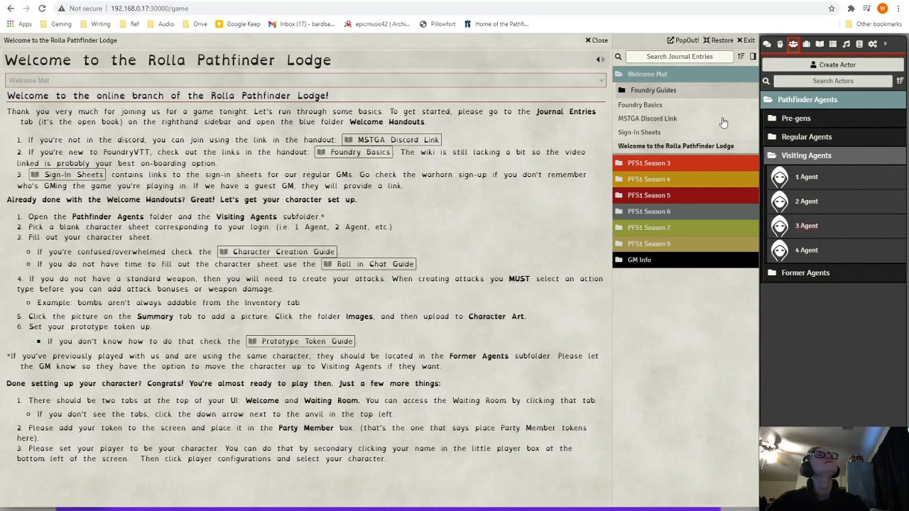
# Step: Restore the journal to its normal size and open the 1 Agent character sheet on its Quick Info summary
pyautogui.click(720, 41)
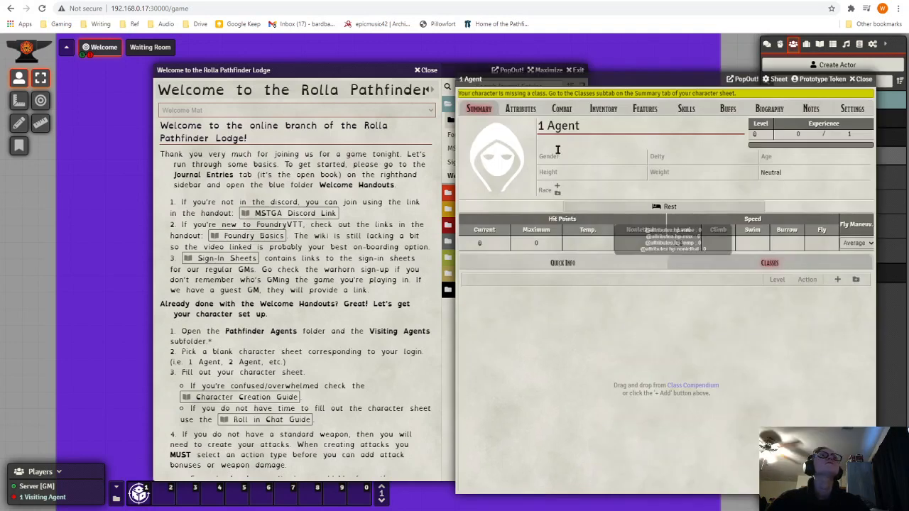
pyautogui.click(558, 151)
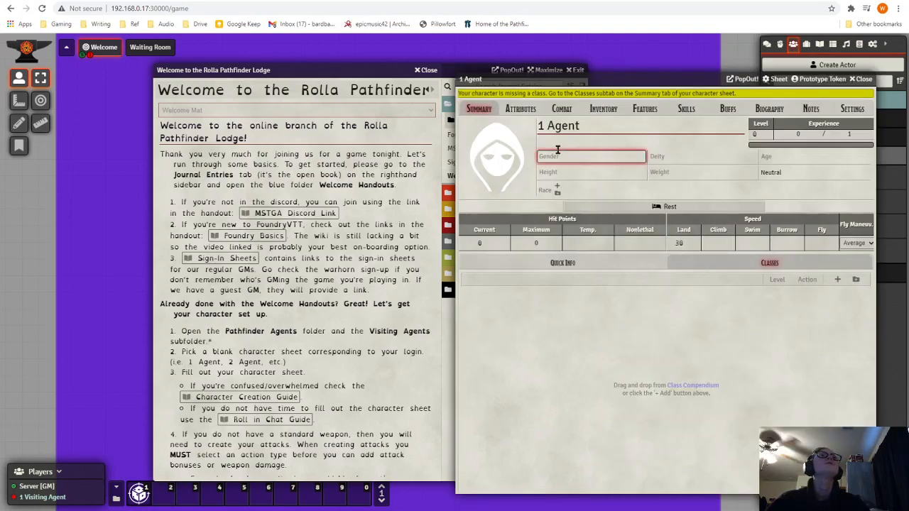
pyautogui.click(734, 379)
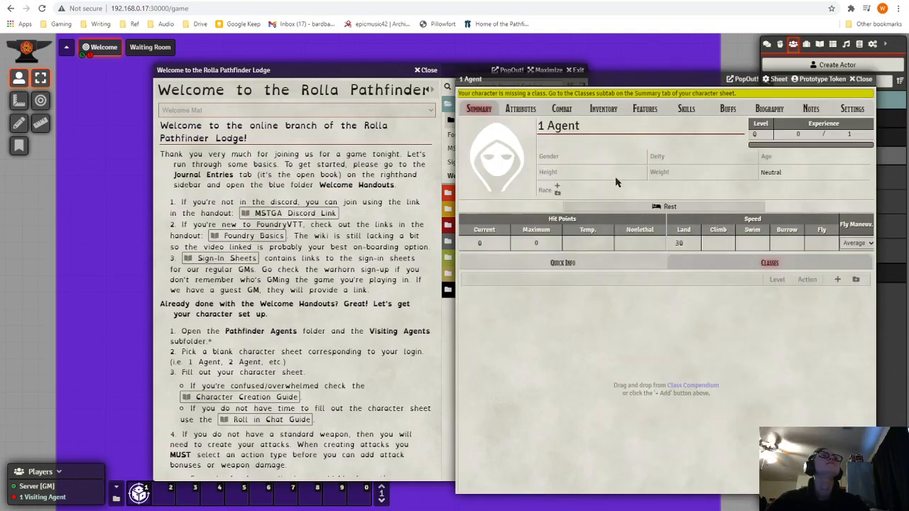
pyautogui.click(557, 264)
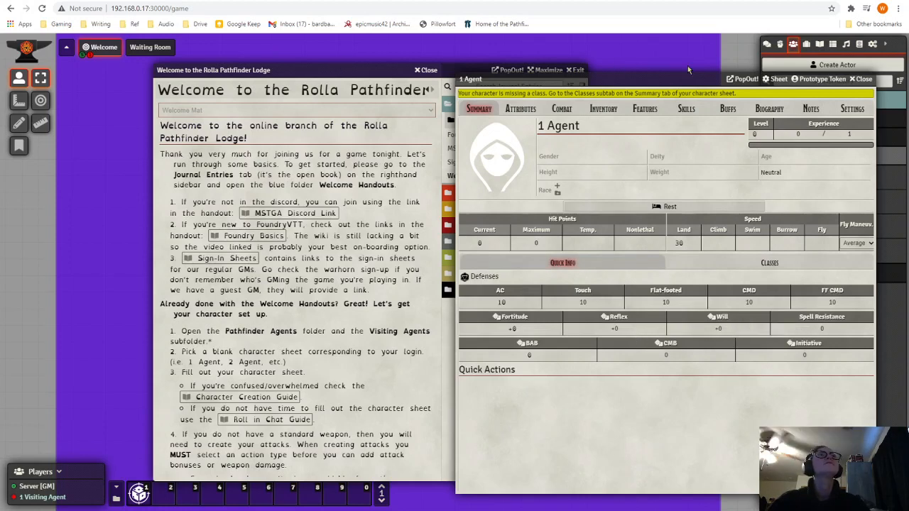
# Step: Arrange the welcome journal and the 1 Agent sheet side by side, with the sidebar and the journal's entry list collapsed
pyautogui.moveTo(690, 76); pyautogui.dragTo(500, 67)
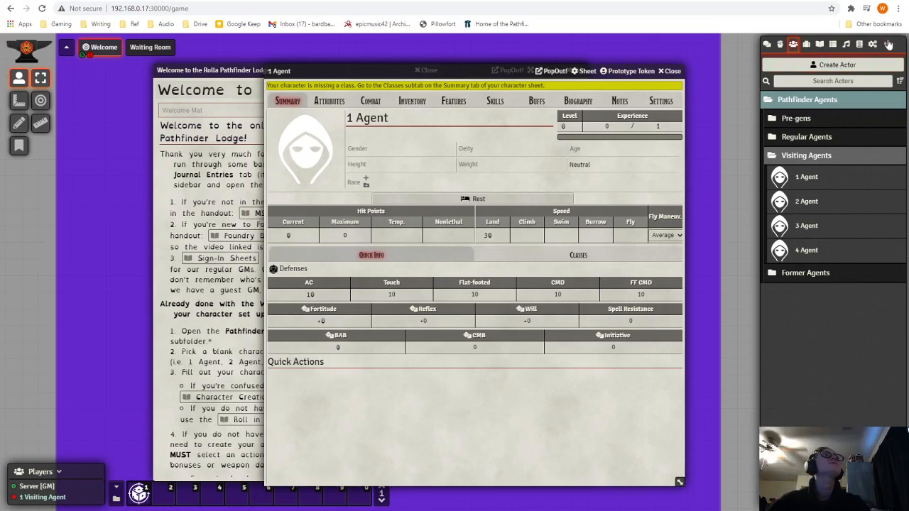
pyautogui.click(886, 44)
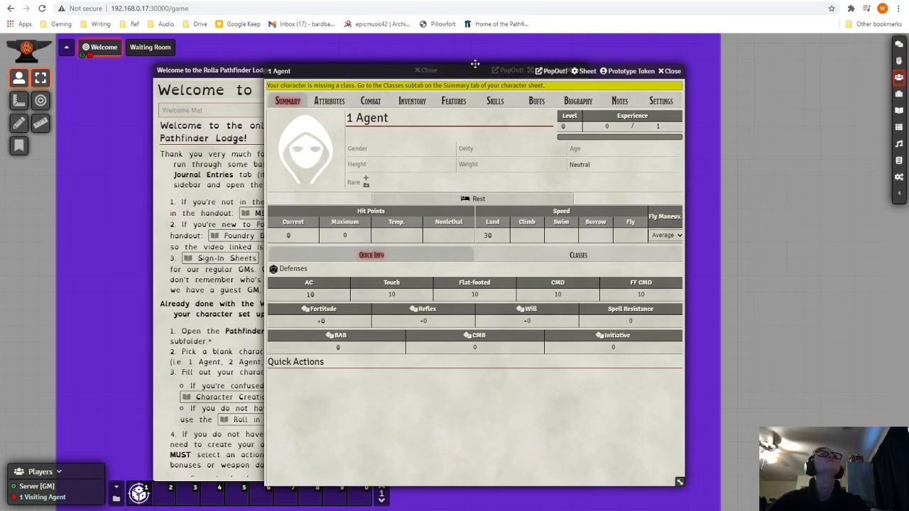
pyautogui.moveTo(462, 68); pyautogui.dragTo(663, 74)
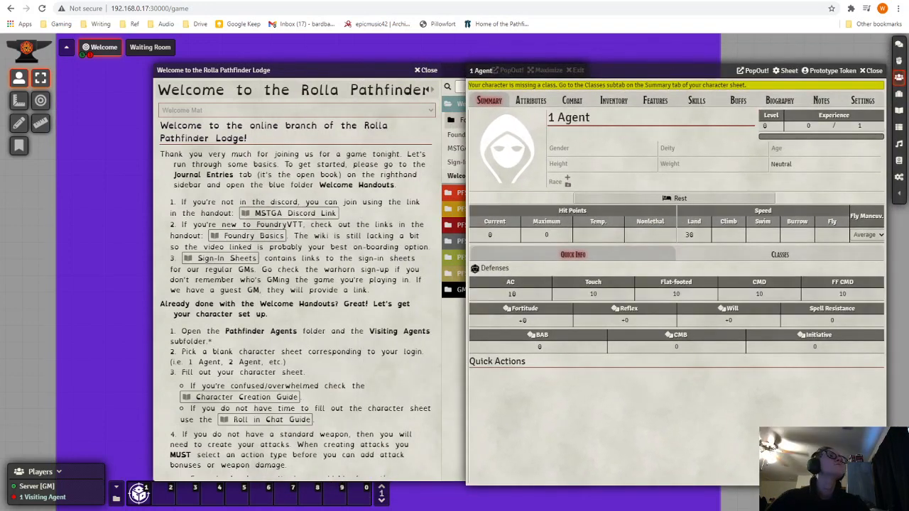
pyautogui.moveTo(885, 485); pyautogui.dragTo(889, 501)
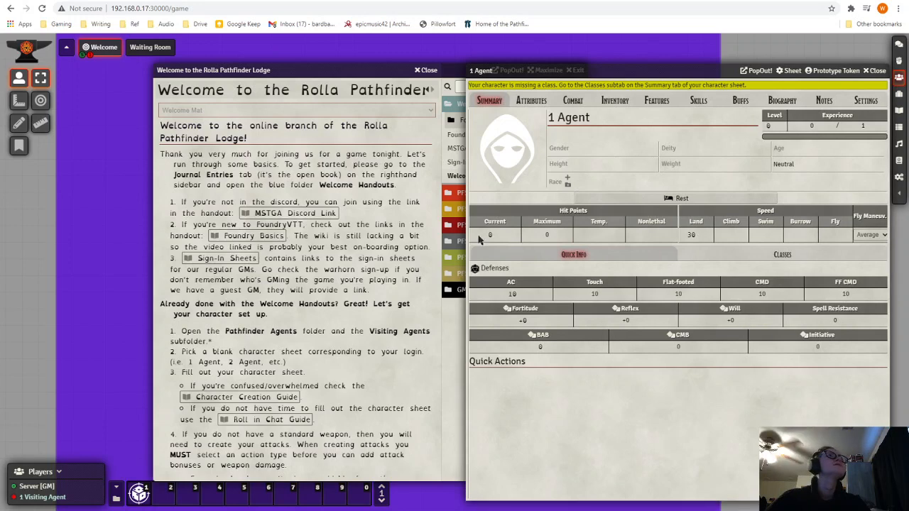
pyautogui.moveTo(365, 72); pyautogui.dragTo(234, 77)
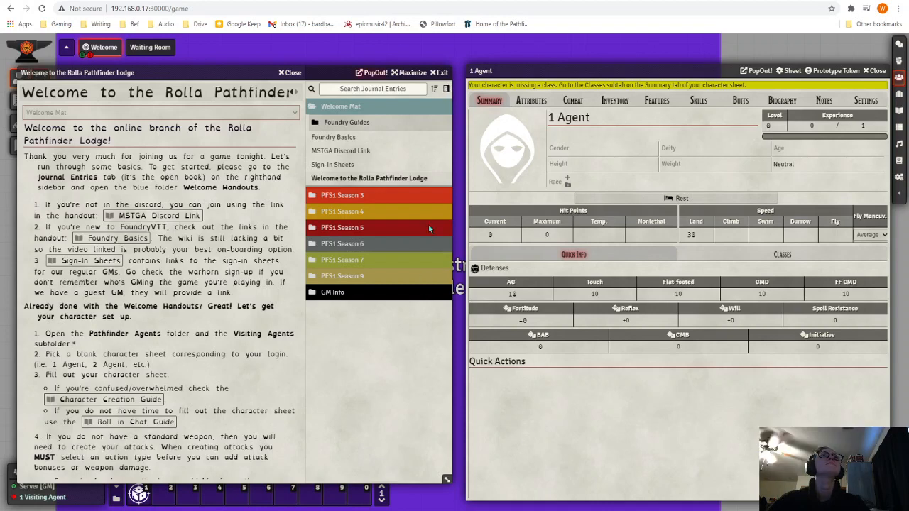
pyautogui.click(447, 91)
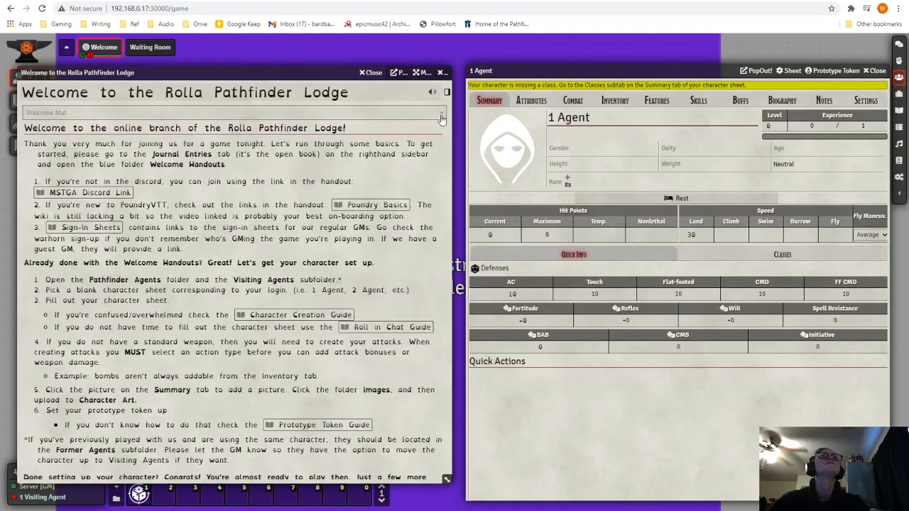
pyautogui.moveTo(446, 480); pyautogui.dragTo(449, 499)
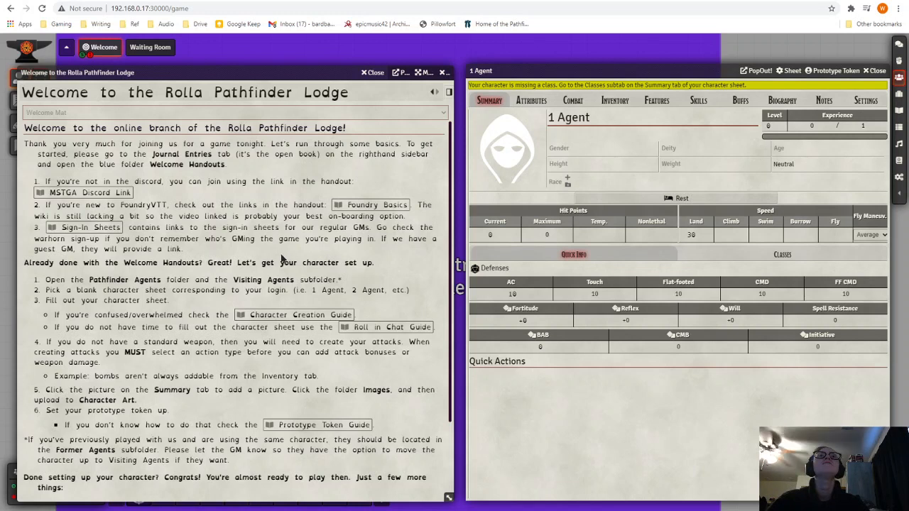
# Step: Open the Character Creation Guide from the welcome journal and point out its "Add Class and Race" step
pyautogui.click(294, 315)
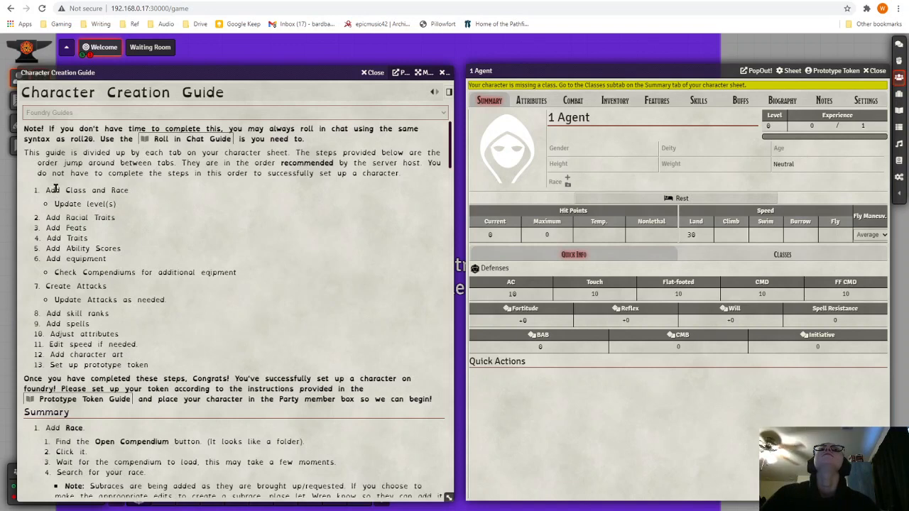
pyautogui.moveTo(45, 190); pyautogui.dragTo(135, 190)
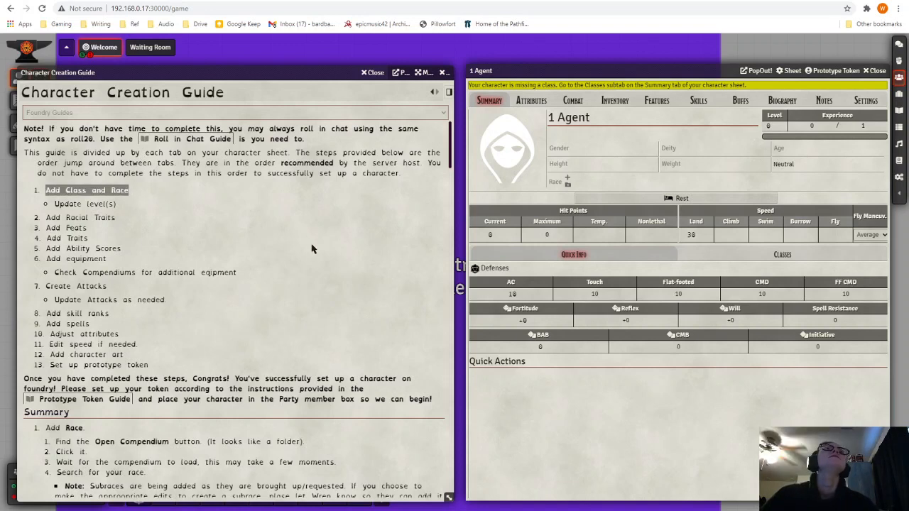
pyautogui.click(257, 208)
# Step: Rename the 1 Agent character as Toph of Beifong
pyautogui.click(663, 119)
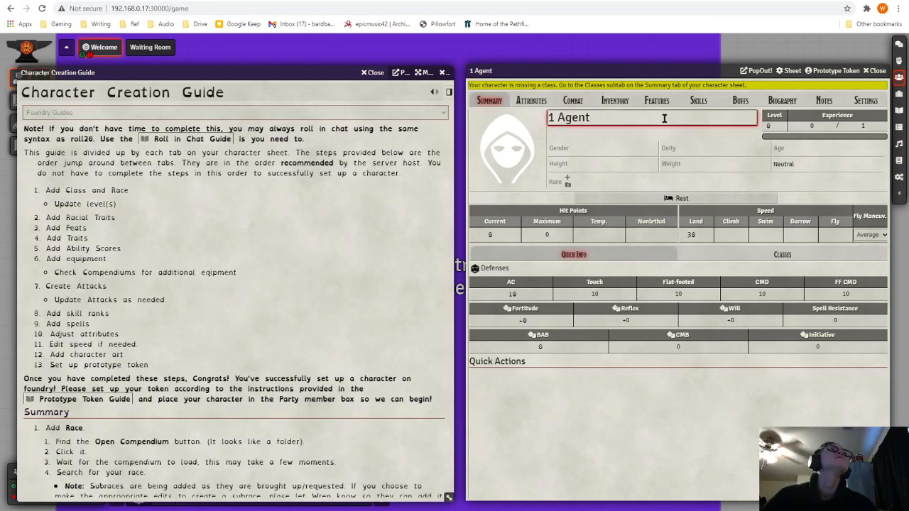
pyautogui.hotkey('ctrl', 'a')
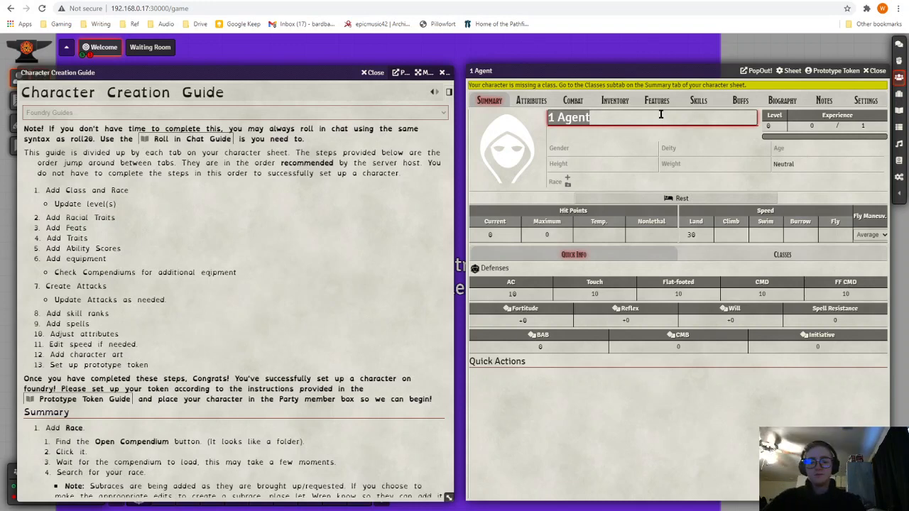
pyautogui.write('Toph')
pyautogui.write('of')
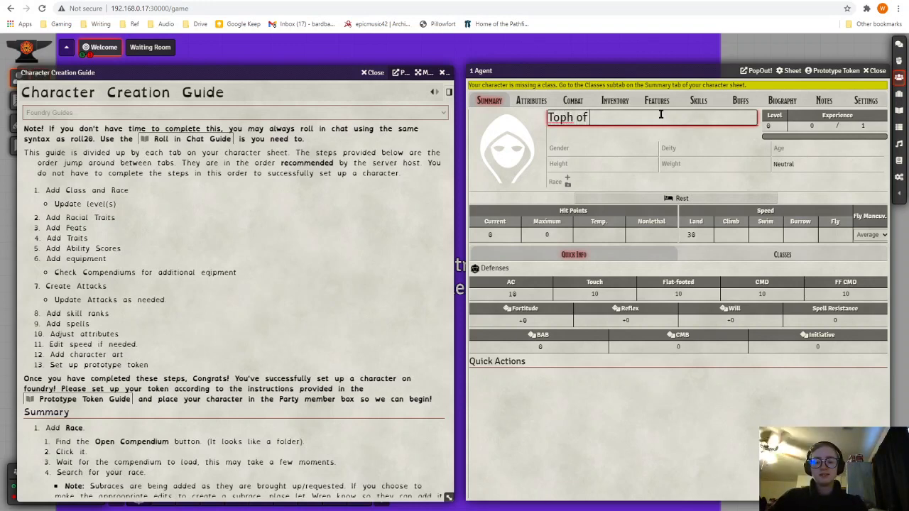
pyautogui.write(' Beifong')
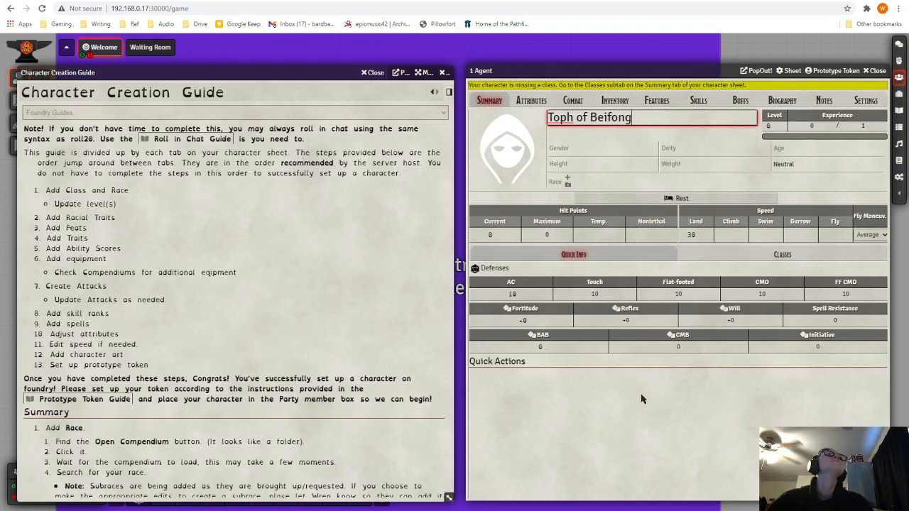
pyautogui.press('Return')
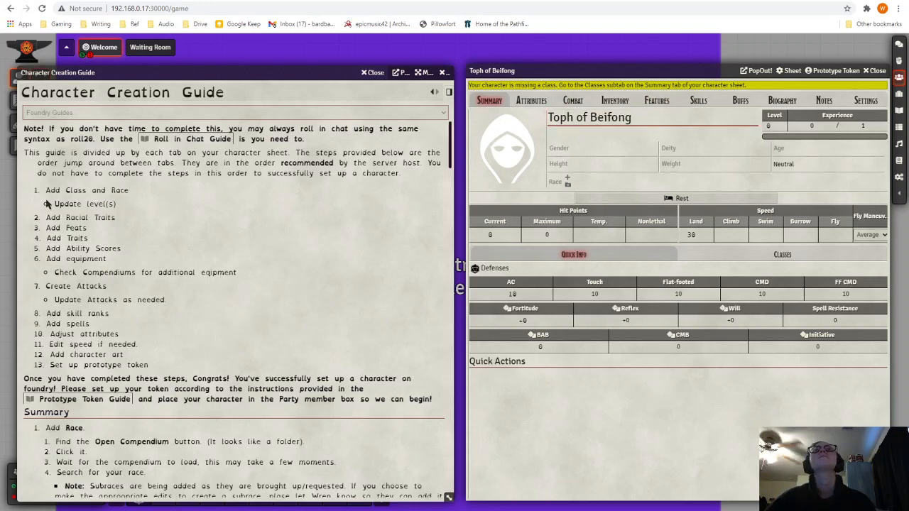
# Step: Follow the guide's "Add Class and Race" step by opening the race compendium for the character and browsing its races
pyautogui.moveTo(45, 191); pyautogui.dragTo(132, 188)
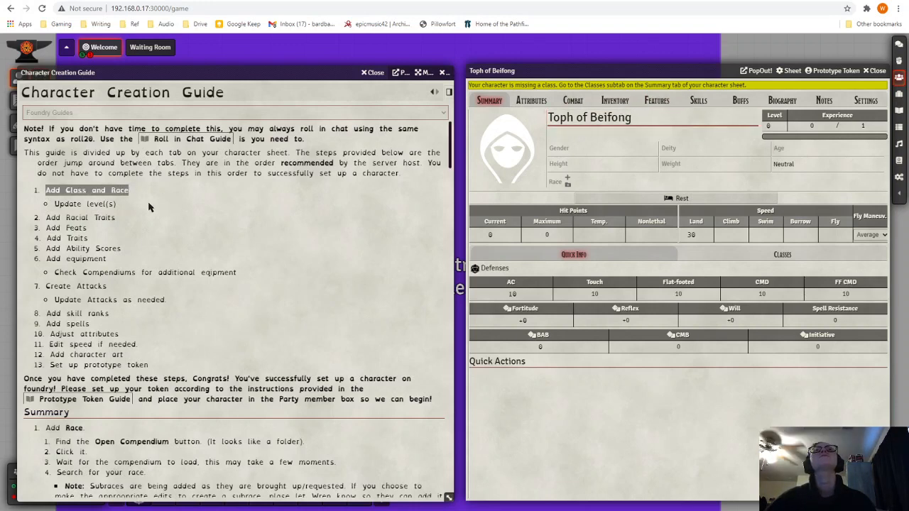
pyautogui.click(148, 207)
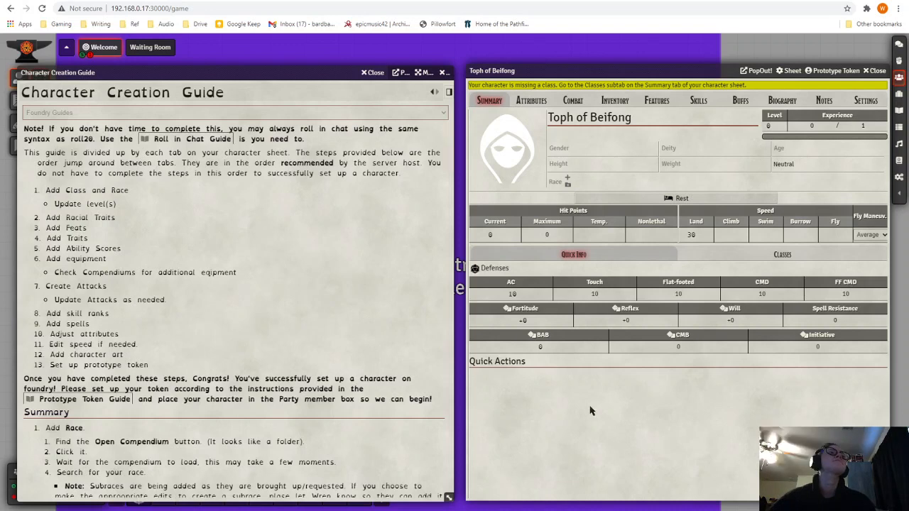
pyautogui.click(567, 185)
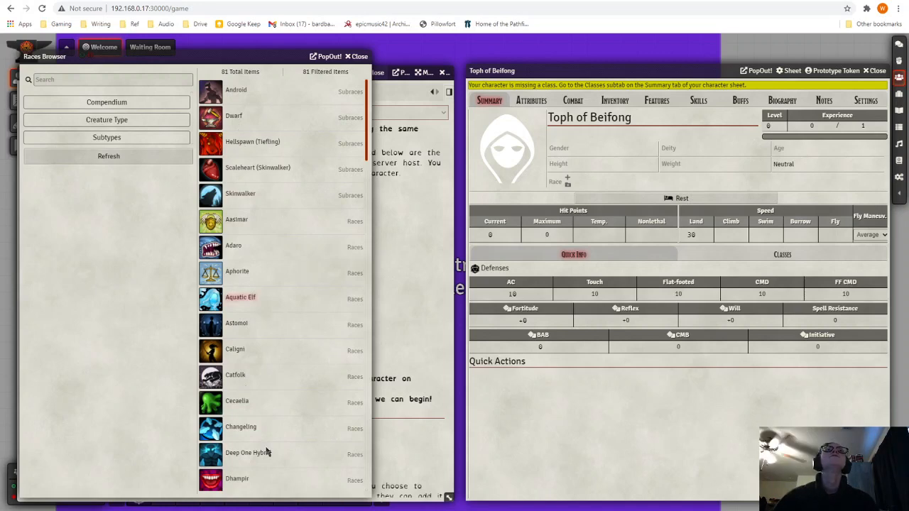
pyautogui.scroll(-5, 252, 431)
pyautogui.scroll(5, 252, 432)
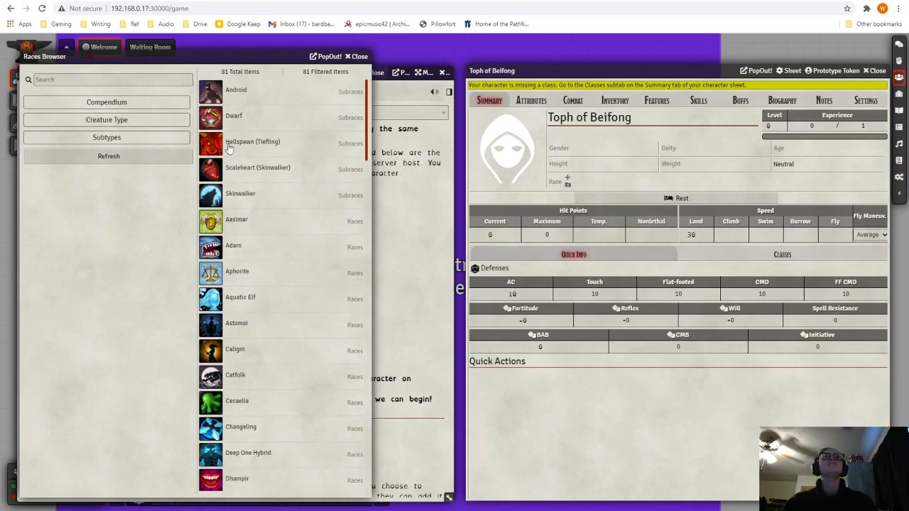
# Step: Open the Dwarf and Elf race entries side by side and compare their descriptions and racial traits
pyautogui.click(235, 118)
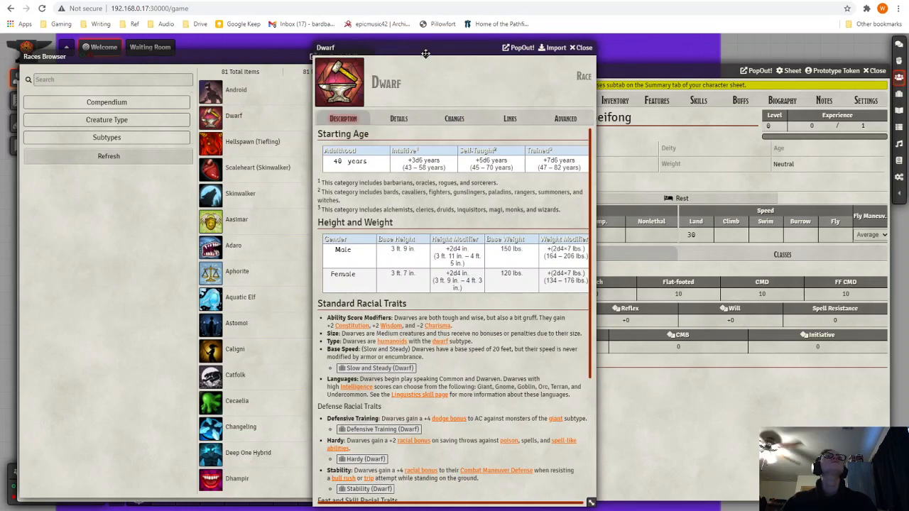
pyautogui.moveTo(424, 53); pyautogui.dragTo(621, 46)
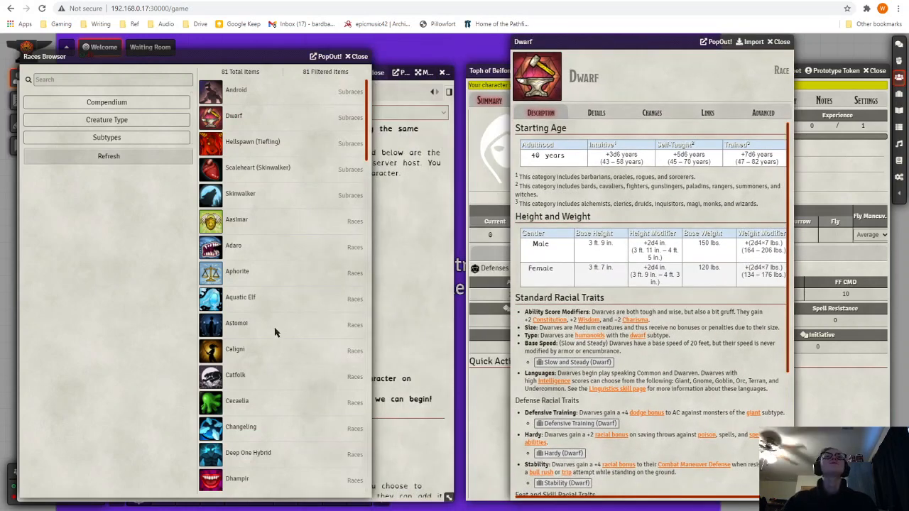
pyautogui.scroll(-3, 213, 359)
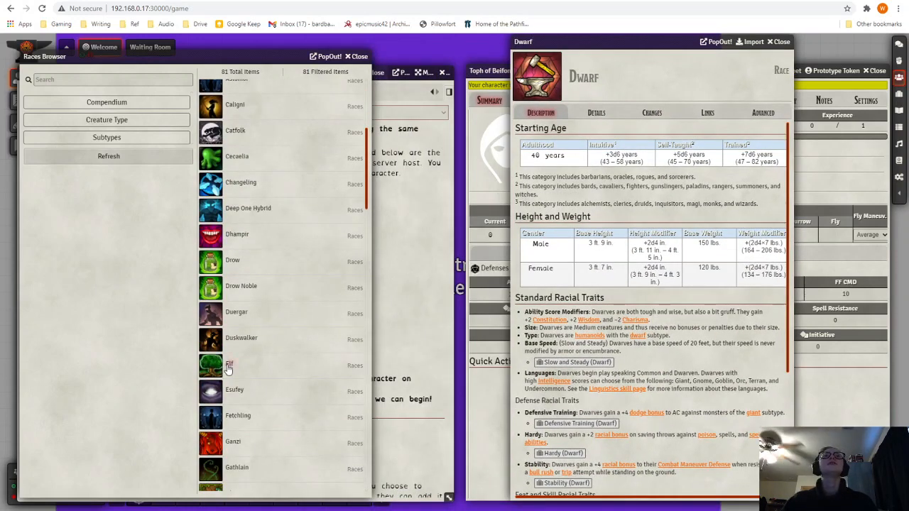
pyautogui.click(228, 364)
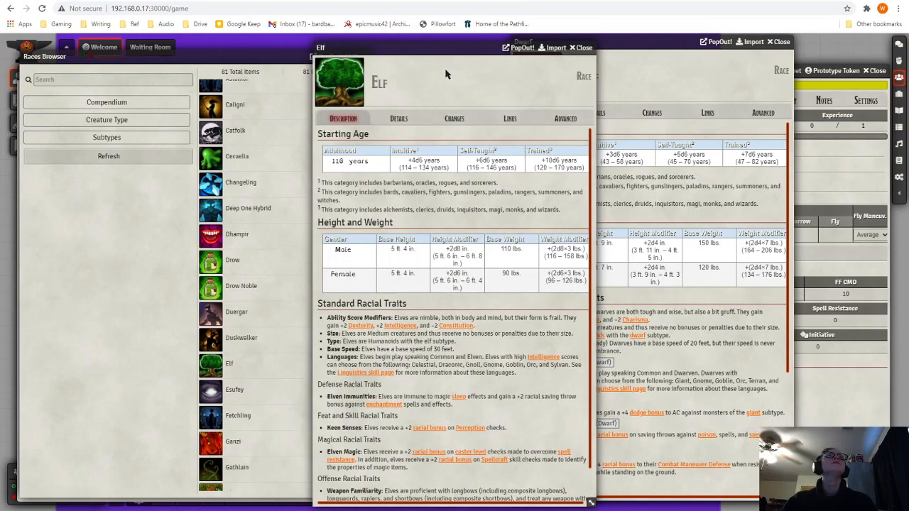
pyautogui.moveTo(436, 47); pyautogui.dragTo(257, 43)
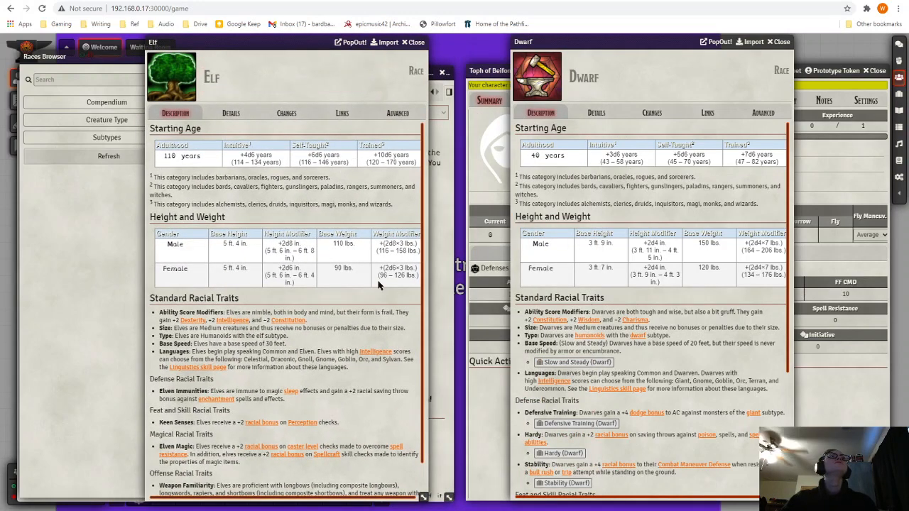
pyautogui.scroll(-2, 642, 302)
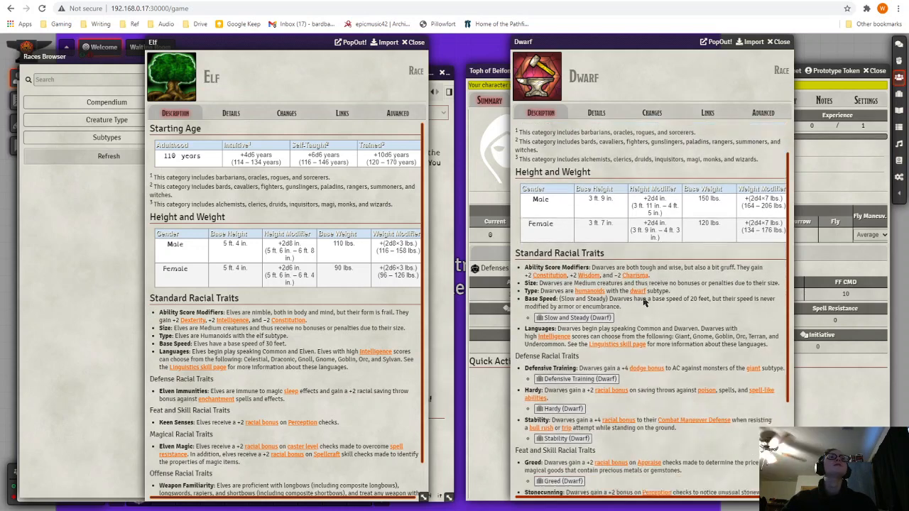
# Step: Read the Dwarf's standard racial traits, check the linked Slow and Steady trait, and keep the Dwarf entry beside the Elf entry
pyautogui.scroll(-1, 350, 268)
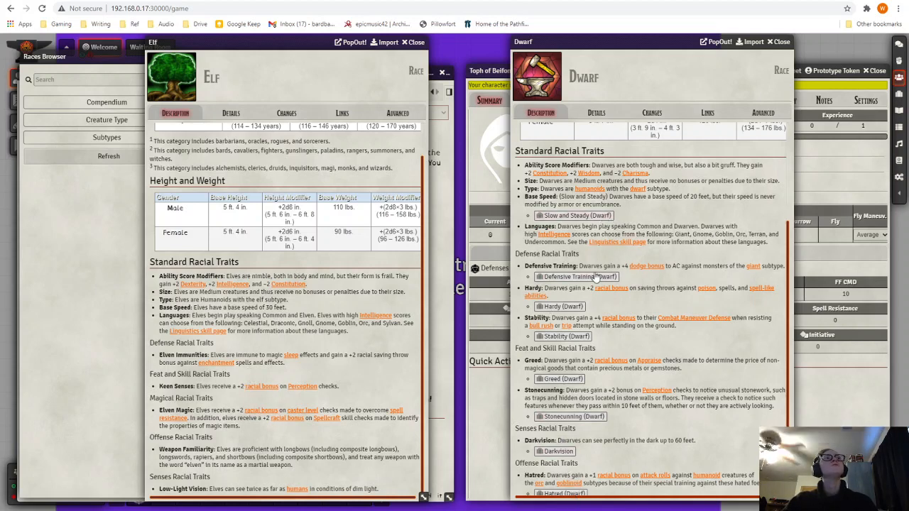
pyautogui.click(575, 215)
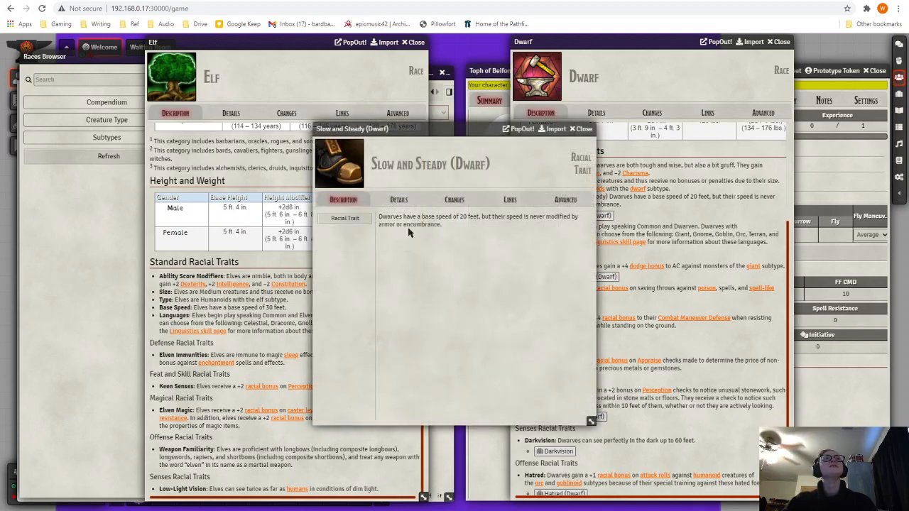
pyautogui.click(582, 134)
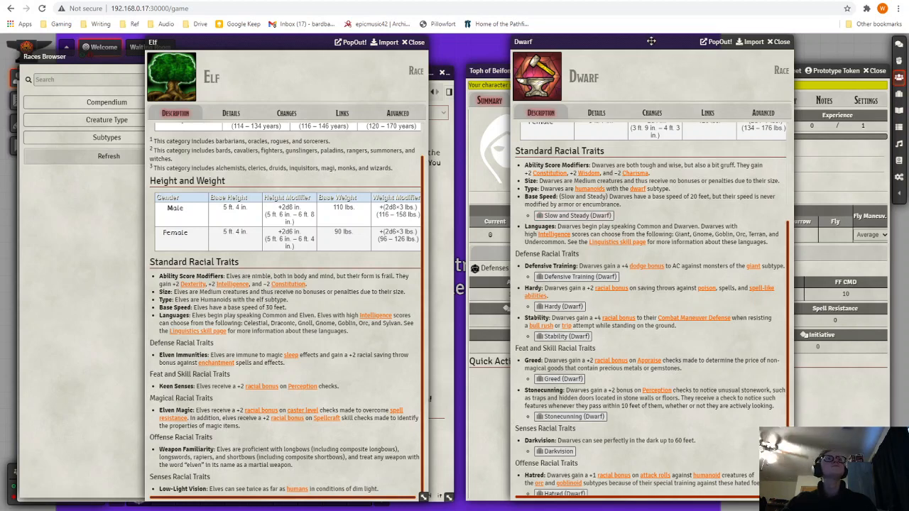
pyautogui.moveTo(649, 35); pyautogui.dragTo(322, 39)
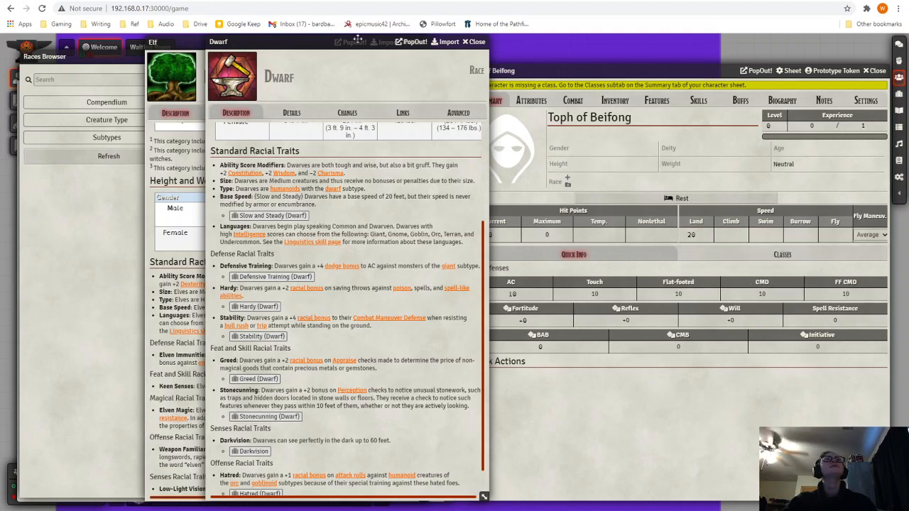
pyautogui.moveTo(421, 36); pyautogui.dragTo(722, 36)
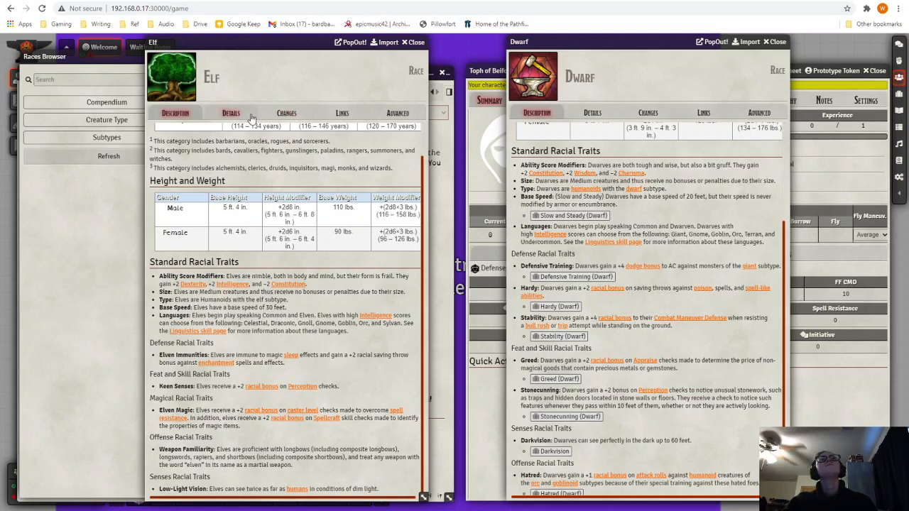
# Step: Compare the Changes and context notes of the Elf and Dwarf entries, then review the Dwarf's description and linked racial traits again
pyautogui.click(287, 114)
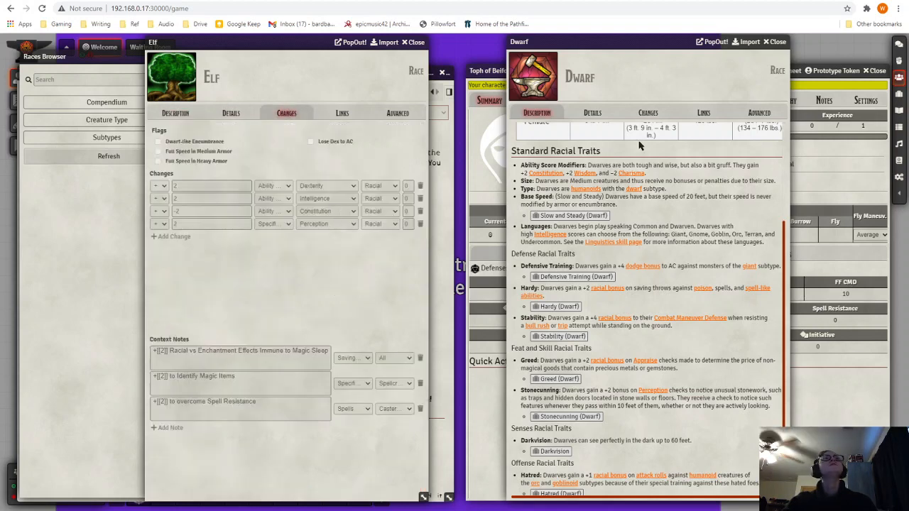
pyautogui.click(655, 111)
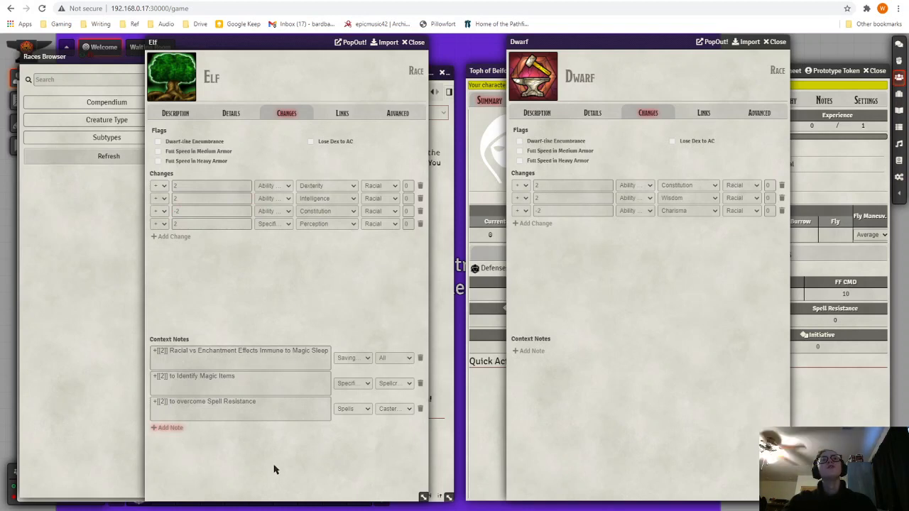
pyautogui.click(305, 378)
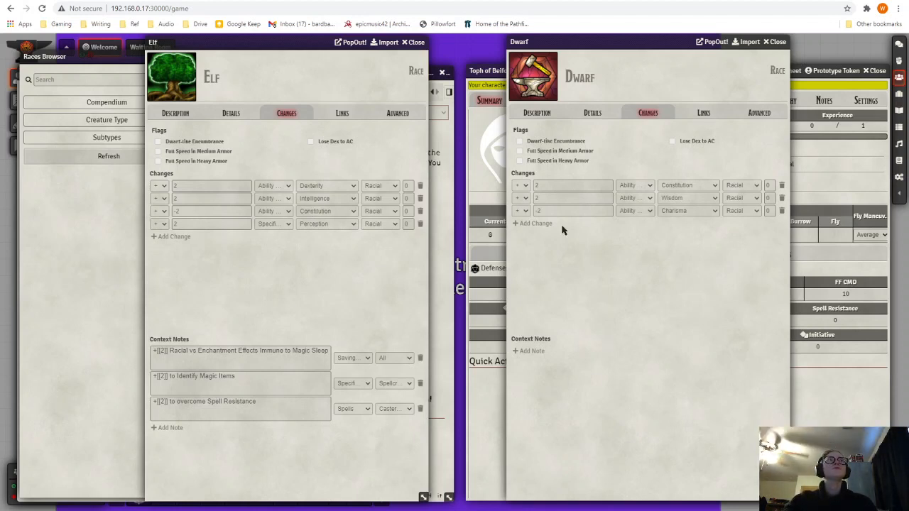
pyautogui.click(543, 126)
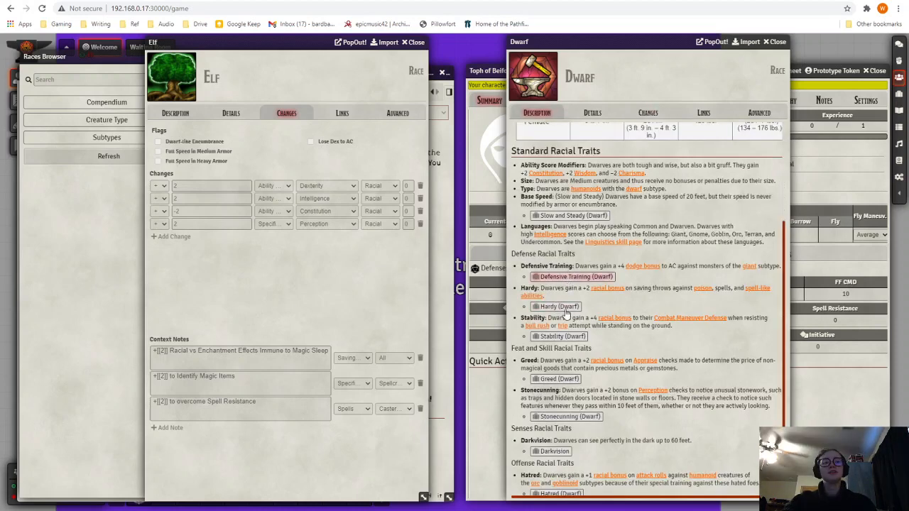
pyautogui.scroll(-1, 625, 390)
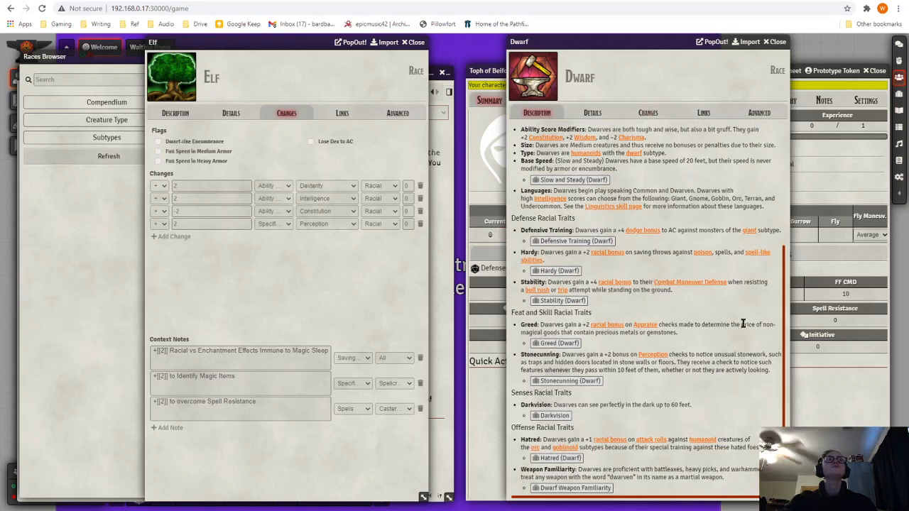
pyautogui.scroll(5, 591, 189)
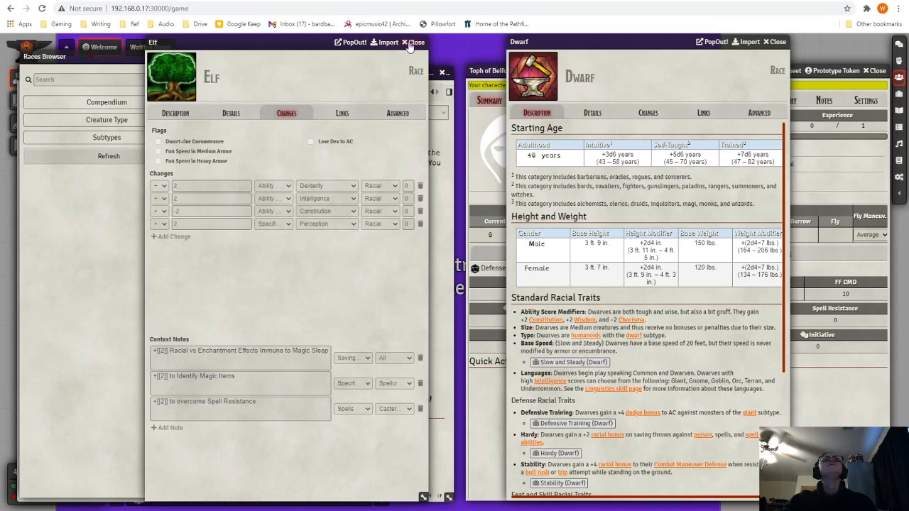
# Step: Close both race entries, assign the Dwarf subrace from the races browser to Toph of Beifong, and close the browser
pyautogui.click(410, 43)
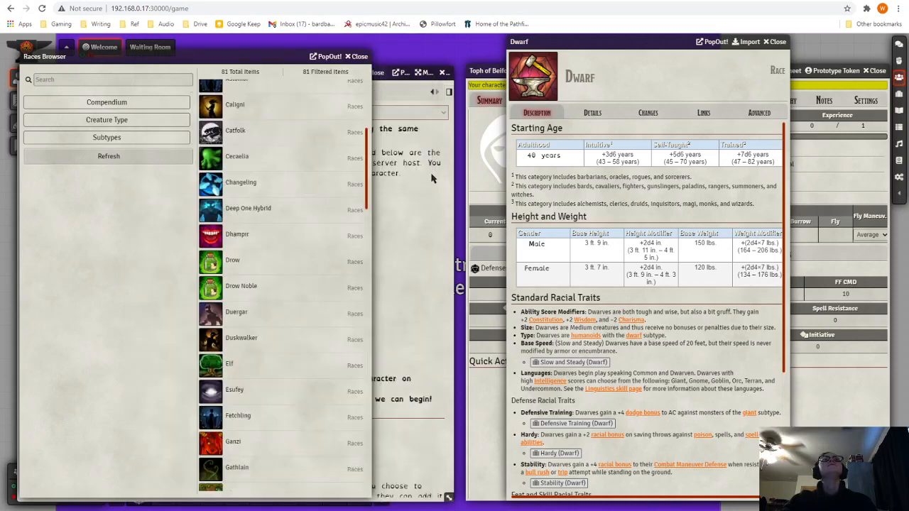
pyautogui.click(775, 42)
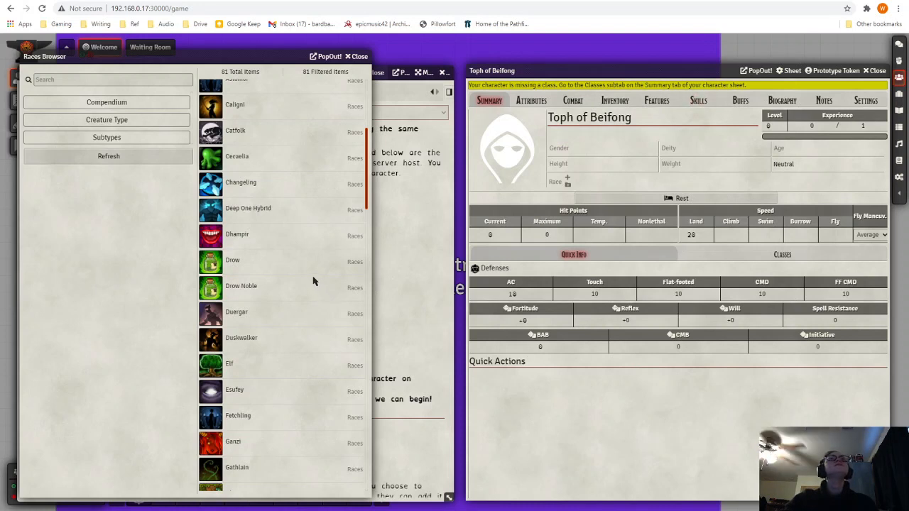
pyautogui.scroll(4, 308, 277)
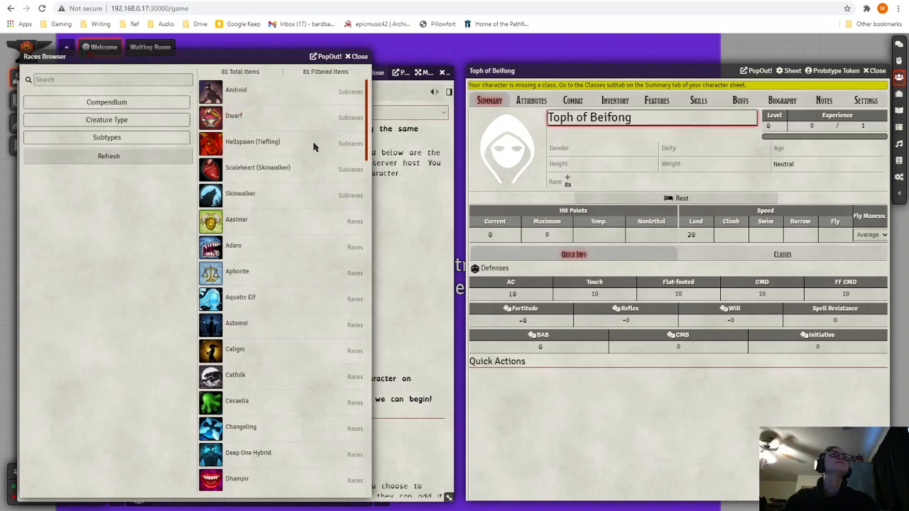
pyautogui.moveTo(240, 121); pyautogui.dragTo(602, 178)
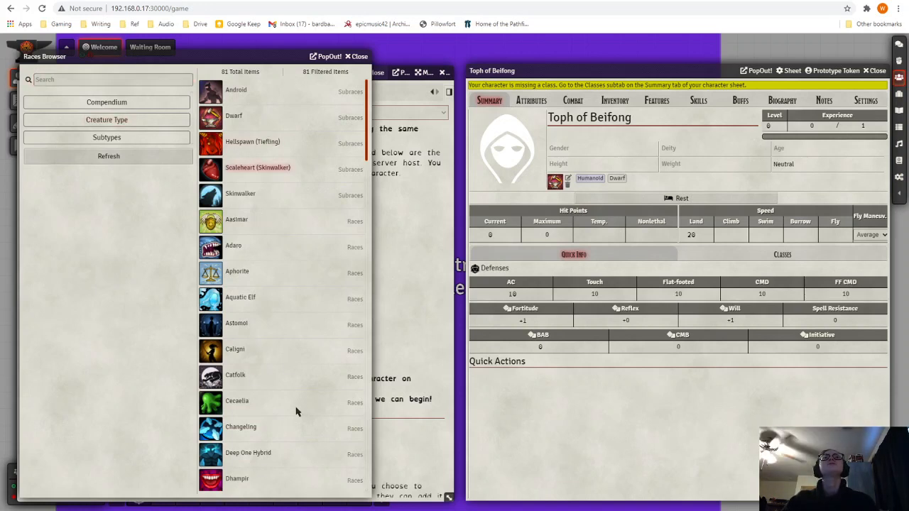
pyautogui.click(357, 57)
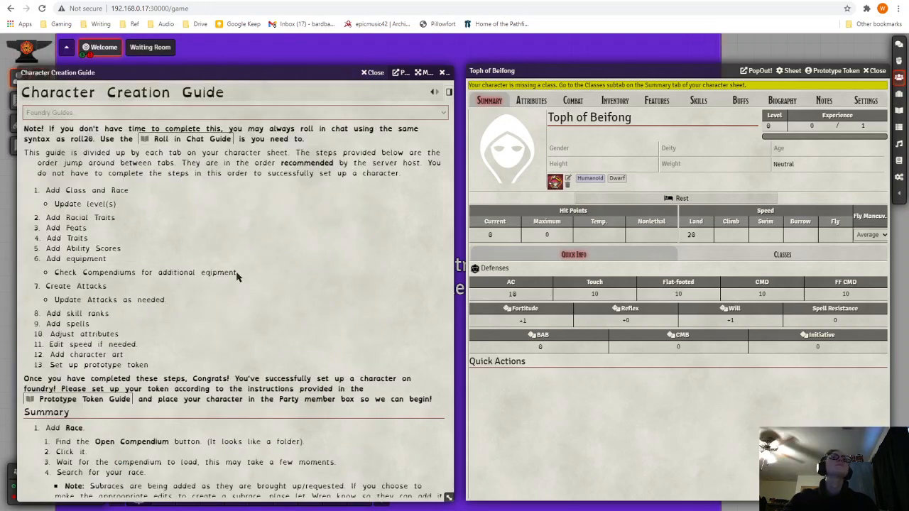
# Step: Follow the guide's class step by opening the class compendium from the character's Classes section
pyautogui.doubleClick(72, 189)
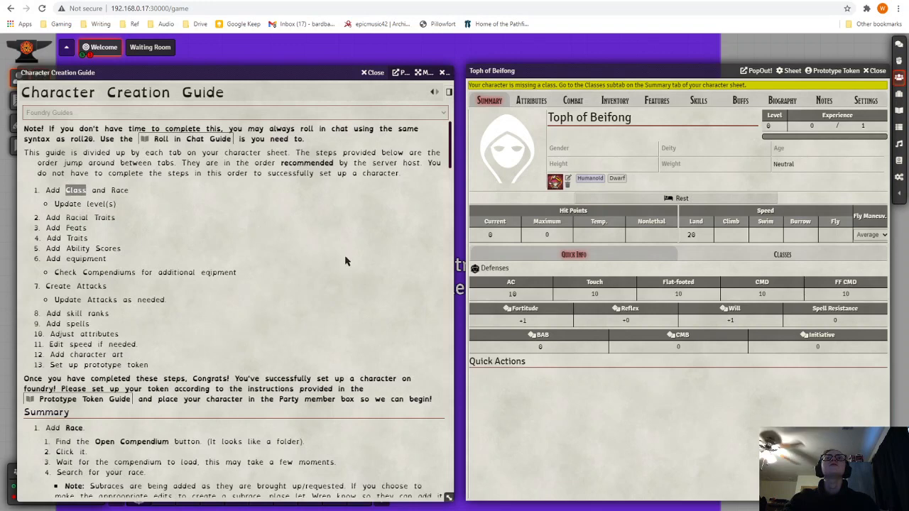
pyautogui.click(783, 259)
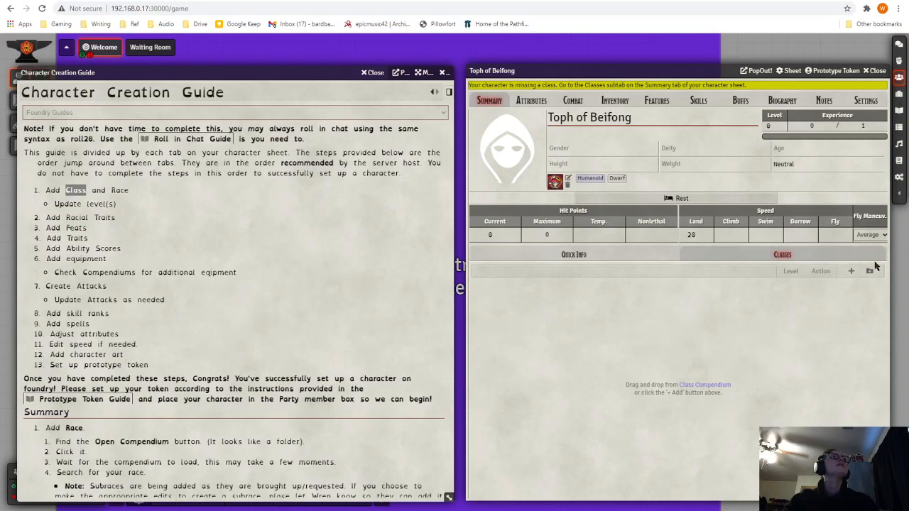
pyautogui.click(869, 270)
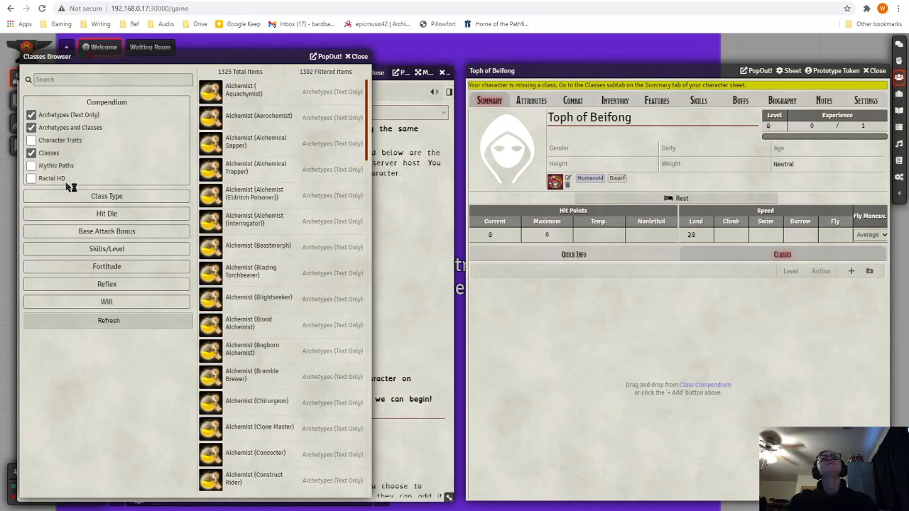
# Step: Examine the Racial HD, Mythic Paths, Classes and Character Traits compendium categories one by one in the classes browser
pyautogui.click(31, 153)
pyautogui.click(31, 128)
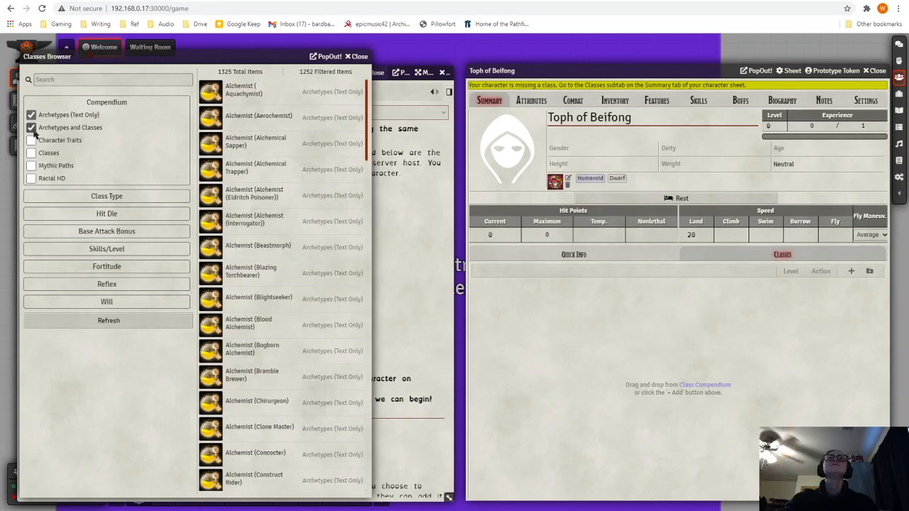
pyautogui.click(32, 179)
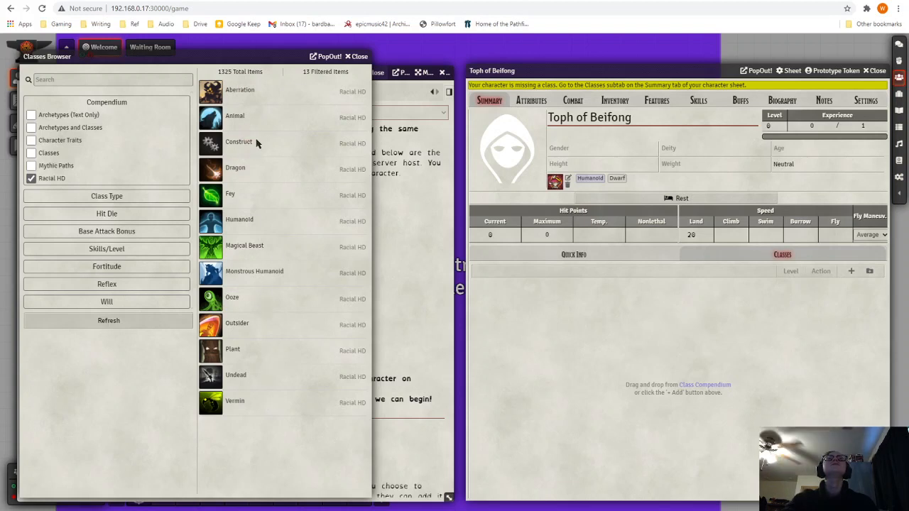
pyautogui.click(32, 178)
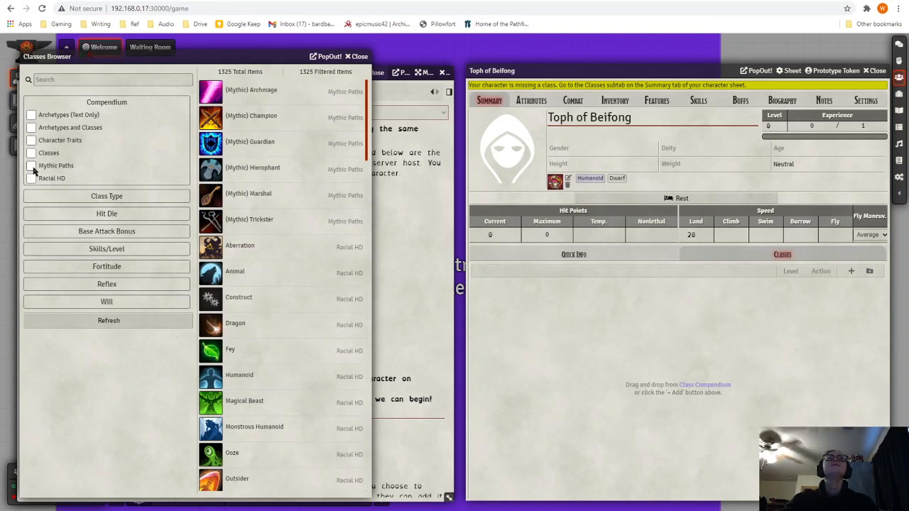
pyautogui.click(32, 166)
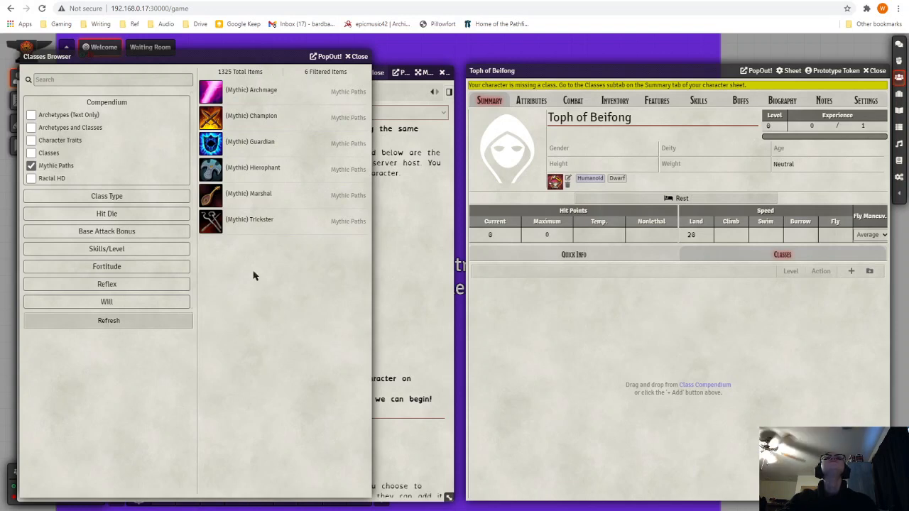
pyautogui.click(31, 167)
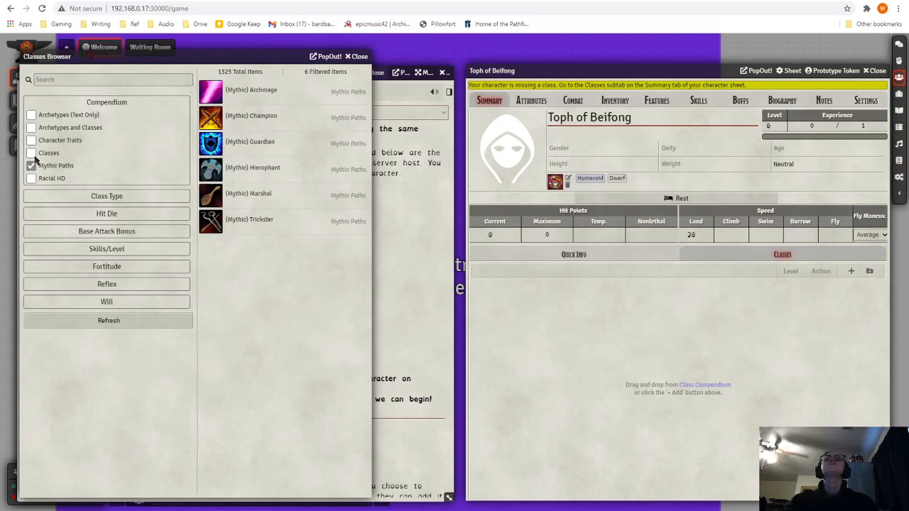
pyautogui.click(31, 153)
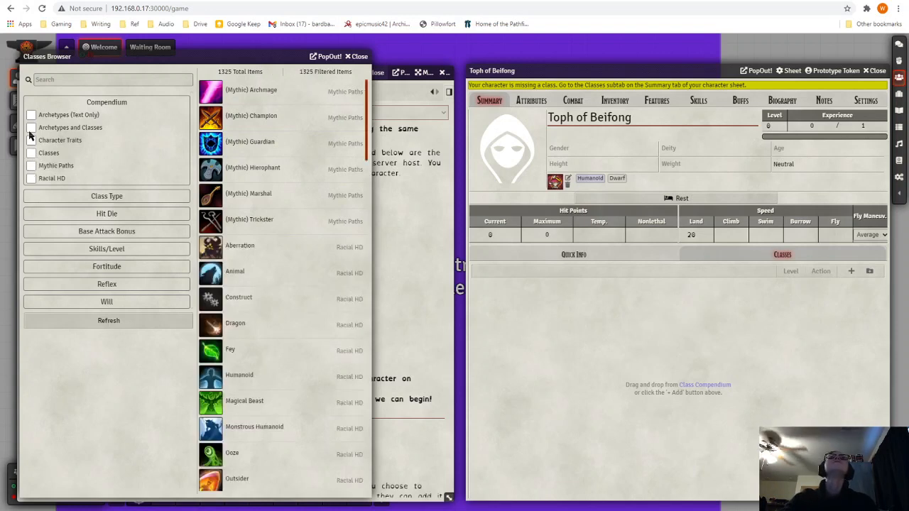
pyautogui.click(31, 139)
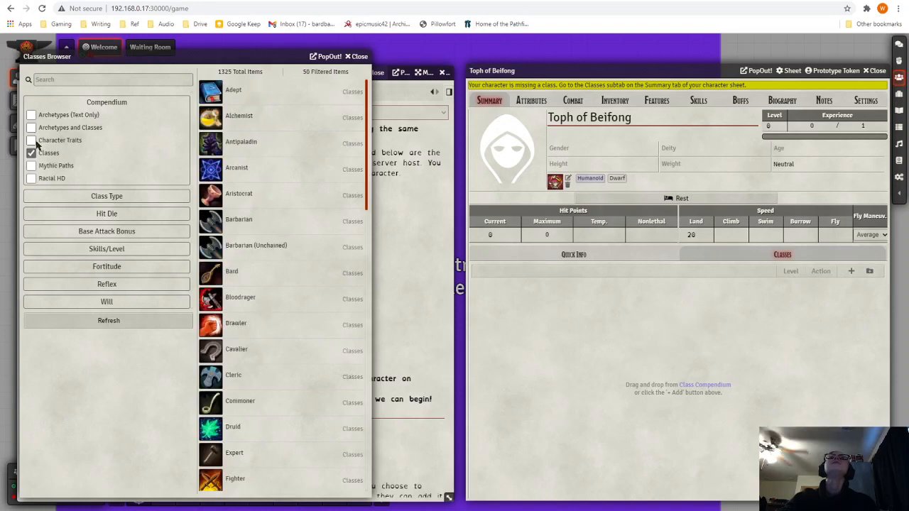
pyautogui.click(31, 152)
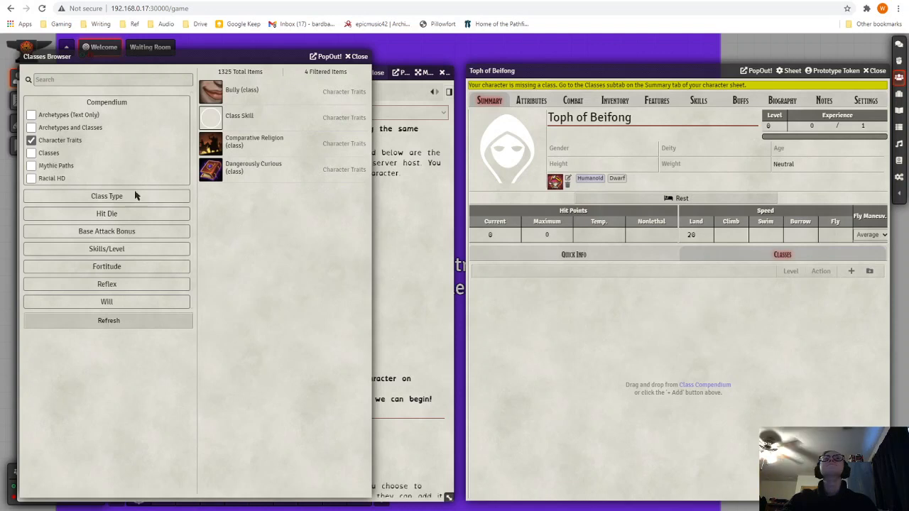
pyautogui.click(31, 141)
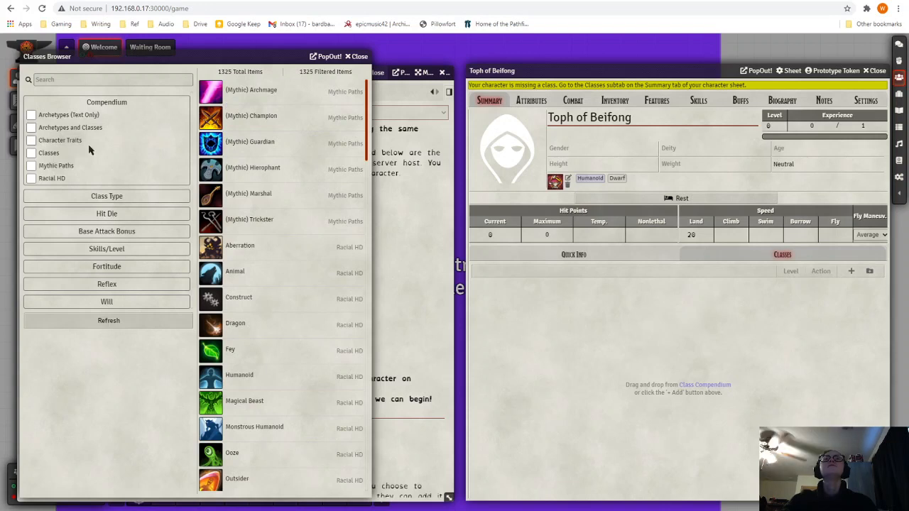
# Step: Filter the classes browser to Archetypes and Classes plus Classes, and search for "kin"
pyautogui.click(31, 154)
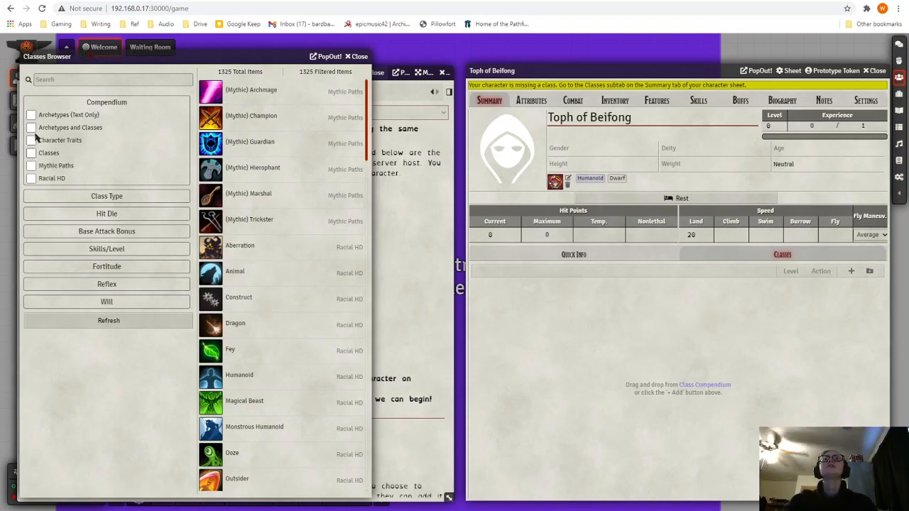
pyautogui.click(31, 127)
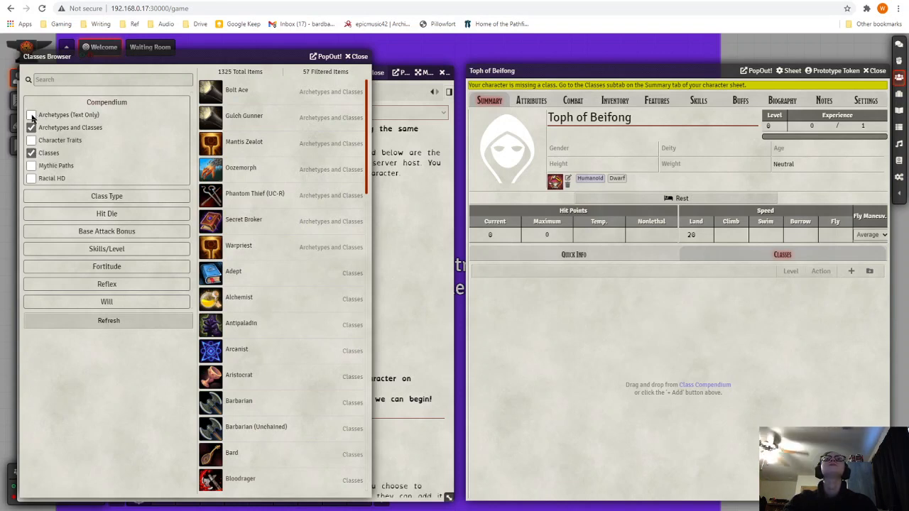
pyautogui.click(97, 82)
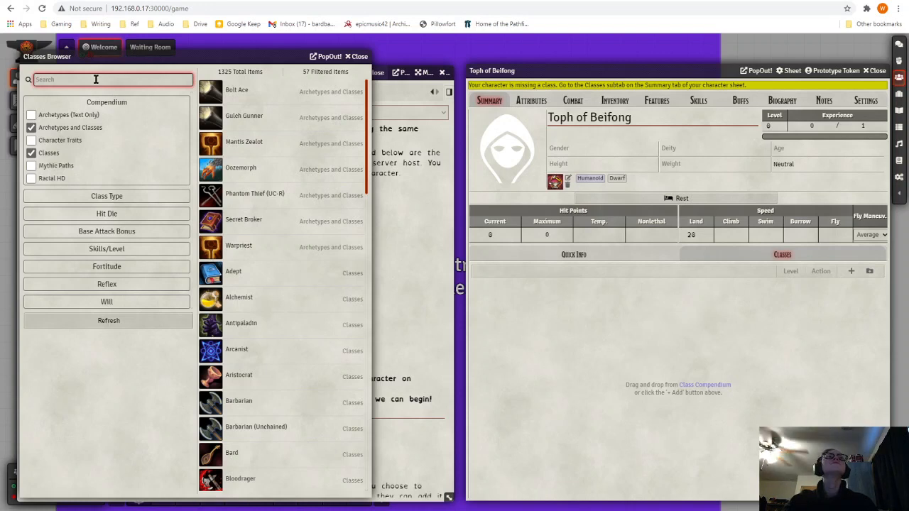
pyautogui.write('kint')
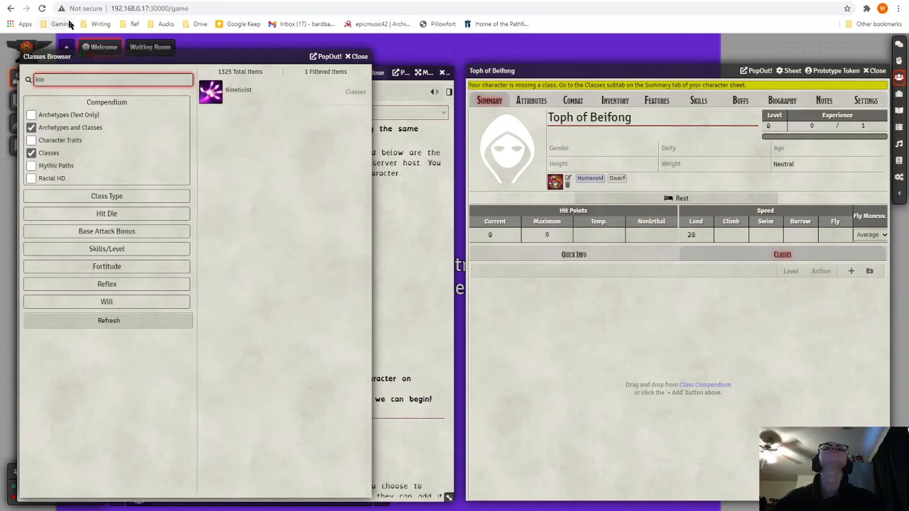
# Step: Add the Kineticist class to Toph of Beifong and choose Hit Point as the favoured class bonus
pyautogui.moveTo(242, 95); pyautogui.dragTo(258, 112)
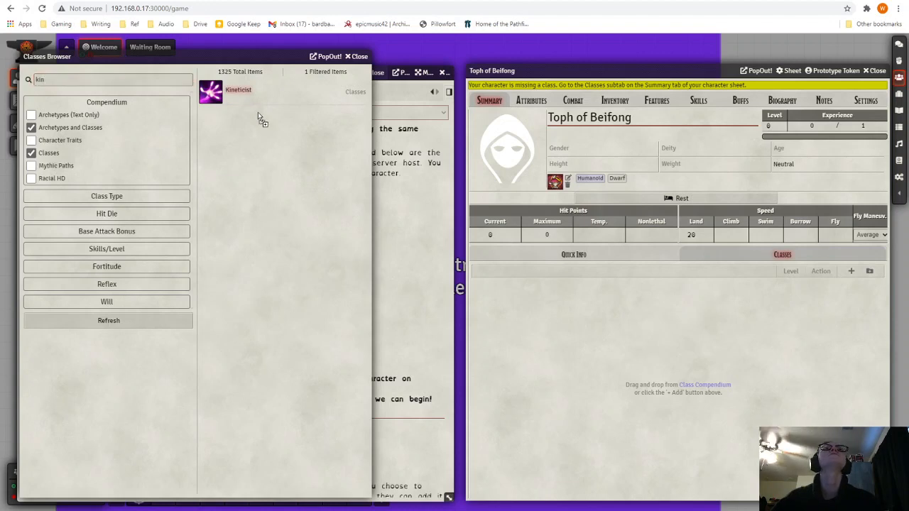
pyautogui.moveTo(697, 351); pyautogui.dragTo(769, 332)
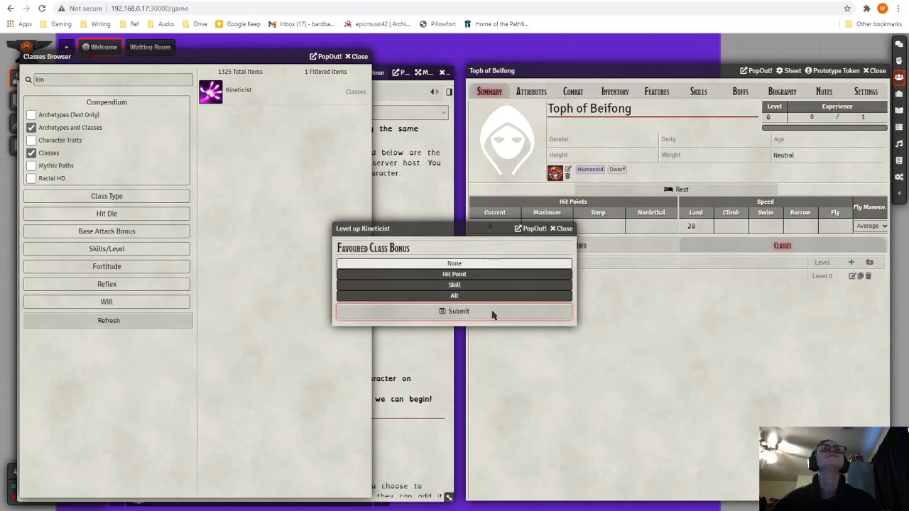
pyautogui.click(465, 275)
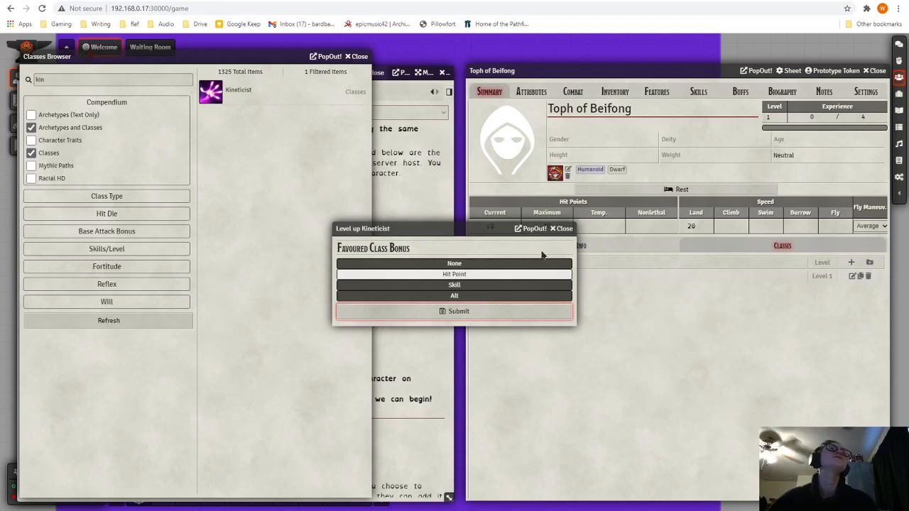
# Step: Submit the Hit Point favoured class bonus for Kineticist and set Toph of Beifong's current experience to 4
pyautogui.click(546, 316)
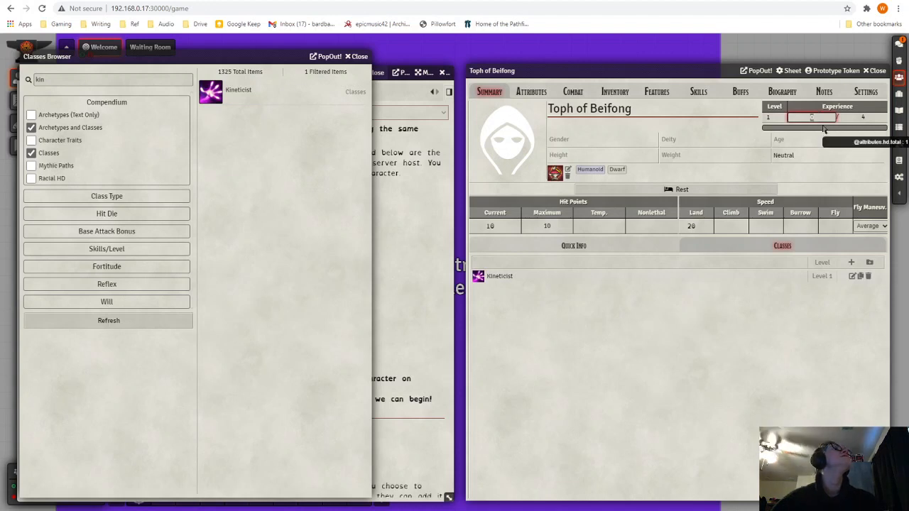
pyautogui.write('4')
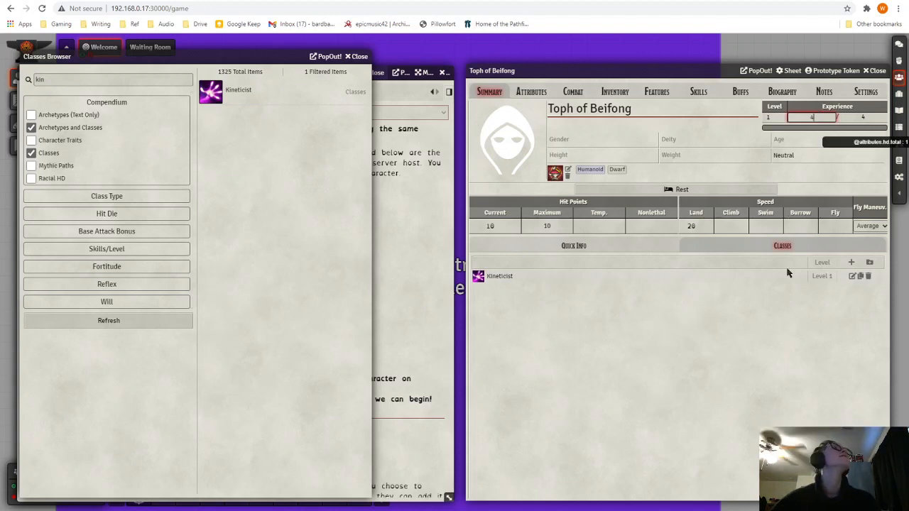
pyautogui.click(779, 343)
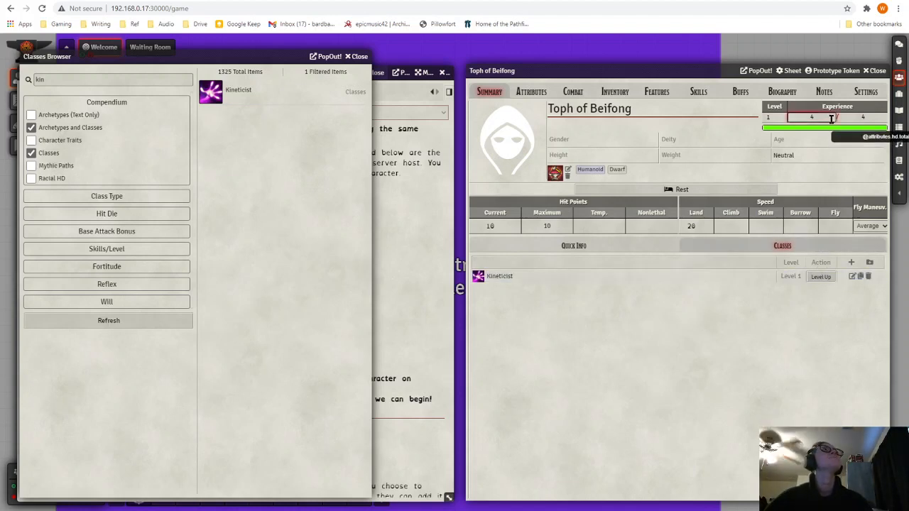
# Step: Level up the Kineticist class to level 2, choosing Hit Point as the favoured class bonus
pyautogui.click(823, 279)
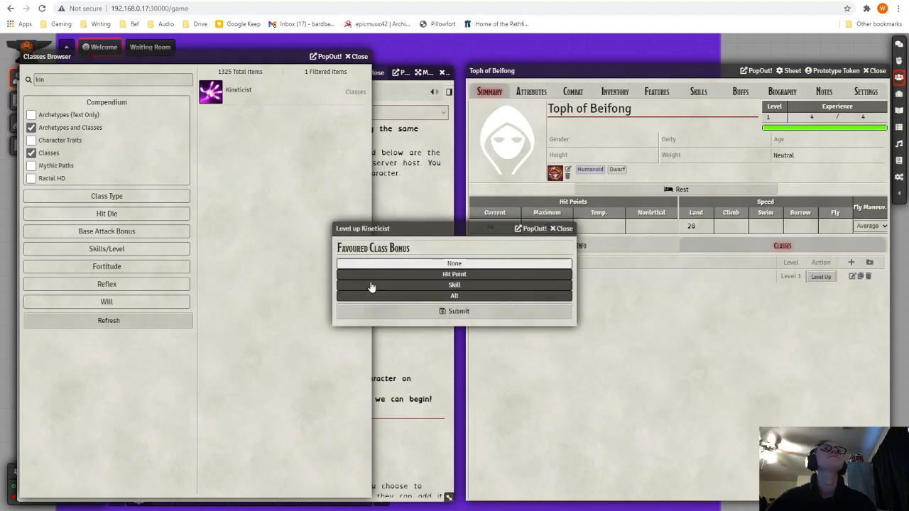
pyautogui.click(449, 275)
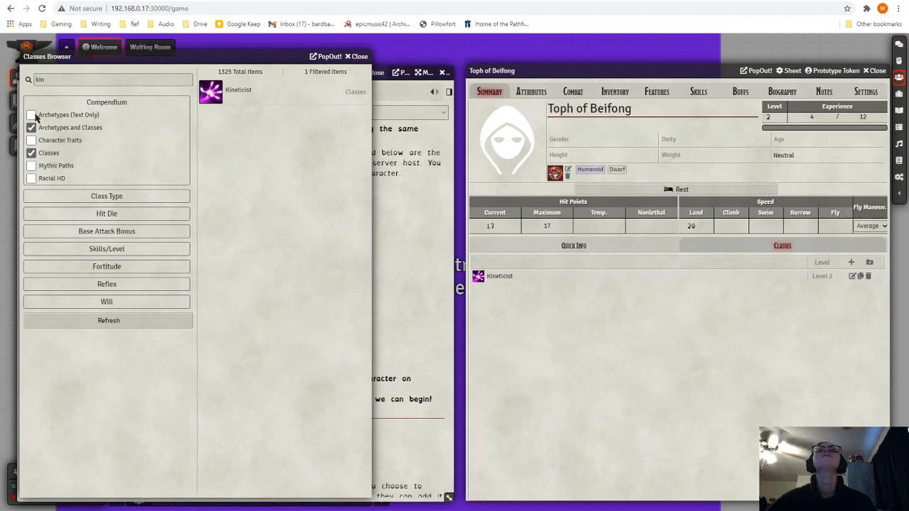
# Step: Include the Archetypes (Text Only) compendium in the classes browser and search for "kinetic kn"
pyautogui.click(32, 115)
pyautogui.click(53, 80)
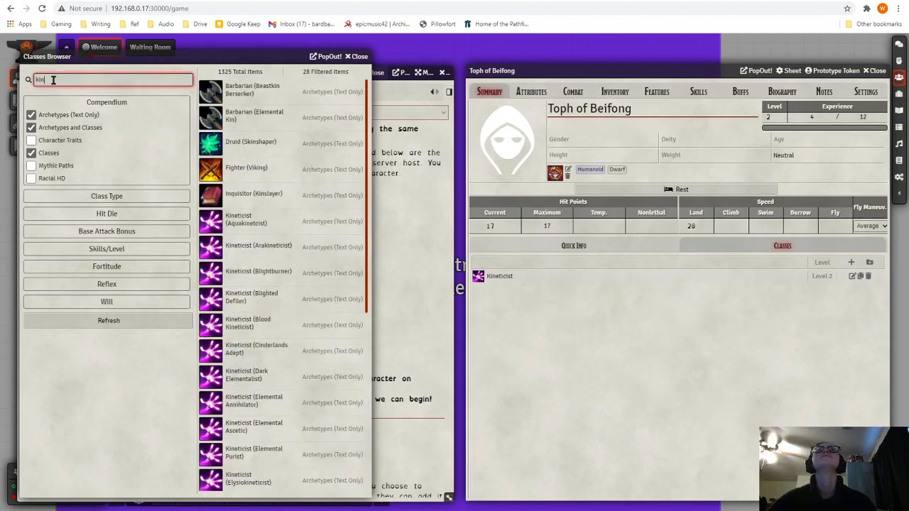
pyautogui.write('eti')
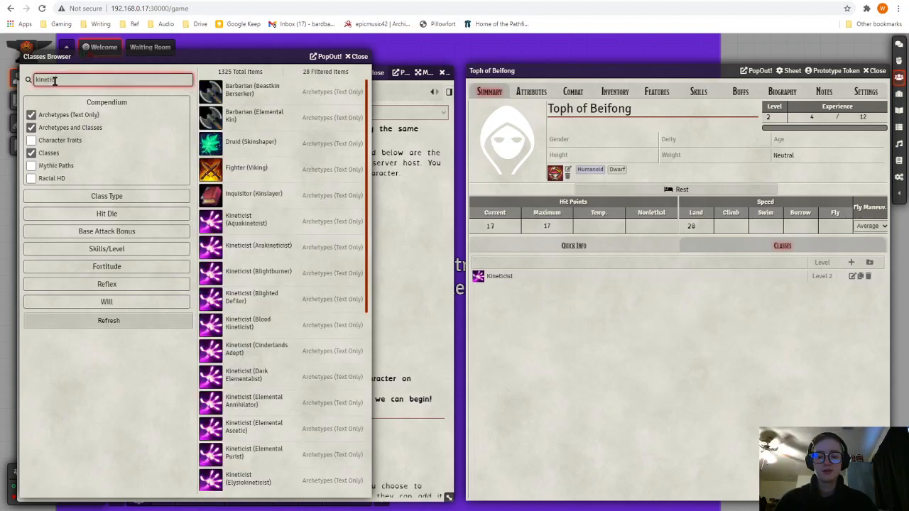
pyautogui.write('c kn')
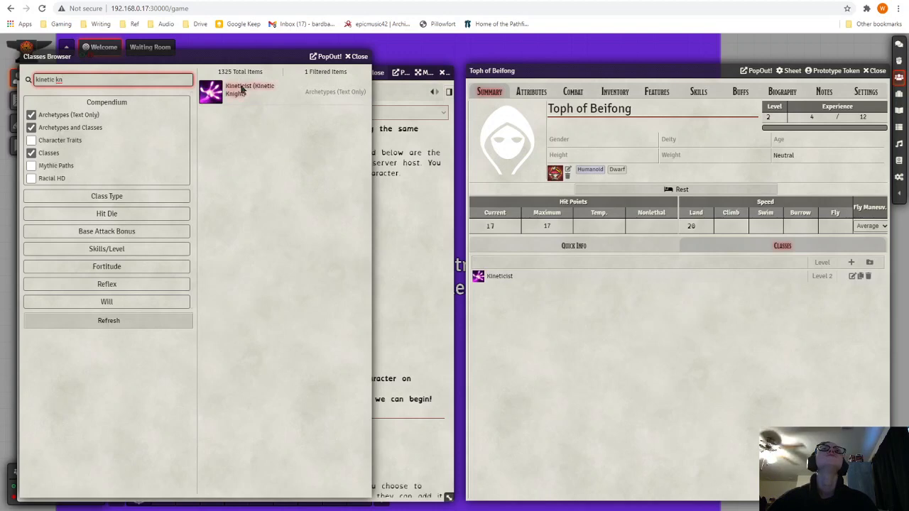
# Step: Open the Kineticist (Kinetic Knight) archetype and the character's Kineticist class side by side for comparison
pyautogui.moveTo(240, 90); pyautogui.dragTo(314, 131)
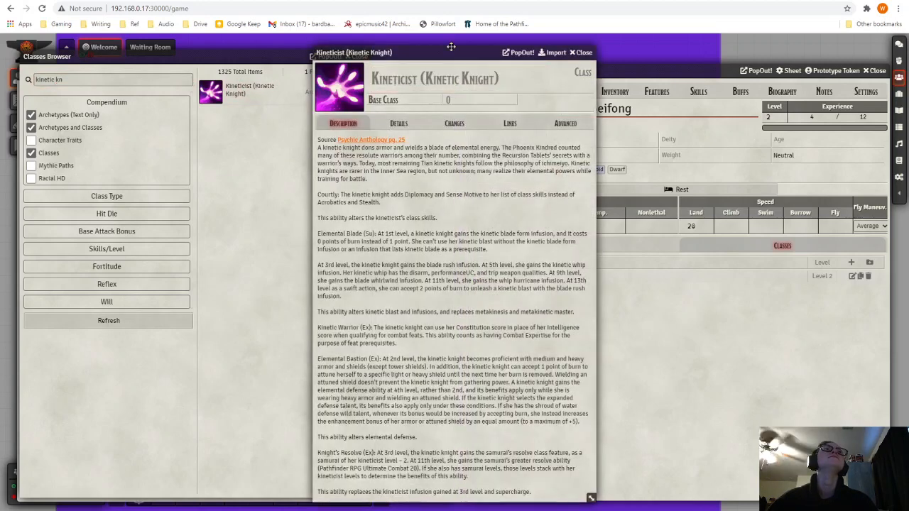
pyautogui.moveTo(361, 45); pyautogui.dragTo(164, 44)
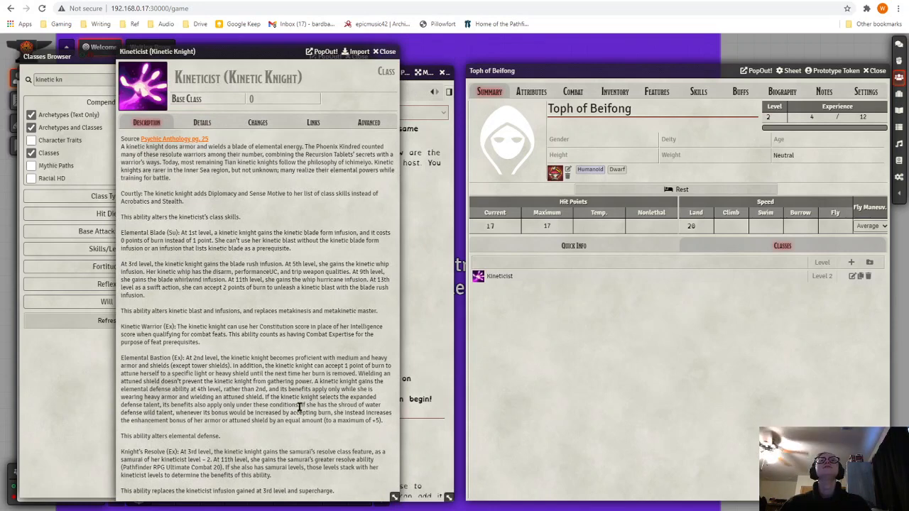
pyautogui.click(503, 277)
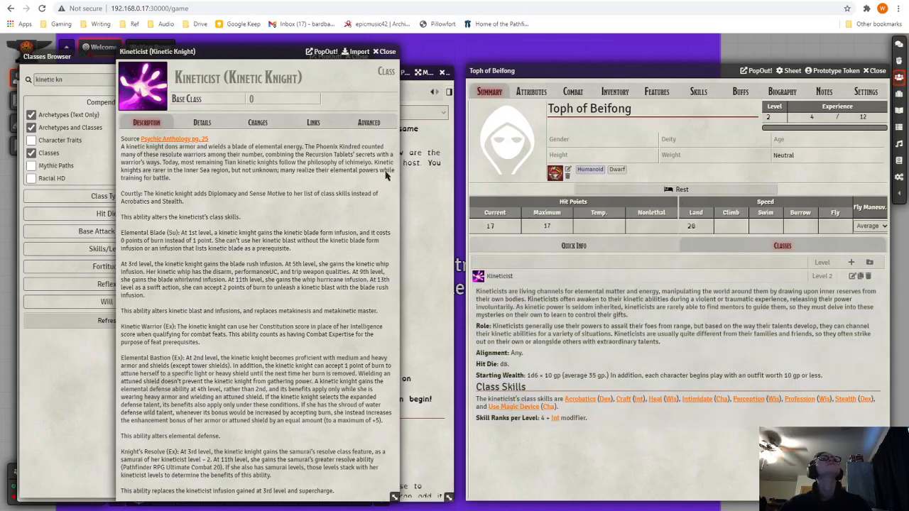
pyautogui.click(852, 276)
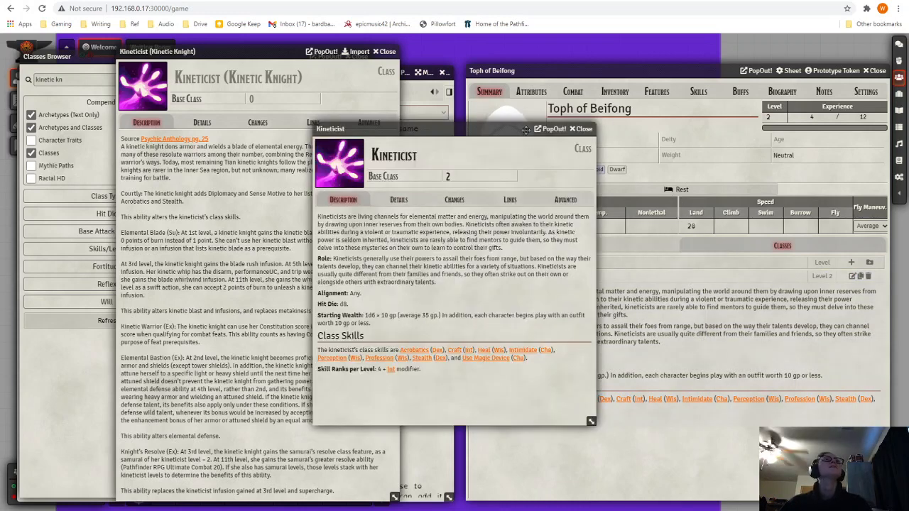
pyautogui.moveTo(526, 129); pyautogui.dragTo(641, 50)
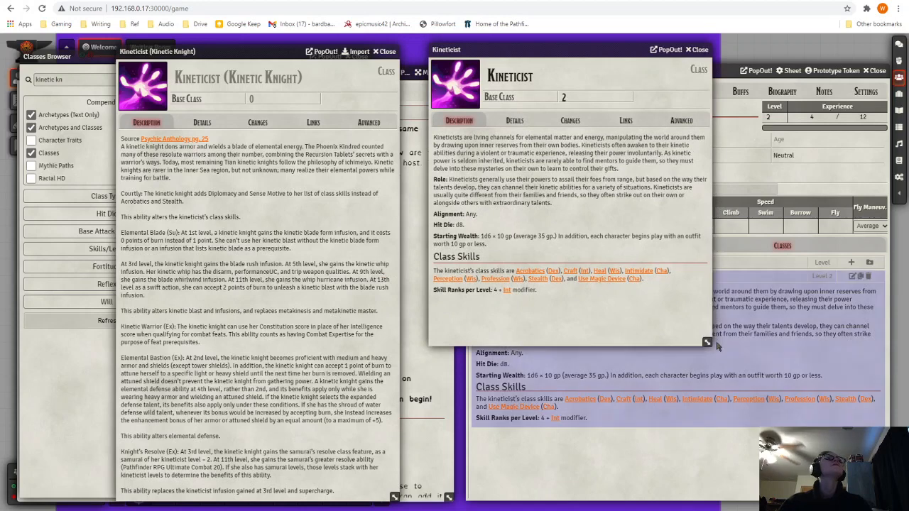
pyautogui.moveTo(708, 345); pyautogui.dragTo(725, 504)
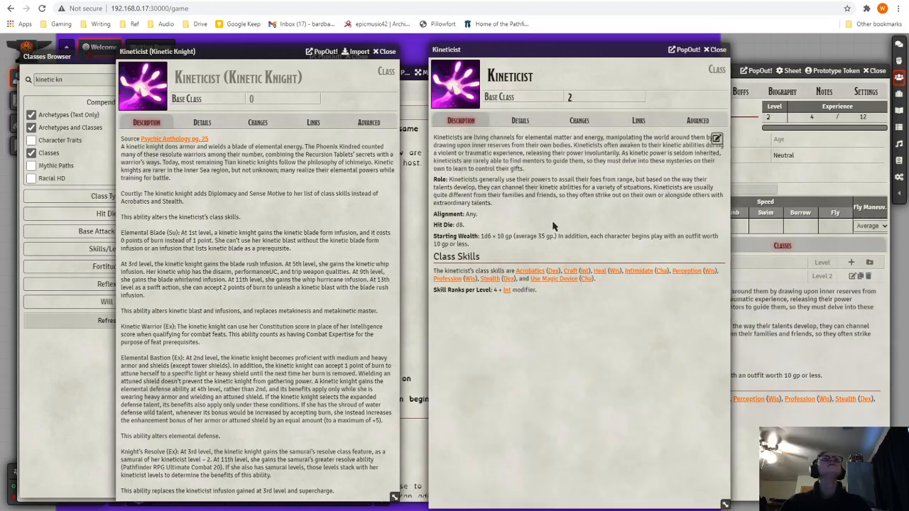
# Step: Compare the details of Kinetic Knight and Kineticist, including saving throws and class skills, and close both entries
pyautogui.click(525, 124)
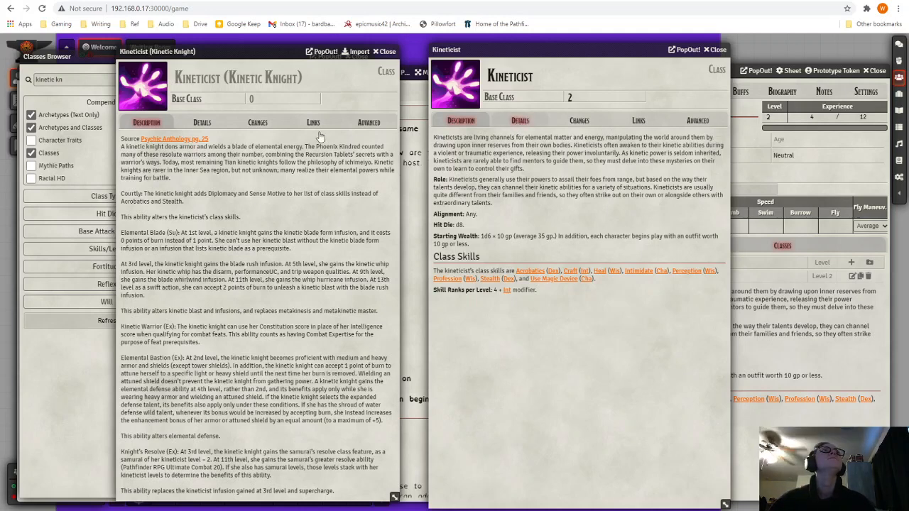
pyautogui.click(198, 123)
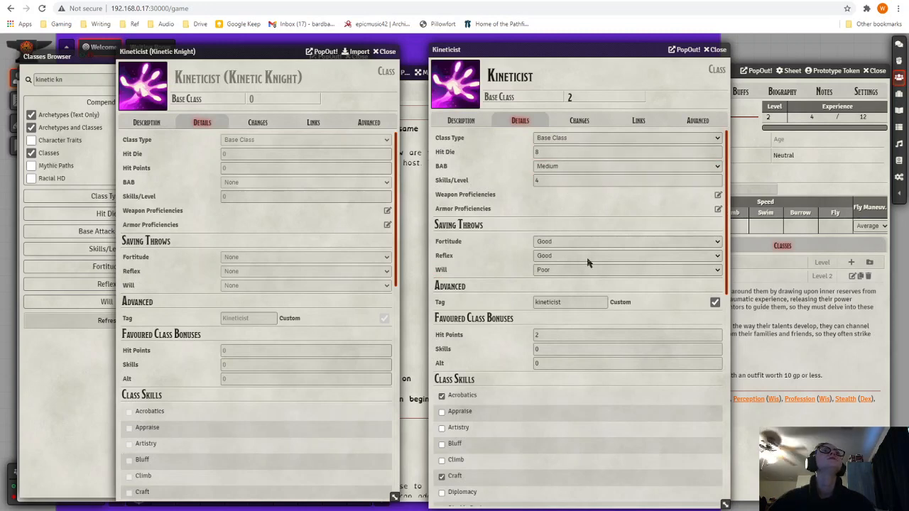
pyautogui.scroll(-7, 572, 434)
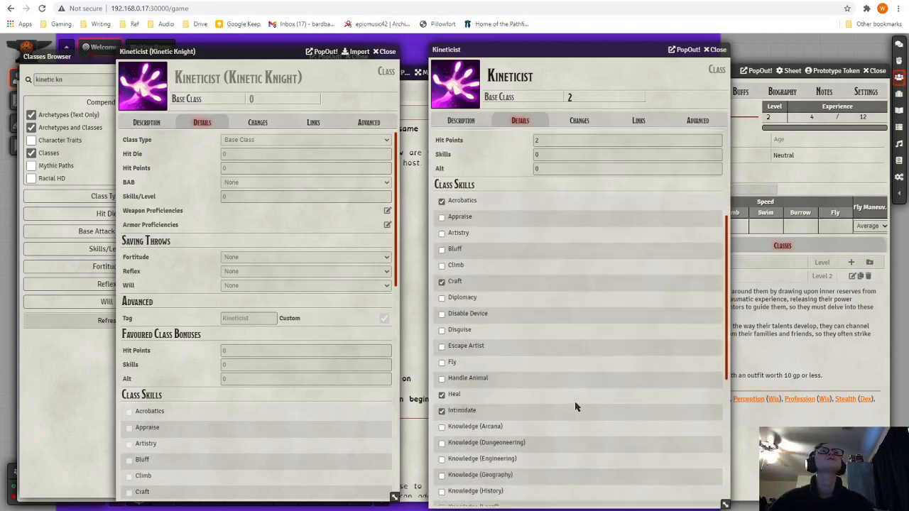
pyautogui.scroll(-8, 197, 217)
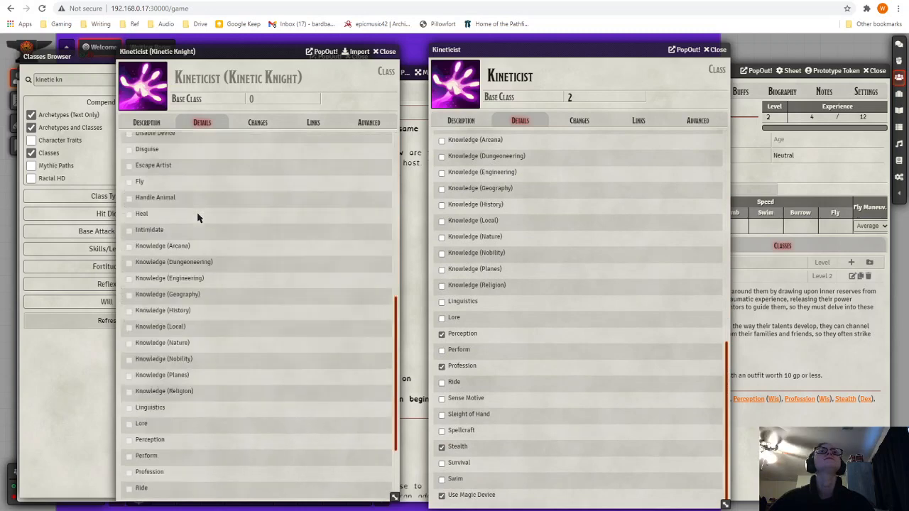
pyautogui.scroll(8, 253, 248)
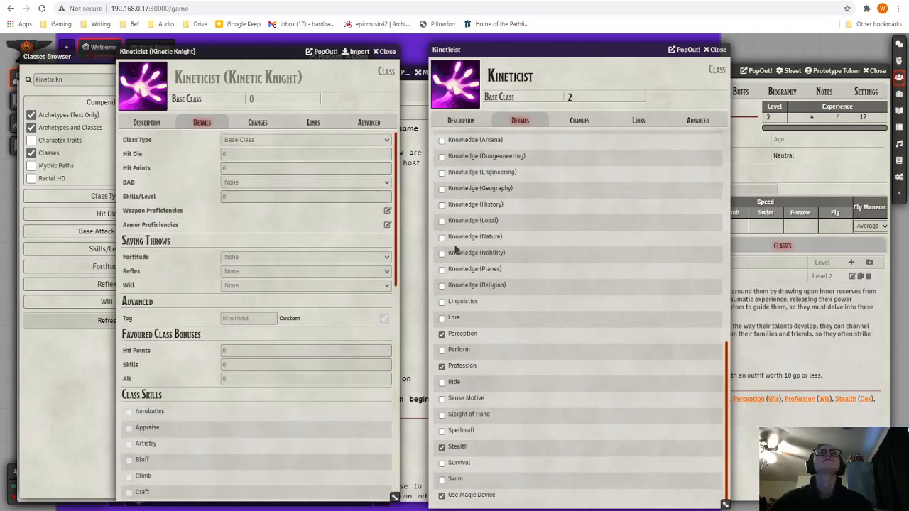
pyautogui.scroll(8, 540, 248)
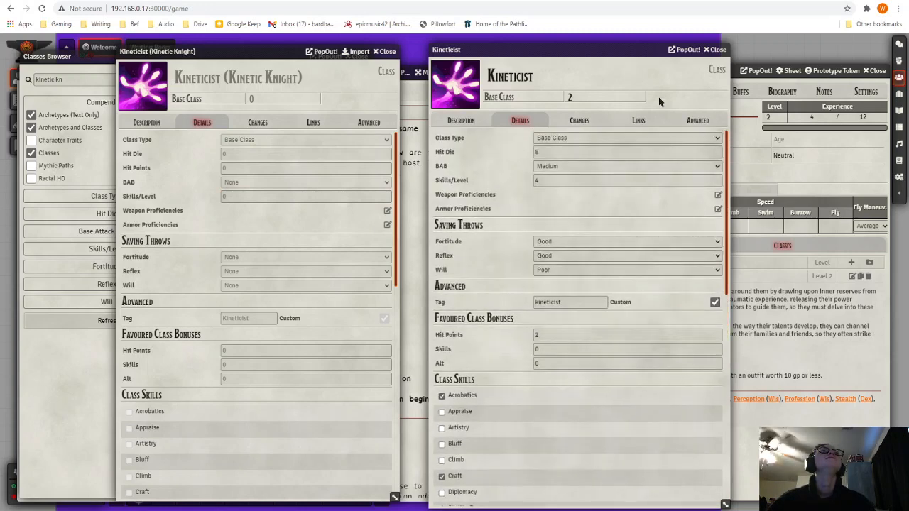
pyautogui.click(387, 54)
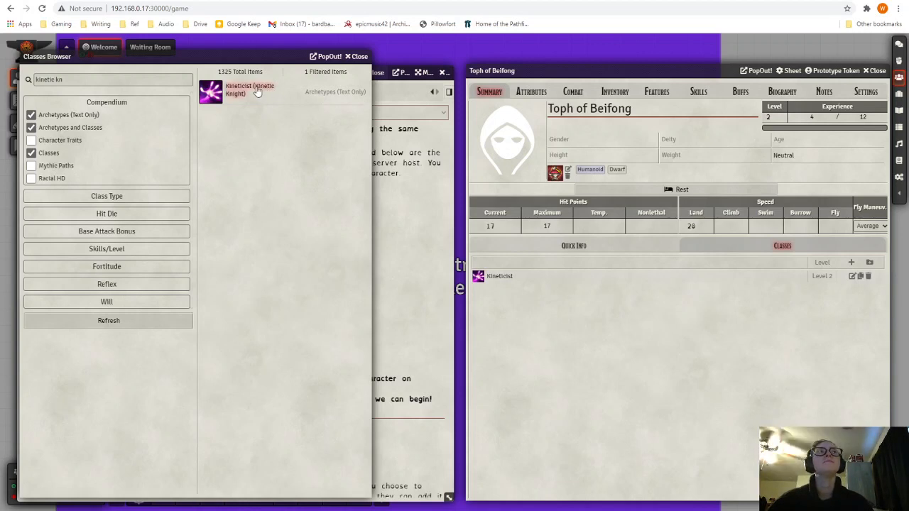
# Step: Add the Kineticist (Kinetic Knight) archetype to Toph of Beifong's classes as Raw and close the classes browser
pyautogui.moveTo(335, 145); pyautogui.dragTo(653, 350)
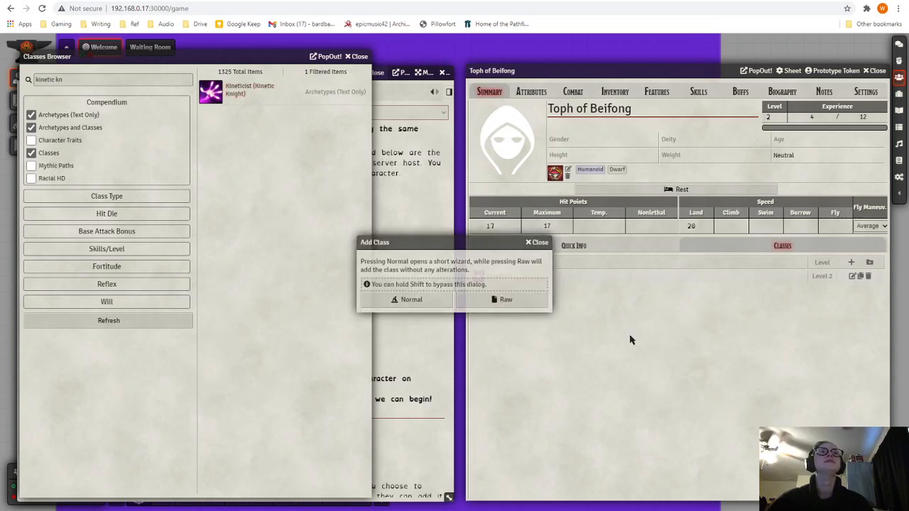
pyautogui.click(506, 301)
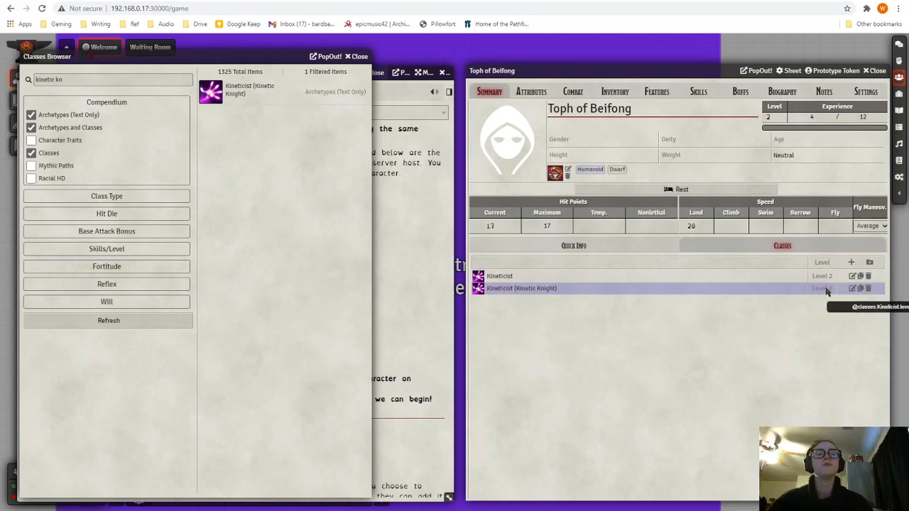
pyautogui.click(357, 57)
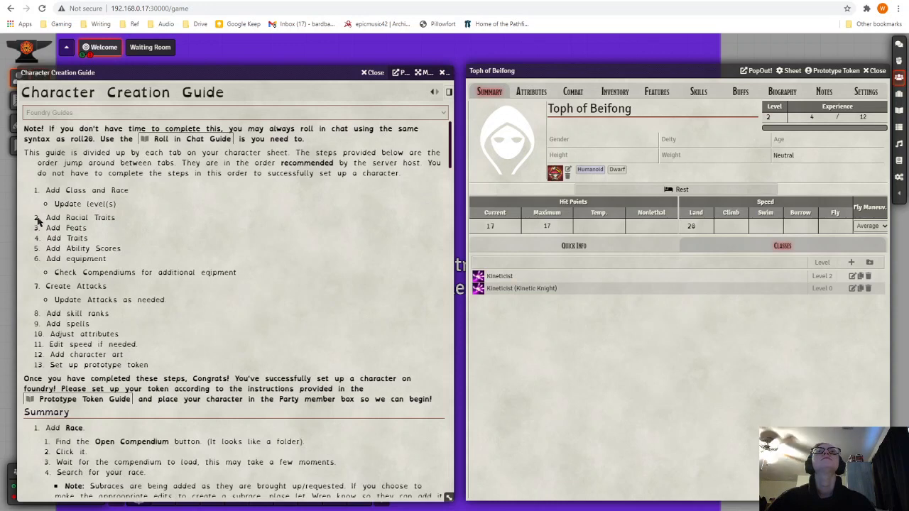
# Step: Follow the guide's Add Racial Traits step by opening the Dwarf race description beside the character sheet
pyautogui.moveTo(49, 222); pyautogui.dragTo(114, 226)
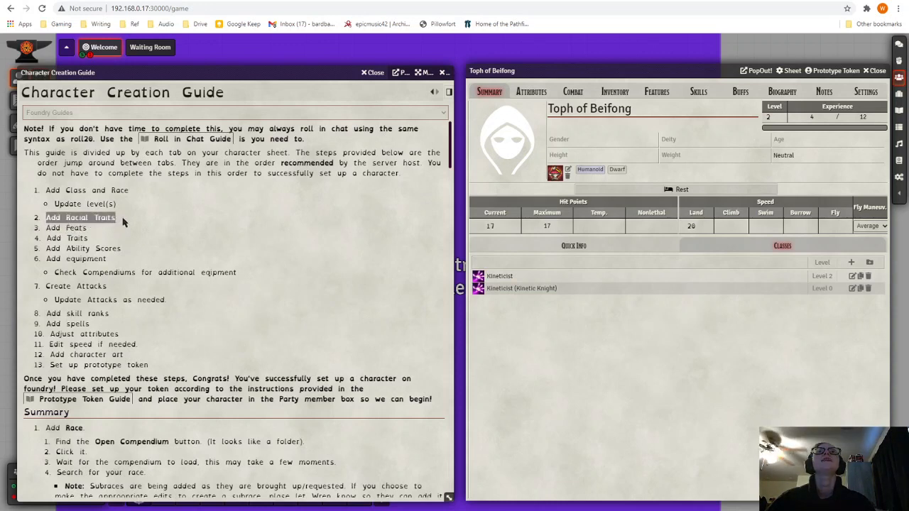
pyautogui.click(126, 220)
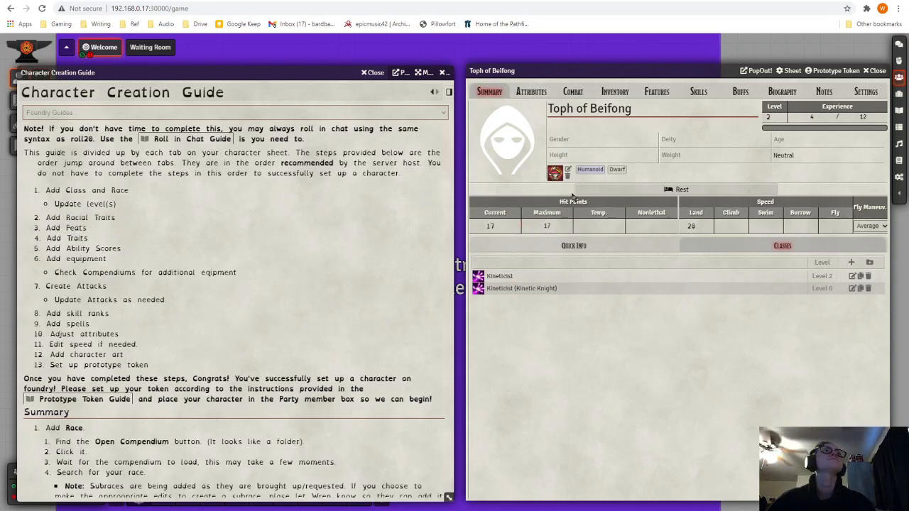
pyautogui.click(589, 247)
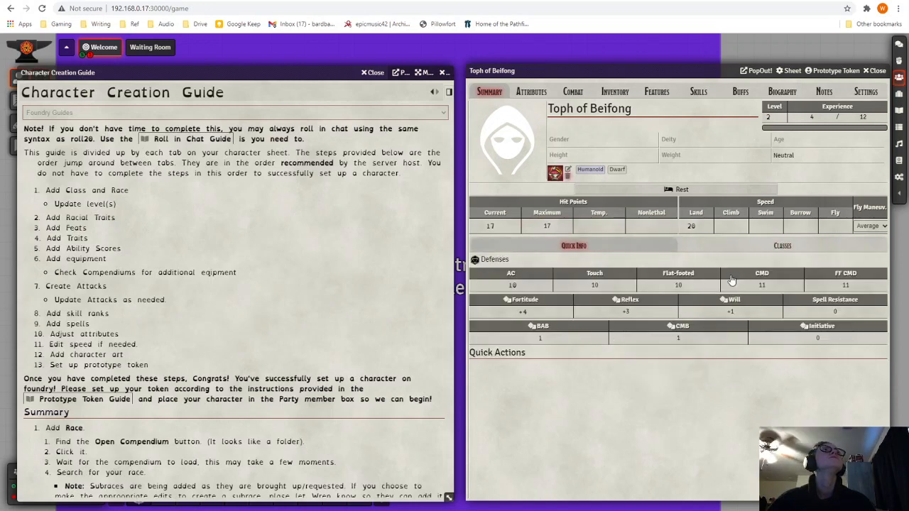
pyautogui.click(731, 247)
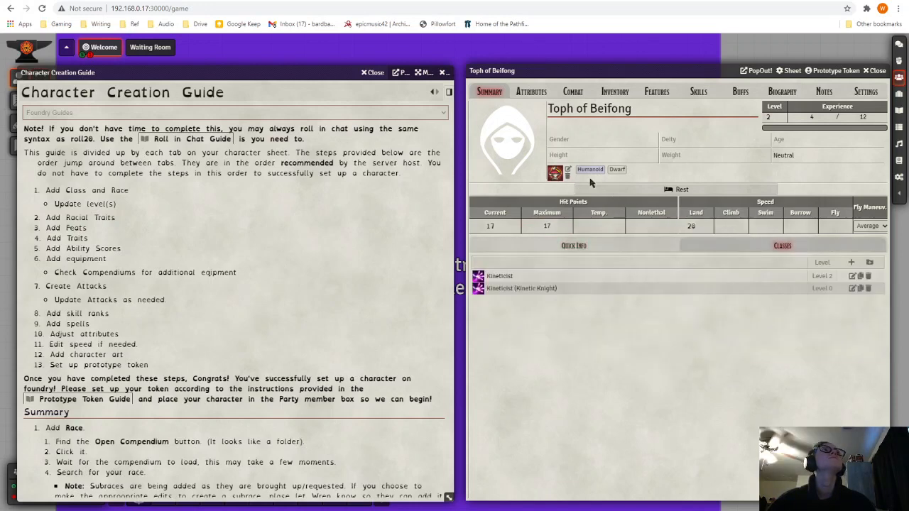
pyautogui.click(568, 174)
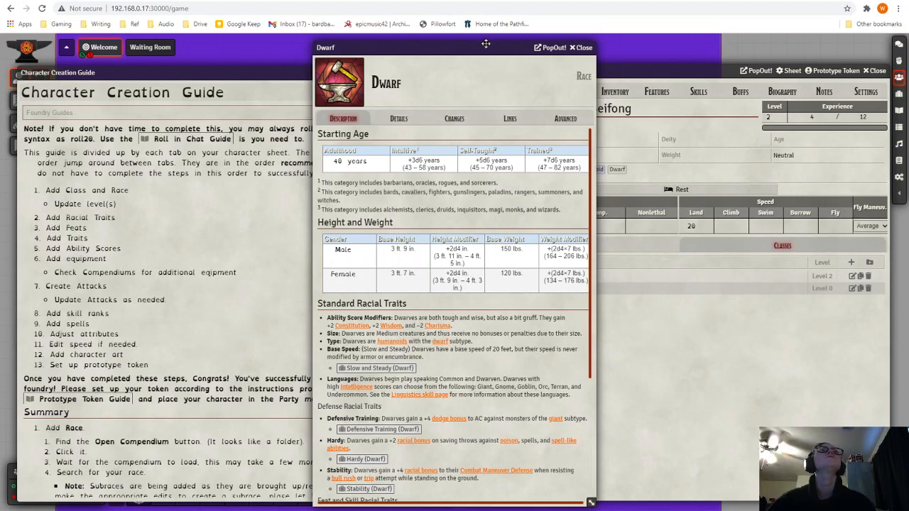
pyautogui.moveTo(483, 46); pyautogui.dragTo(291, 37)
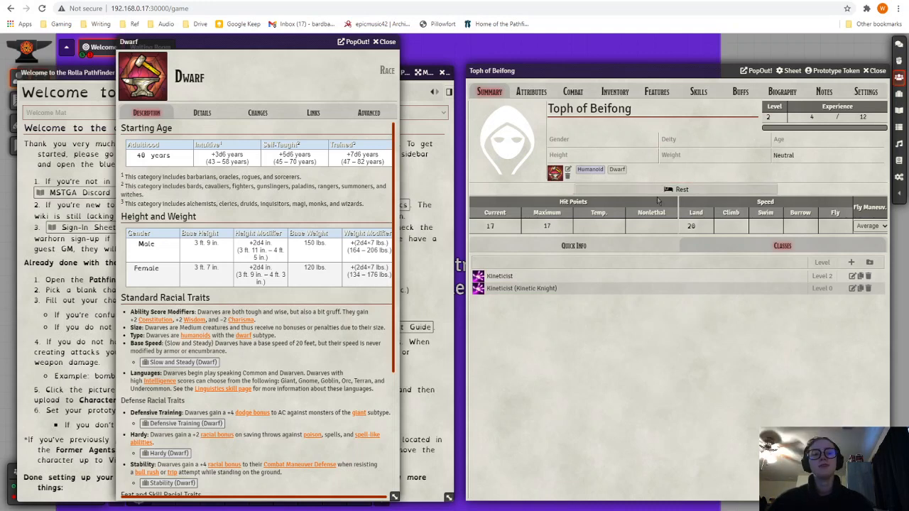
# Step: Add the Defensive Training (Dwarf) trait from the Dwarf race description to the character's racial traits
pyautogui.moveTo(657, 202)
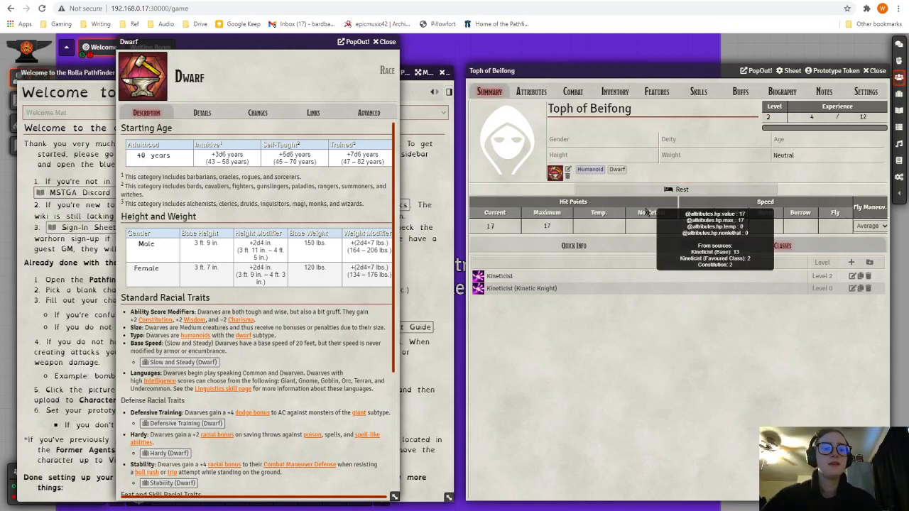
pyautogui.click(656, 94)
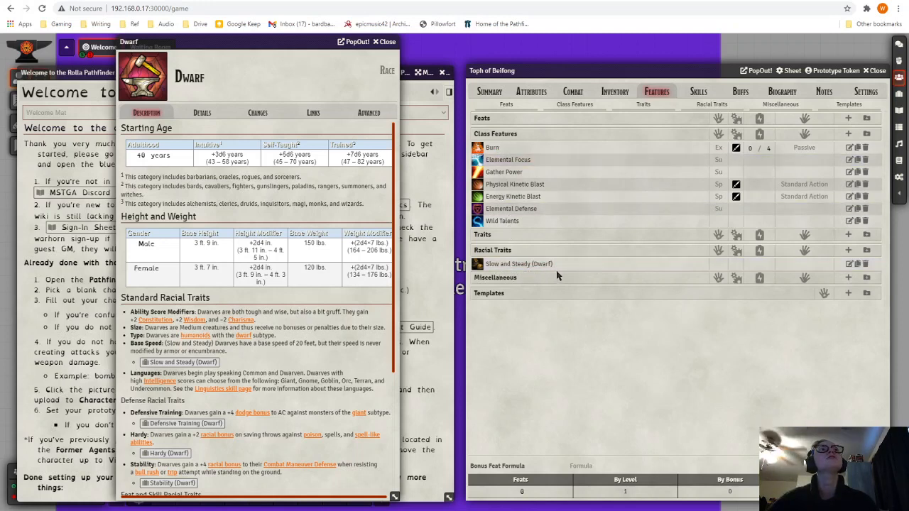
pyautogui.scroll(-5, 333, 250)
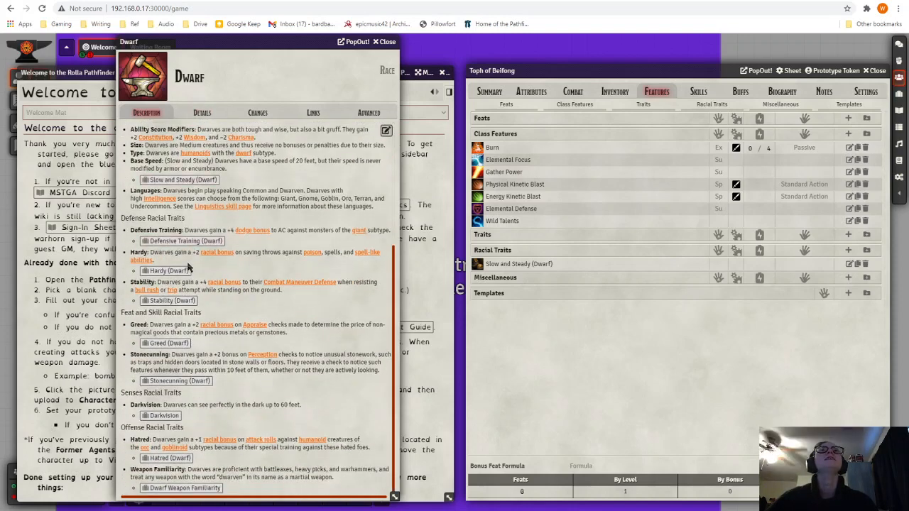
pyautogui.moveTo(177, 240); pyautogui.dragTo(574, 304)
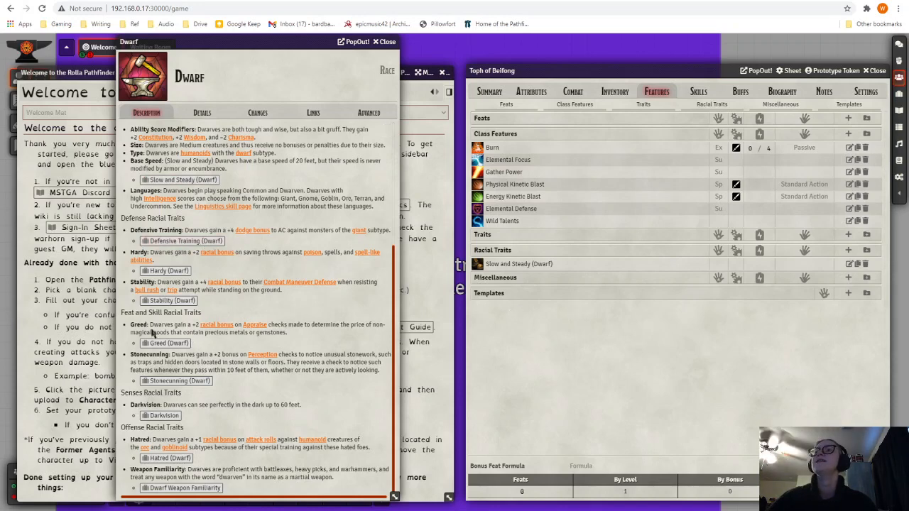
pyautogui.scroll(-3, 211, 315)
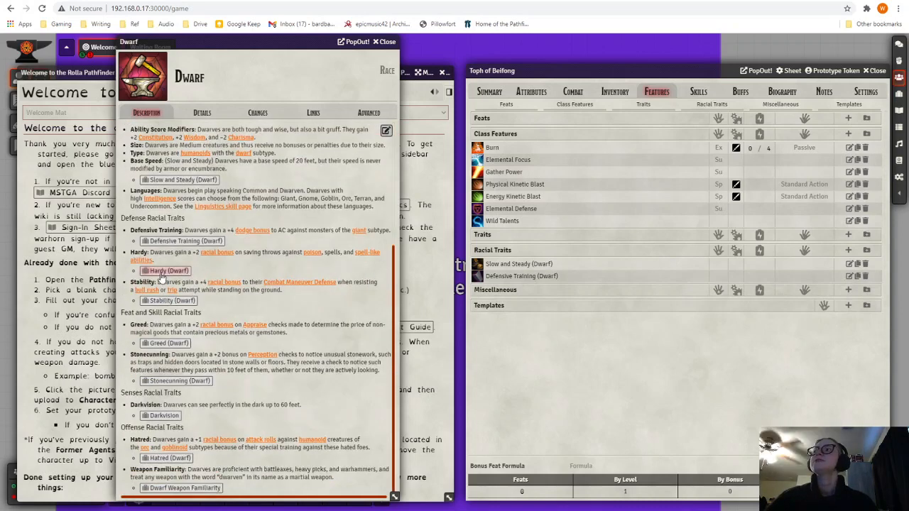
# Step: Add the Stability, Greed and Stonecunning traits from the Dwarf race description to Toph of Beifong's racial traits
pyautogui.moveTo(168, 300); pyautogui.dragTo(558, 338)
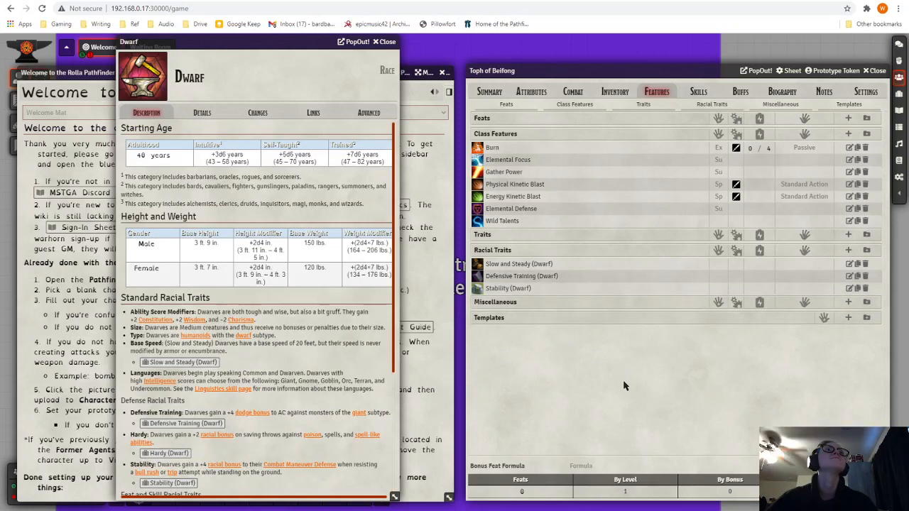
pyautogui.scroll(-3, 253, 362)
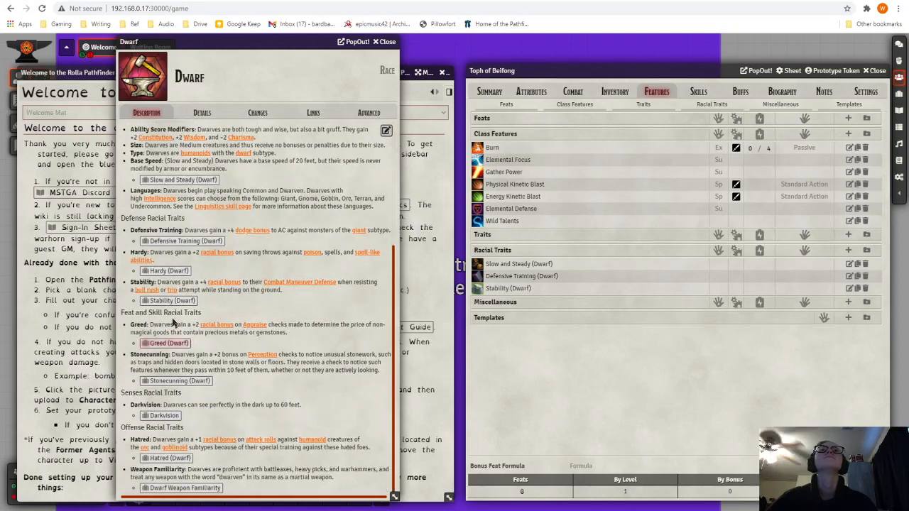
pyautogui.moveTo(169, 350); pyautogui.dragTo(668, 352)
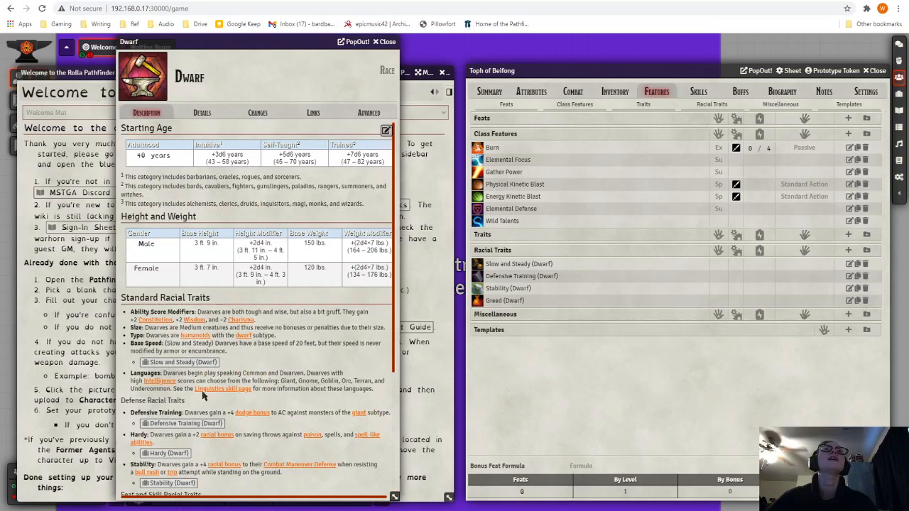
pyautogui.scroll(-3, 273, 349)
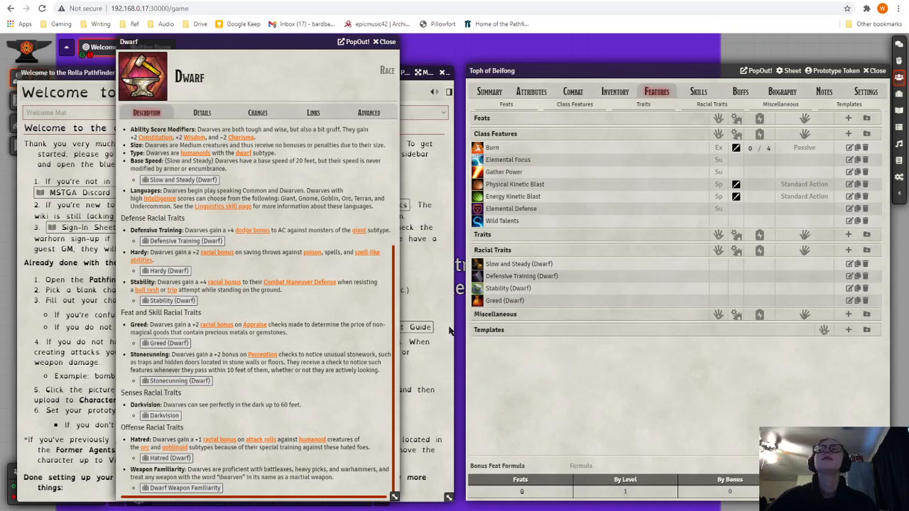
pyautogui.scroll(3, 284, 328)
# Step: Add Darkvision, Hatred and Dwarf Weapon Familiarity to the character's racial traits and close the Dwarf race description
pyautogui.scroll(-3, 275, 331)
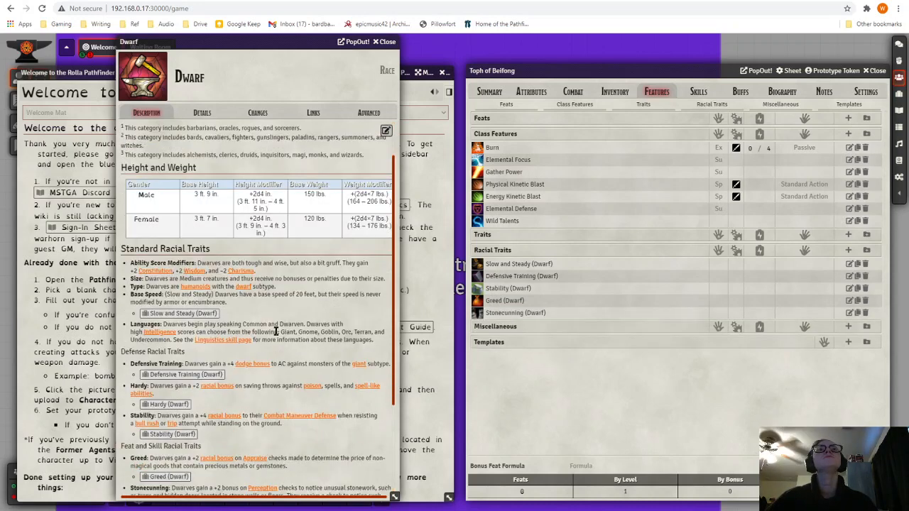
pyautogui.scroll(-1, 275, 331)
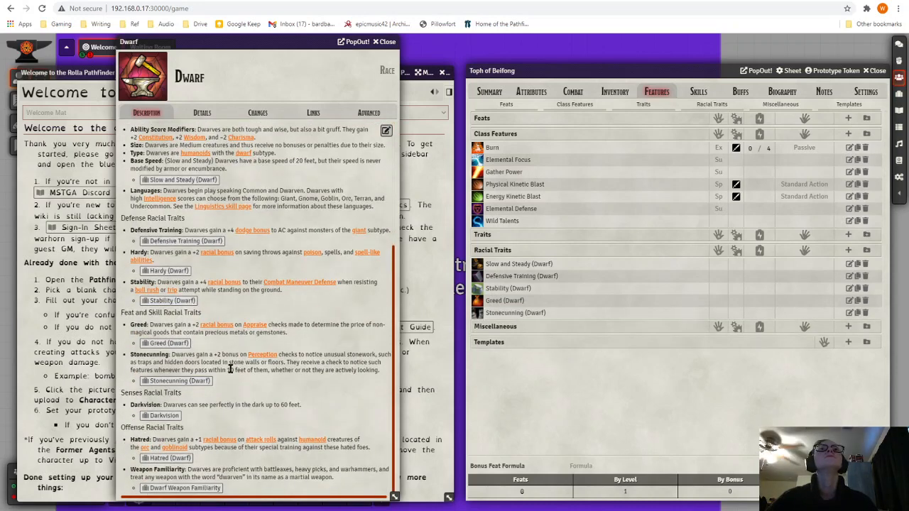
pyautogui.moveTo(177, 419); pyautogui.dragTo(571, 383)
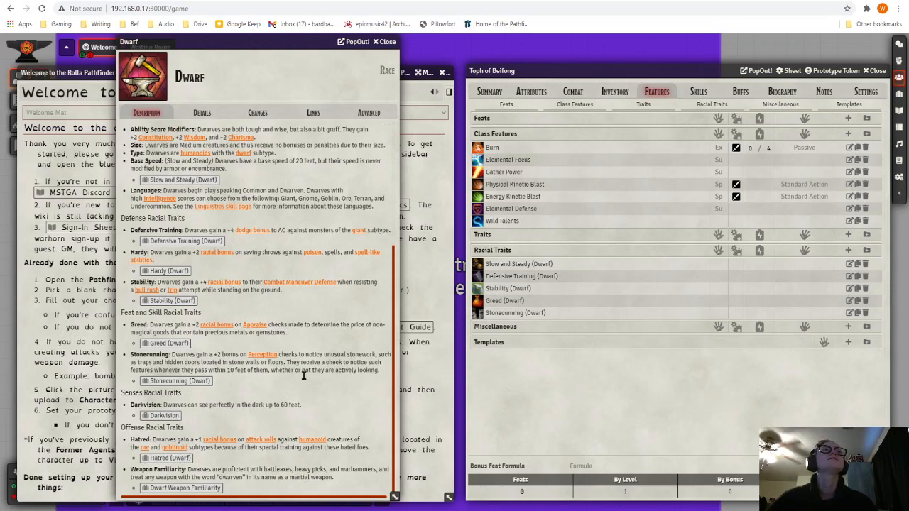
pyautogui.scroll(-3, 206, 429)
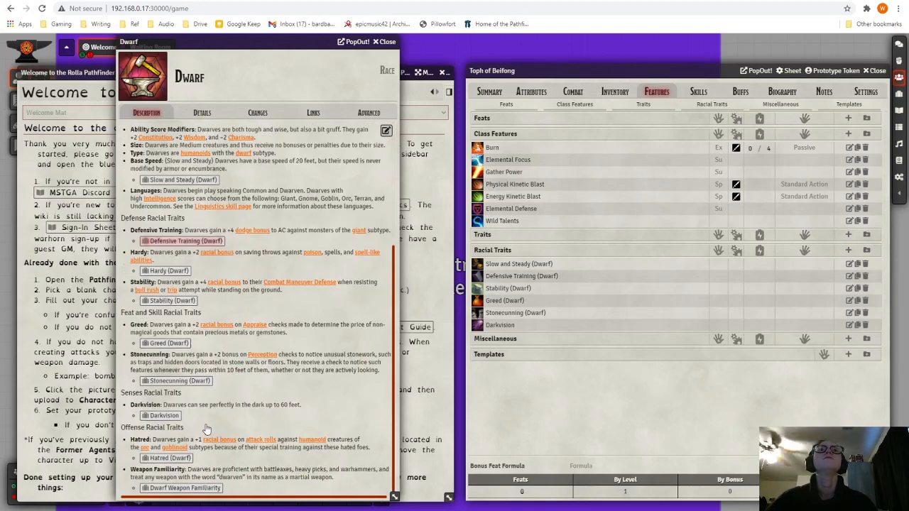
pyautogui.moveTo(178, 468); pyautogui.dragTo(524, 395)
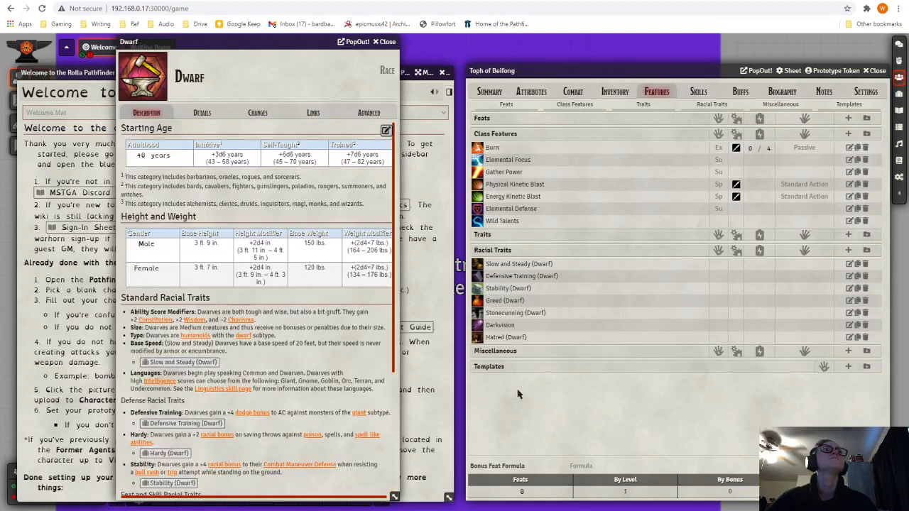
pyautogui.scroll(-3, 305, 390)
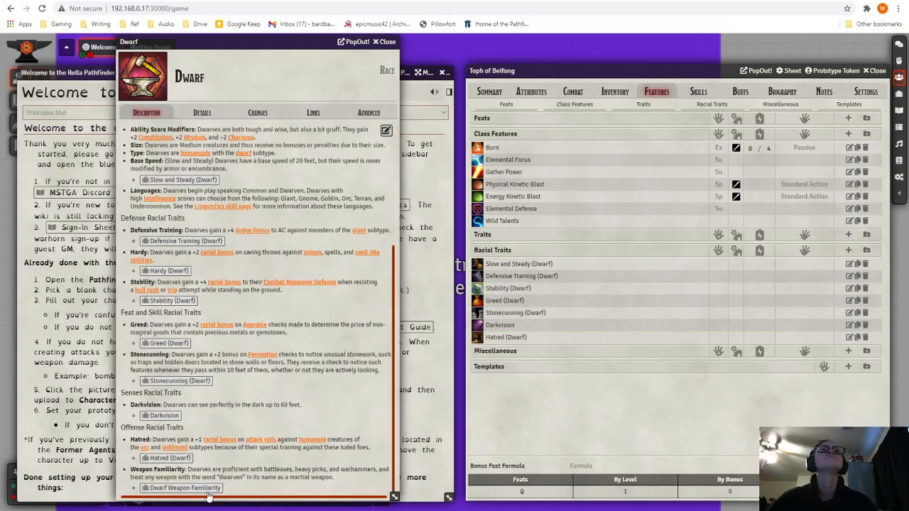
pyautogui.moveTo(202, 490); pyautogui.dragTo(546, 402)
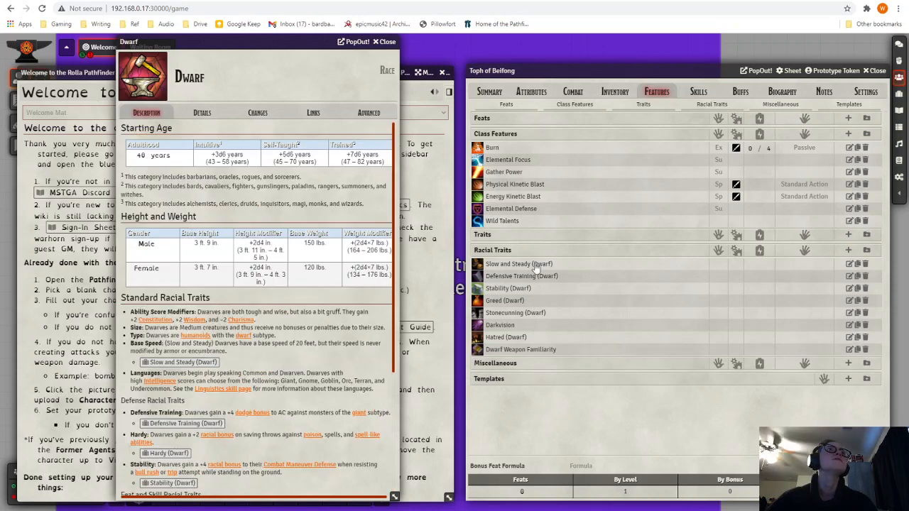
pyautogui.scroll(-3, 277, 331)
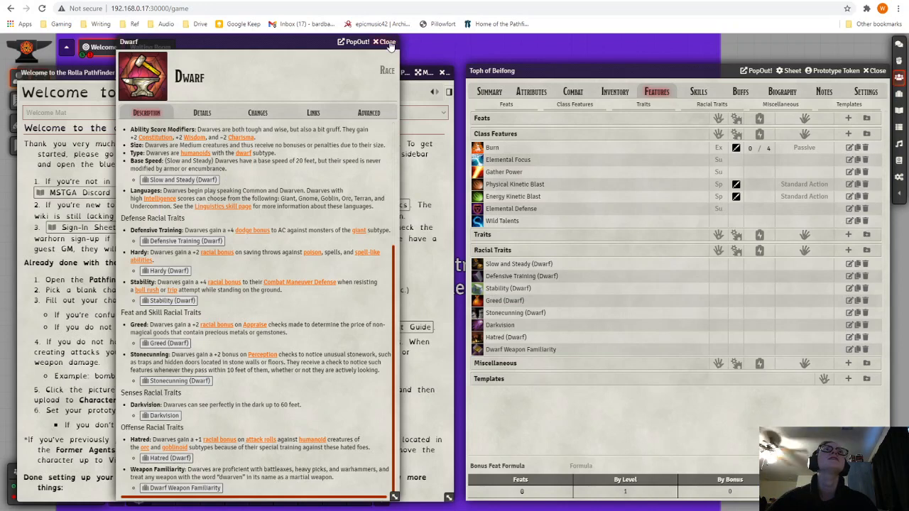
pyautogui.press('Escape')
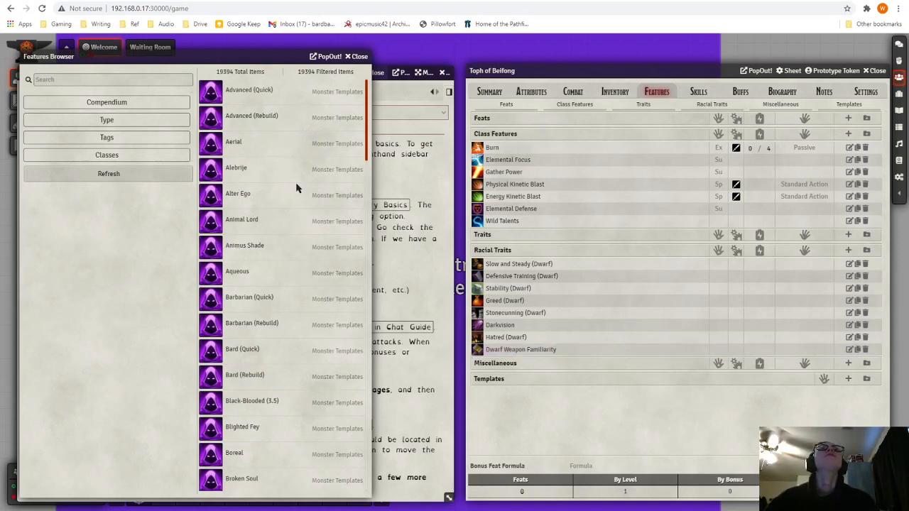
# Step: Filter the features browser to the Racial Traits compendium and look through the available traits
pyautogui.click(114, 103)
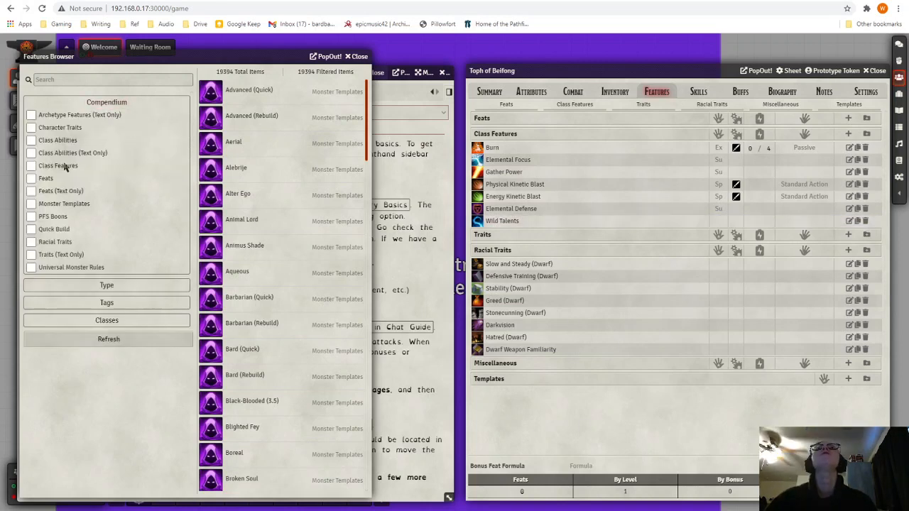
pyautogui.click(31, 242)
pyautogui.scroll(-1, 287, 206)
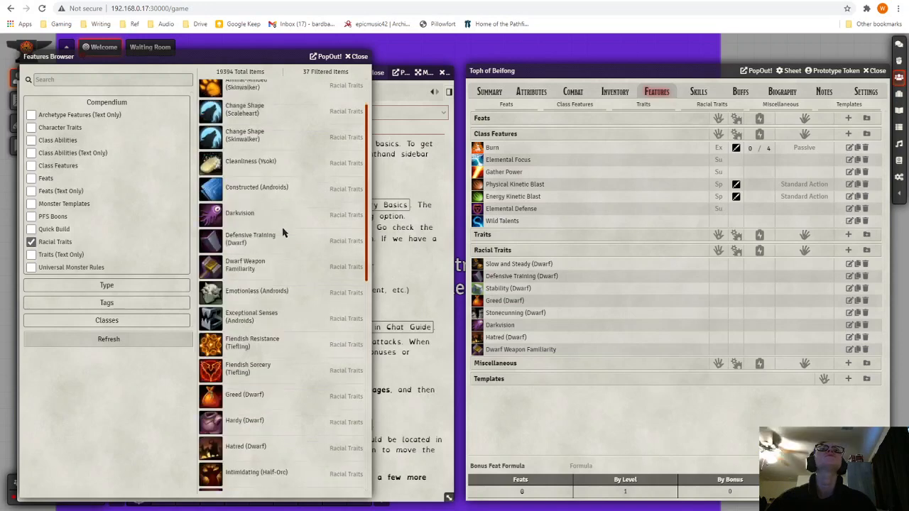
pyautogui.scroll(-9, 282, 232)
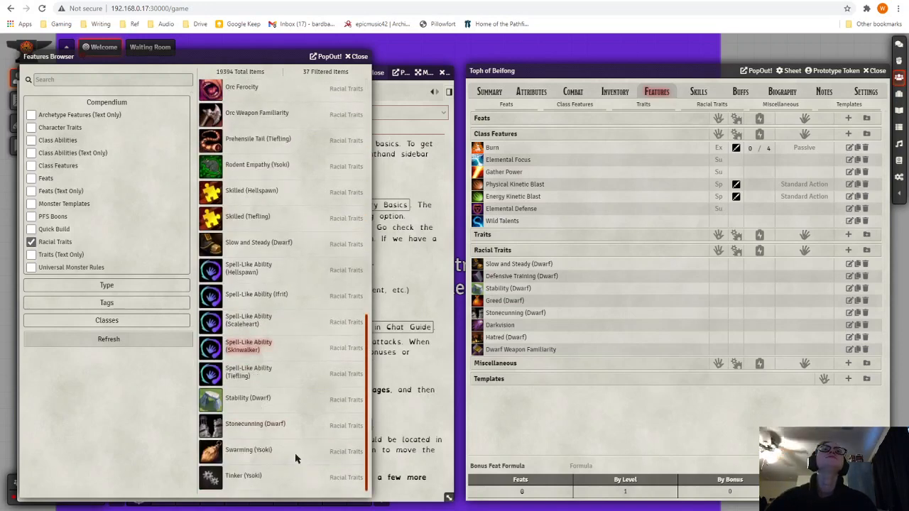
pyautogui.scroll(10, 287, 361)
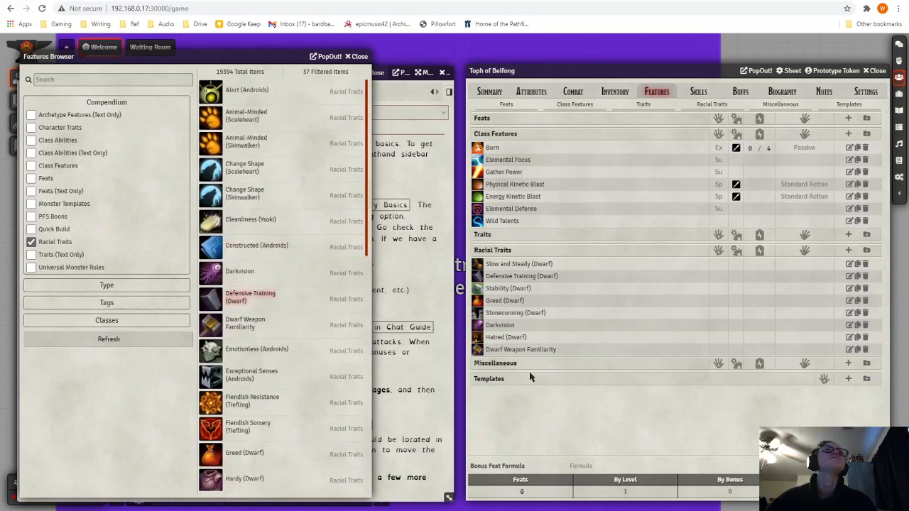
# Step: Create a new blank racial trait on the character sheet and name it Unstoppable
pyautogui.click(848, 252)
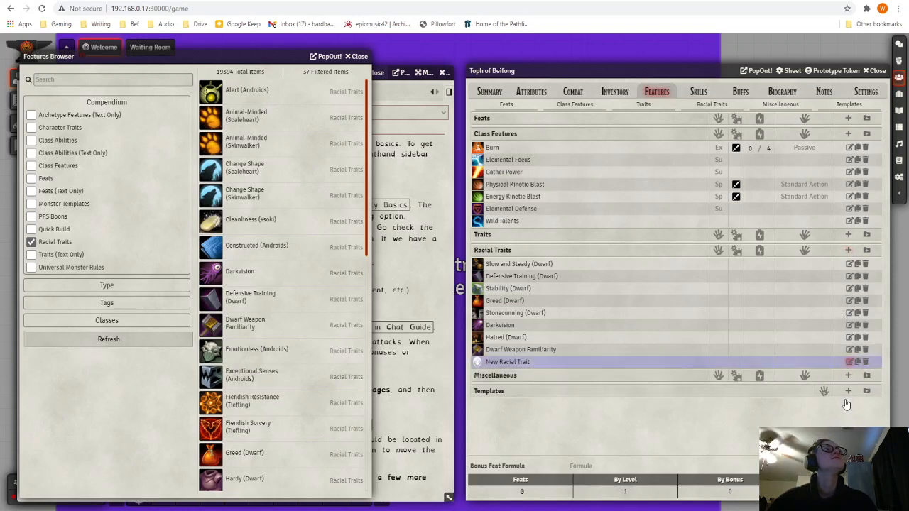
pyautogui.click(849, 362)
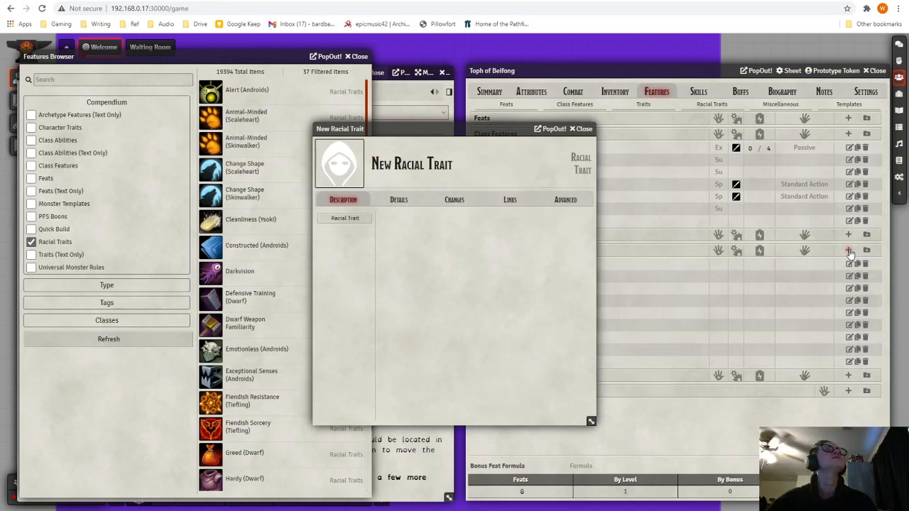
pyautogui.tripleClick(462, 167)
pyautogui.write('Unstopp')
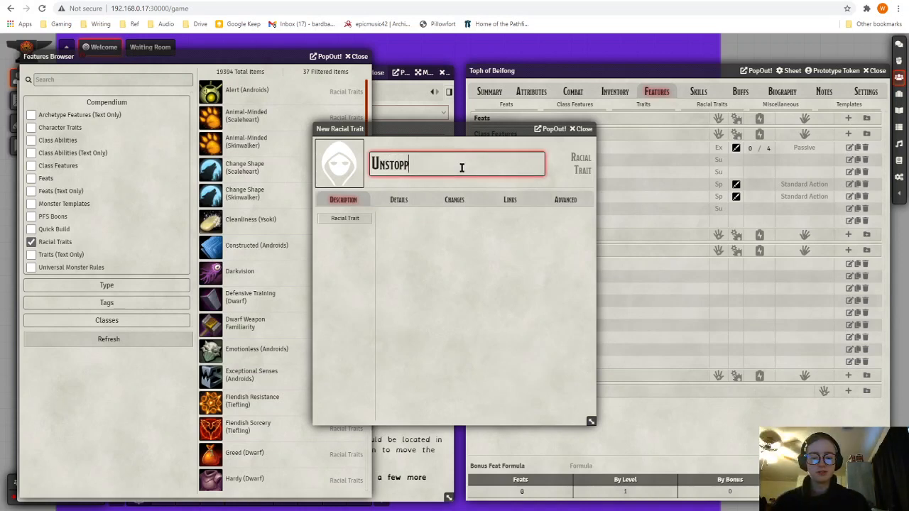
pyautogui.write('able')
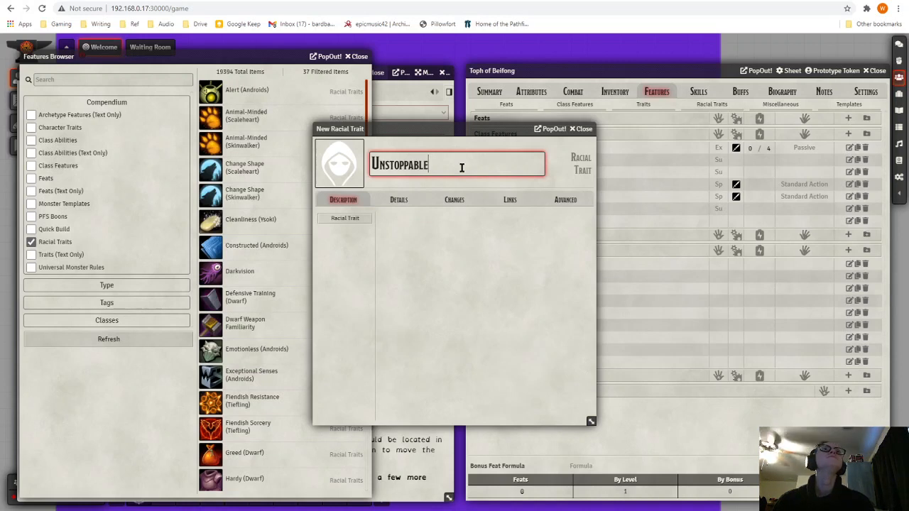
pyautogui.click(481, 247)
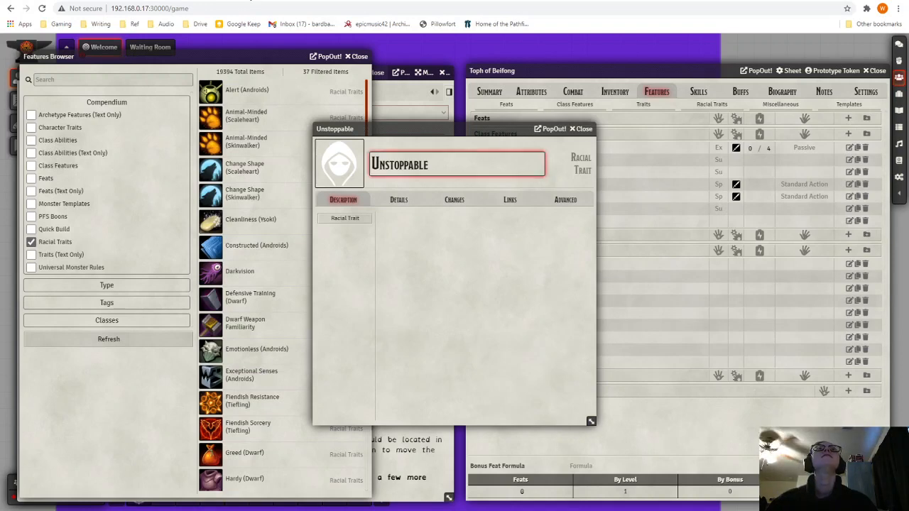
# Step: Switch to a new browser tab, go to aonprd.com and open the Dwarf page among the core races
pyautogui.press('F5')
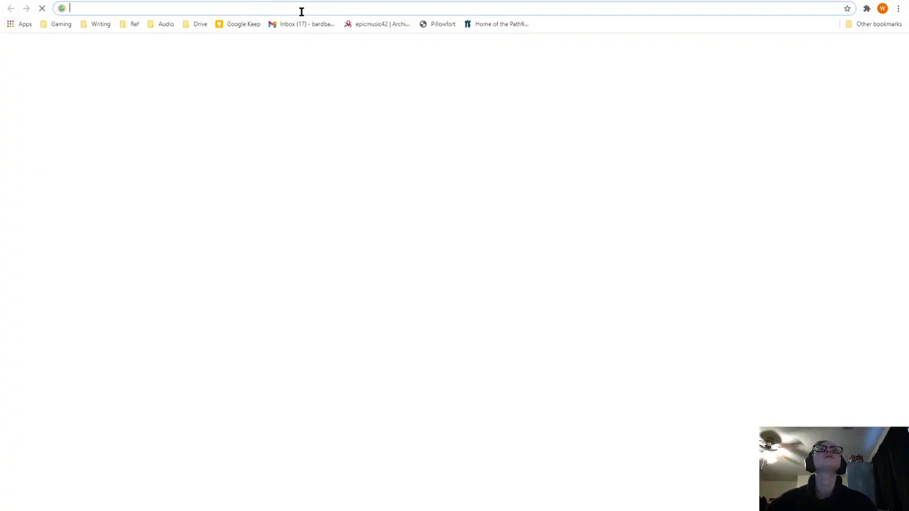
pyautogui.write('aonprd.com')
pyautogui.press('Return')
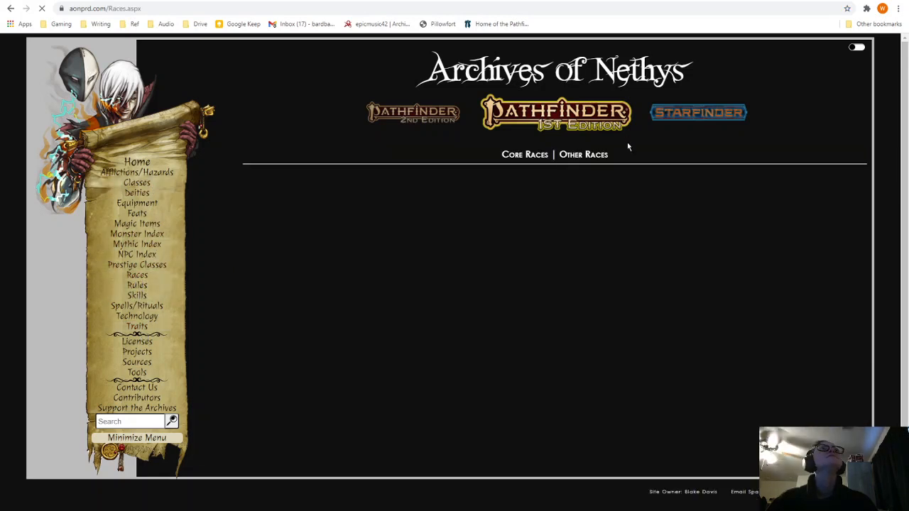
pyautogui.click(536, 155)
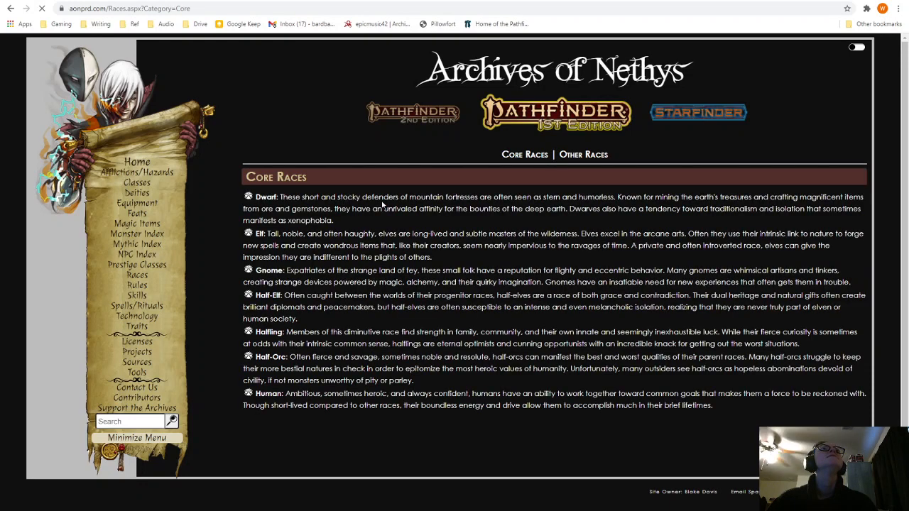
pyautogui.click(264, 198)
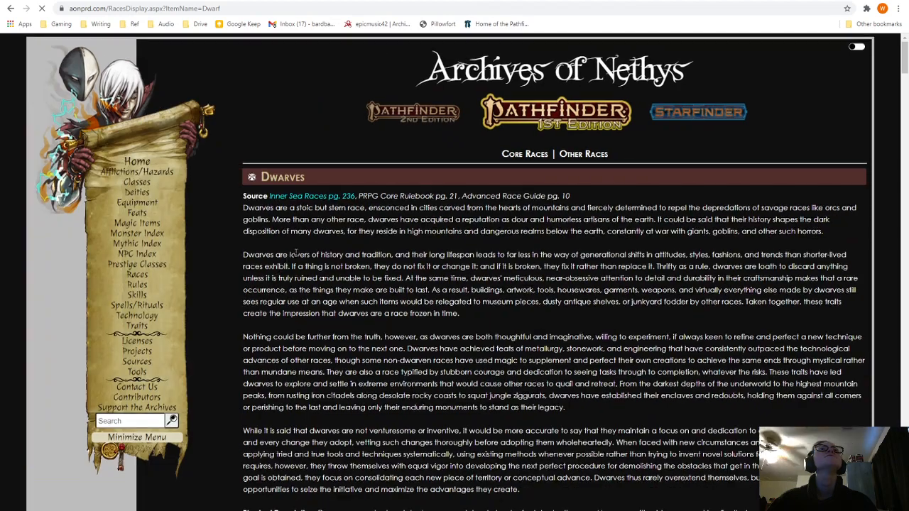
# Step: Find the Unstoppable trait on the Dwarf page by searching for "unstop" and copy its source line and description
pyautogui.scroll(-6, 315, 374)
pyautogui.hotkey('ctrl', 'f')
pyautogui.write('unsto')
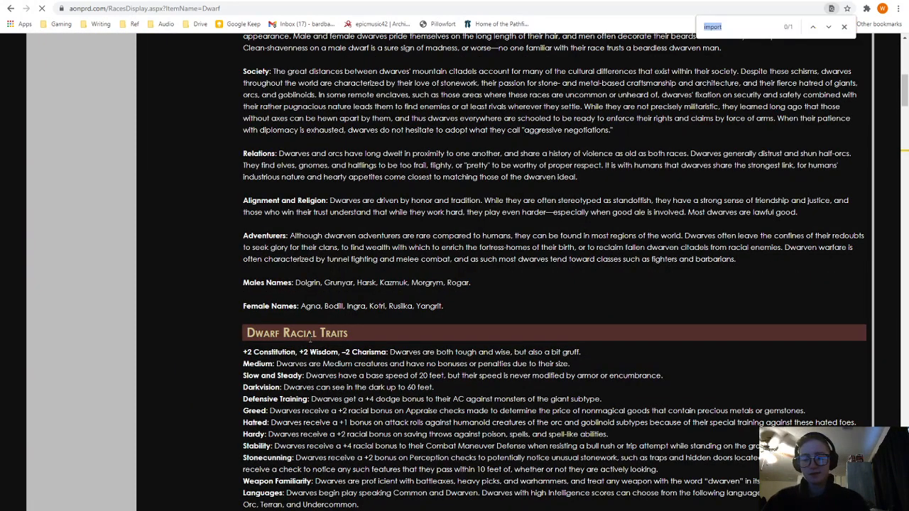
pyautogui.write('p')
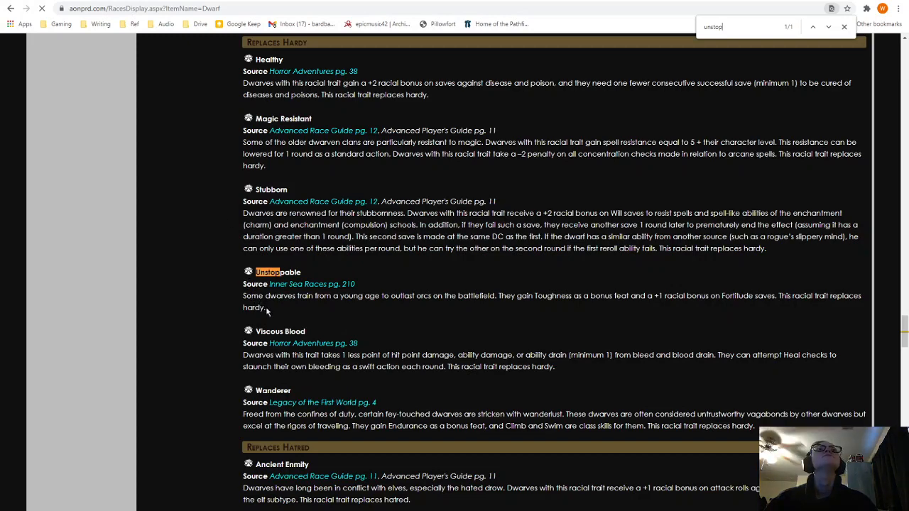
pyautogui.moveTo(267, 311); pyautogui.dragTo(242, 287)
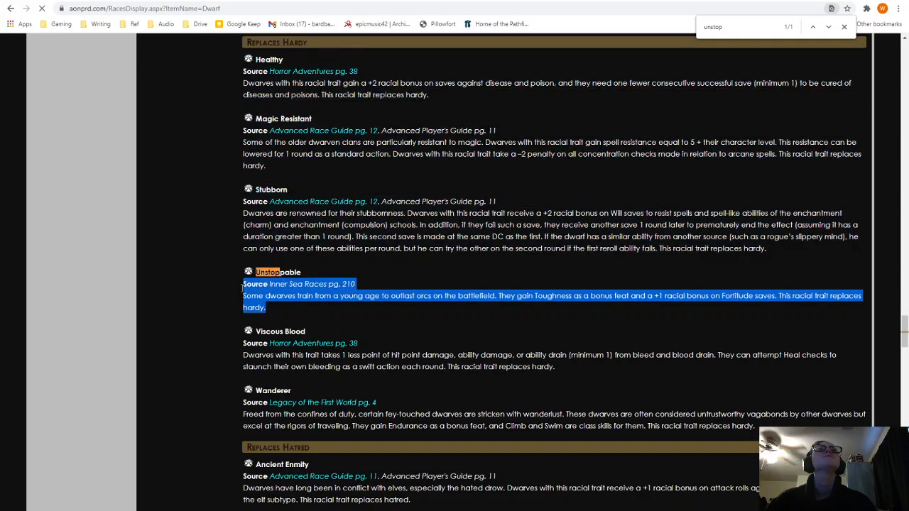
pyautogui.click(240, 296)
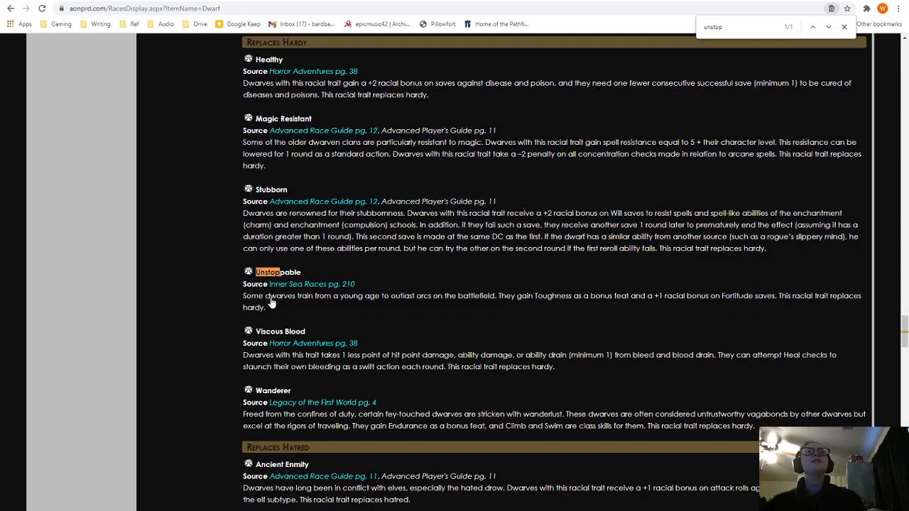
pyautogui.moveTo(269, 311); pyautogui.dragTo(243, 285)
pyautogui.hotkey('ctrl', 'c')
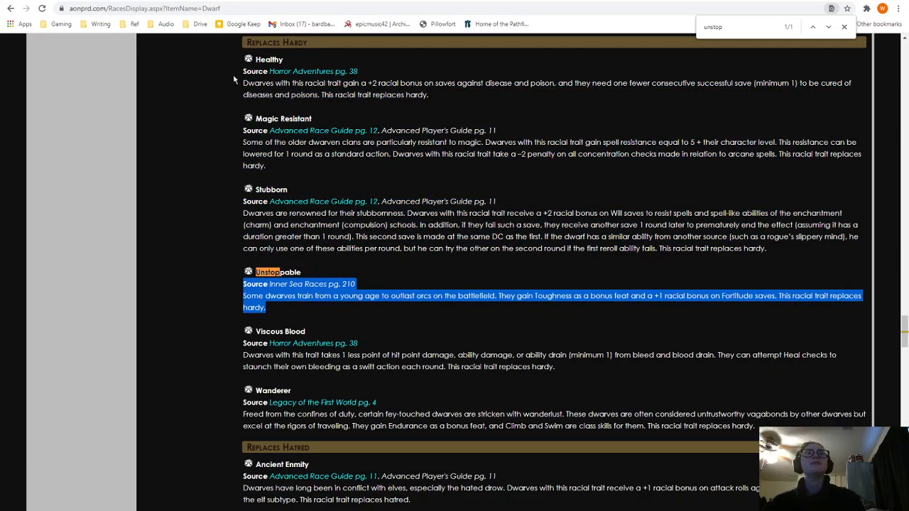
# Step: Return to the game's browser tab and paste the copied source and text into the Unstoppable trait's description
pyautogui.click(229, 0)
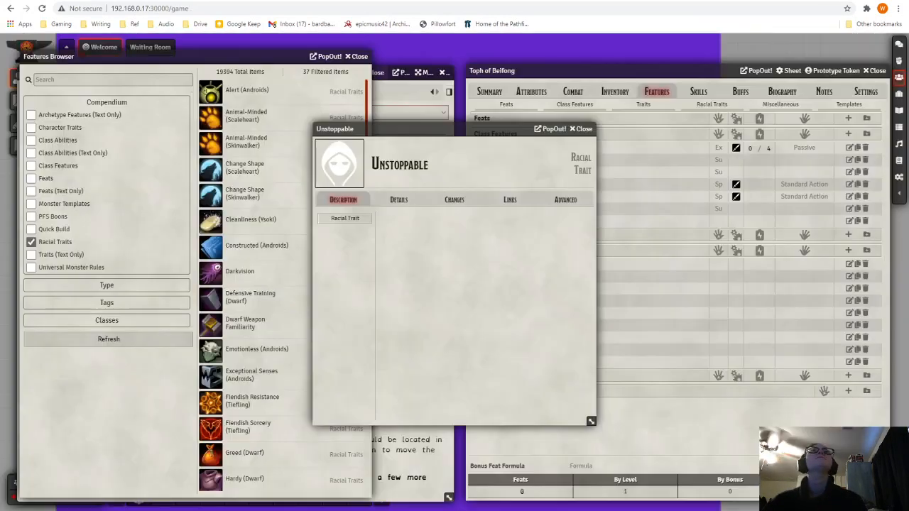
pyautogui.click(581, 219)
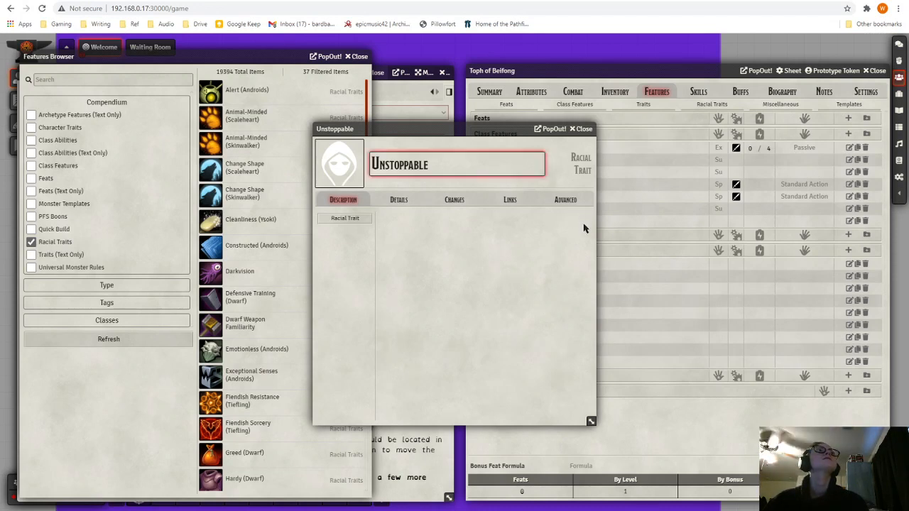
pyautogui.click(582, 220)
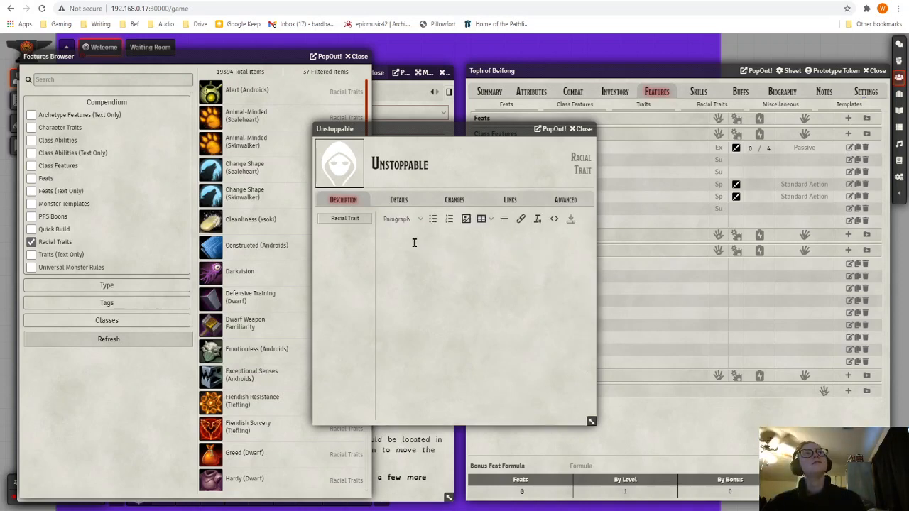
pyautogui.hotkey('ctrl', 'v')
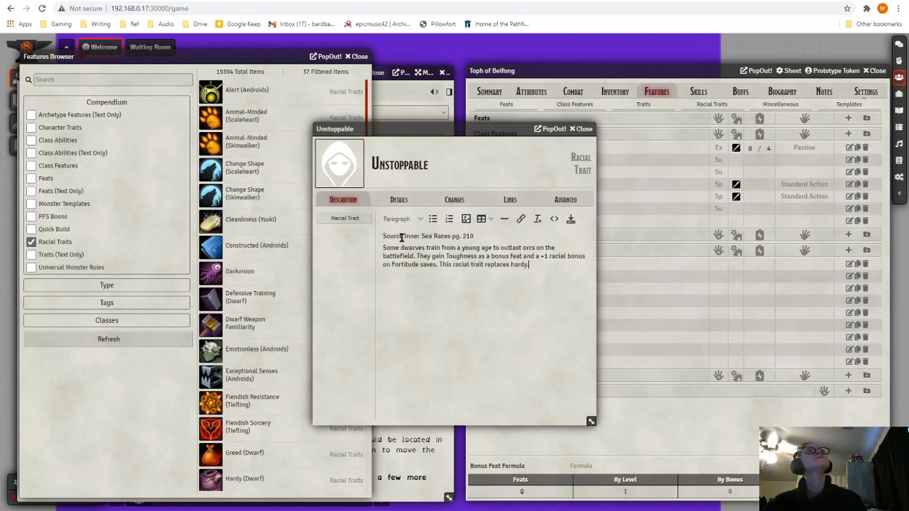
# Step: Bold the word Source in the Unstoppable description and copy the Inner Sea Races link address from the Dwarf page
pyautogui.doubleClick(378, 241)
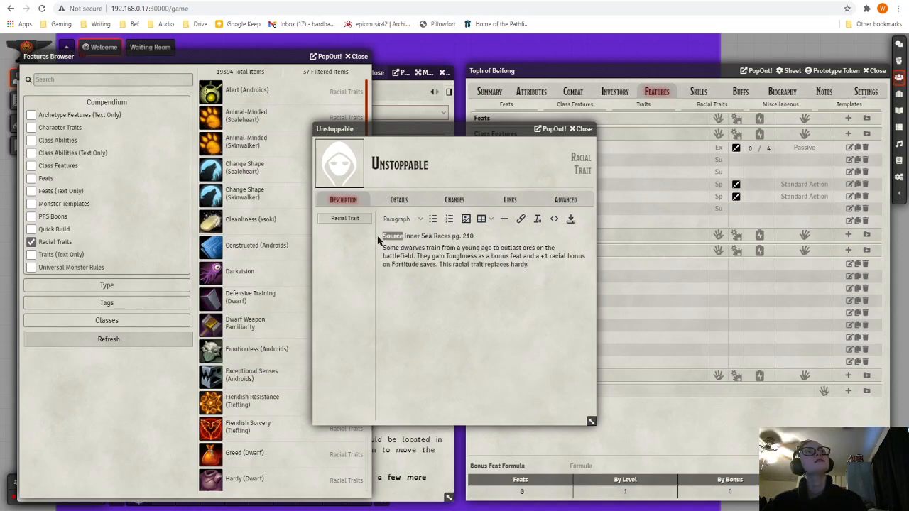
pyautogui.hotkey('ctrl', 'b')
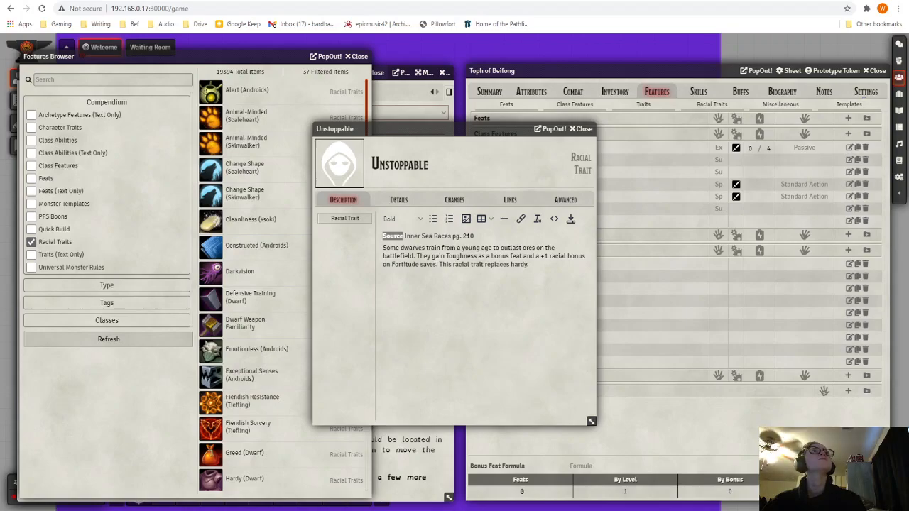
pyautogui.hotkey('alt', 'Tab')
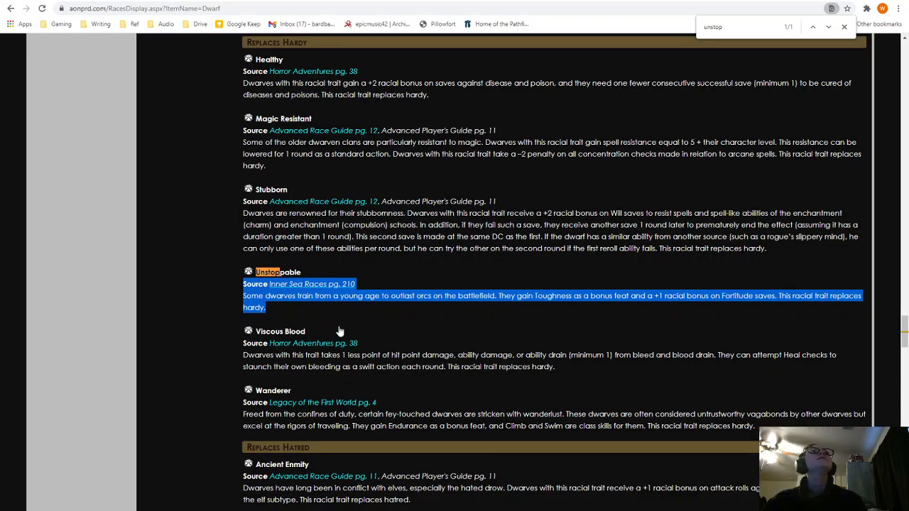
pyautogui.hotkey('alt', 'Tab')
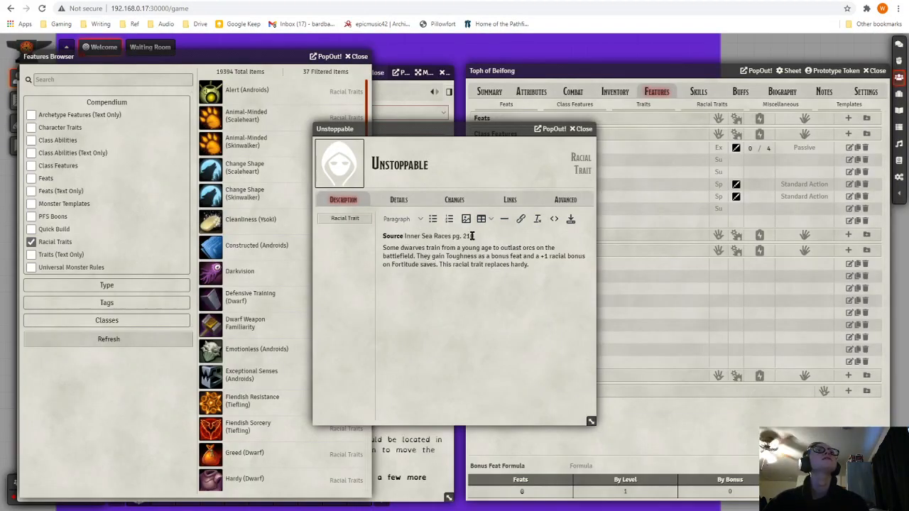
pyautogui.moveTo(405, 236); pyautogui.dragTo(474, 236)
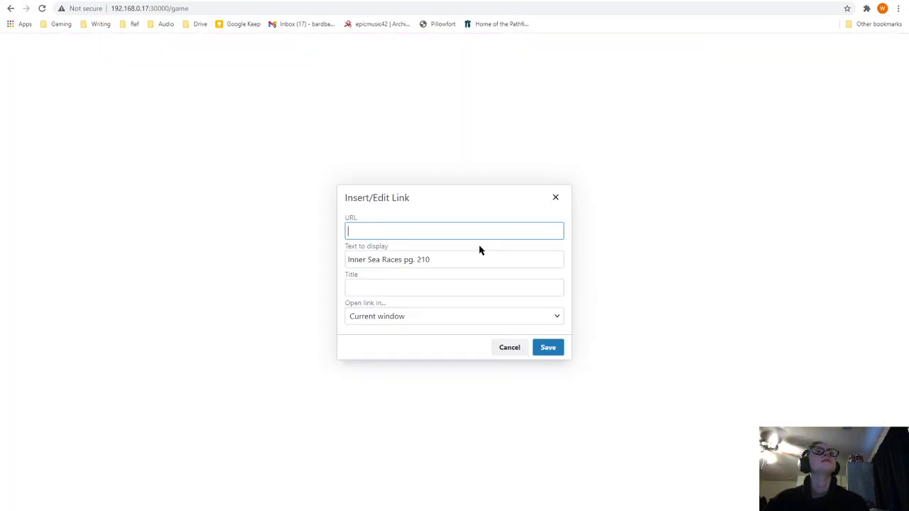
pyautogui.write('http://paizo.com/products/btpy9g9v?Pathfinder-Campaign-Setting-Inner-Sea-Races')
pyautogui.click(483, 289)
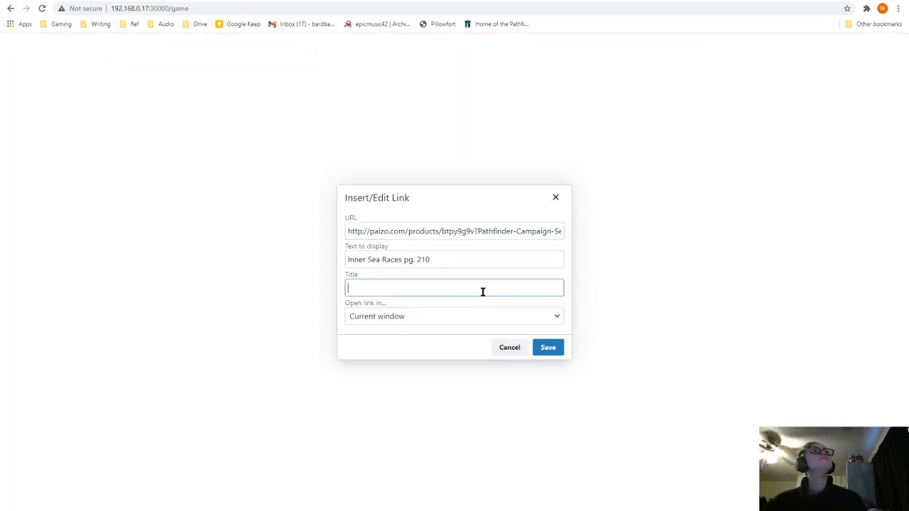
pyautogui.click(546, 347)
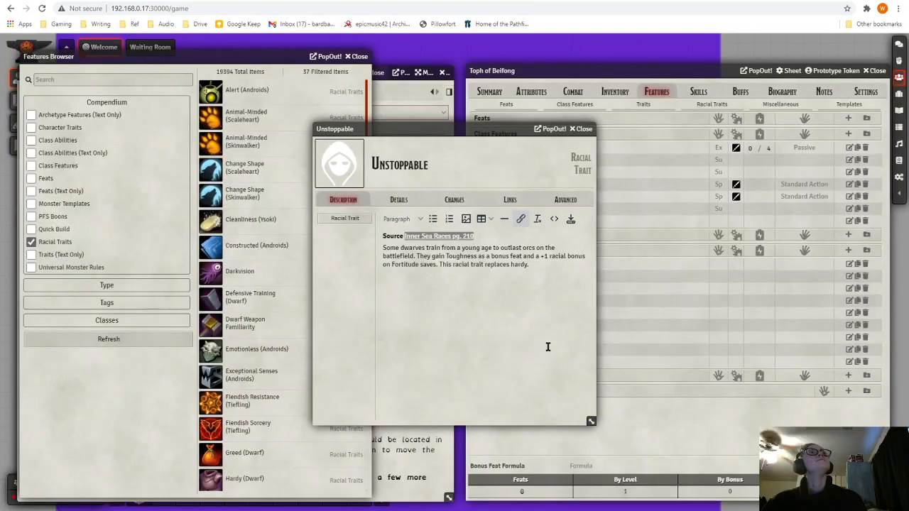
pyautogui.click(484, 294)
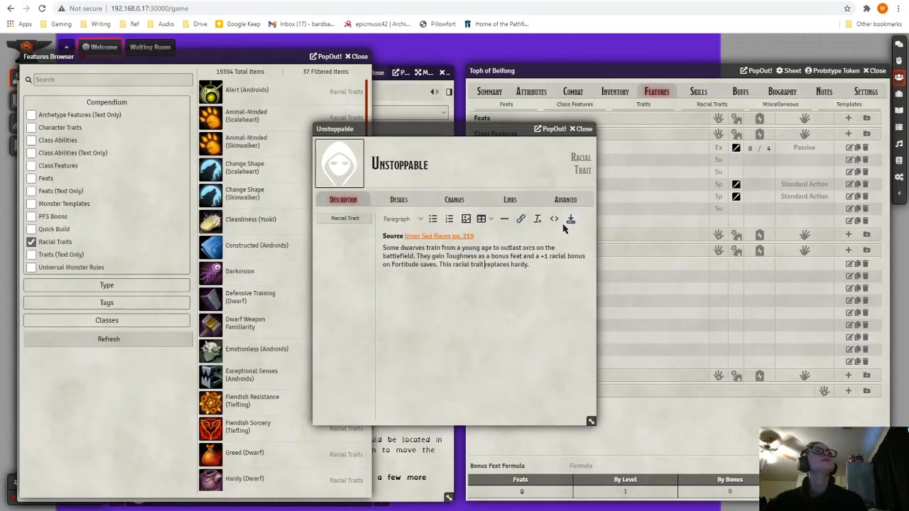
pyautogui.click(570, 219)
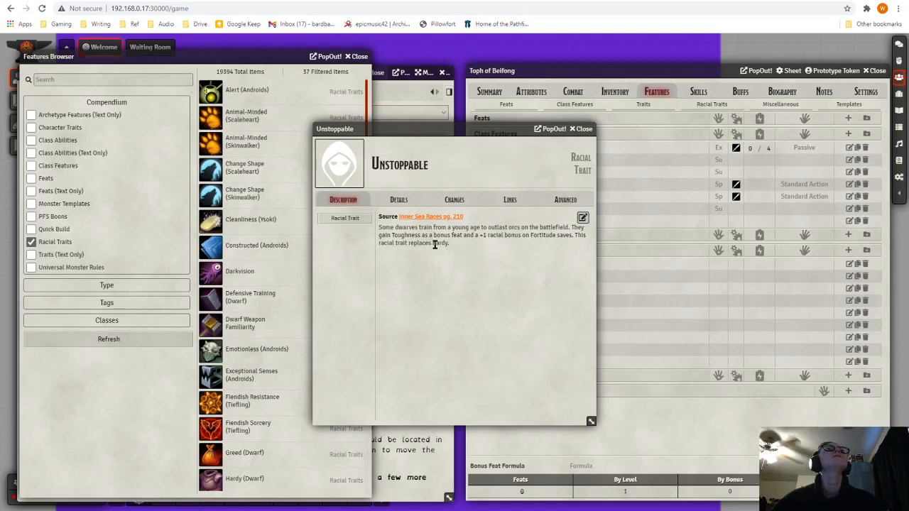
# Step: Add a change to the Unstoppable trait that gives a +1 Racial bonus to Fortitude saving throws
pyautogui.click(454, 201)
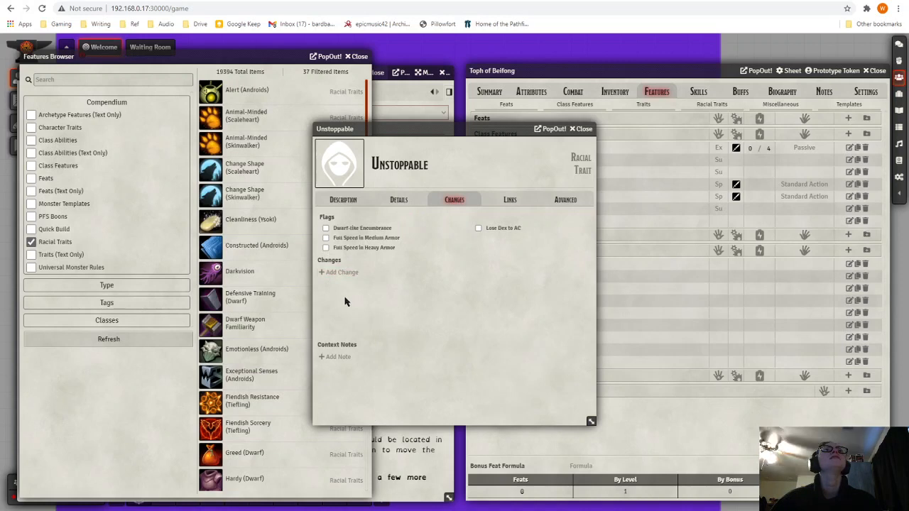
pyautogui.click(341, 272)
pyautogui.click(359, 271)
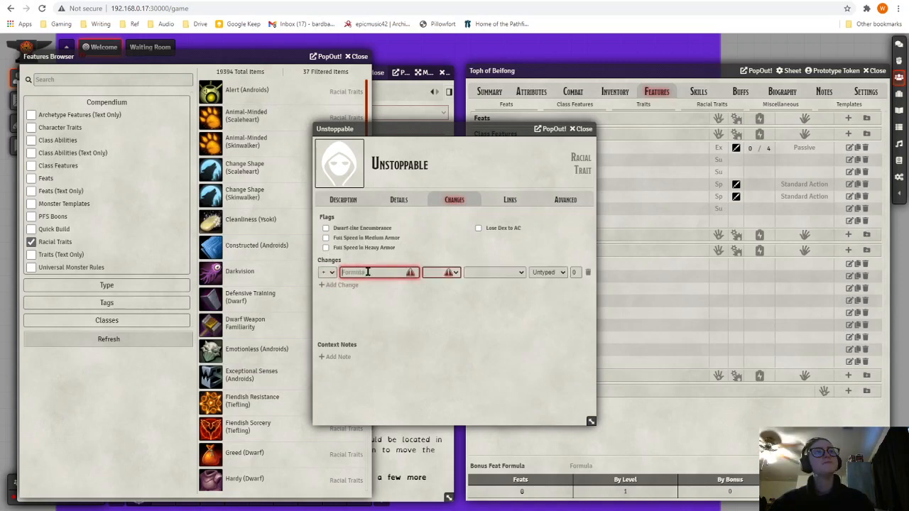
pyautogui.write('1')
pyautogui.click(440, 276)
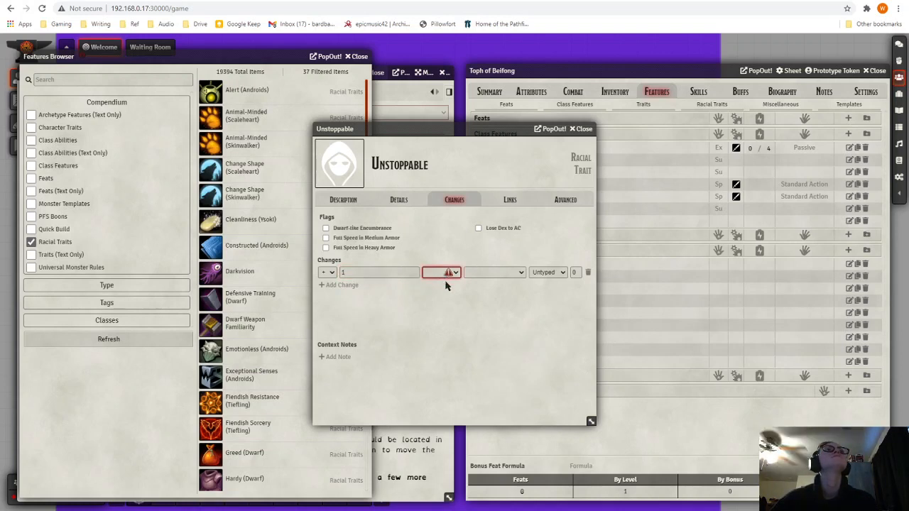
pyautogui.press('s')
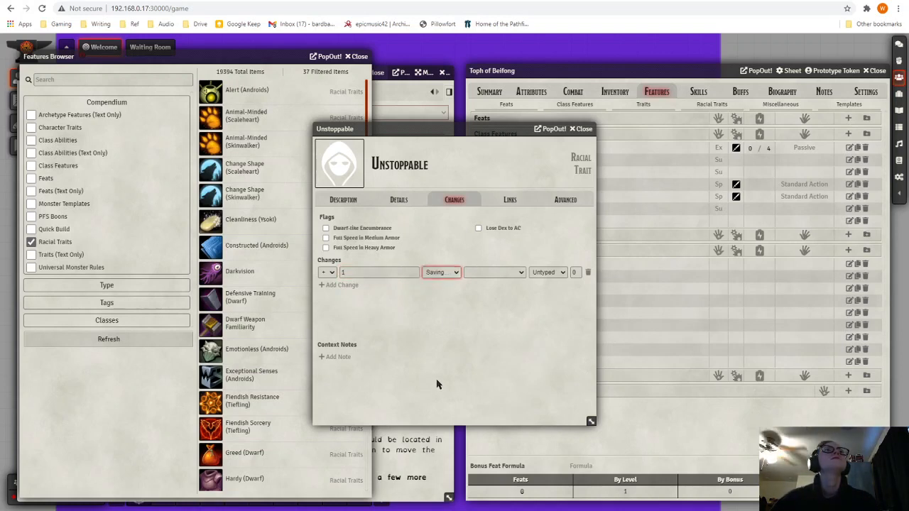
pyautogui.click(495, 314)
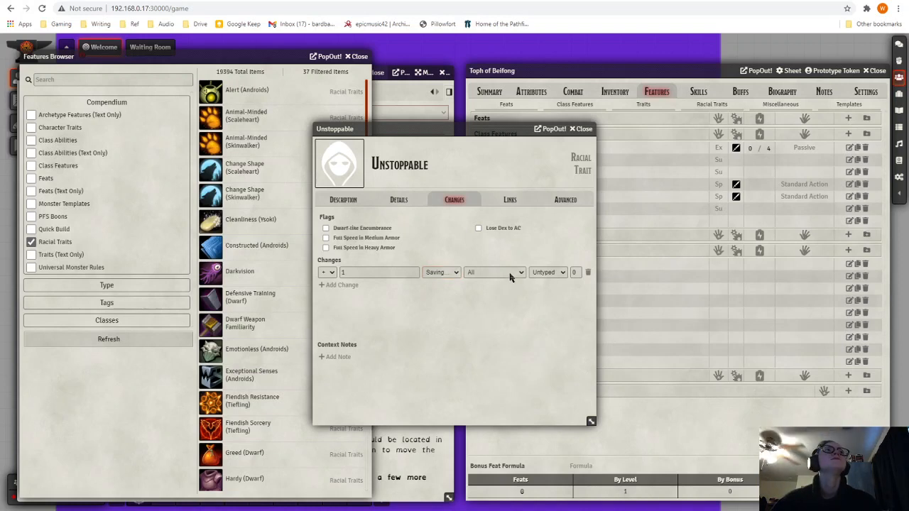
pyautogui.click(510, 275)
pyautogui.click(525, 302)
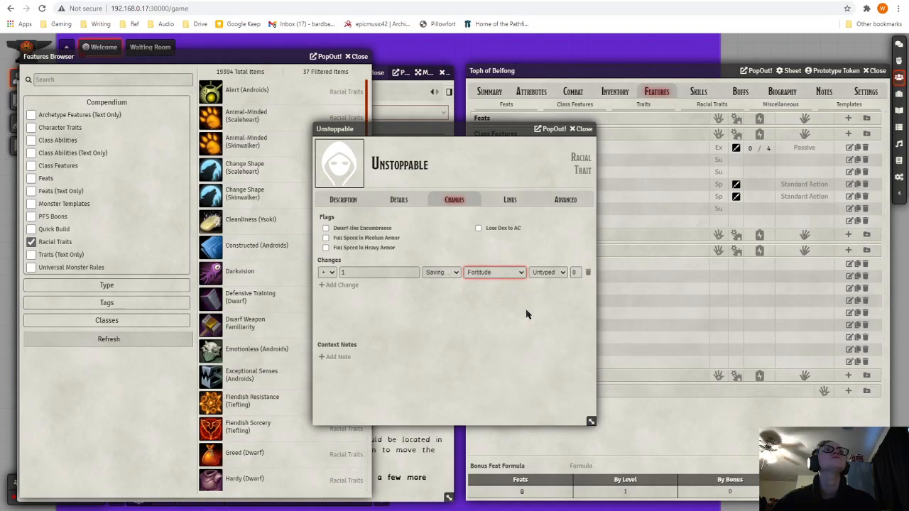
pyautogui.click(559, 275)
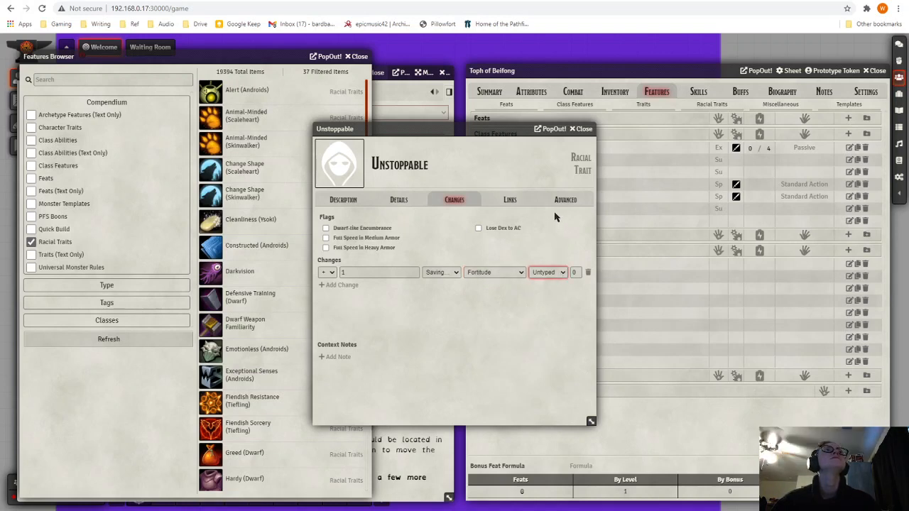
pyautogui.press('r')
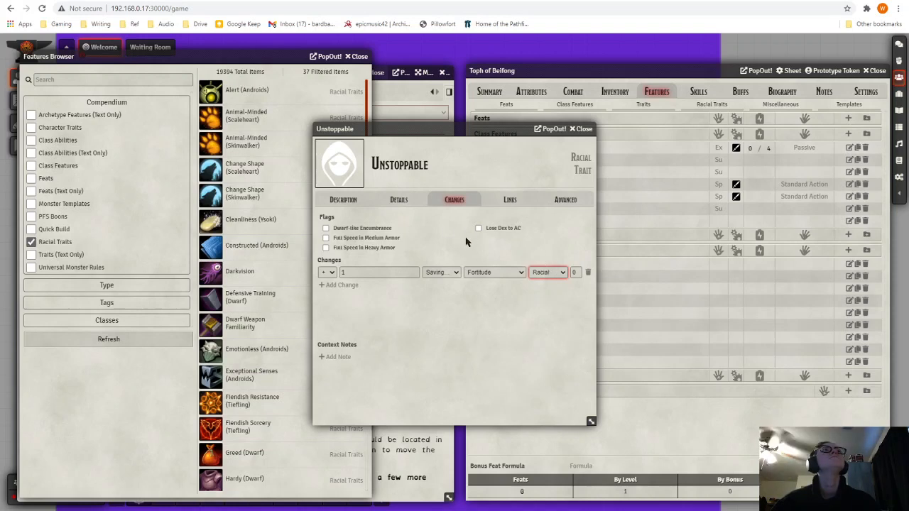
# Step: Remove the Racial Traits filter from the Features Browser, search for "toughne" and add the Toughness feat to the character's feats
pyautogui.click(344, 200)
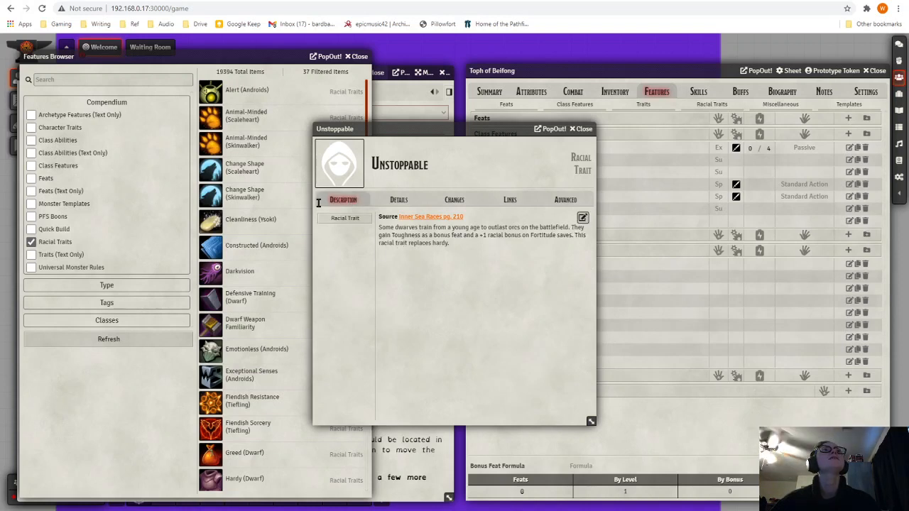
pyautogui.click(86, 82)
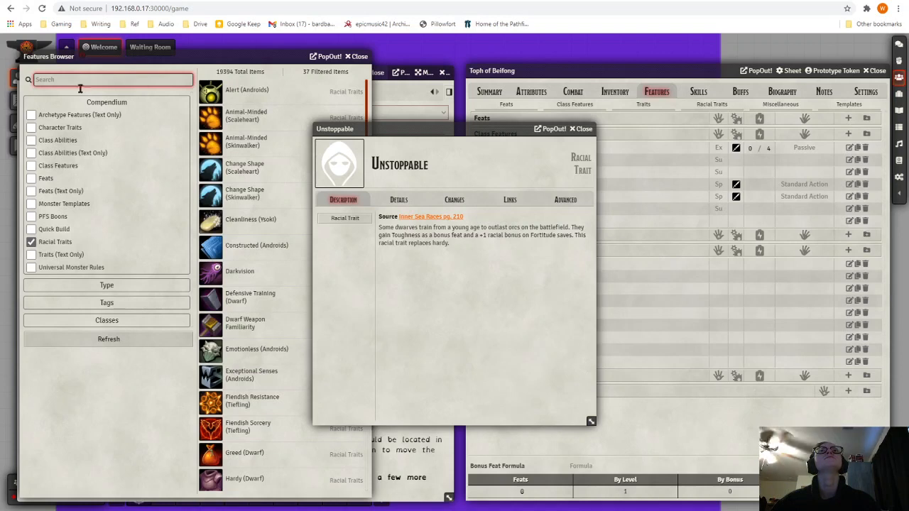
pyautogui.click(39, 250)
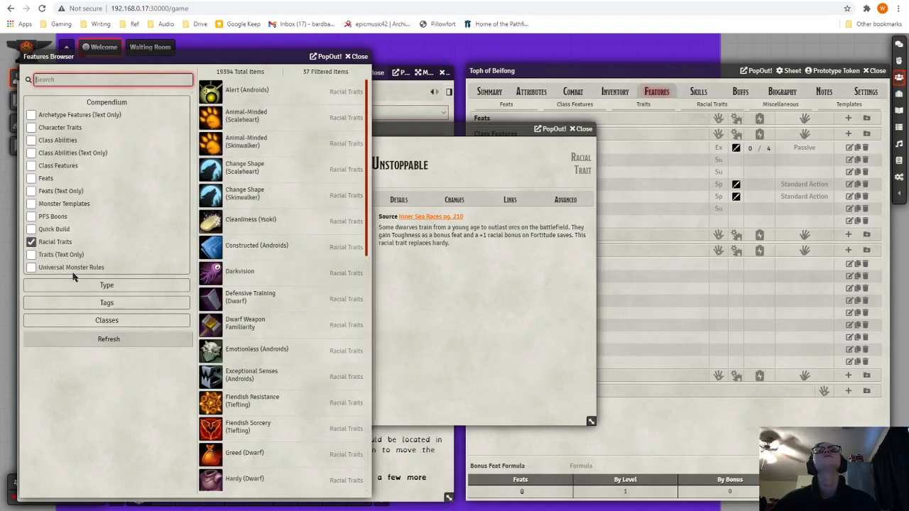
pyautogui.click(64, 79)
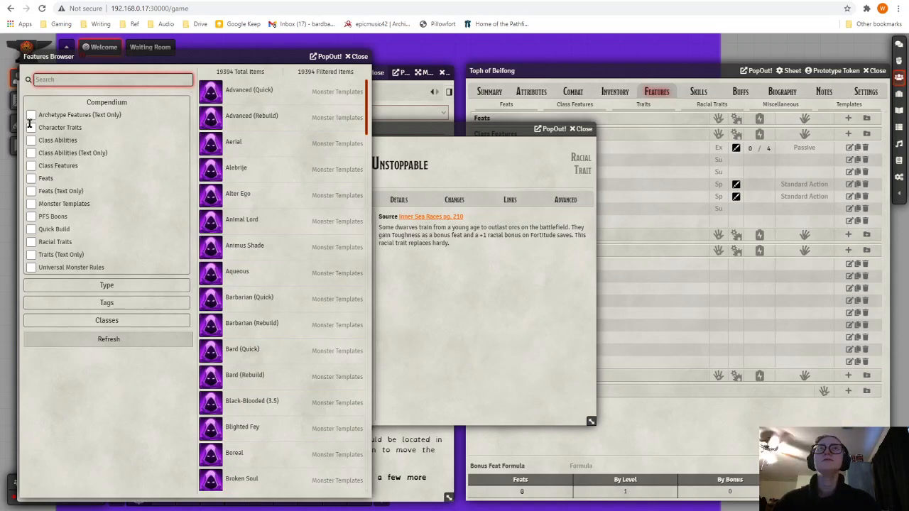
pyautogui.click(31, 178)
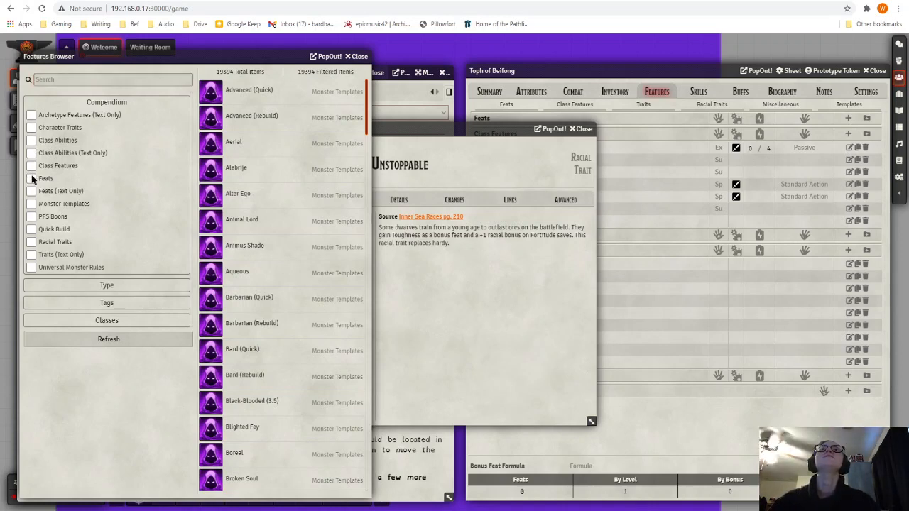
pyautogui.click(70, 80)
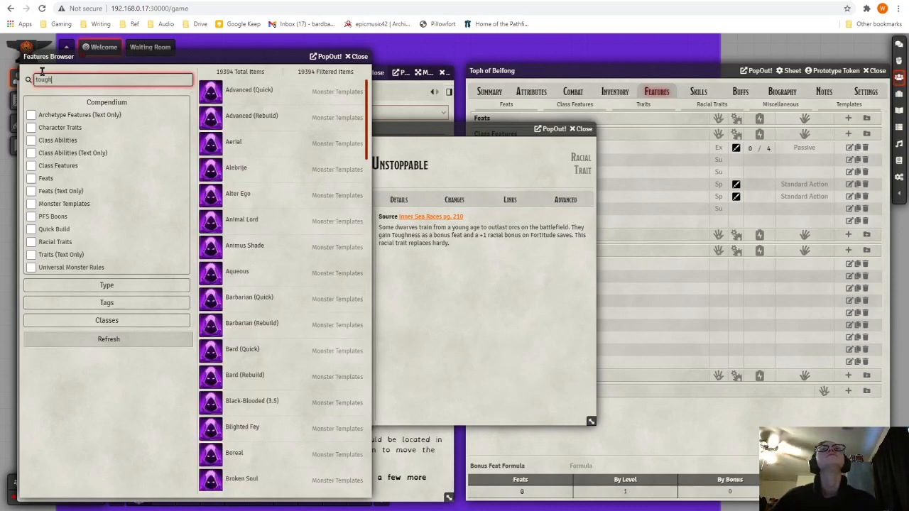
pyautogui.write('toughne')
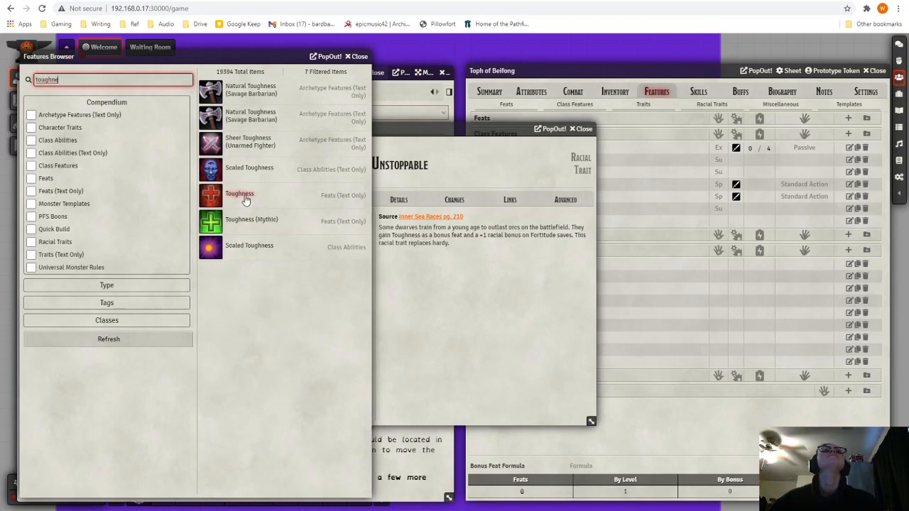
pyautogui.moveTo(243, 200); pyautogui.dragTo(738, 133)
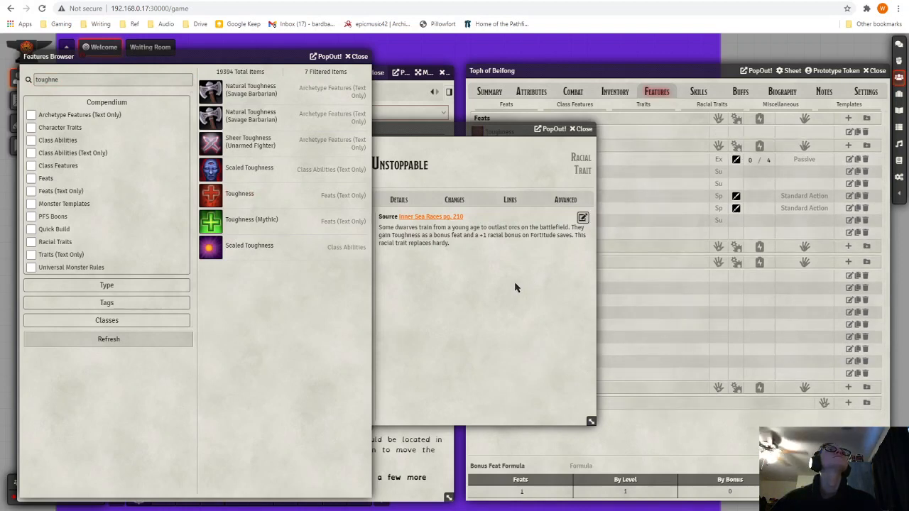
# Step: Close the Unstoppable trait and set the character's Bonus Feat Formula to 1
pyautogui.click(583, 129)
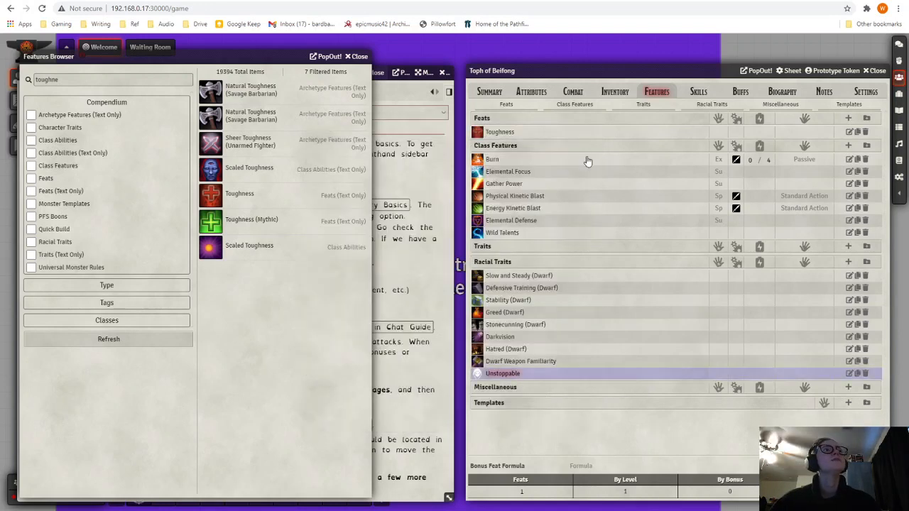
pyautogui.click(590, 465)
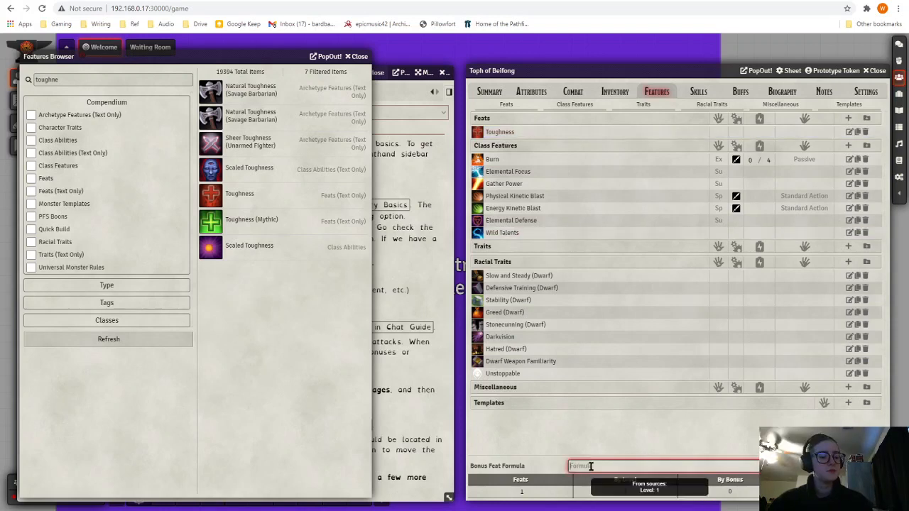
pyautogui.write('1')
pyautogui.click(595, 445)
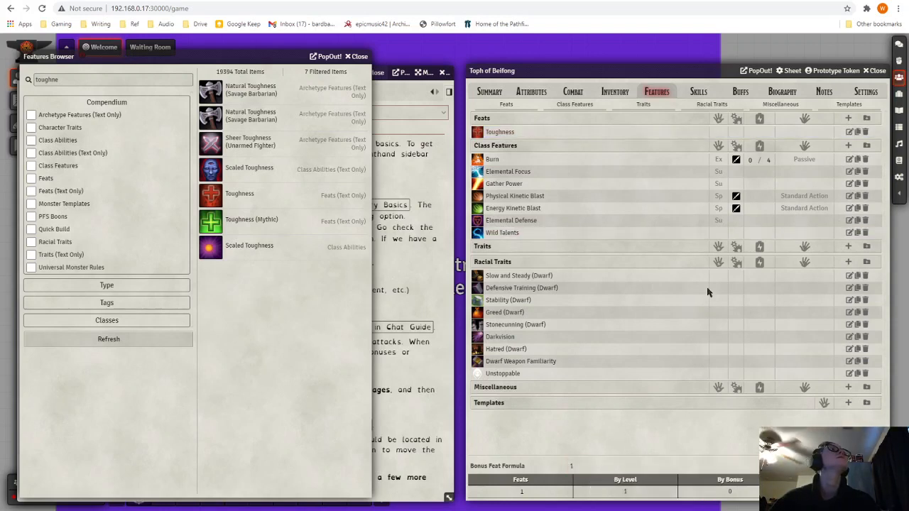
# Step: Open the Toughness feat from the character's feats, review its description and add a blank change to it
pyautogui.click(849, 133)
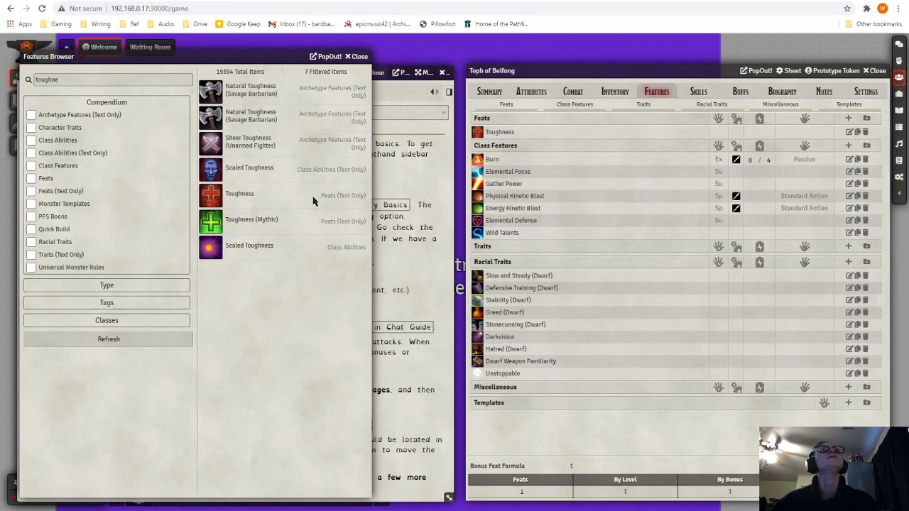
pyautogui.click(850, 132)
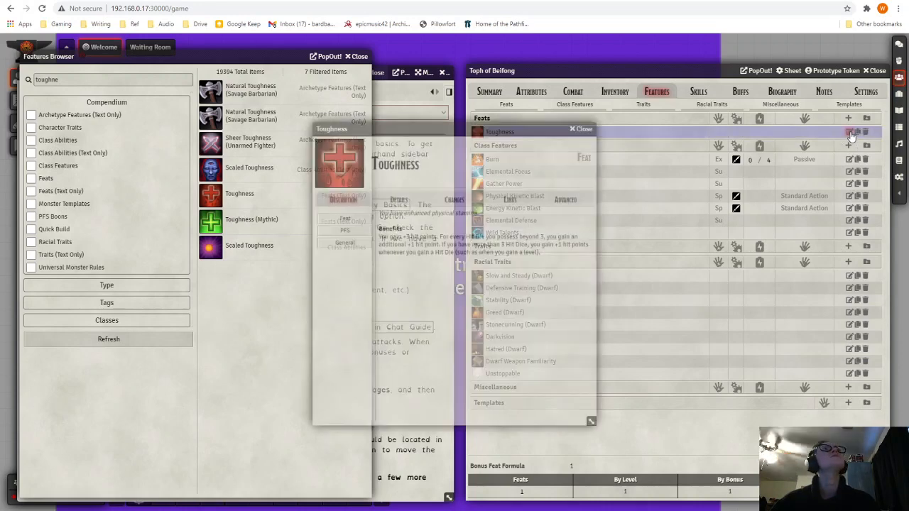
pyautogui.click(453, 200)
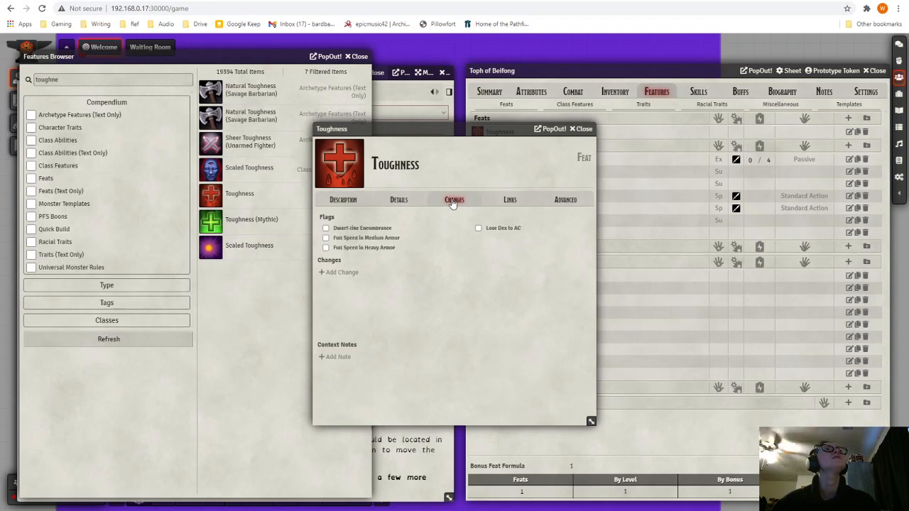
pyautogui.click(396, 200)
pyautogui.click(511, 200)
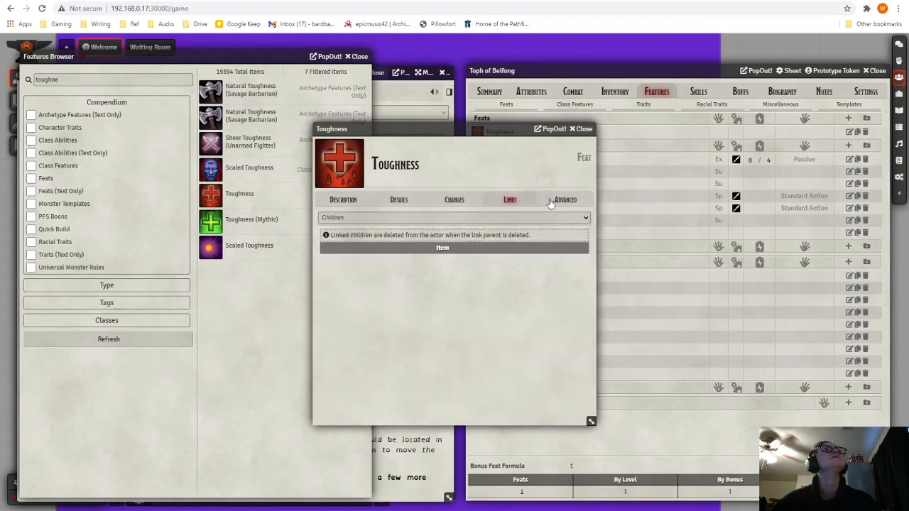
pyautogui.click(344, 201)
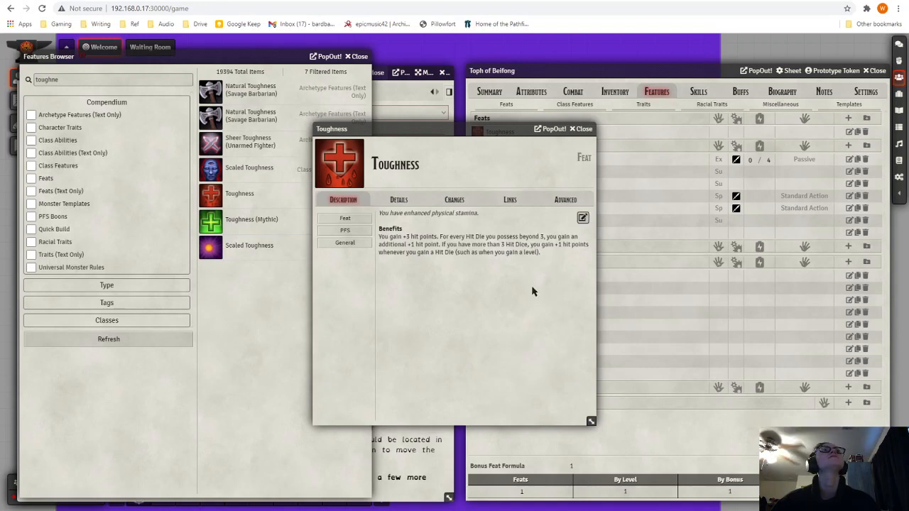
pyautogui.click(453, 201)
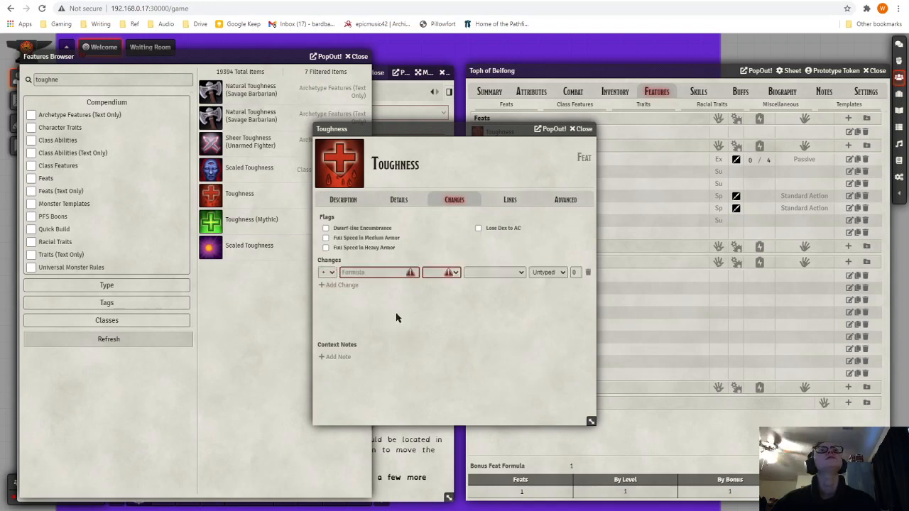
pyautogui.click(375, 273)
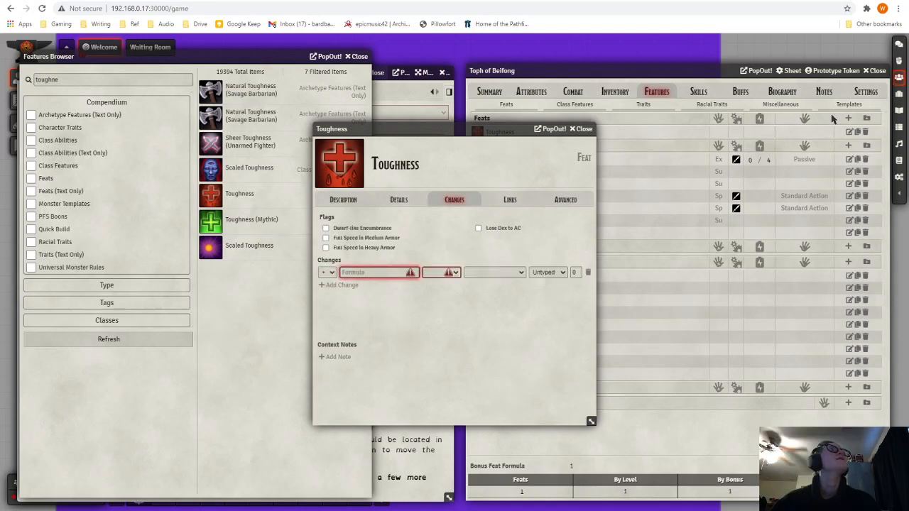
# Step: Rearrange the Toughness and character sheet windows and open the Pathfinder system's Help reference
pyautogui.click(900, 195)
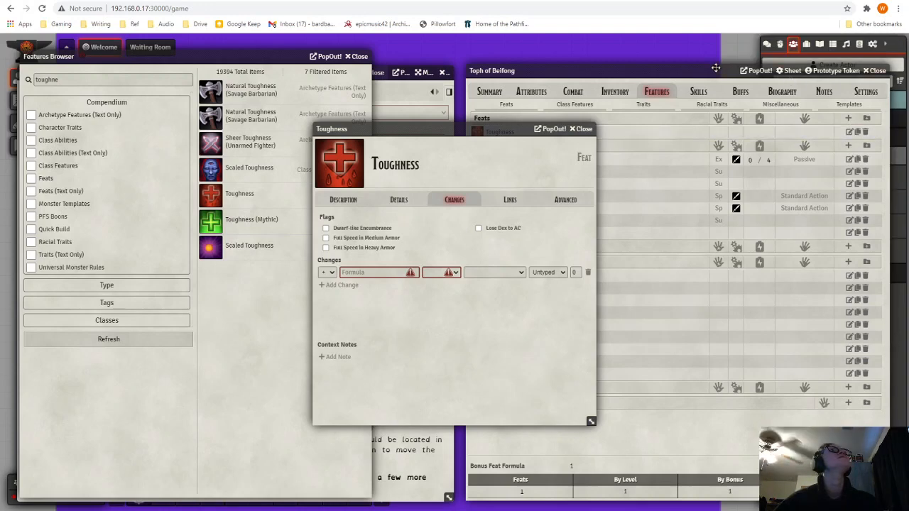
pyautogui.moveTo(715, 67); pyautogui.dragTo(678, 67)
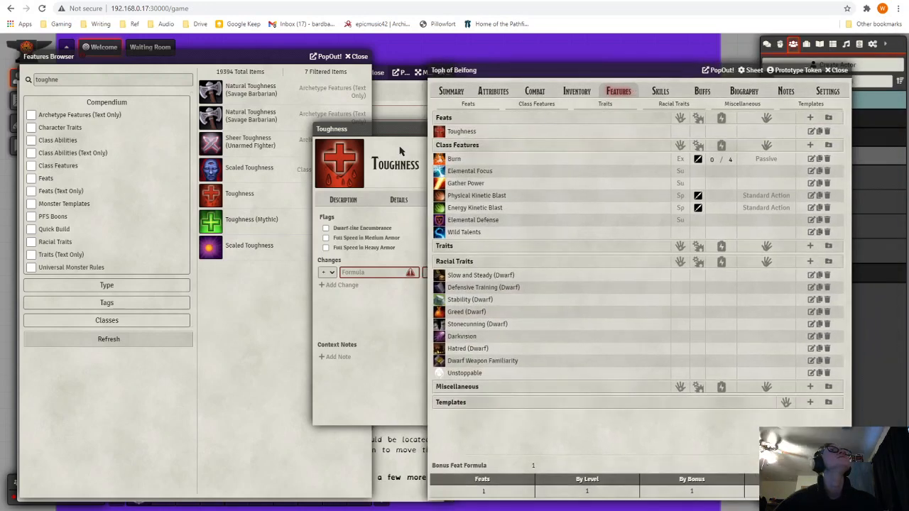
pyautogui.moveTo(395, 131); pyautogui.dragTo(143, 132)
pyautogui.moveTo(546, 68); pyautogui.dragTo(474, 65)
pyautogui.click(871, 45)
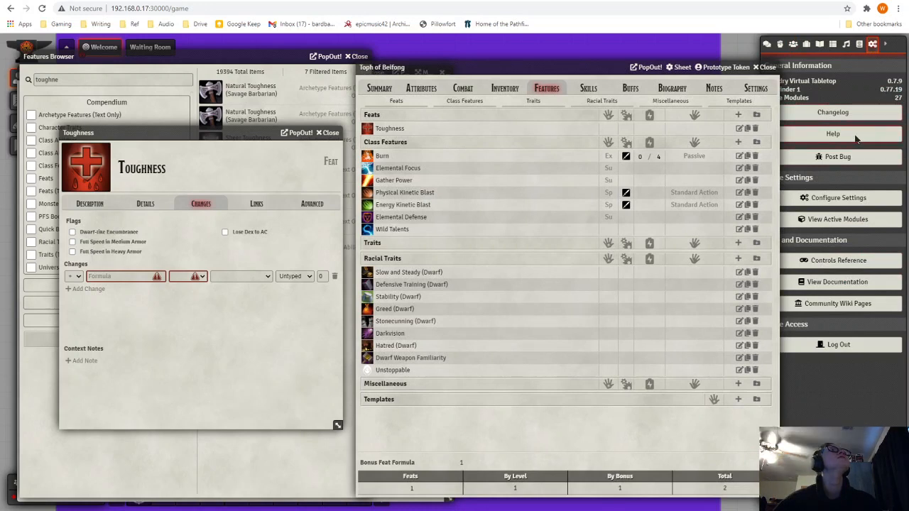
pyautogui.click(782, 134)
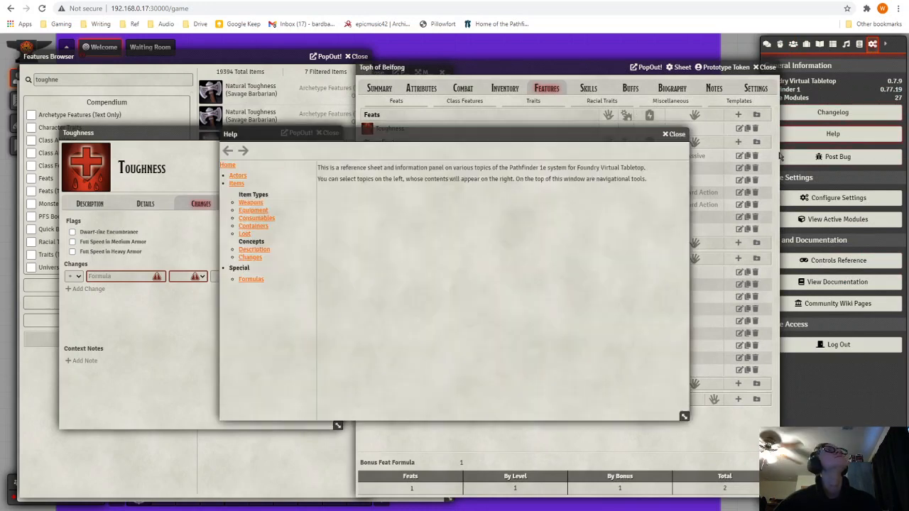
pyautogui.click(885, 44)
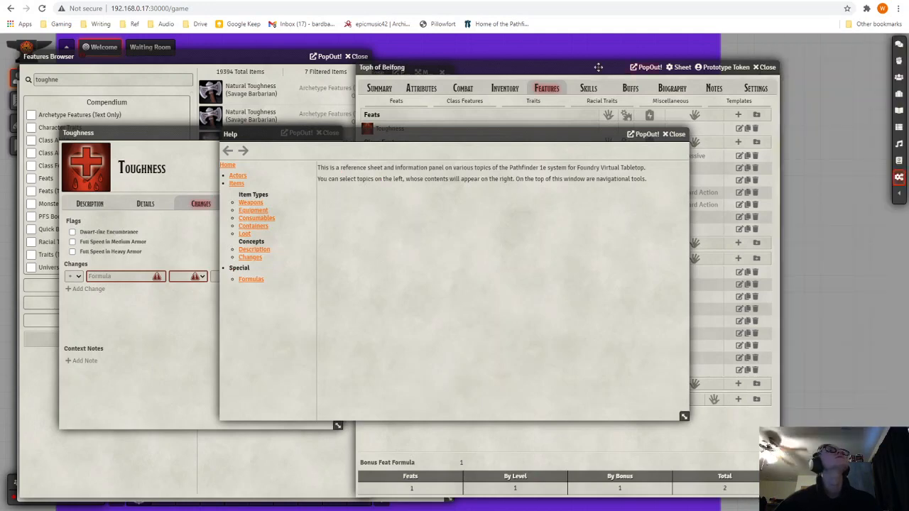
# Step: Place the Help reference beside the Toughness feat and examine the functions available on its Formulas page
pyautogui.moveTo(610, 74); pyautogui.dragTo(705, 71)
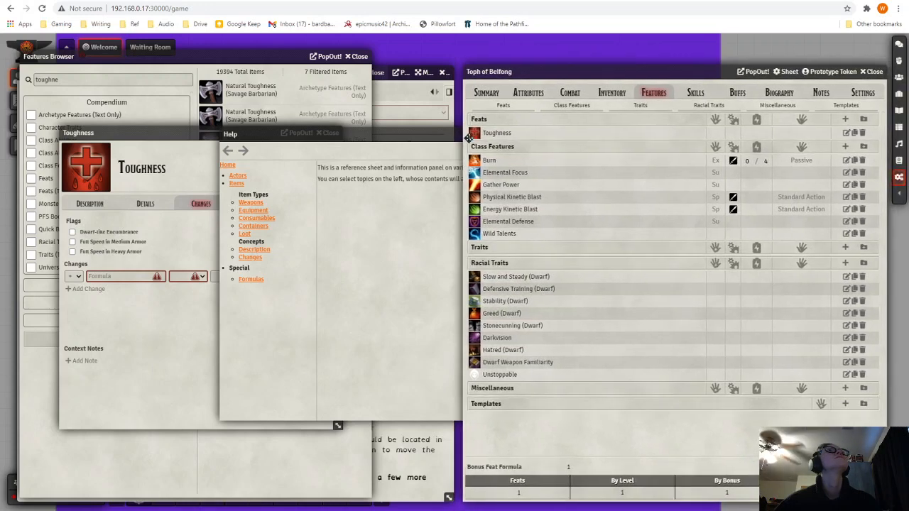
pyautogui.moveTo(320, 134); pyautogui.dragTo(471, 86)
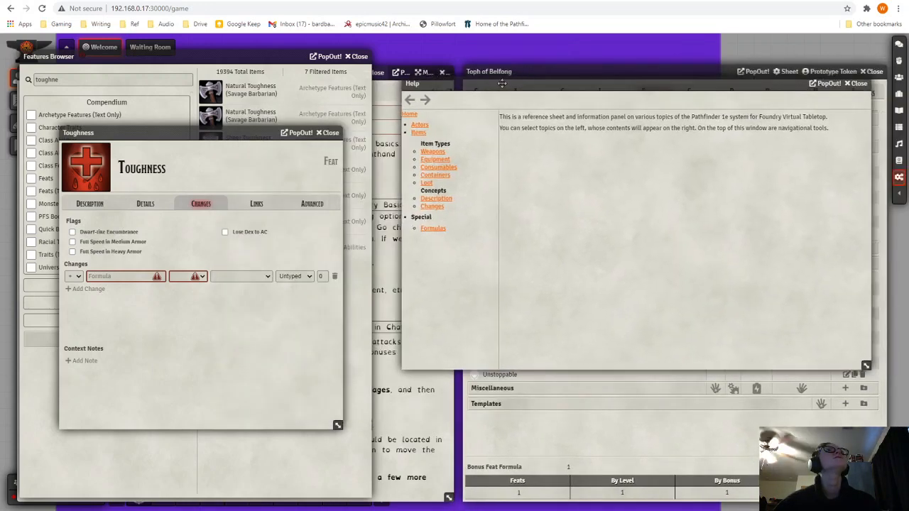
pyautogui.click(438, 235)
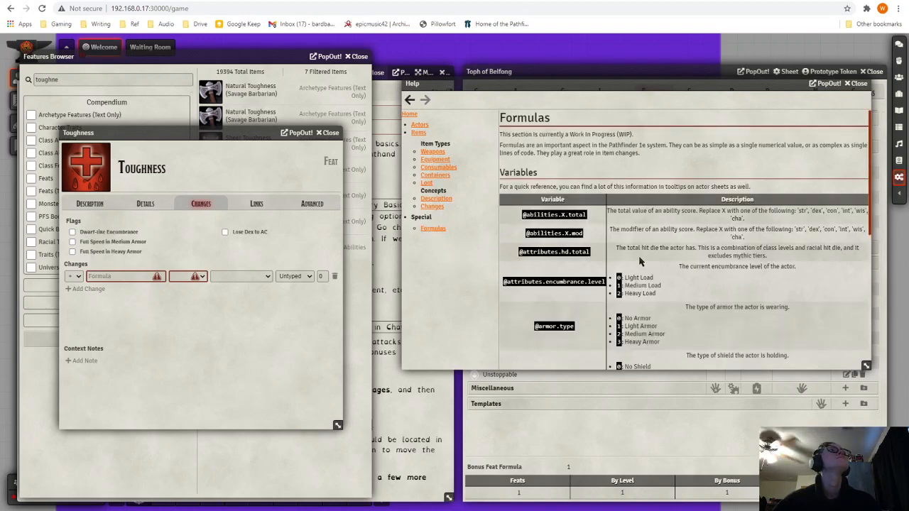
pyautogui.scroll(-3, 638, 261)
pyautogui.scroll(-2, 639, 261)
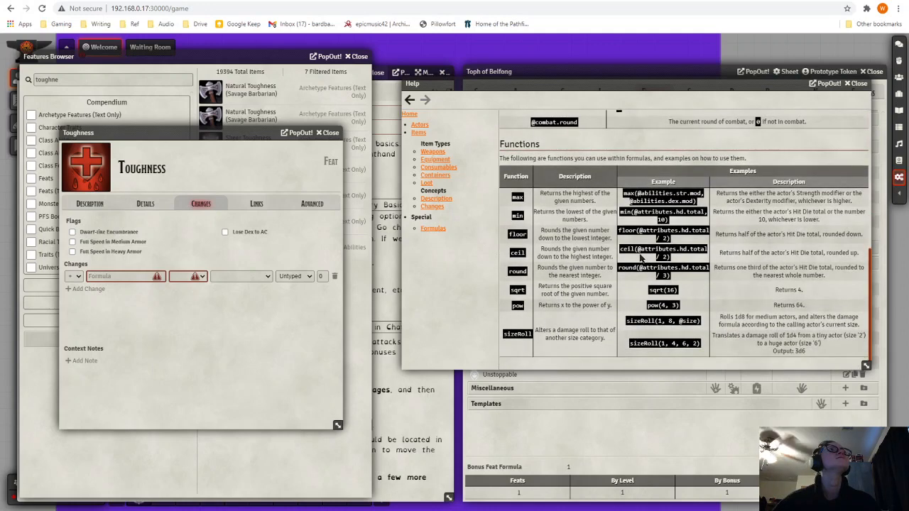
pyautogui.click(128, 279)
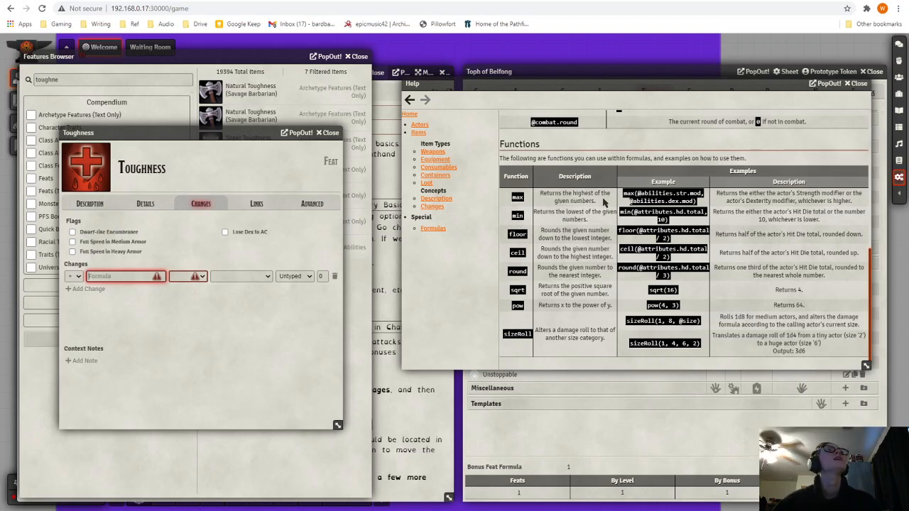
pyautogui.click(127, 276)
pyautogui.write('max(3')
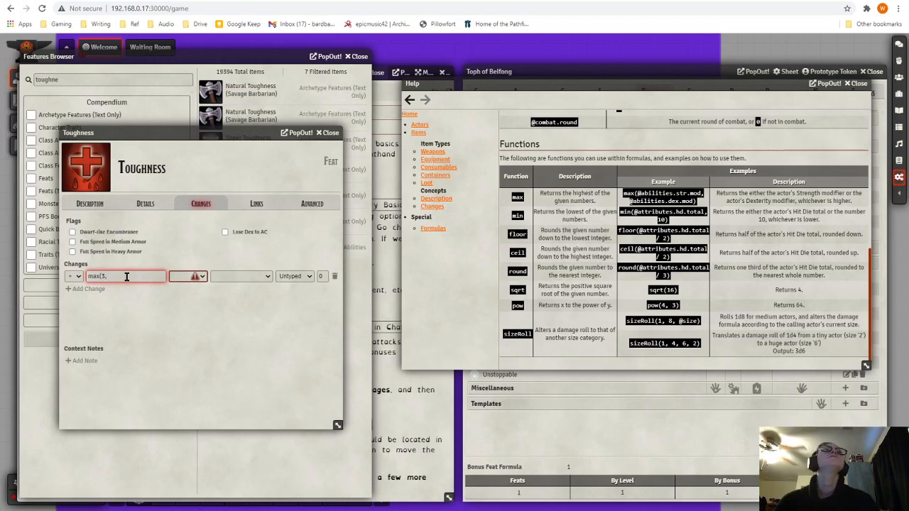
pyautogui.write(',')
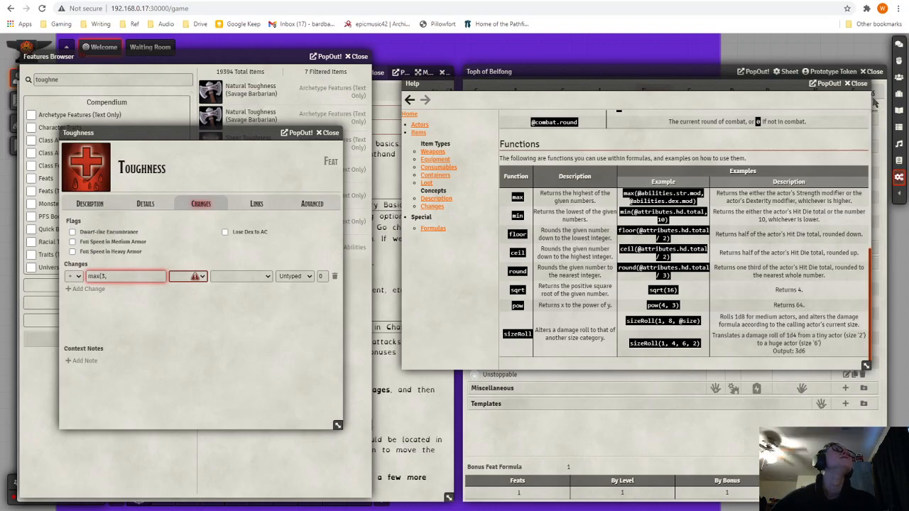
pyautogui.click(857, 85)
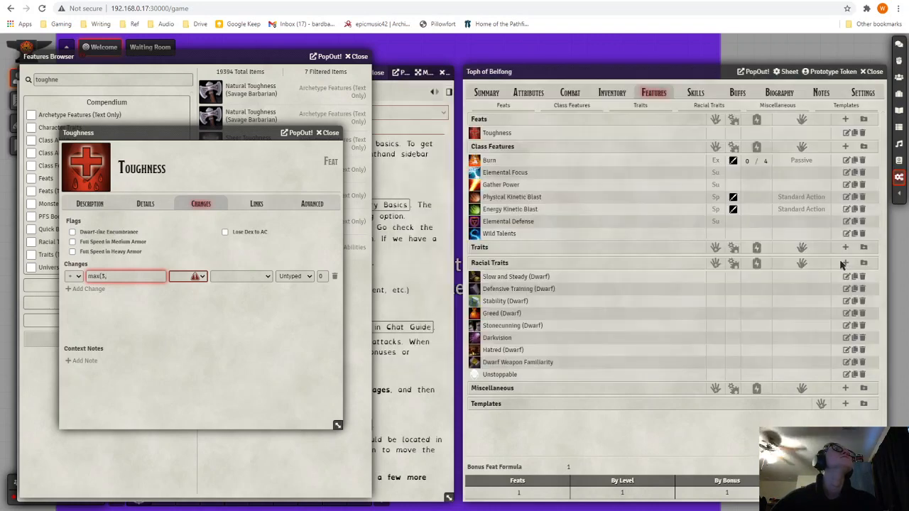
pyautogui.click(480, 96)
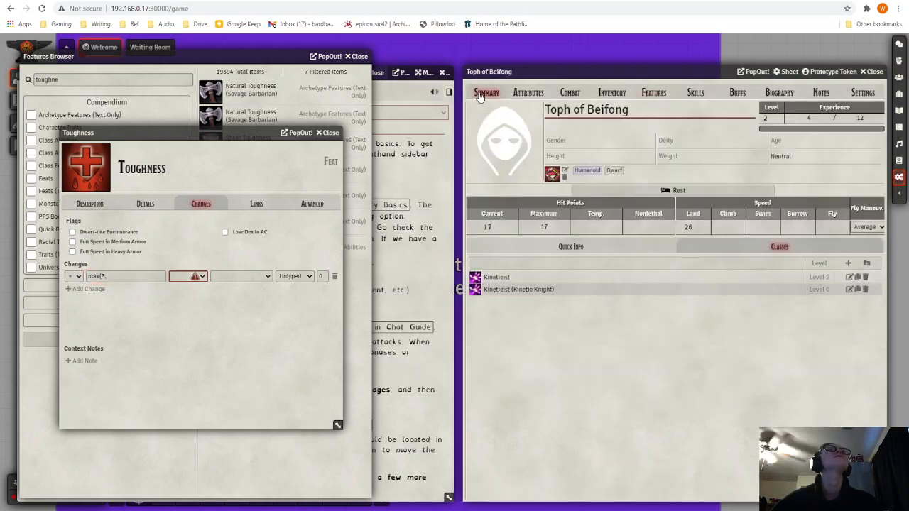
pyautogui.moveTo(768, 118)
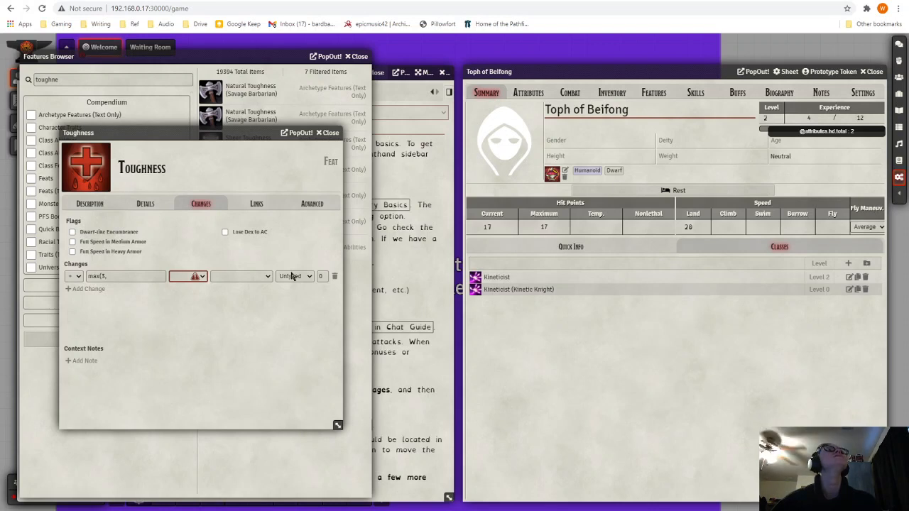
pyautogui.click(140, 276)
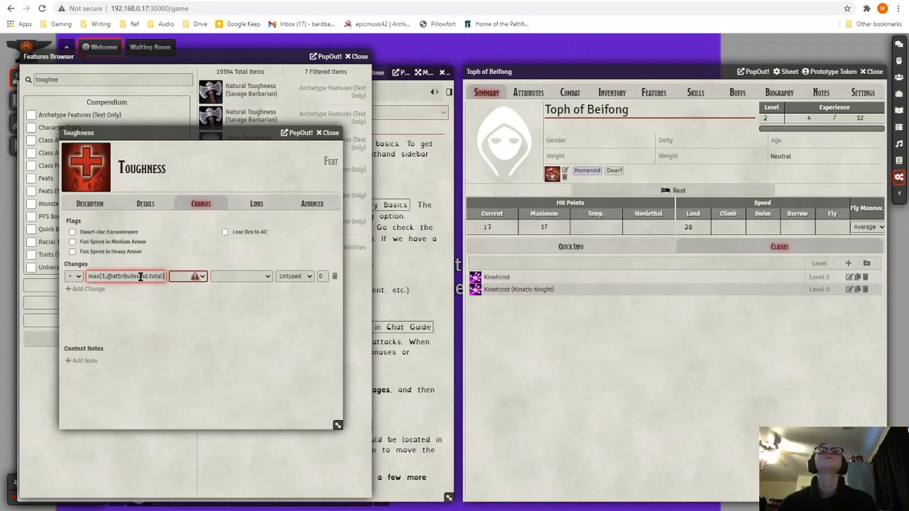
# Step: Target the Toughness change at Misc, Hit Points and compare it with the feat's description
pyautogui.click(199, 279)
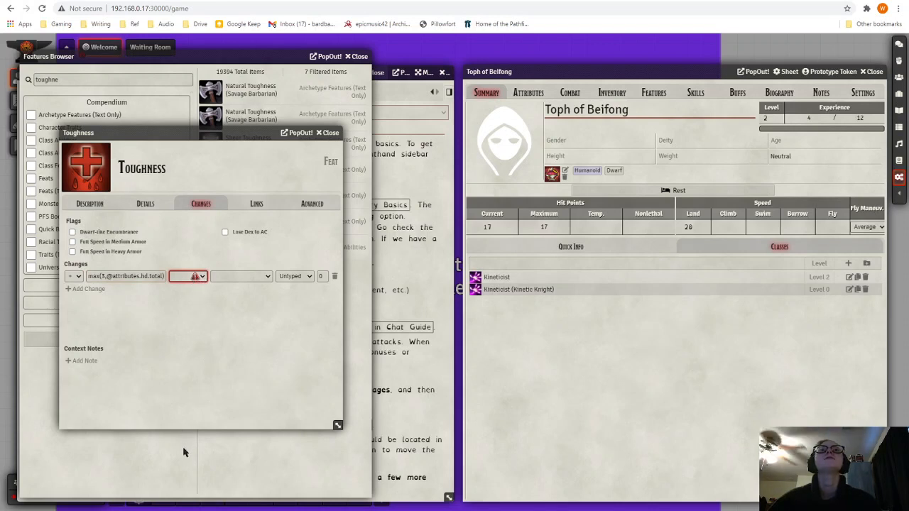
pyautogui.press('m')
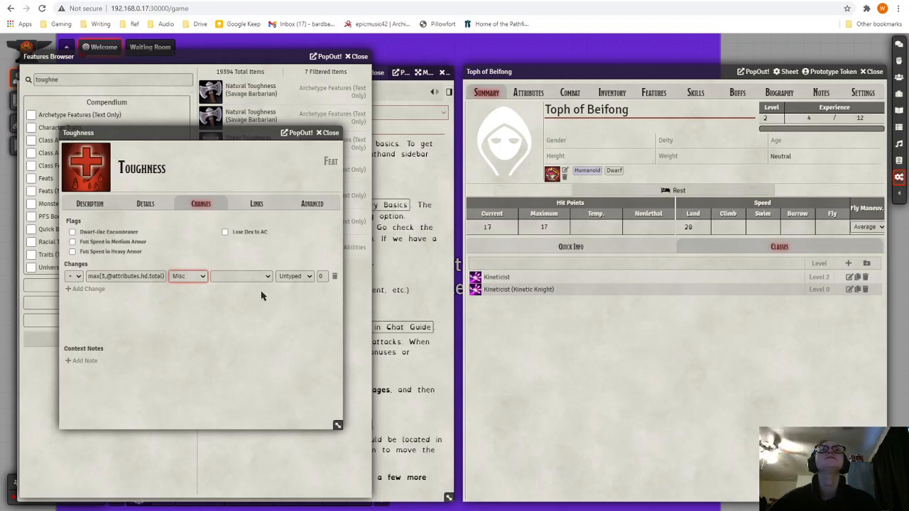
pyautogui.press('Tab')
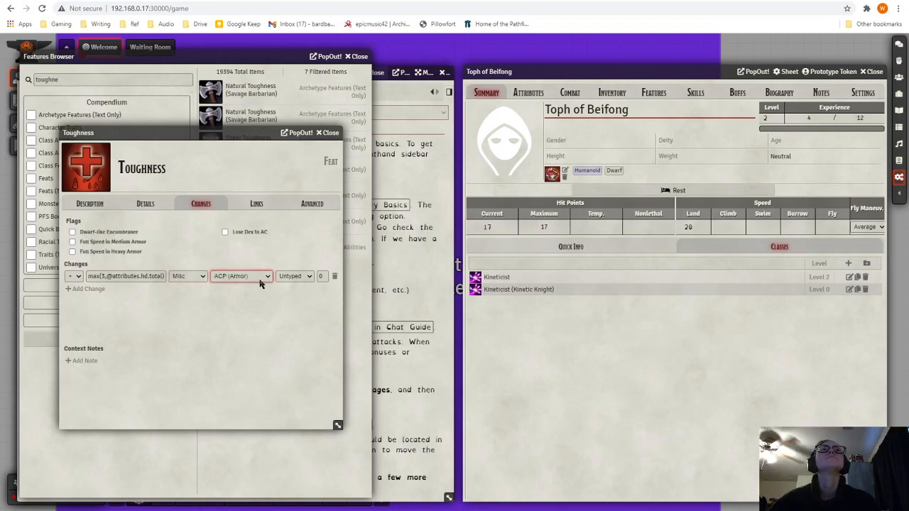
pyautogui.press('h')
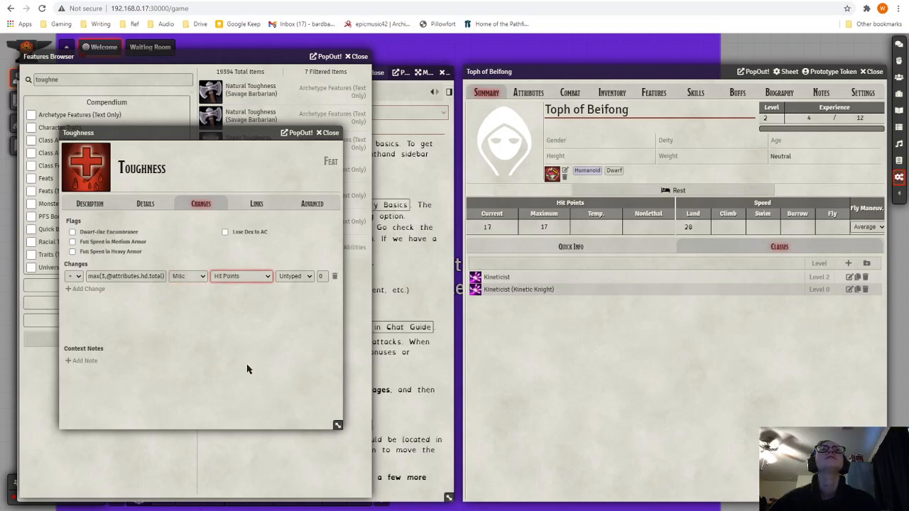
pyautogui.click(92, 204)
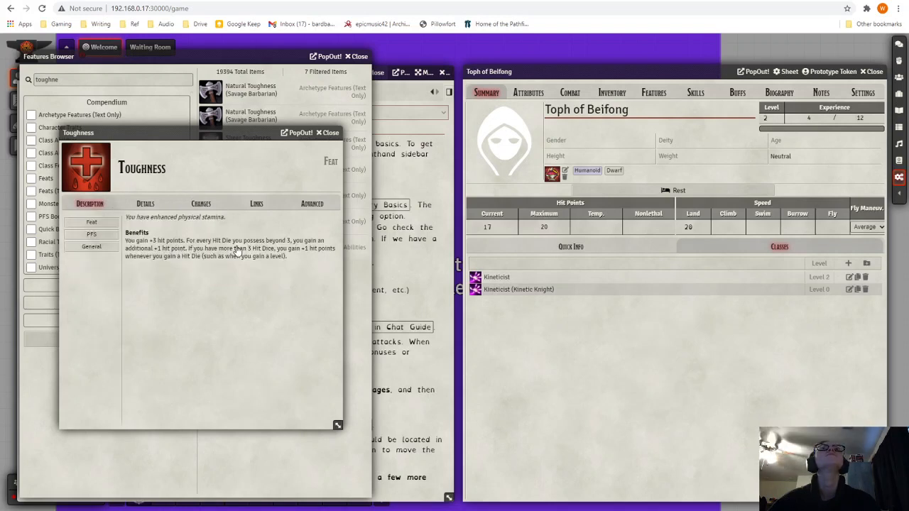
pyautogui.click(200, 204)
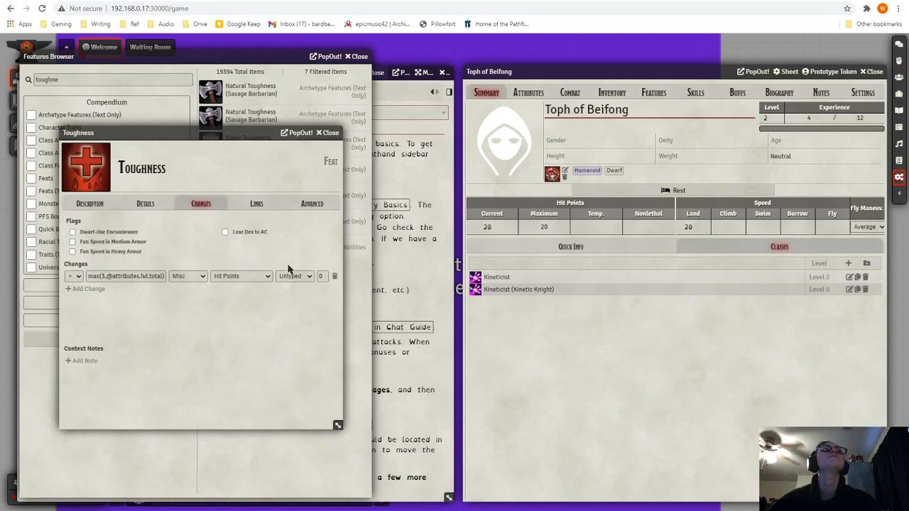
# Step: Switch the Toughness change's target to ACP (Armor) and back to Hit Points to compare the character's maximum hit points
pyautogui.click(546, 229)
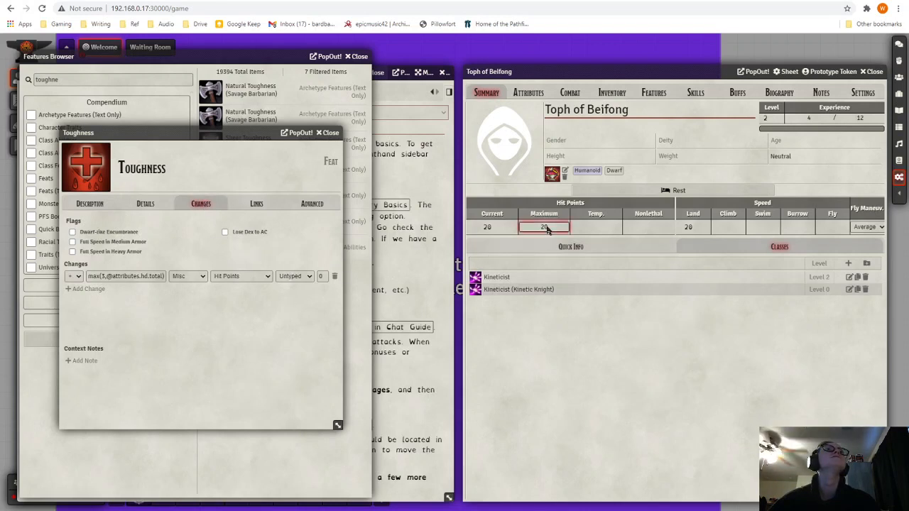
pyautogui.click(253, 275)
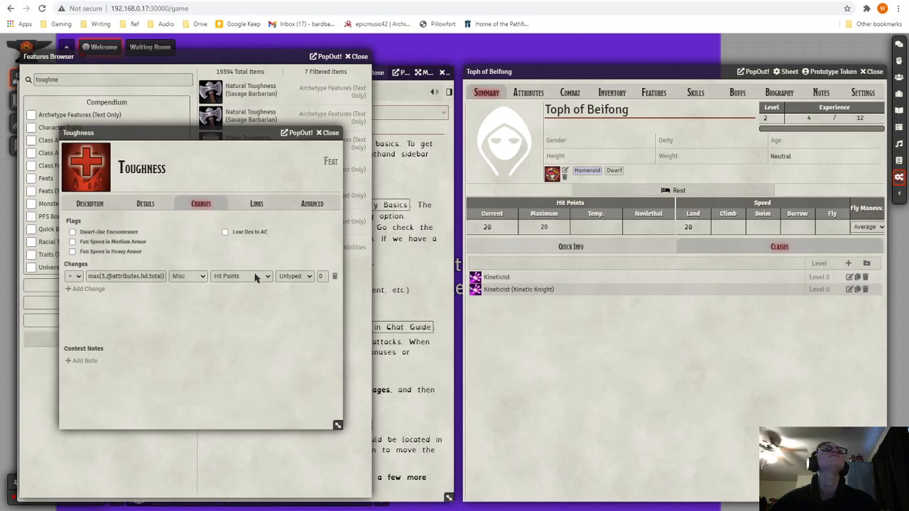
pyautogui.click(257, 279)
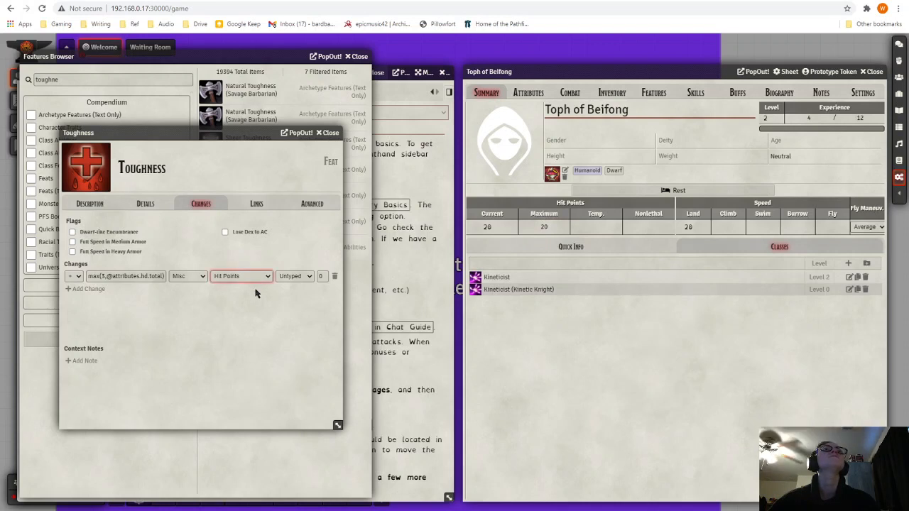
pyautogui.click(288, 333)
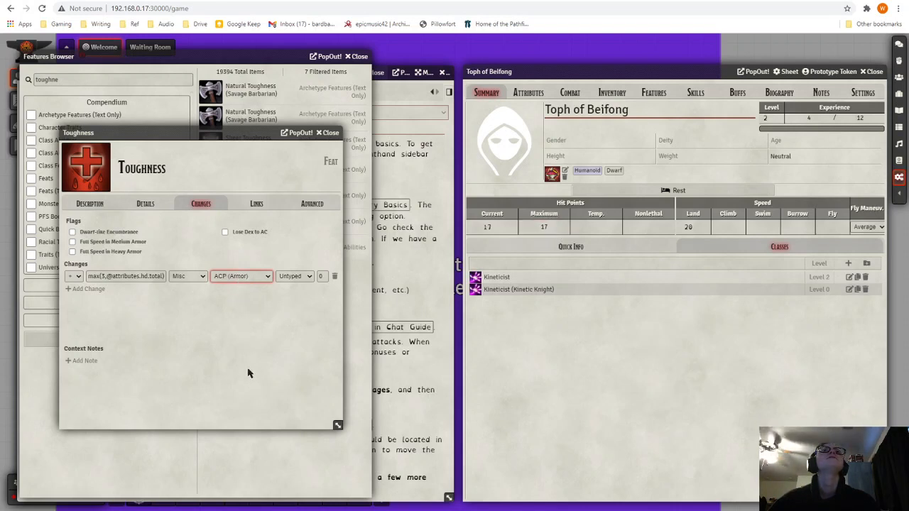
pyautogui.click(307, 357)
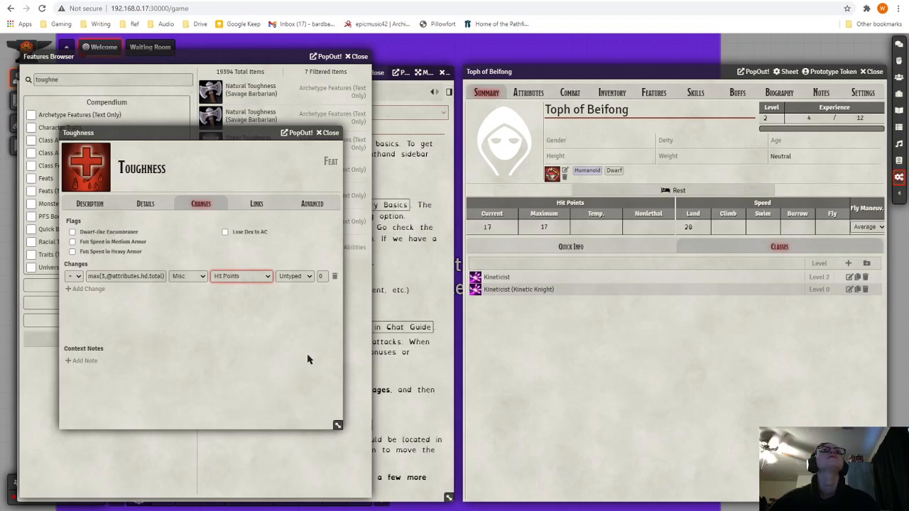
pyautogui.click(548, 235)
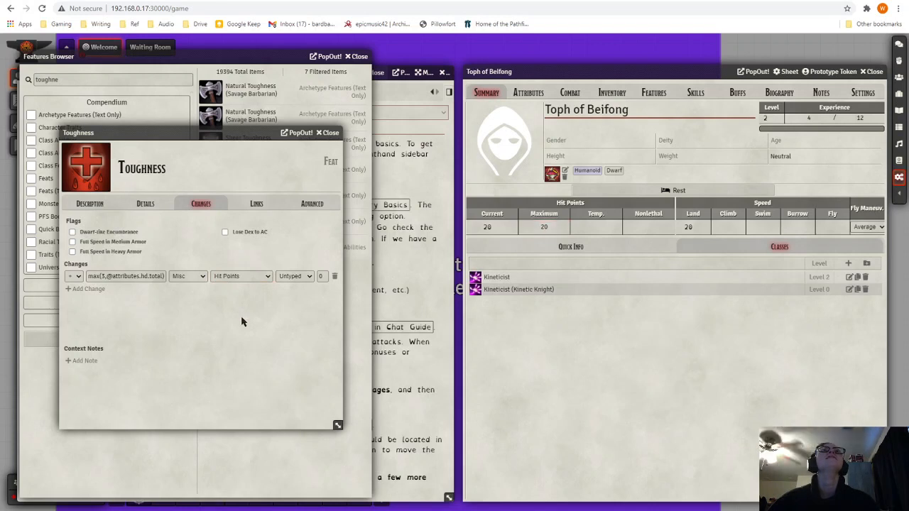
# Step: Close the Toughness feat, glance at the character's quick info, and show the character's features beside the Features Browser
pyautogui.click(329, 134)
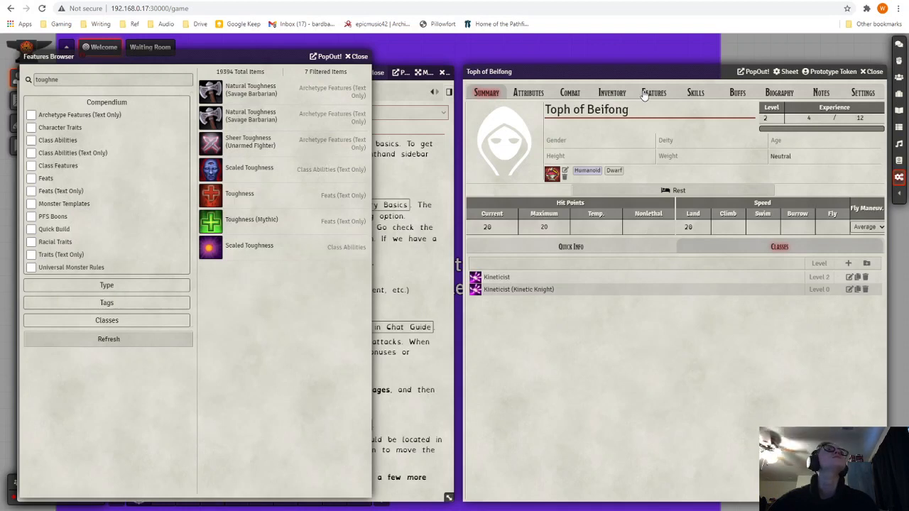
pyautogui.click(609, 249)
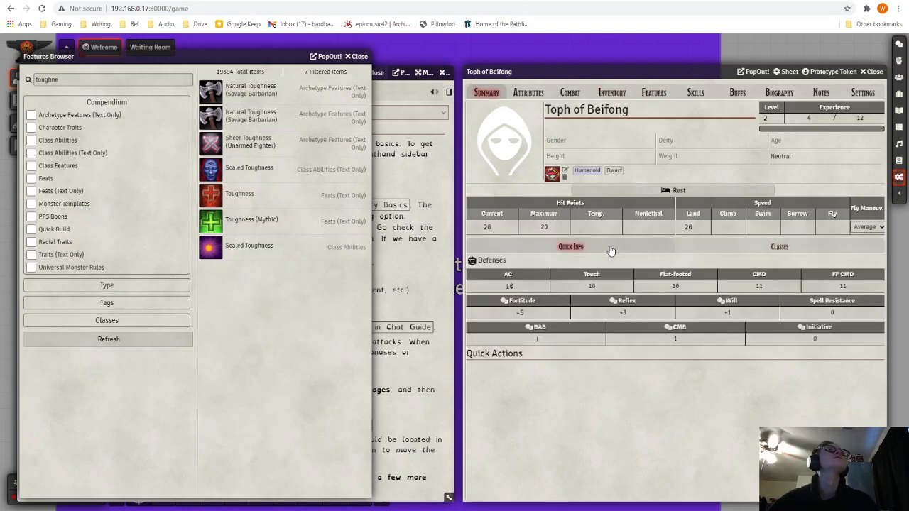
pyautogui.click(649, 92)
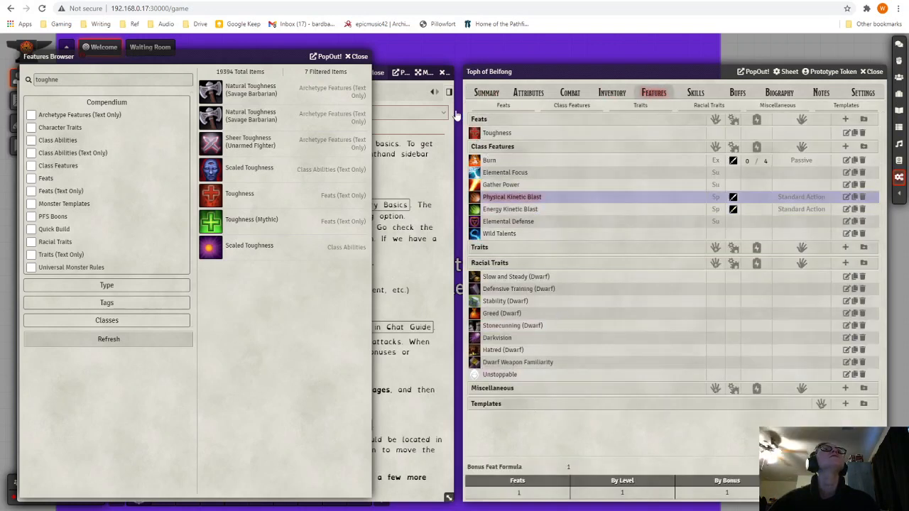
pyautogui.moveTo(206, 57); pyautogui.dragTo(408, 43)
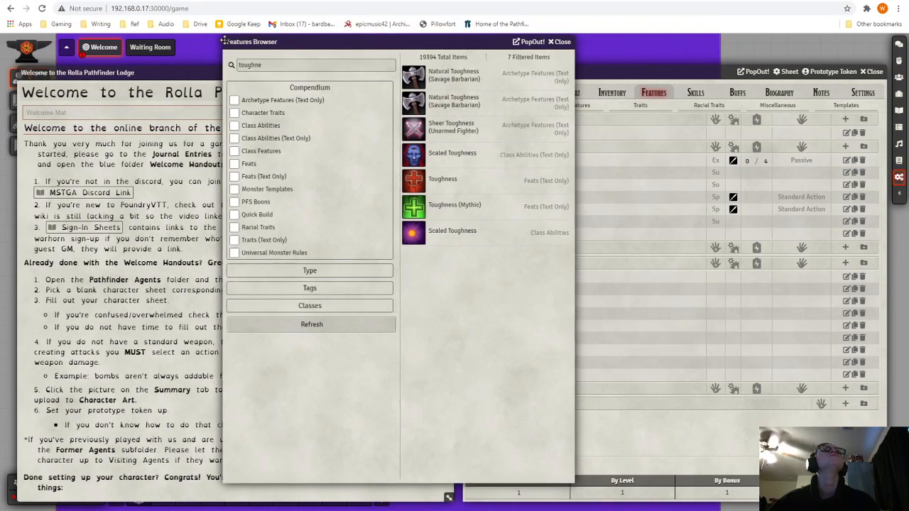
pyautogui.moveTo(226, 40); pyautogui.dragTo(42, 40)
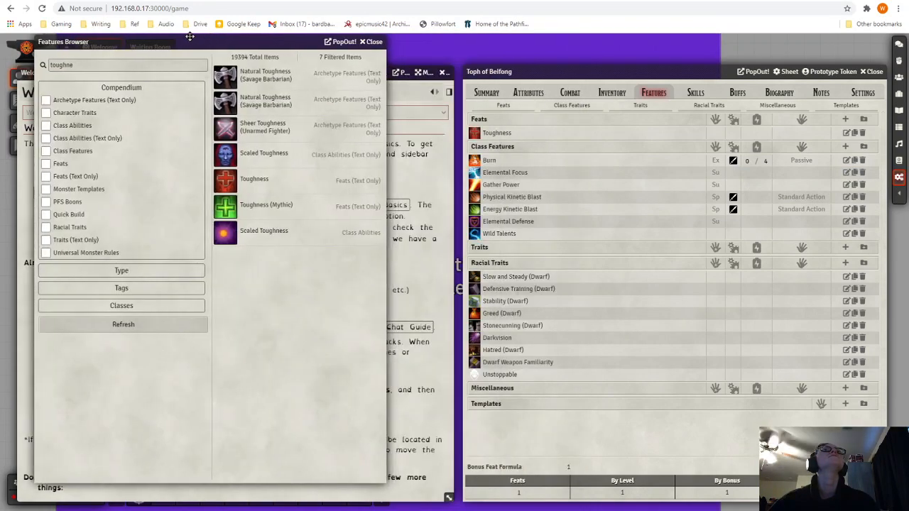
pyautogui.moveTo(210, 36); pyautogui.dragTo(172, 36)
# Step: Review the Add Feats step in the Character Creation Guide and return to the Features Browser
pyautogui.click(410, 175)
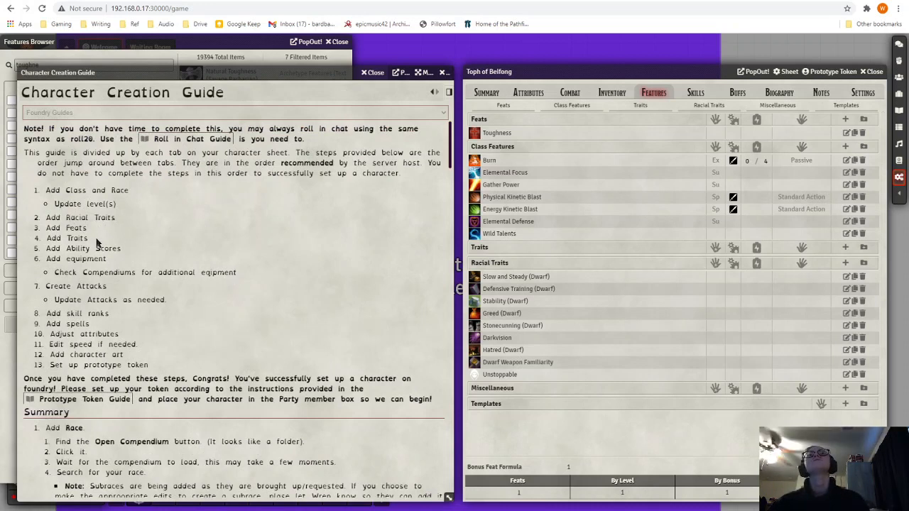
pyautogui.moveTo(46, 227); pyautogui.dragTo(95, 229)
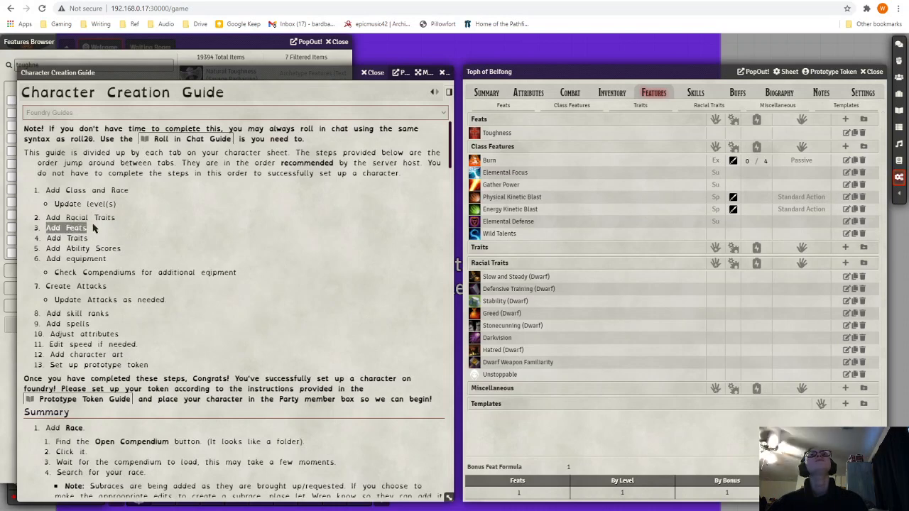
pyautogui.click(241, 42)
pyautogui.moveTo(237, 43); pyautogui.dragTo(276, 50)
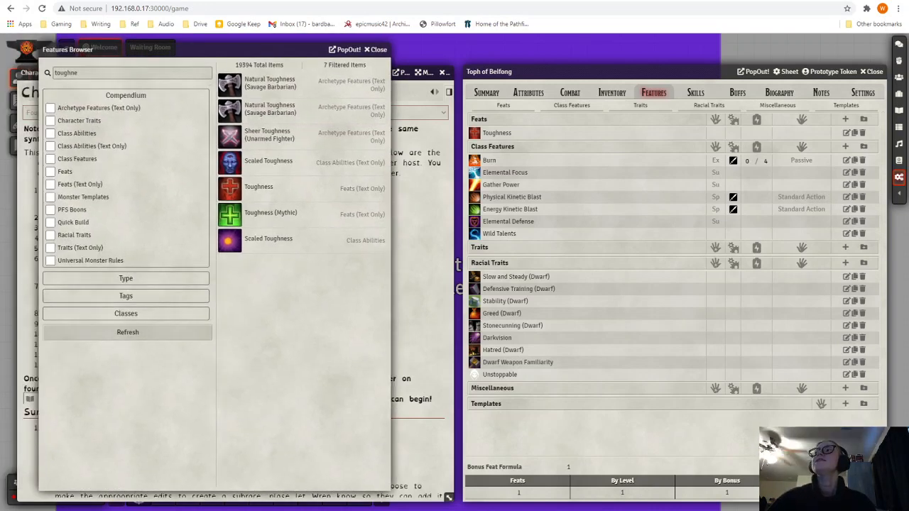
# Step: Search the Features Browser for "enduran", add the Endurance feat to the character and check its description
pyautogui.click(143, 78)
pyautogui.hotkey('ctrl', 'a')
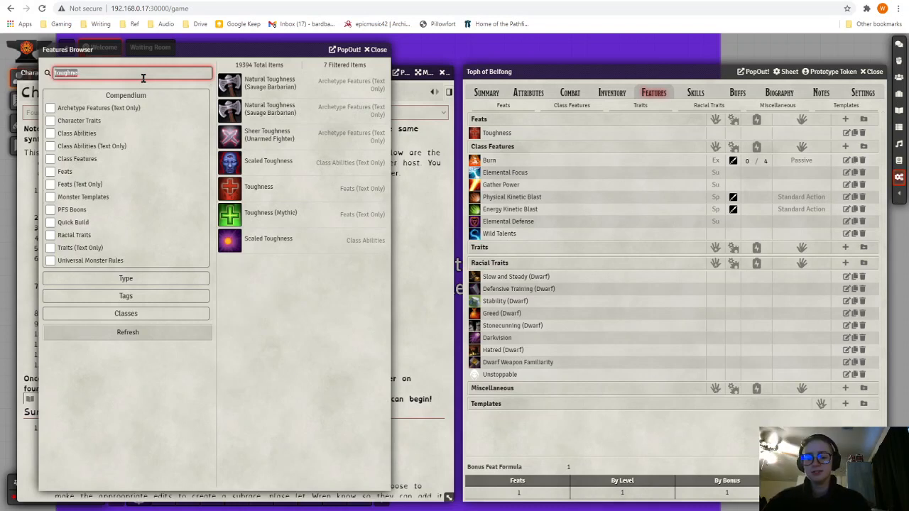
pyautogui.write('enduran')
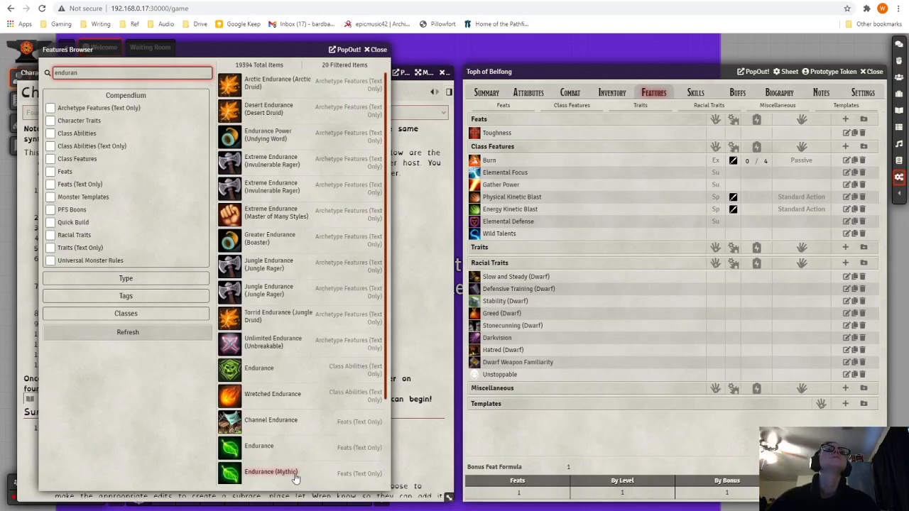
pyautogui.moveTo(261, 451); pyautogui.dragTo(568, 200)
pyautogui.moveTo(588, 138); pyautogui.dragTo(580, 145)
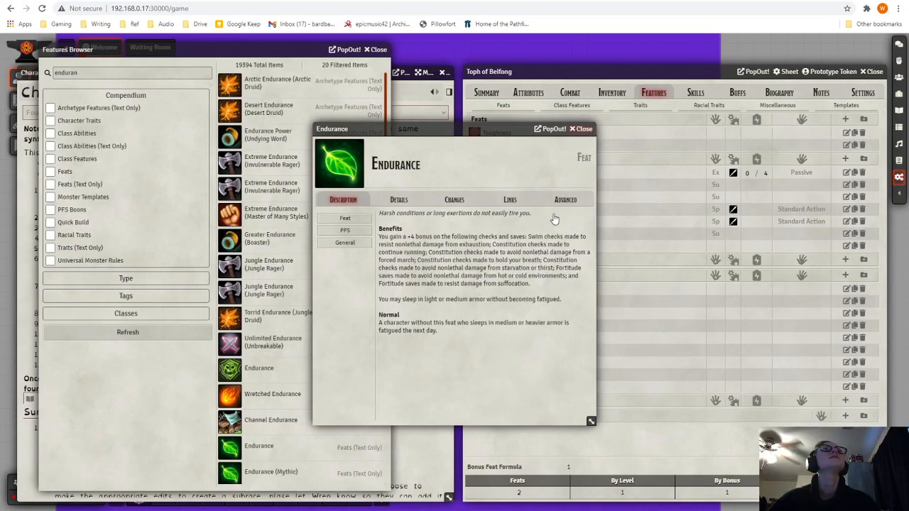
pyautogui.press('Escape')
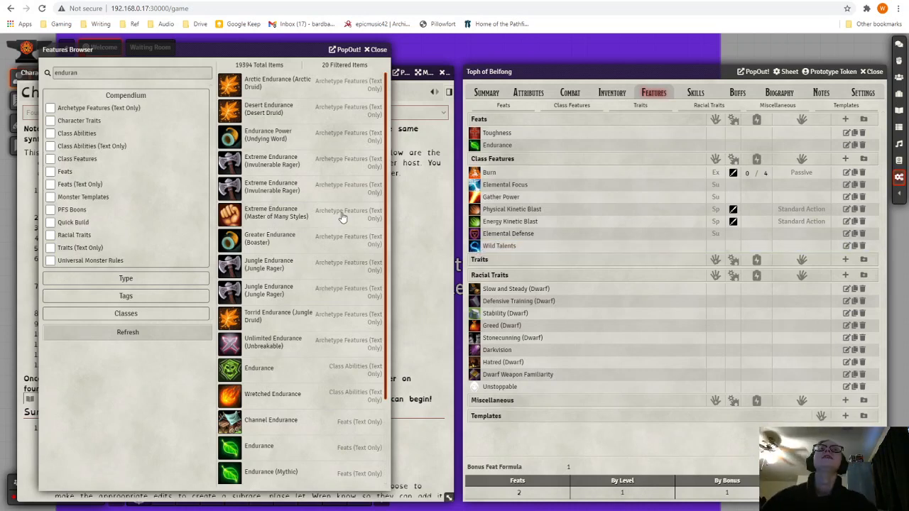
# Step: Consult the Character Creation Guide, limit the Features Browser to Character Traits and Traits (Text Only), and clear its search term
pyautogui.click(433, 201)
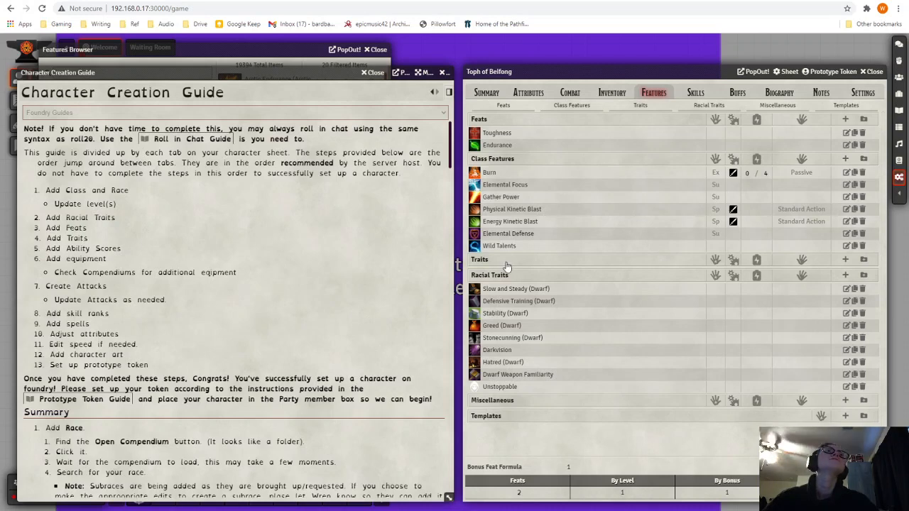
pyautogui.click(260, 47)
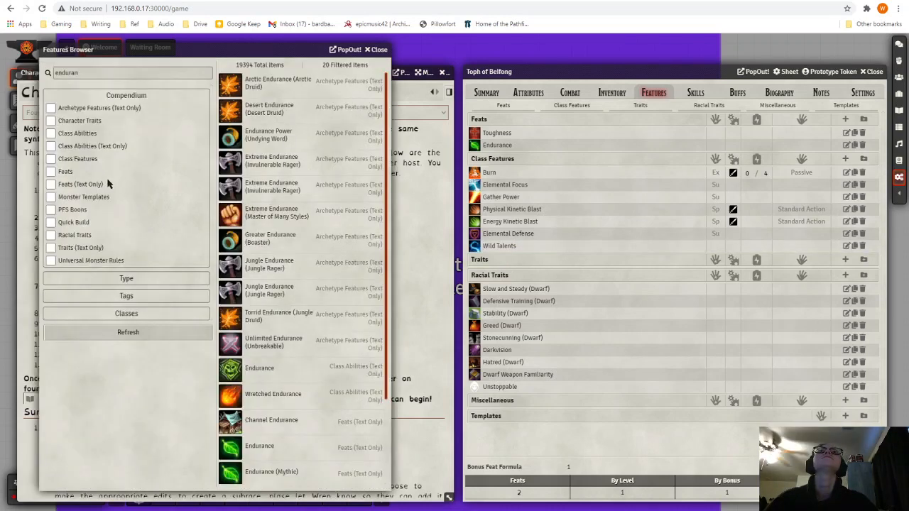
pyautogui.click(52, 185)
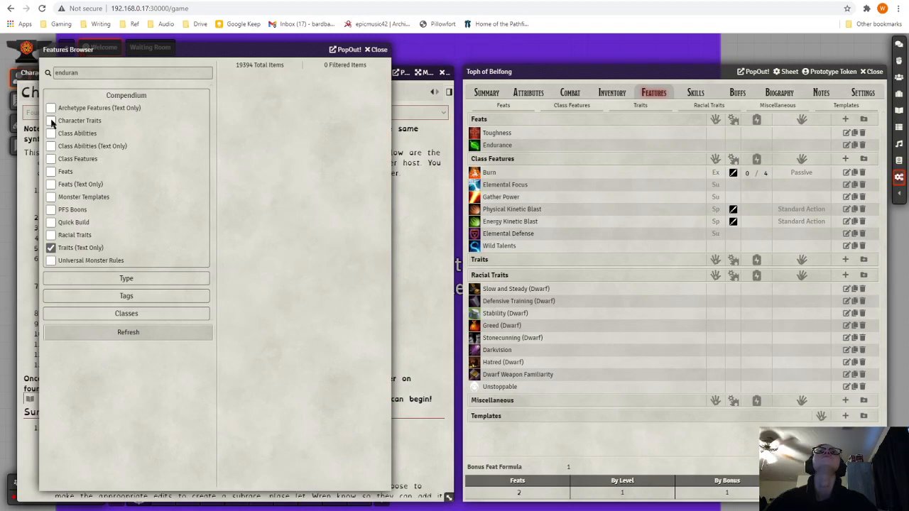
pyautogui.click(85, 73)
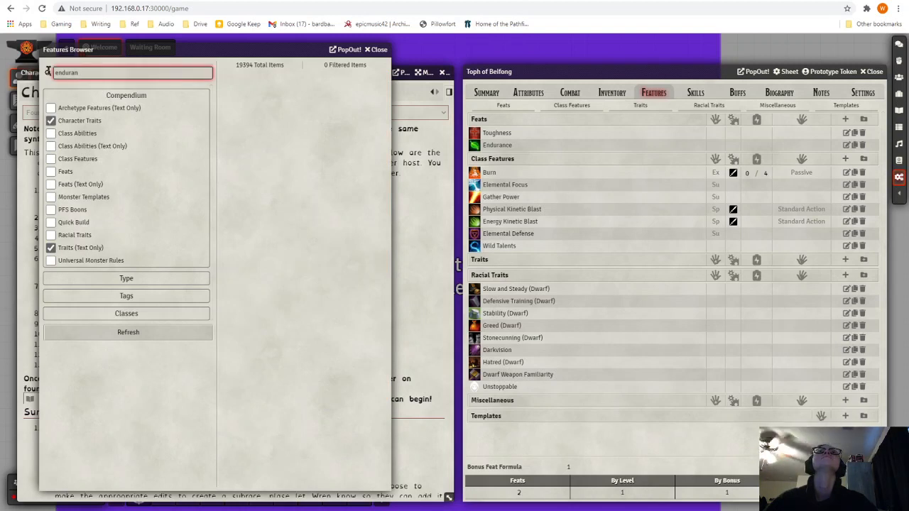
pyautogui.doubleClick(87, 79)
pyautogui.press('BackSpace')
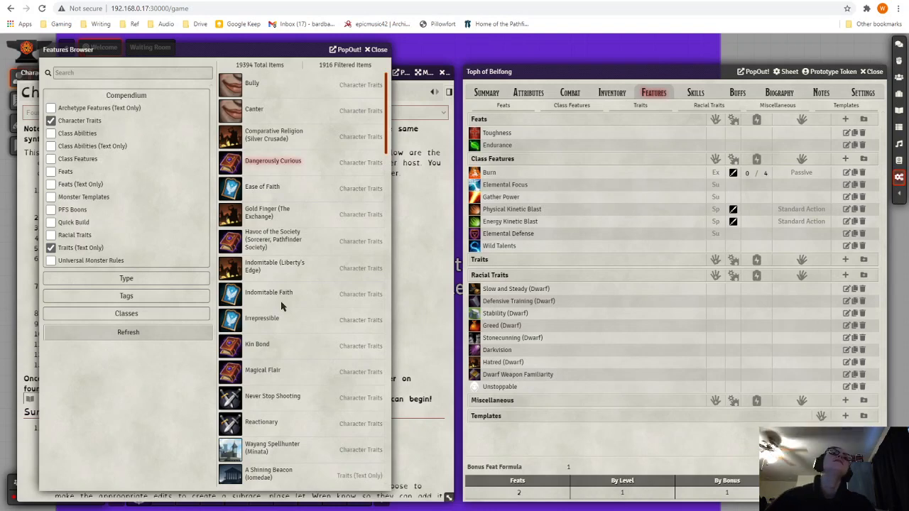
# Step: Browse the listed traits, add Indomitable Faith to the character's traits and read its description
pyautogui.scroll(-1, 289, 298)
pyautogui.scroll(-1, 296, 274)
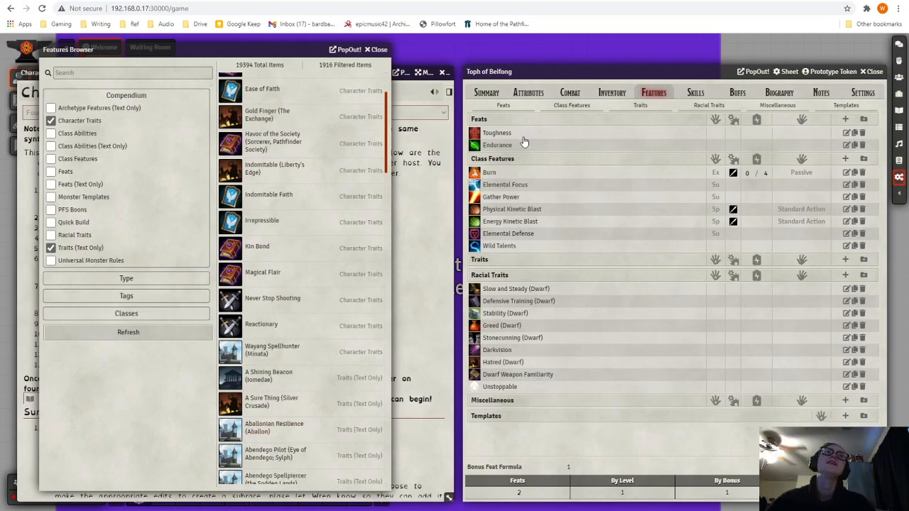
pyautogui.moveTo(472, 134); pyautogui.dragTo(295, 434)
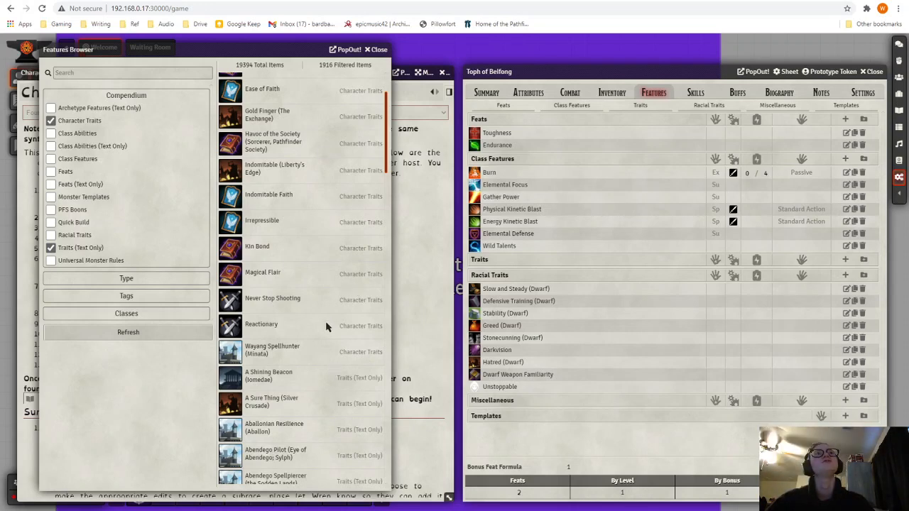
pyautogui.scroll(3, 325, 290)
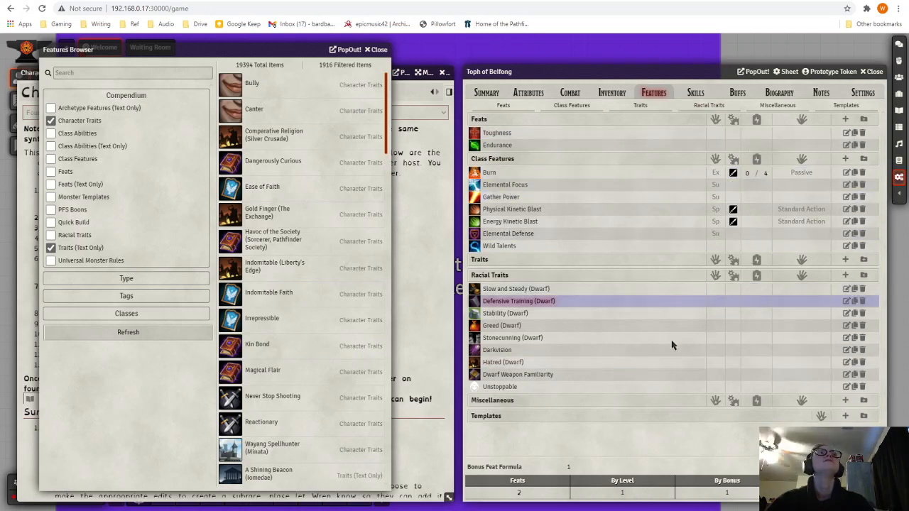
pyautogui.scroll(-3, 341, 284)
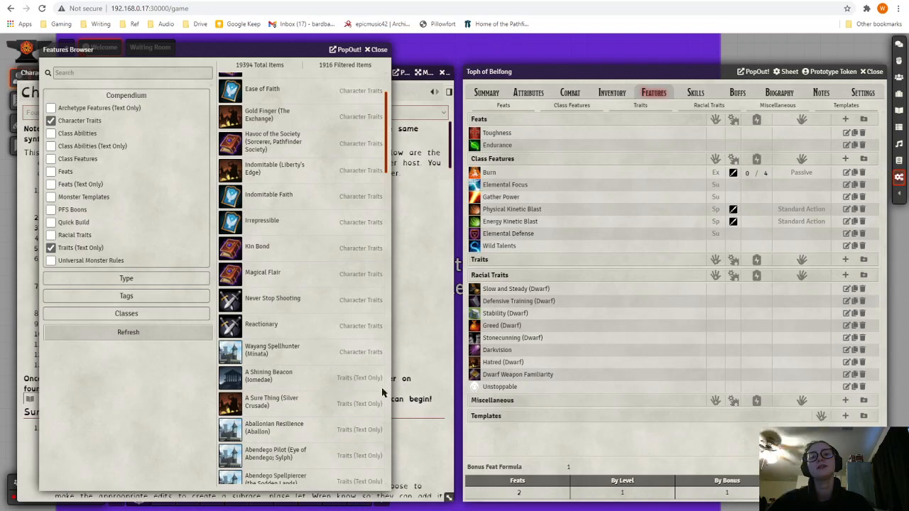
pyautogui.scroll(3, 309, 359)
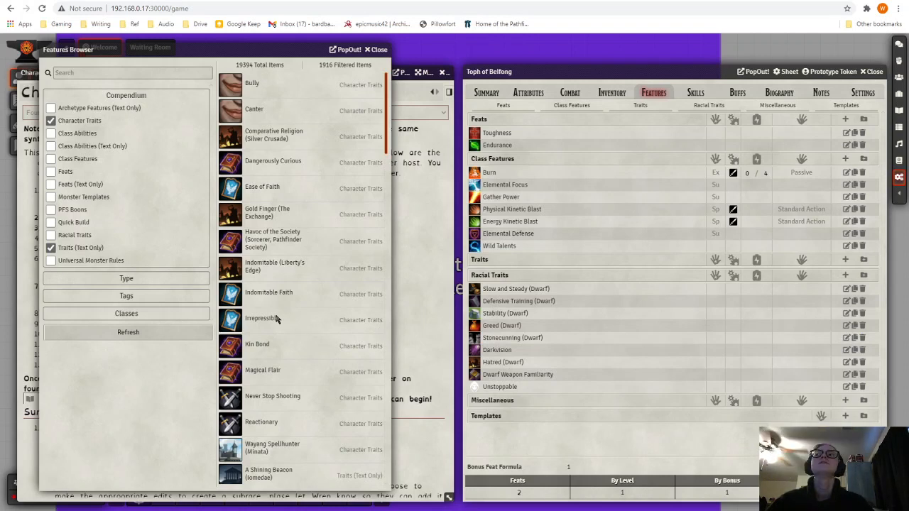
pyautogui.moveTo(267, 301); pyautogui.dragTo(556, 278)
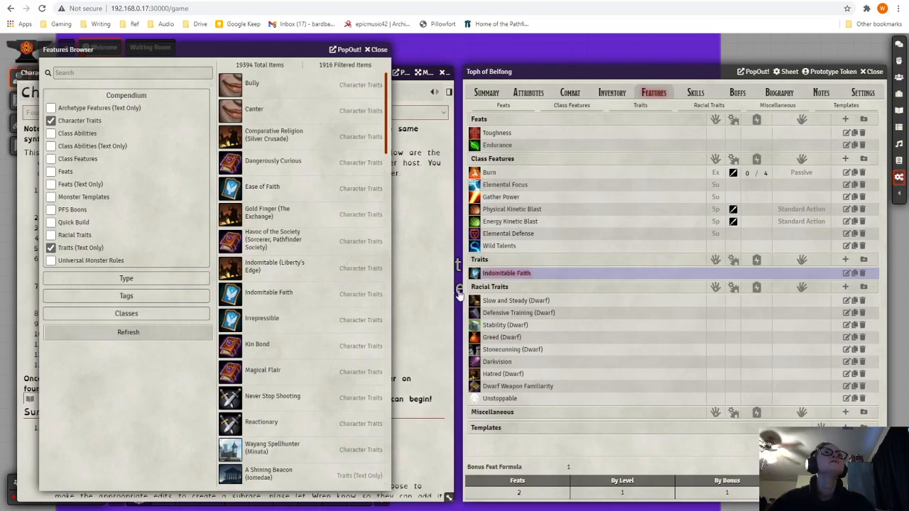
pyautogui.click(284, 296)
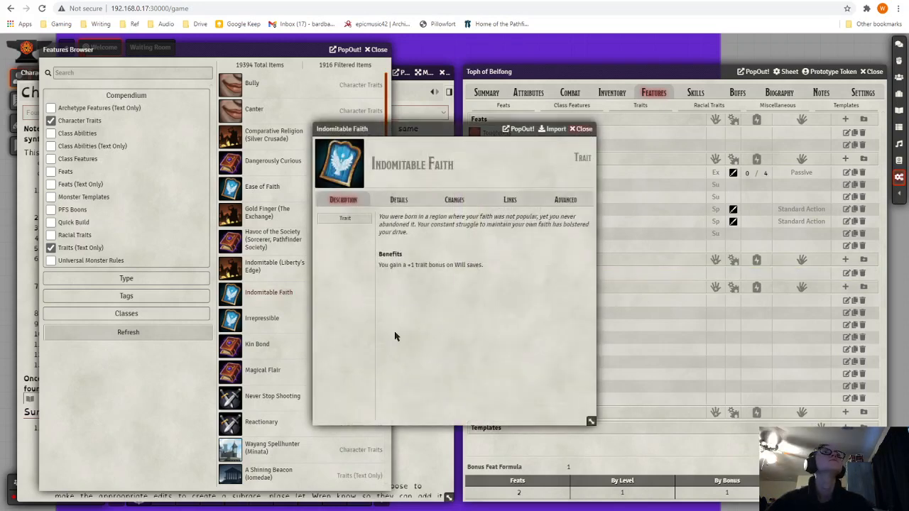
pyautogui.press('Escape')
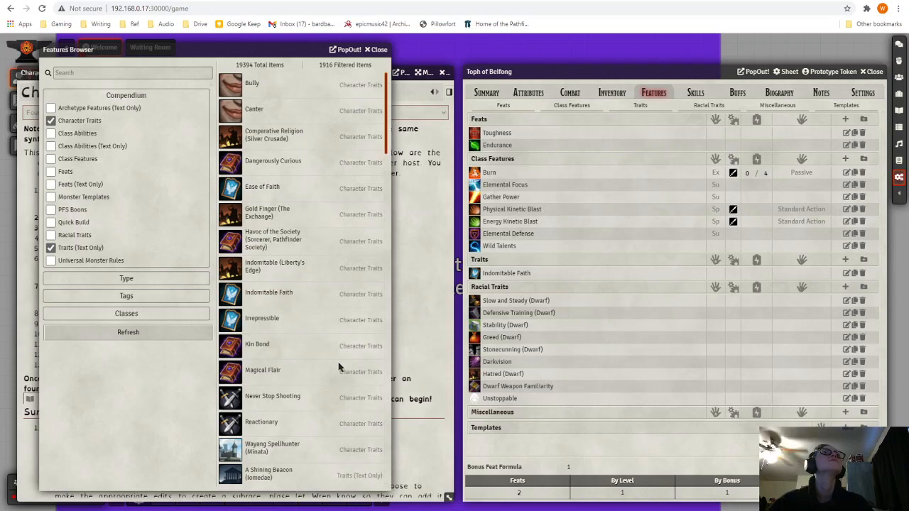
# Step: Read the Reactionary trait's description and add the trait to the character
pyautogui.click(261, 422)
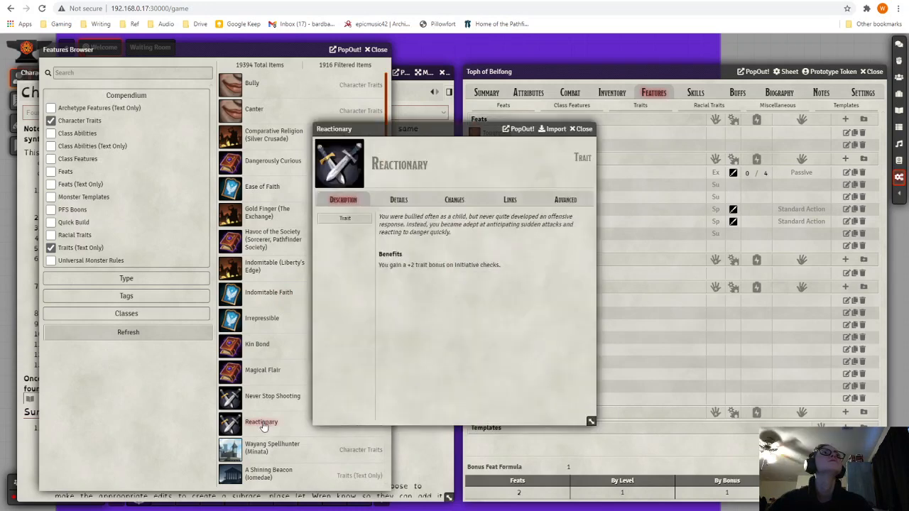
pyautogui.click(583, 129)
pyautogui.moveTo(260, 424); pyautogui.dragTo(576, 279)
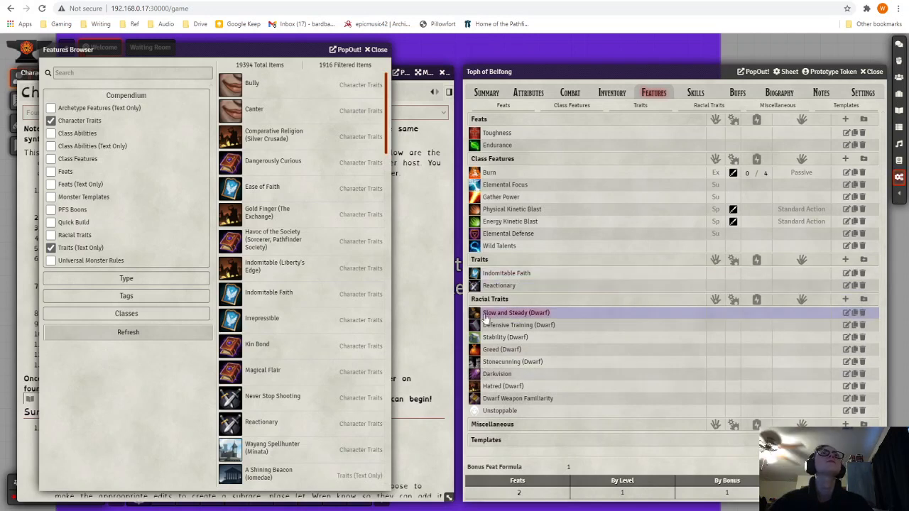
# Step: Examine the Bully trait's description, including its Intimidate benefits, and its details
pyautogui.click(253, 85)
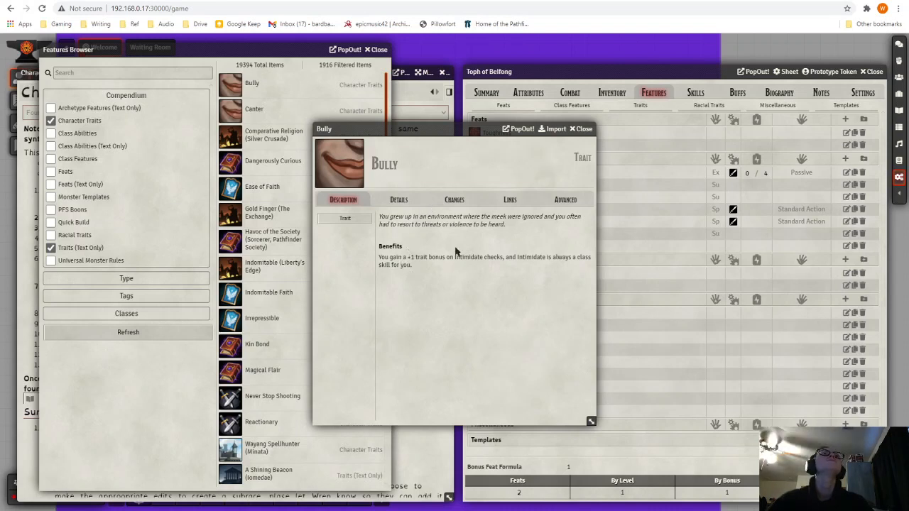
pyautogui.moveTo(410, 257); pyautogui.dragTo(501, 253)
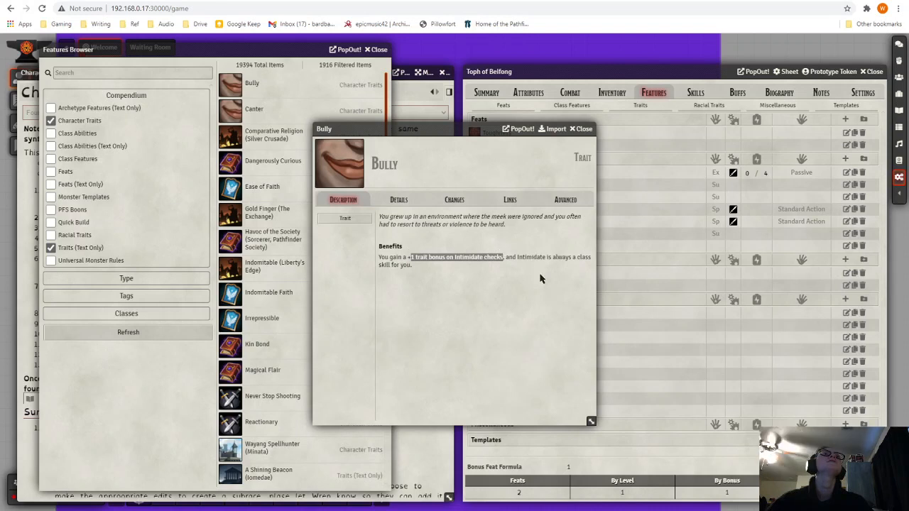
pyautogui.click(578, 265)
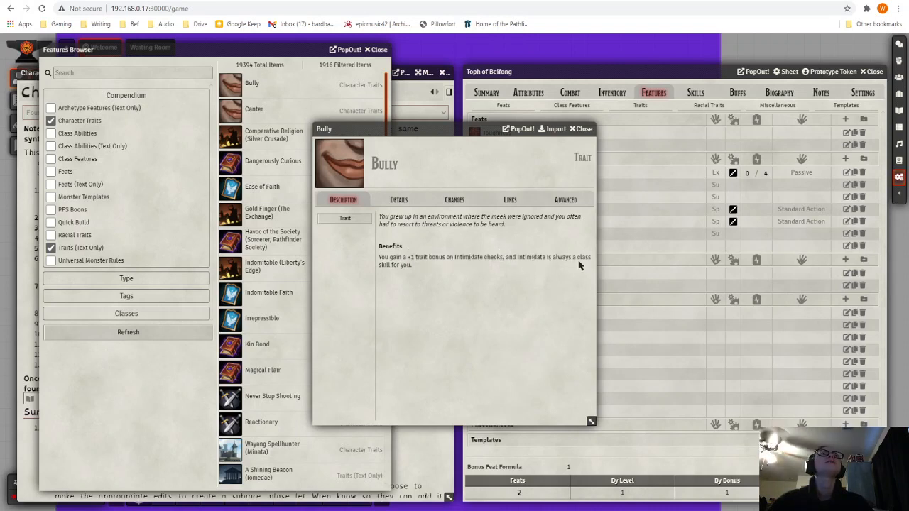
pyautogui.click(582, 130)
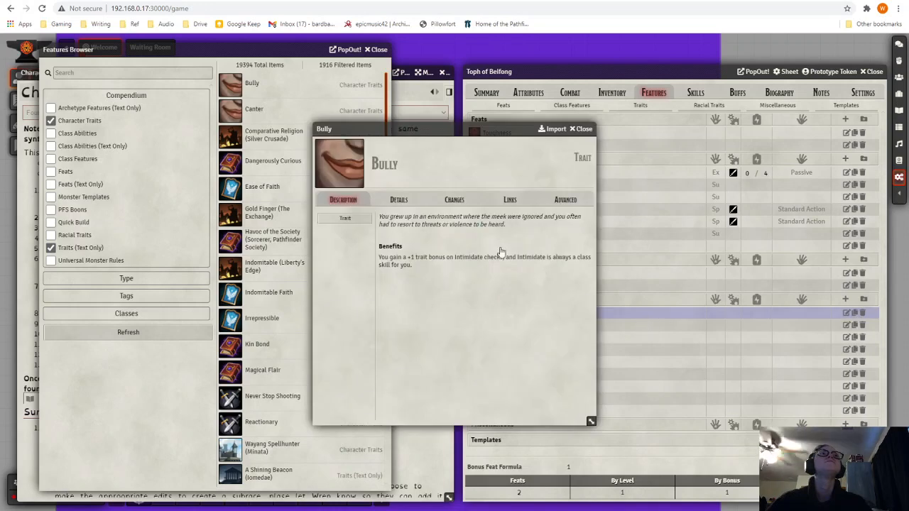
pyautogui.click(410, 203)
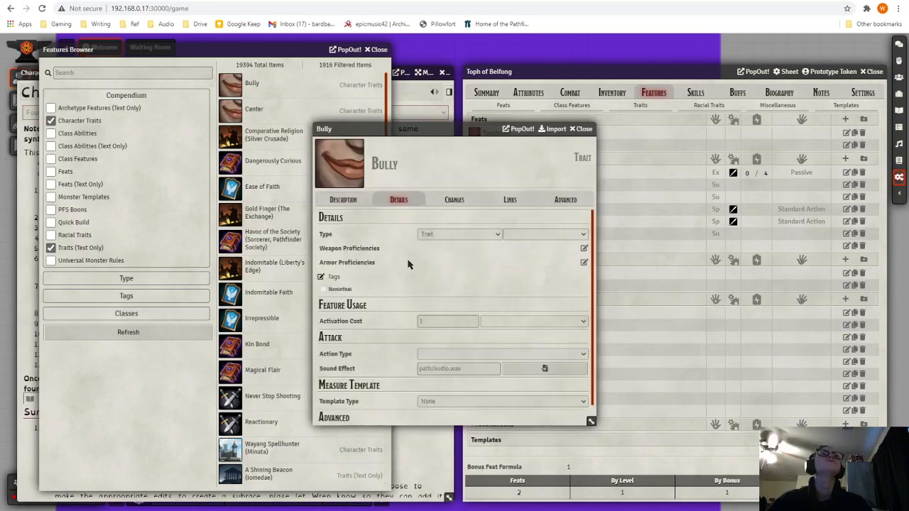
pyautogui.scroll(-1, 410, 275)
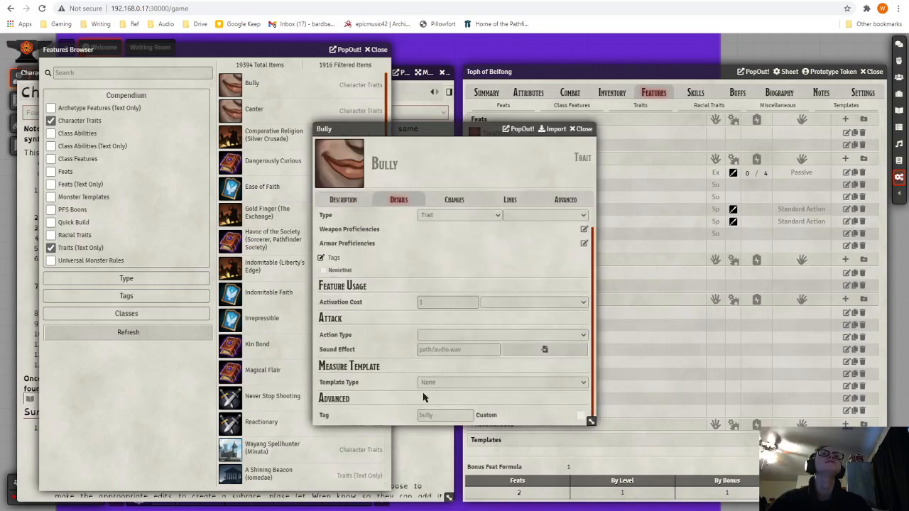
pyautogui.click(578, 130)
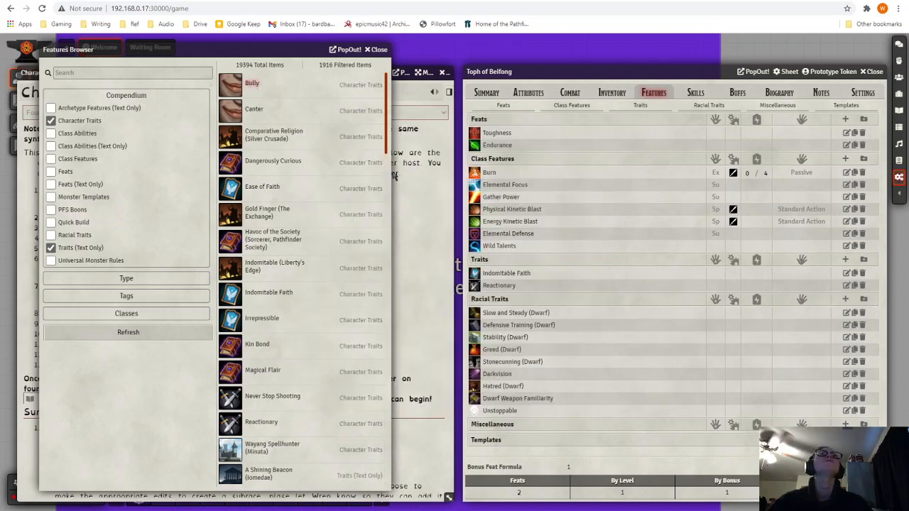
# Step: From the character's summary, browse classes filtered to the Character Traits compendium and open the Bully (class) entry
pyautogui.click(486, 94)
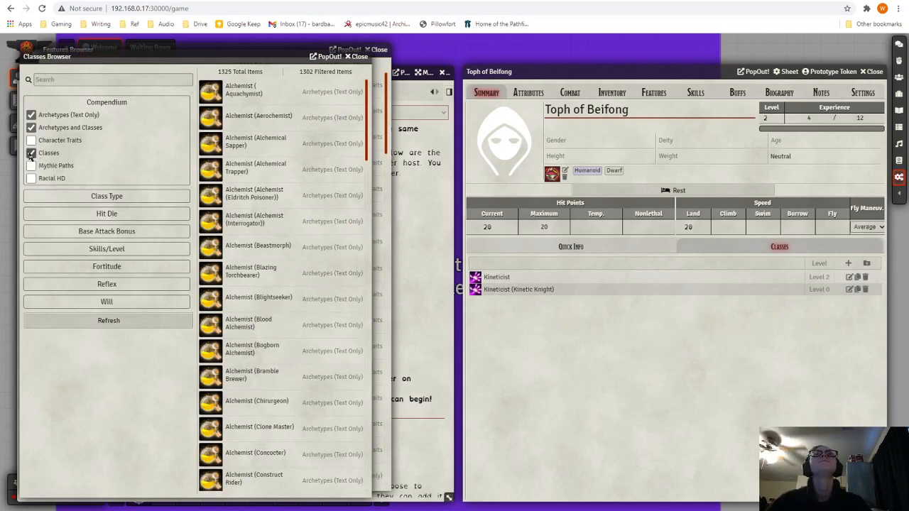
pyautogui.click(31, 115)
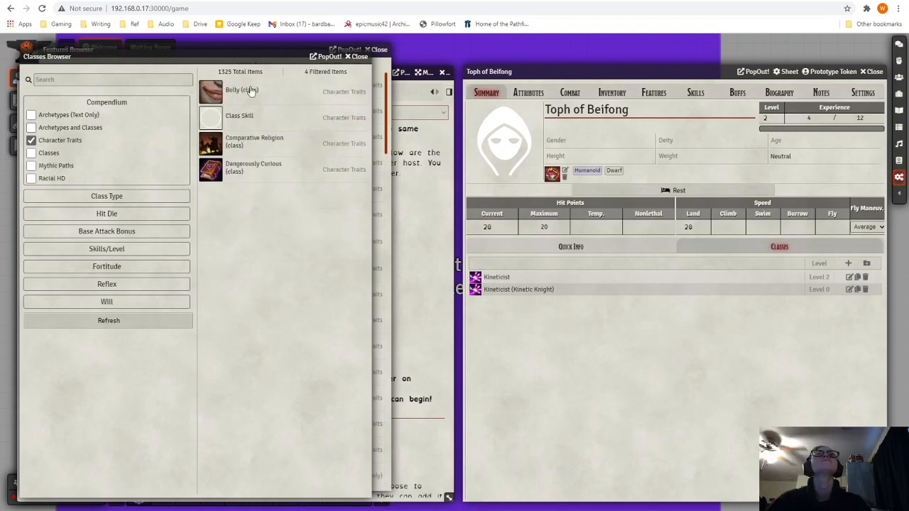
pyautogui.click(246, 94)
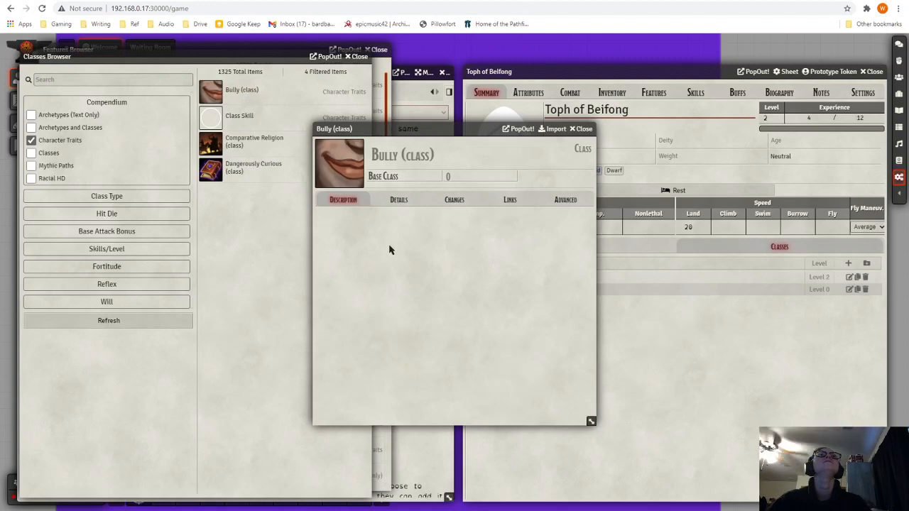
# Step: Examine the details and class skills of the Bully (class) trait, then close it and the Classes Browser
pyautogui.click(468, 179)
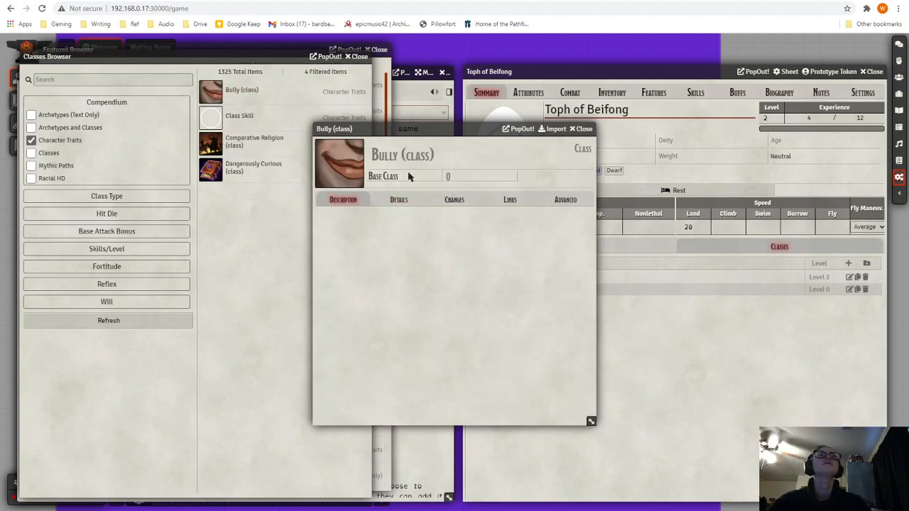
pyautogui.click(400, 202)
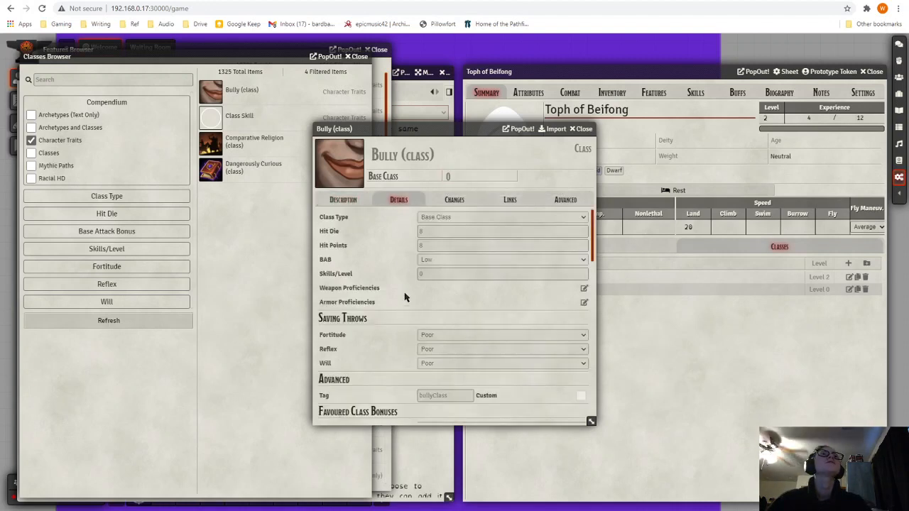
pyautogui.scroll(-6, 403, 251)
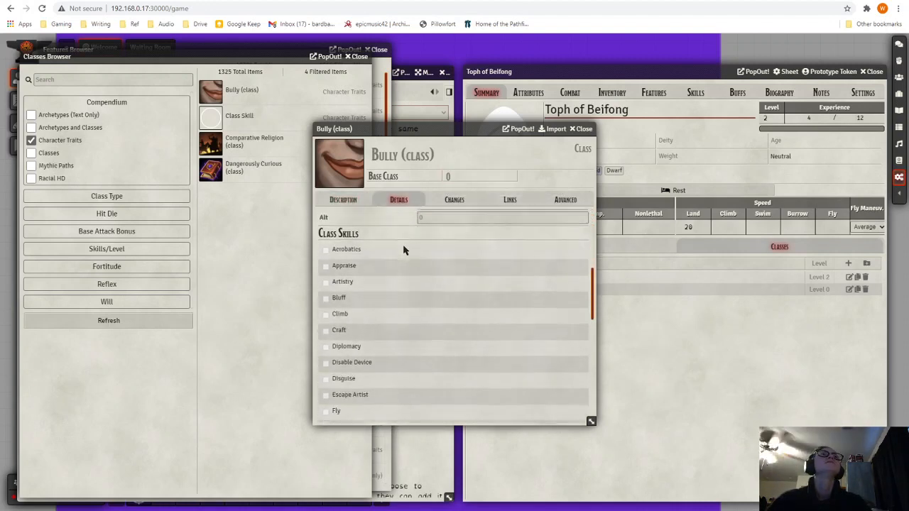
pyautogui.scroll(1, 398, 246)
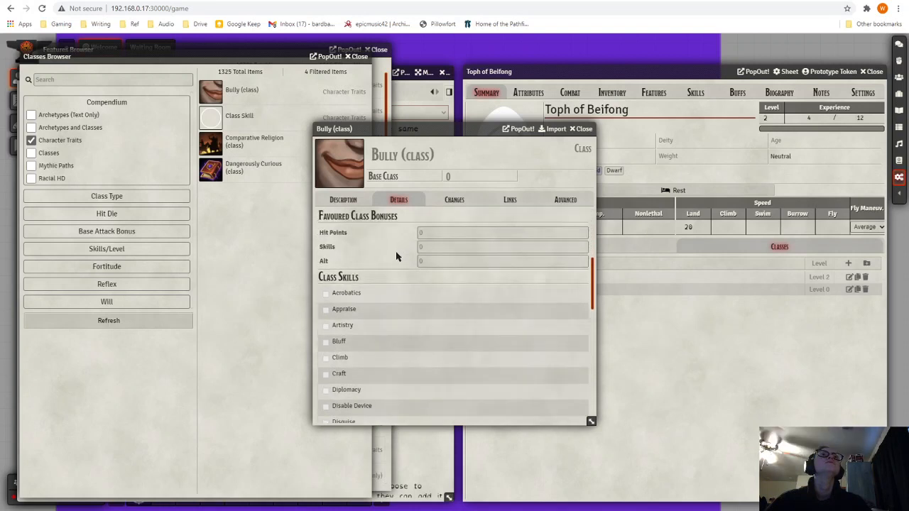
pyautogui.scroll(-2, 394, 256)
pyautogui.scroll(-3, 377, 288)
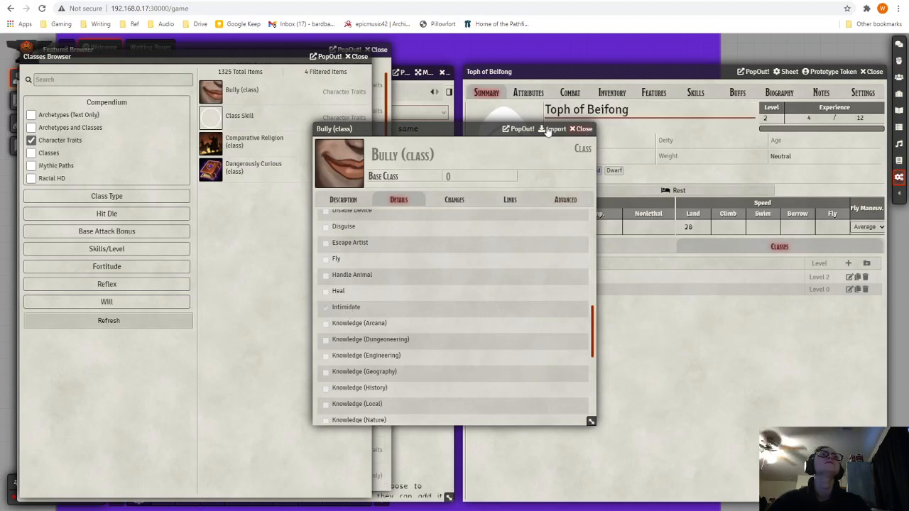
pyautogui.press('Escape')
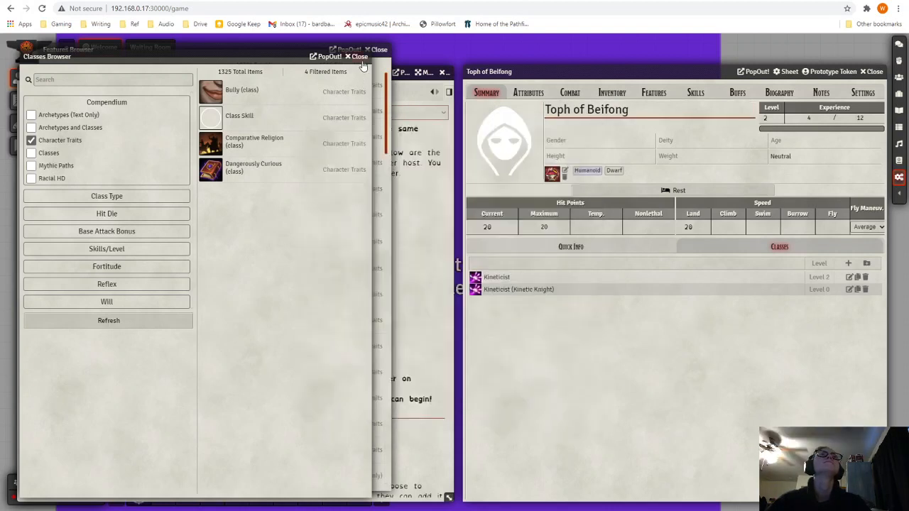
pyautogui.press('Escape')
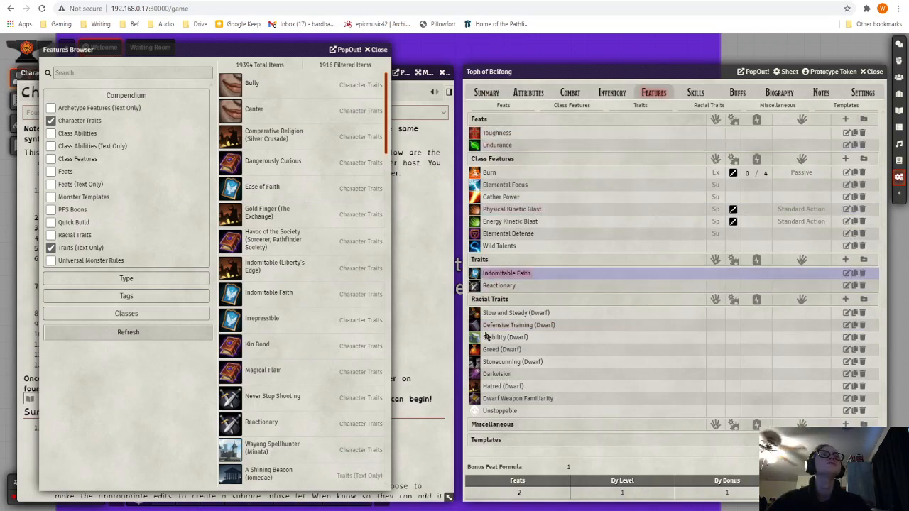
# Step: Check the ability scores entry in the Character Creation Guide and view the character's attributes before returning to its features
pyautogui.click(430, 325)
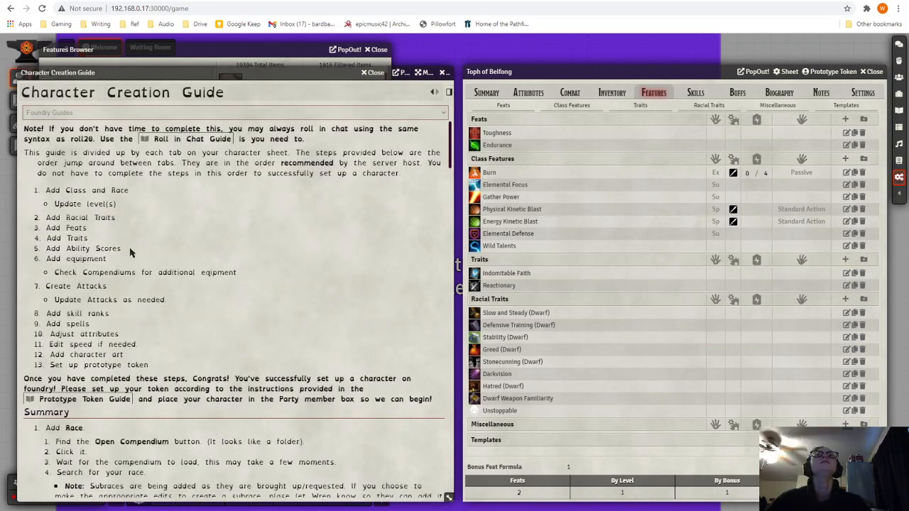
pyautogui.moveTo(132, 250); pyautogui.dragTo(44, 253)
pyautogui.click(181, 264)
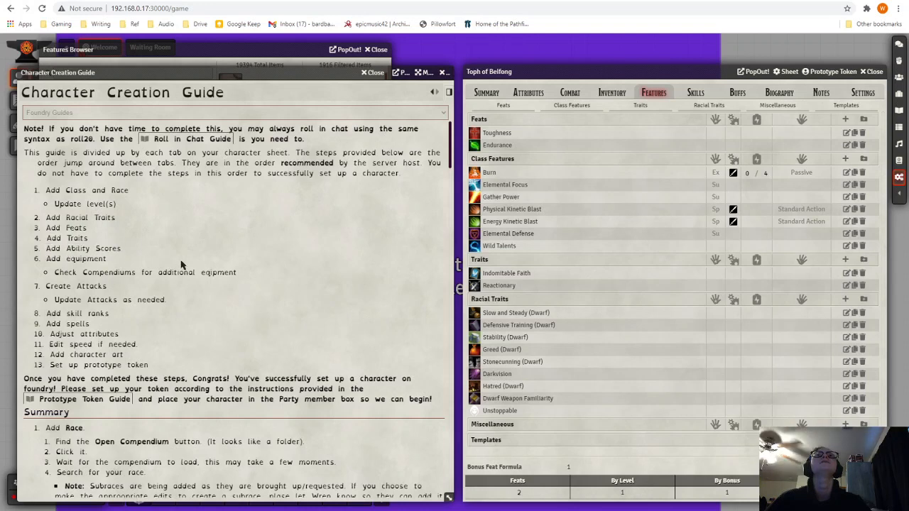
pyautogui.click(522, 98)
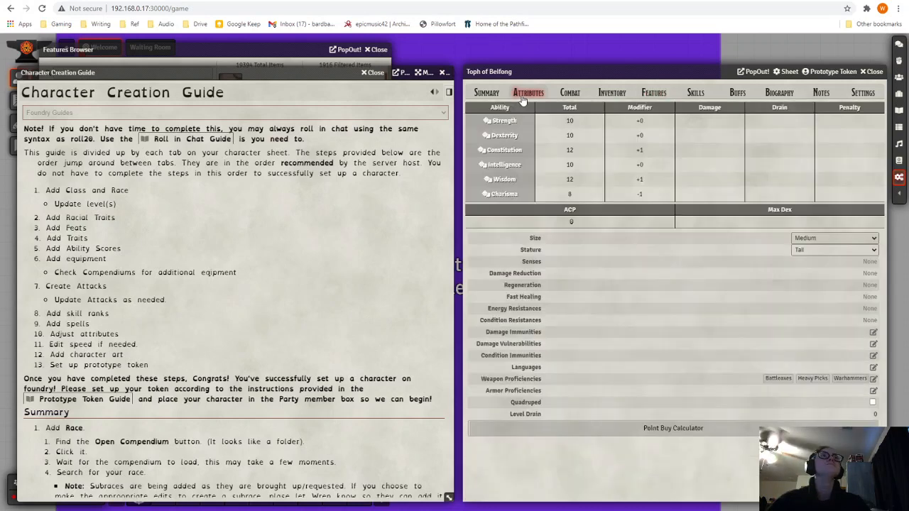
pyautogui.click(660, 95)
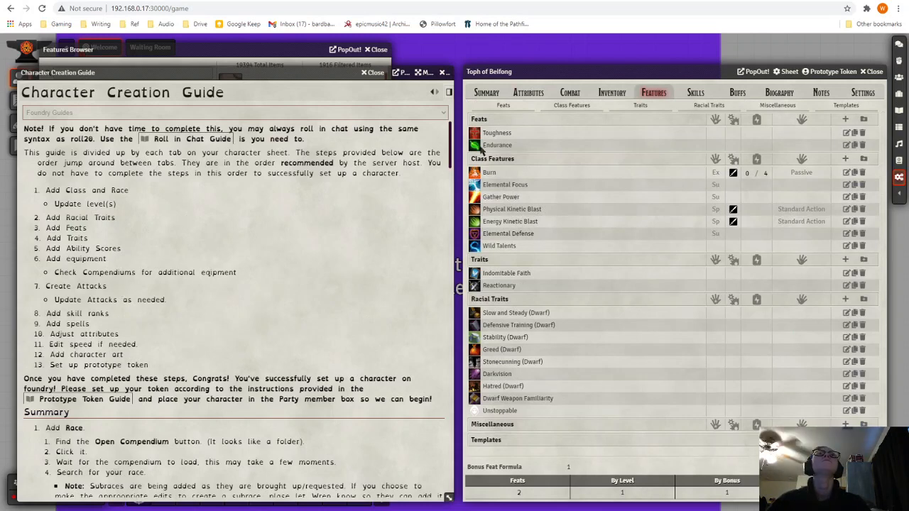
# Step: Filter the Features Browser to the PFS Boons compendium only and look through the listed boons
pyautogui.click(197, 46)
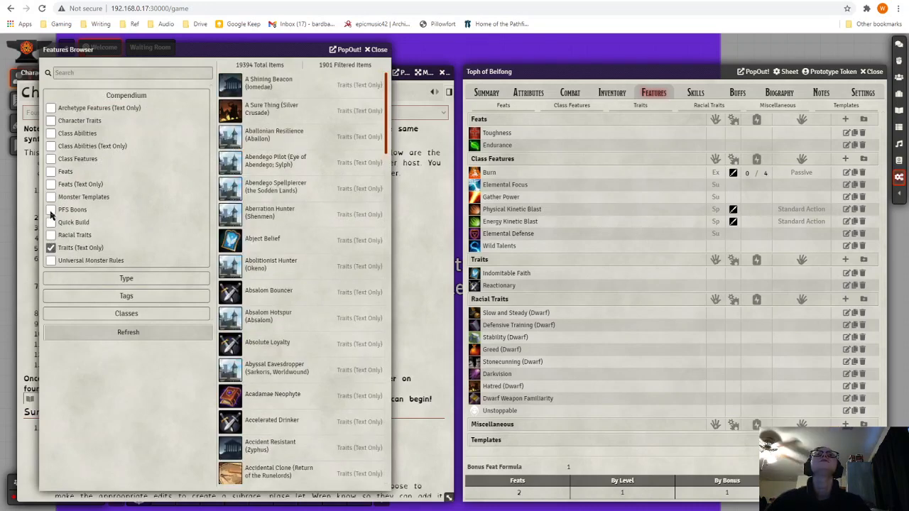
pyautogui.click(51, 248)
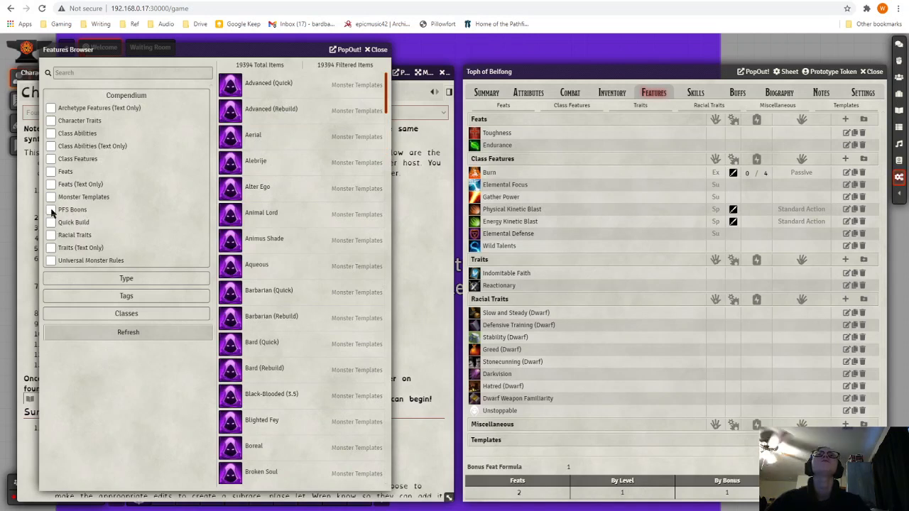
pyautogui.click(51, 210)
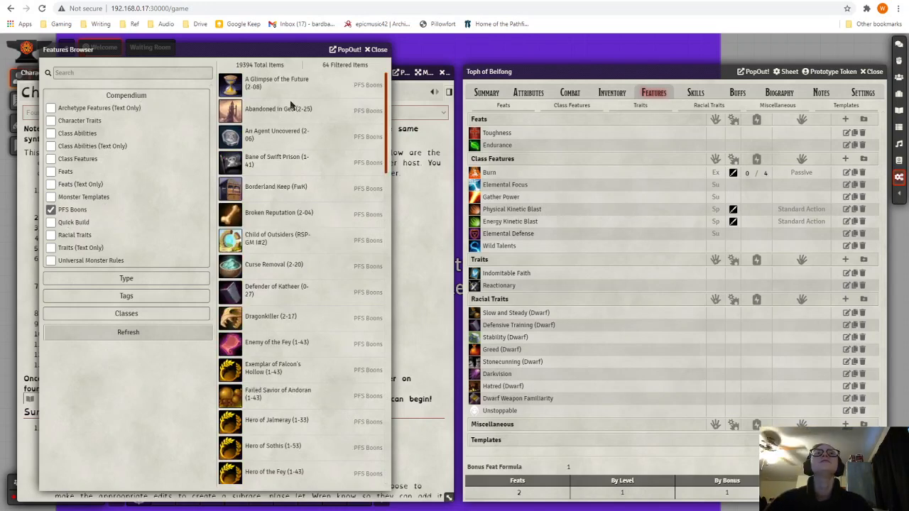
pyautogui.scroll(-2, 318, 265)
pyautogui.scroll(-12, 318, 265)
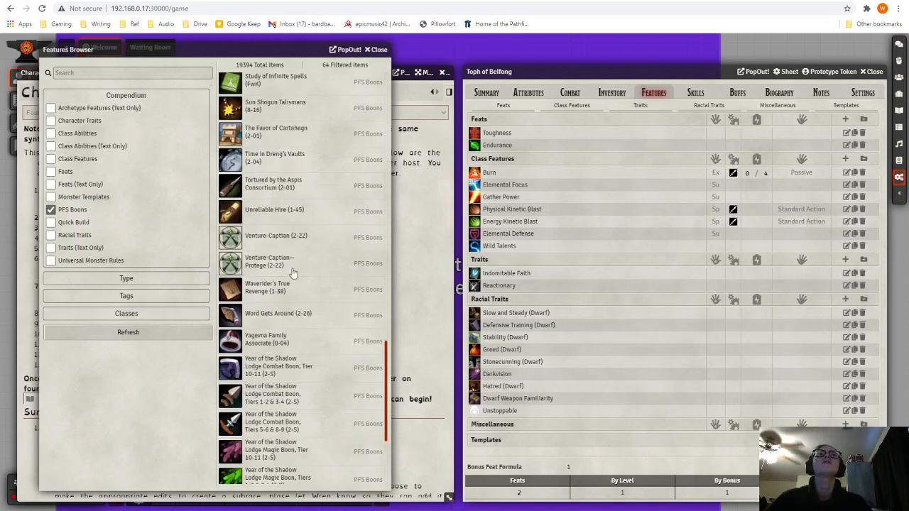
pyautogui.scroll(-3, 294, 319)
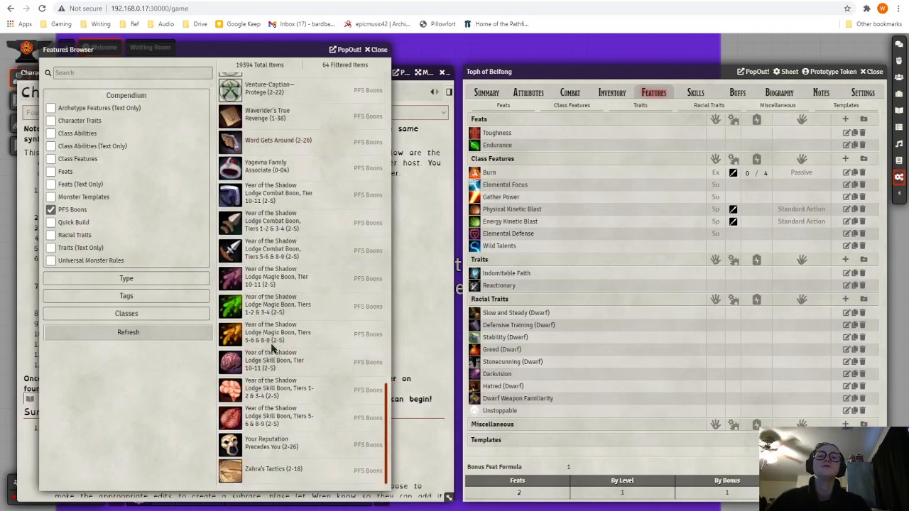
pyautogui.scroll(8, 284, 270)
pyautogui.scroll(8, 282, 254)
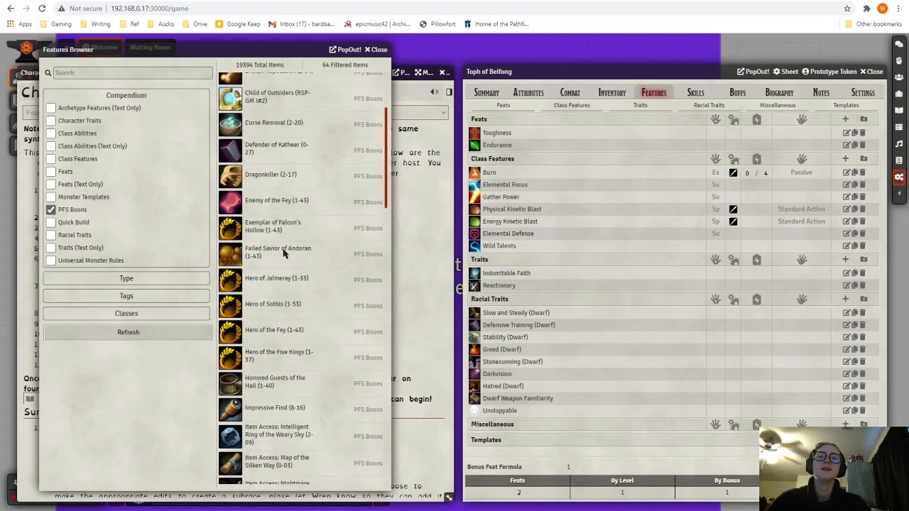
pyautogui.scroll(-5, 284, 255)
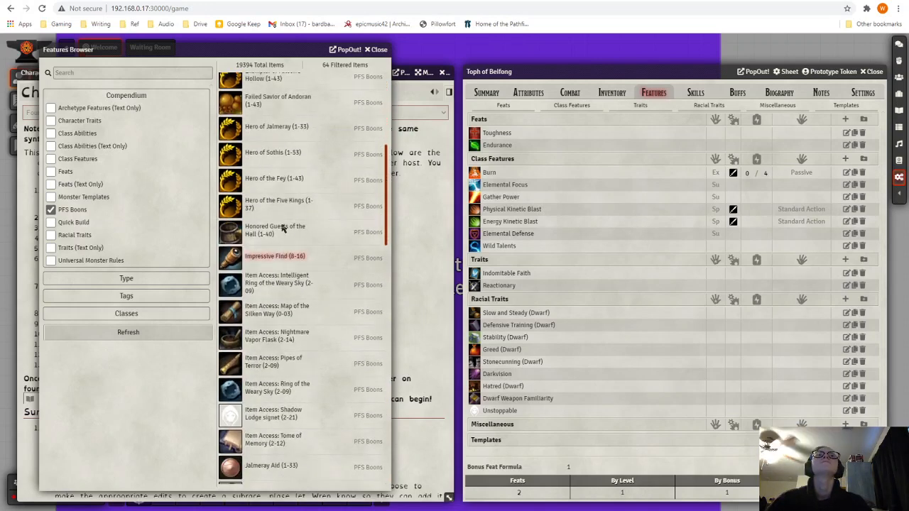
pyautogui.scroll(5, 268, 149)
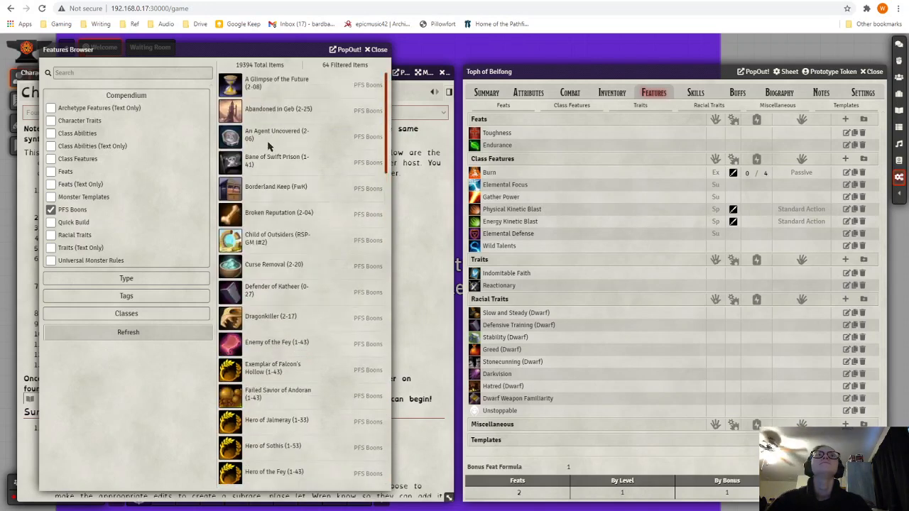
# Step: Read the description of the boon A Glimpse of the Future (2-08) and close it
pyautogui.click(263, 83)
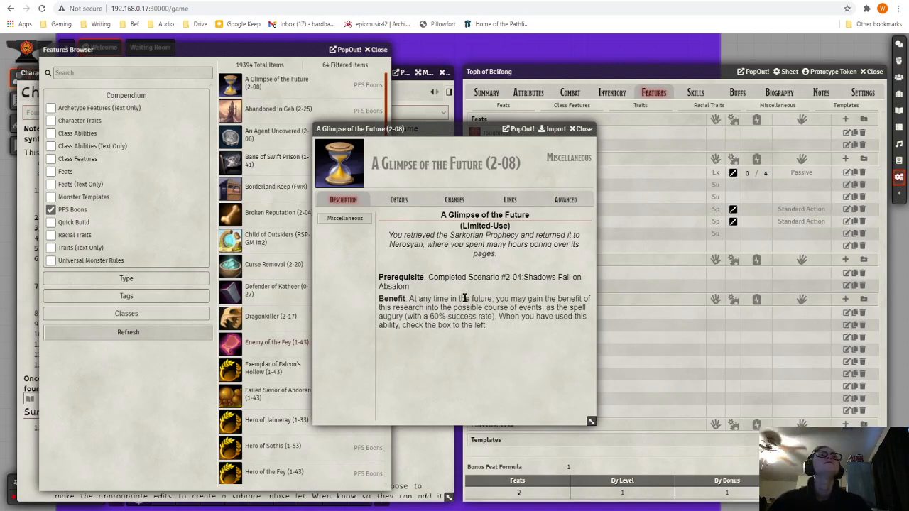
pyautogui.click(582, 129)
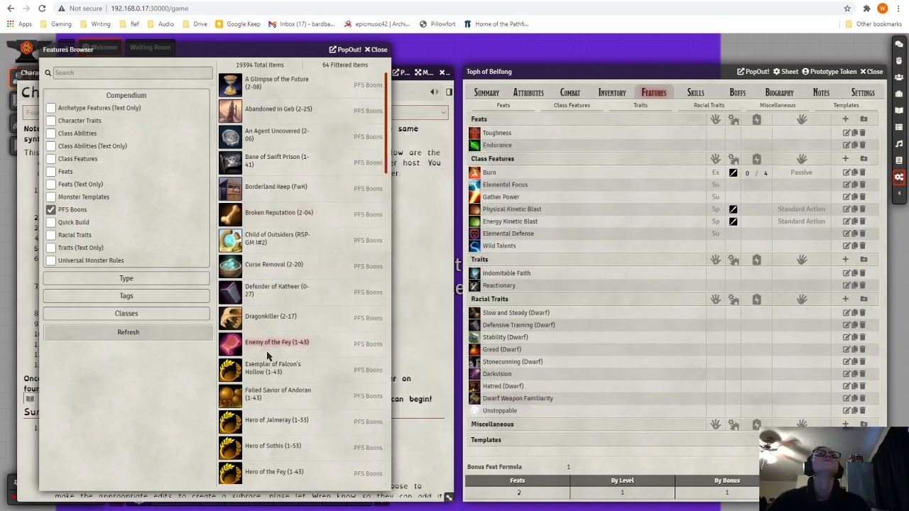
pyautogui.scroll(-1, 270, 365)
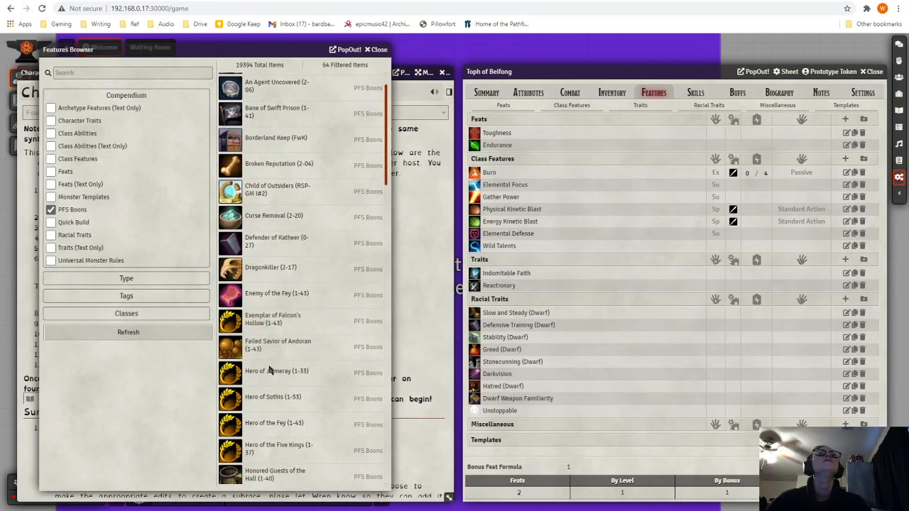
# Step: Examine the Hero of Jalmeray (1-33) boon's description, changes and linked children, then close it and the Features Browser
pyautogui.click(269, 370)
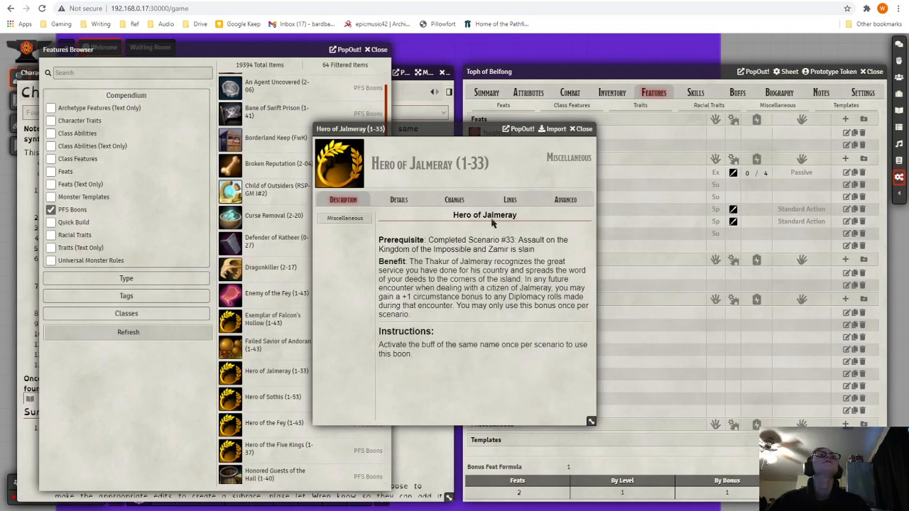
pyautogui.click(510, 199)
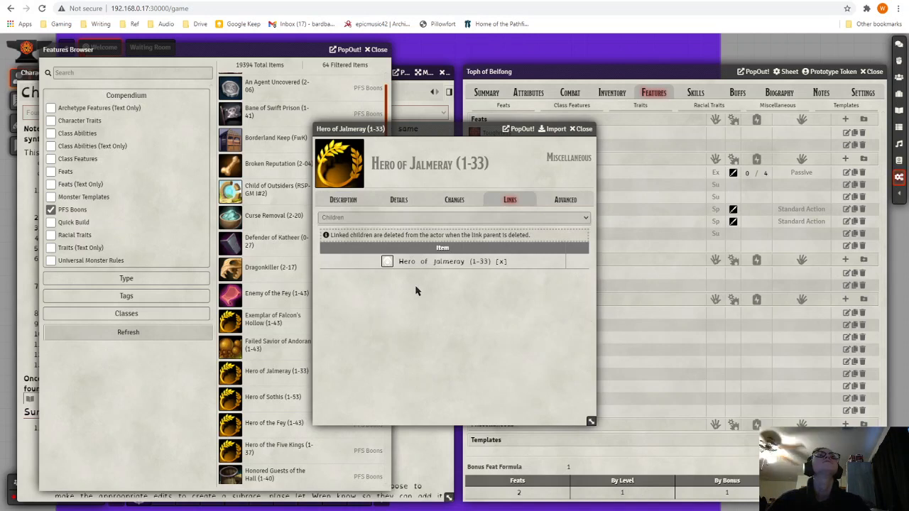
pyautogui.click(454, 201)
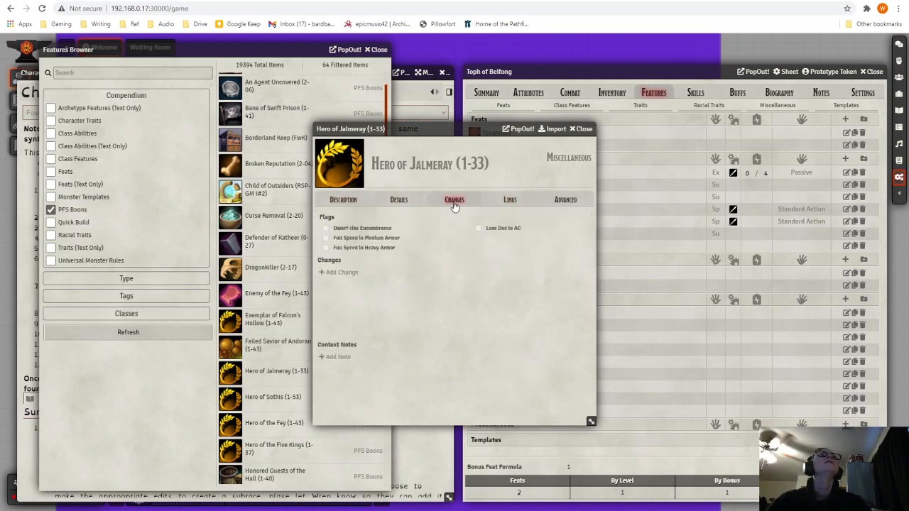
pyautogui.click(355, 201)
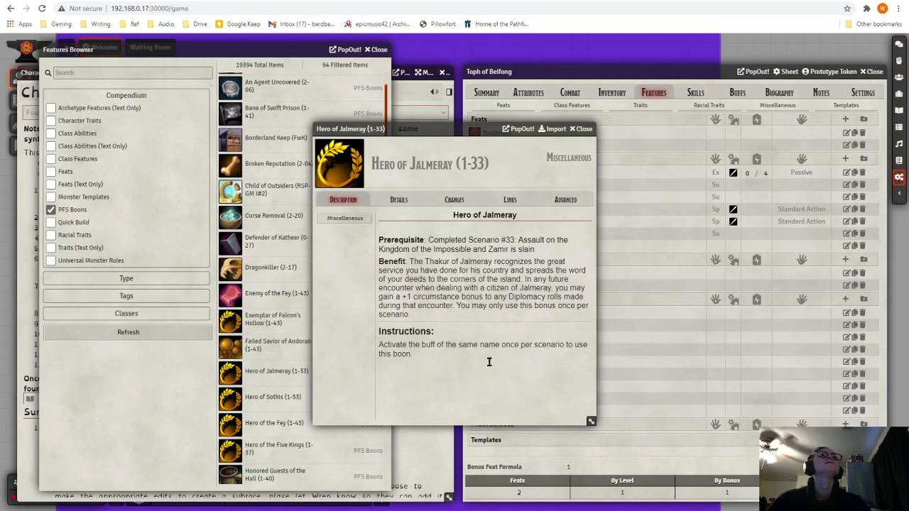
pyautogui.click(510, 201)
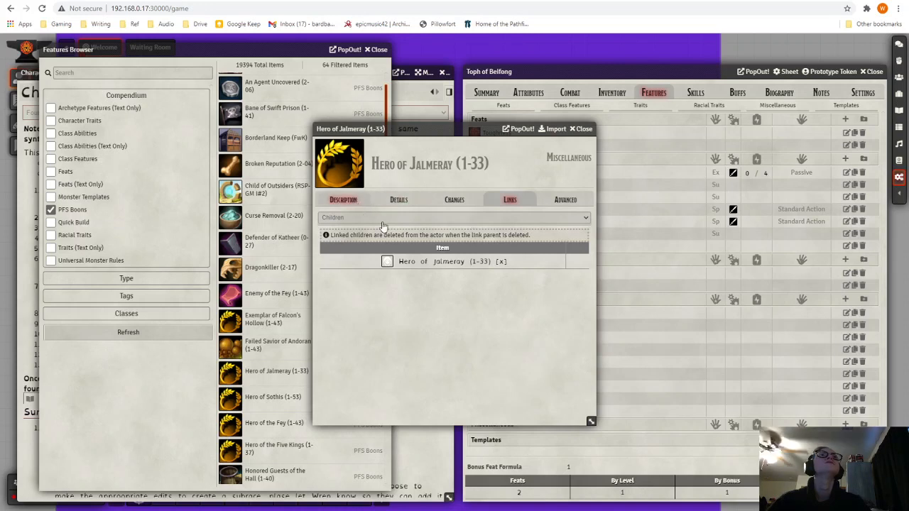
pyautogui.click(355, 201)
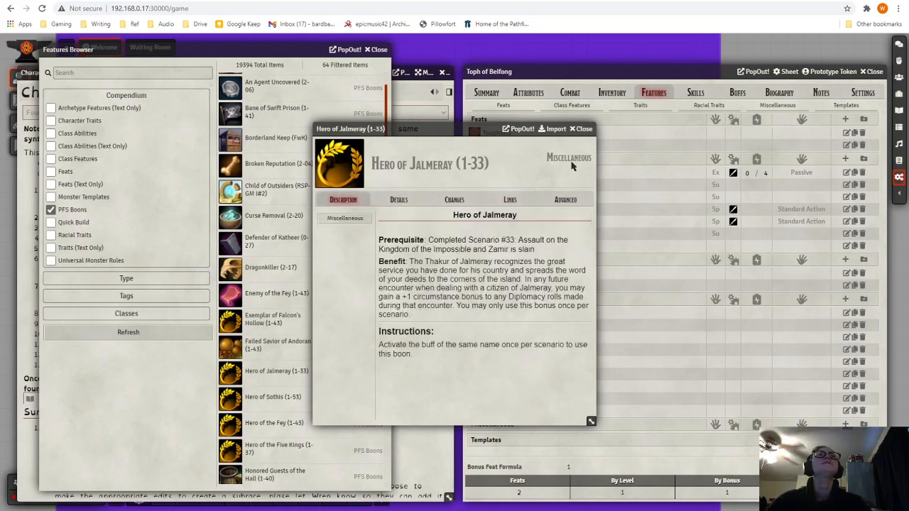
pyautogui.click(582, 130)
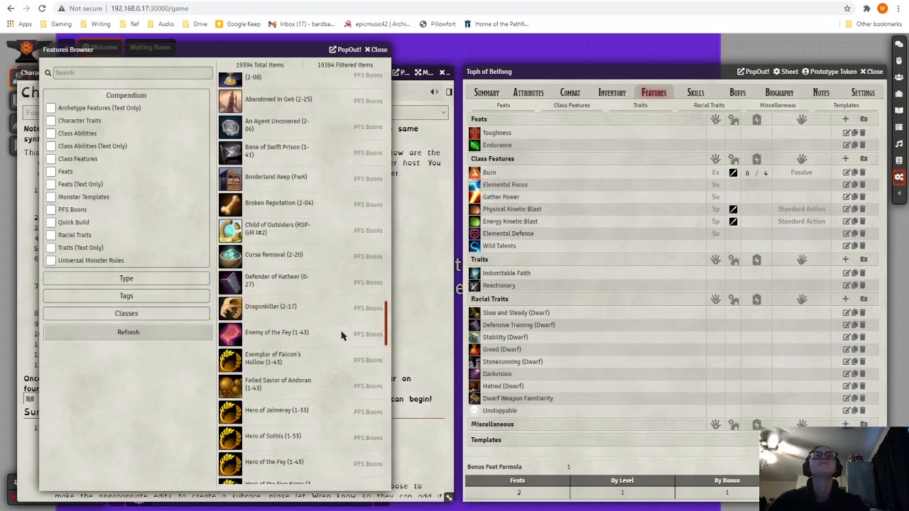
pyautogui.click(597, 135)
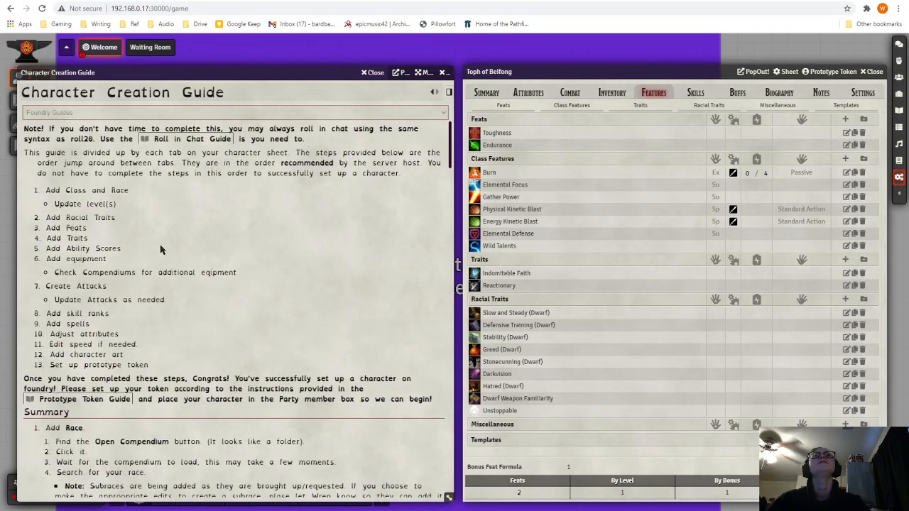
# Step: Review the ability score totals in the character's attributes, including Constitution, Wisdom and Charisma
pyautogui.click(528, 93)
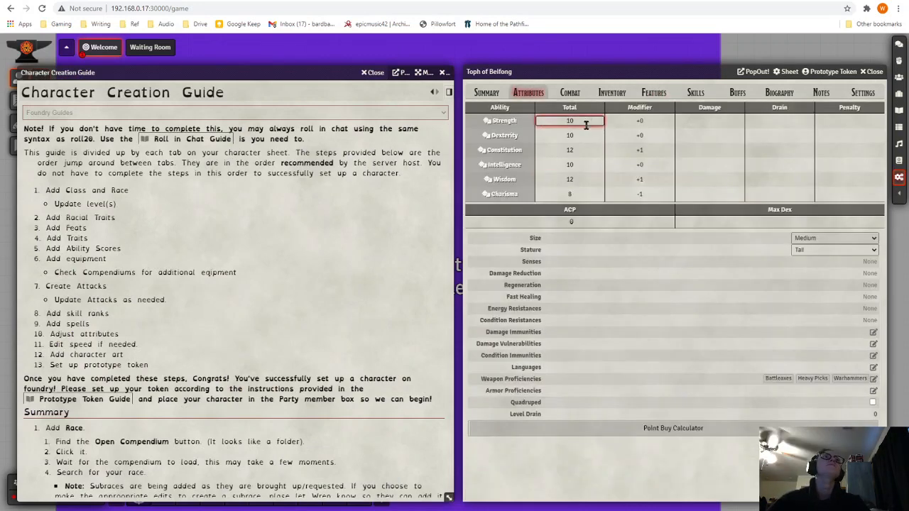
pyautogui.click(571, 149)
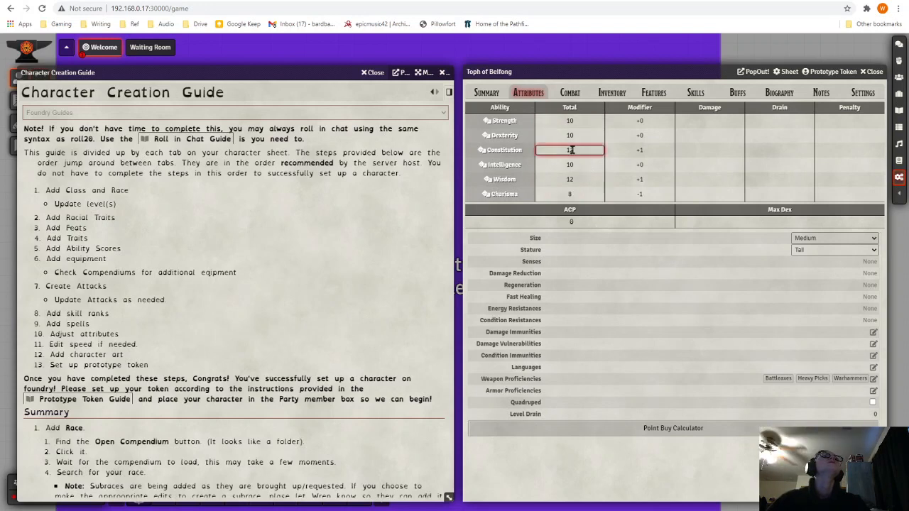
pyautogui.click(585, 179)
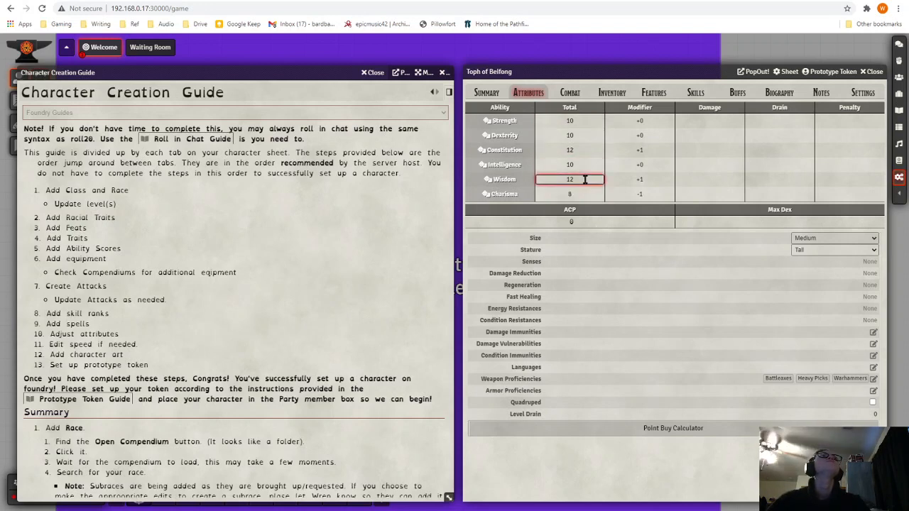
pyautogui.click(585, 193)
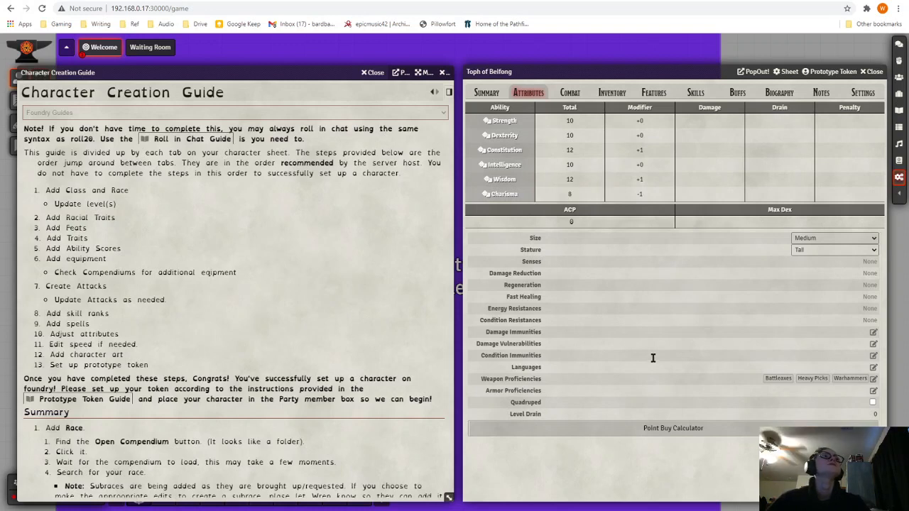
pyautogui.click(647, 414)
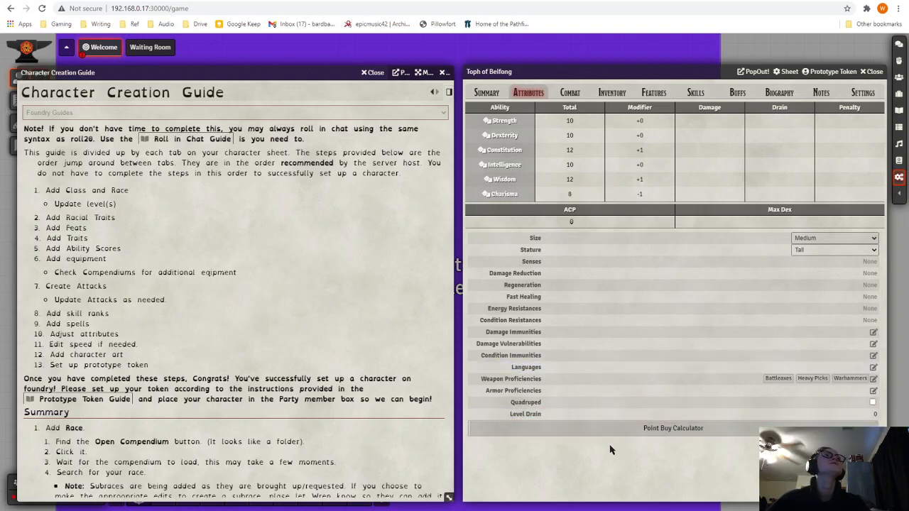
# Step: Open the Point Buy Calculator and set Strength to 16, Dexterity to 12 and Constitution to 15
pyautogui.click(630, 459)
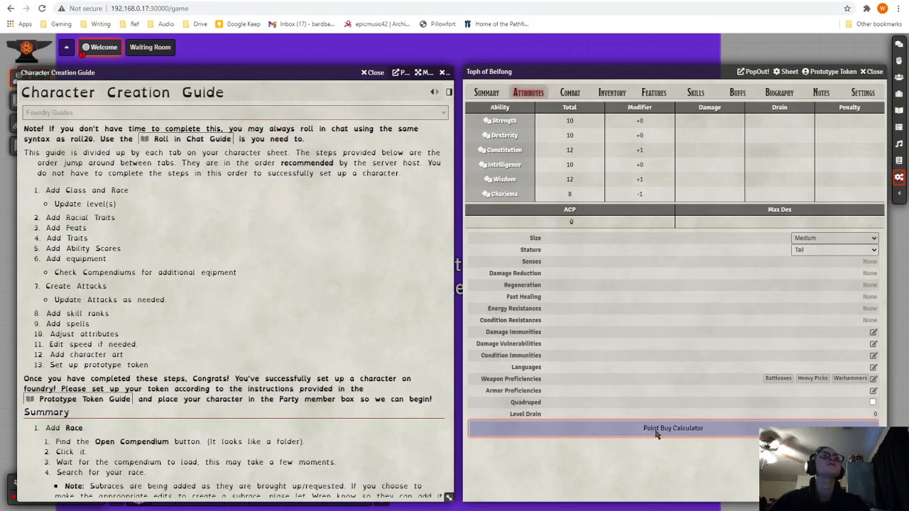
pyautogui.click(657, 432)
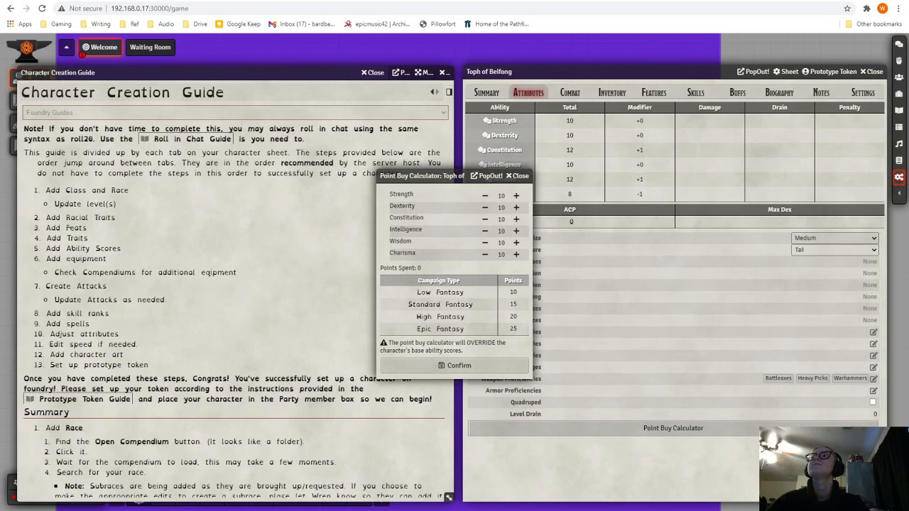
pyautogui.click(516, 196)
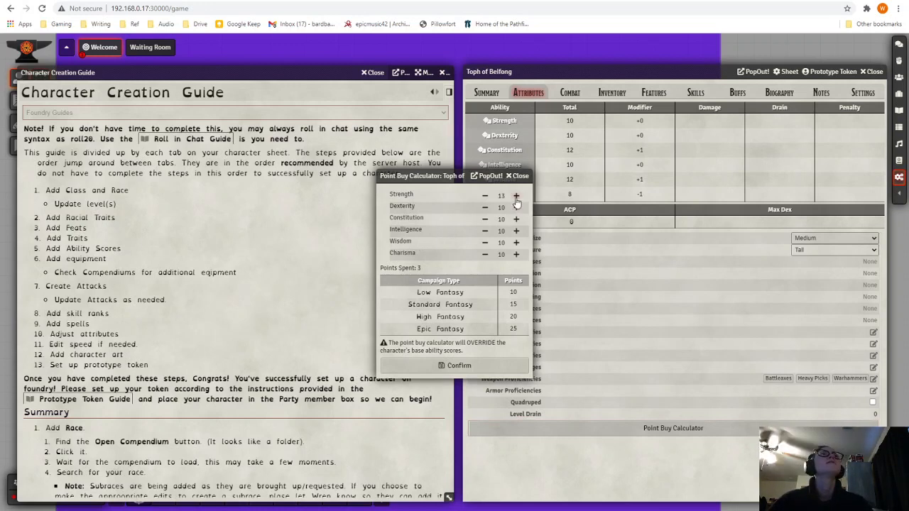
pyautogui.click(516, 200)
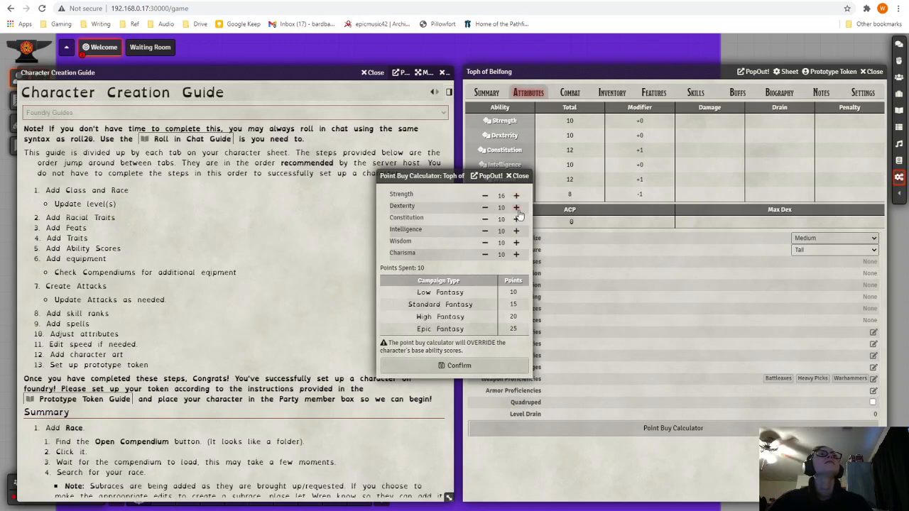
pyautogui.click(516, 208)
pyautogui.click(516, 209)
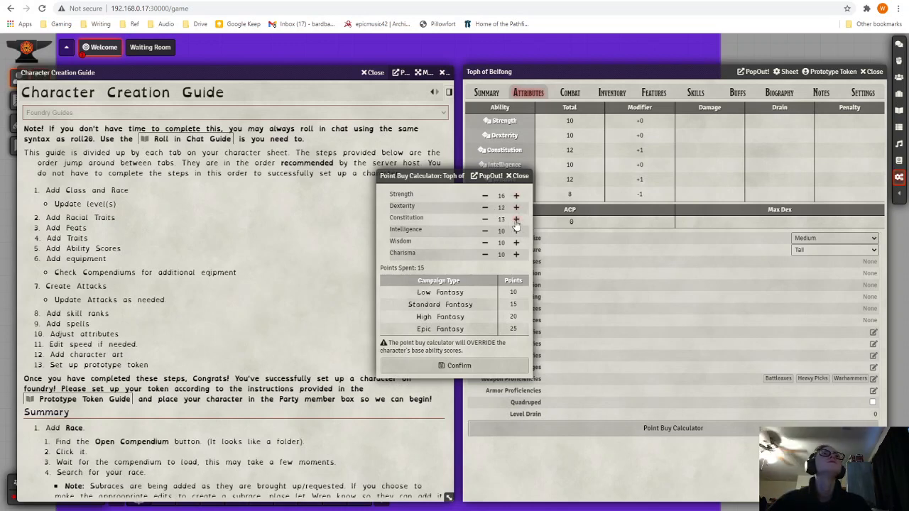
pyautogui.click(517, 221)
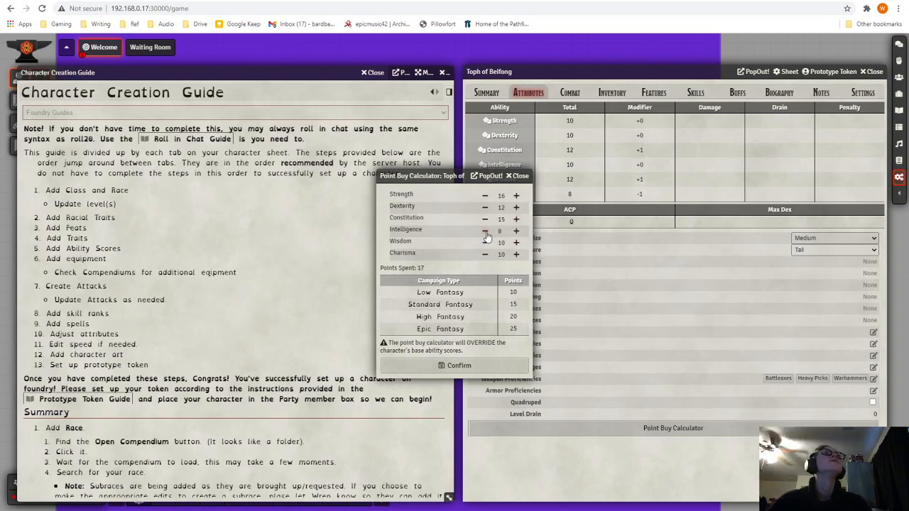
# Step: Set Intelligence to 7, Wisdom to 9, Charisma to 13 and Constitution to 16, and confirm the point buy
pyautogui.click(486, 232)
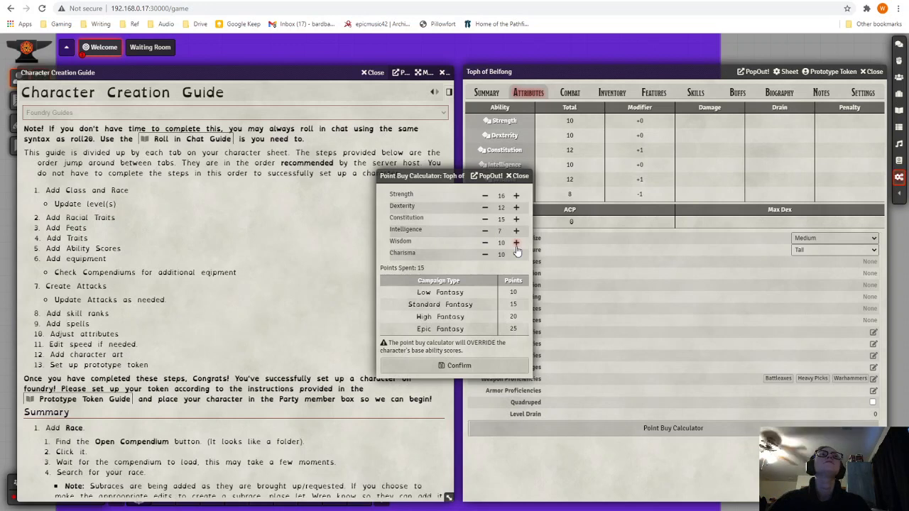
pyautogui.click(484, 242)
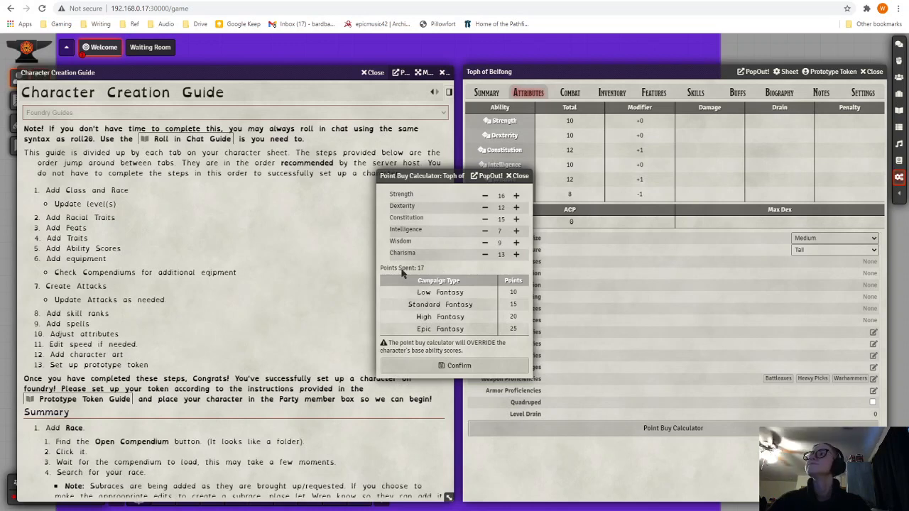
pyautogui.click(516, 219)
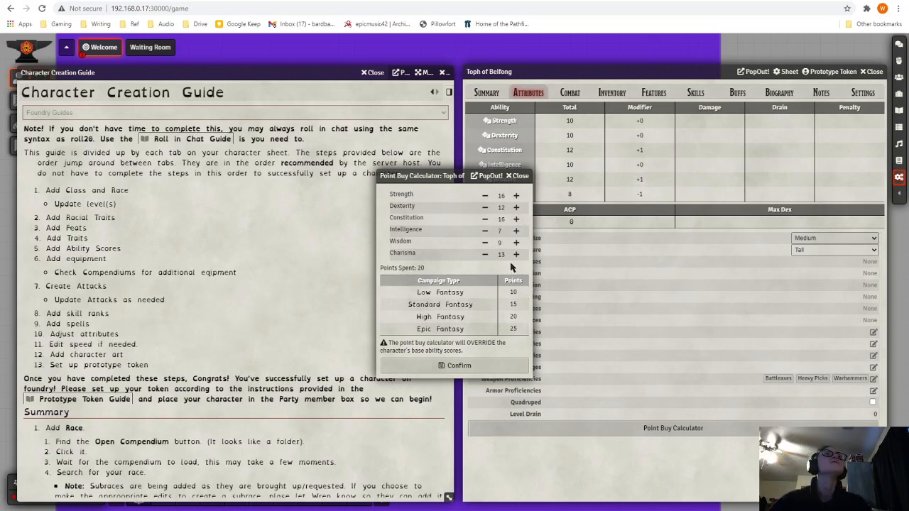
pyautogui.click(470, 366)
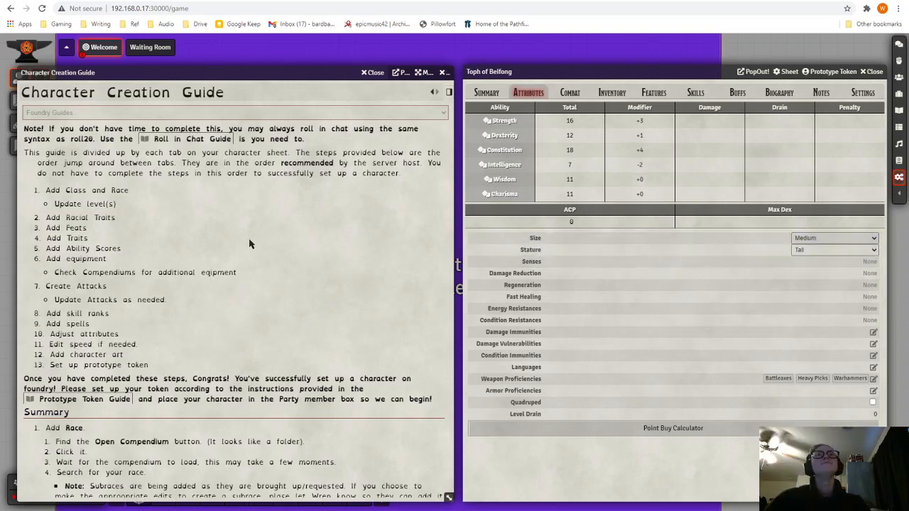
# Step: Check the guide's equipment step and open the item compendium browser for weapons from the character's inventory
pyautogui.moveTo(46, 259); pyautogui.dragTo(111, 264)
pyautogui.click(125, 267)
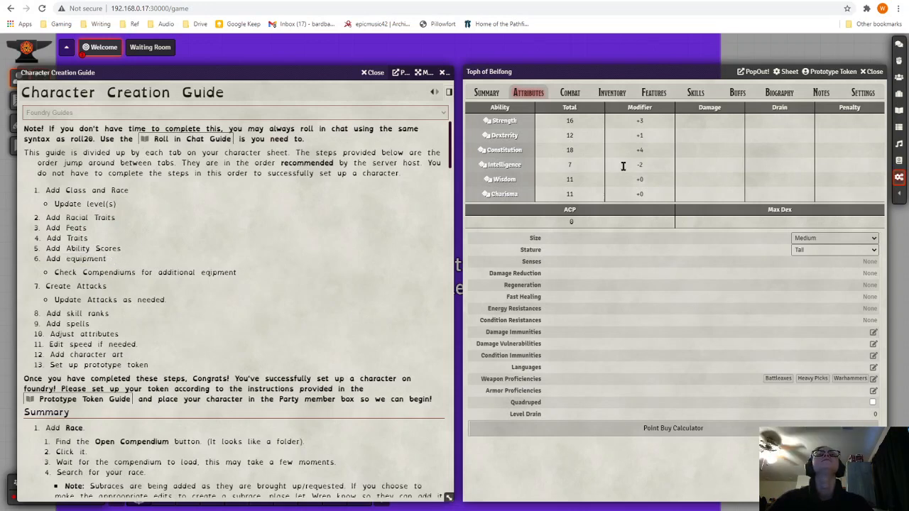
pyautogui.click(619, 96)
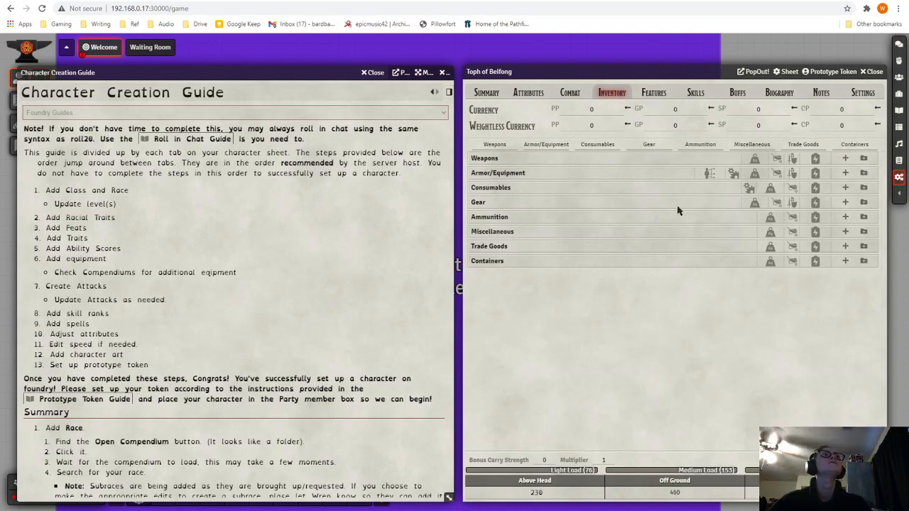
pyautogui.click(863, 159)
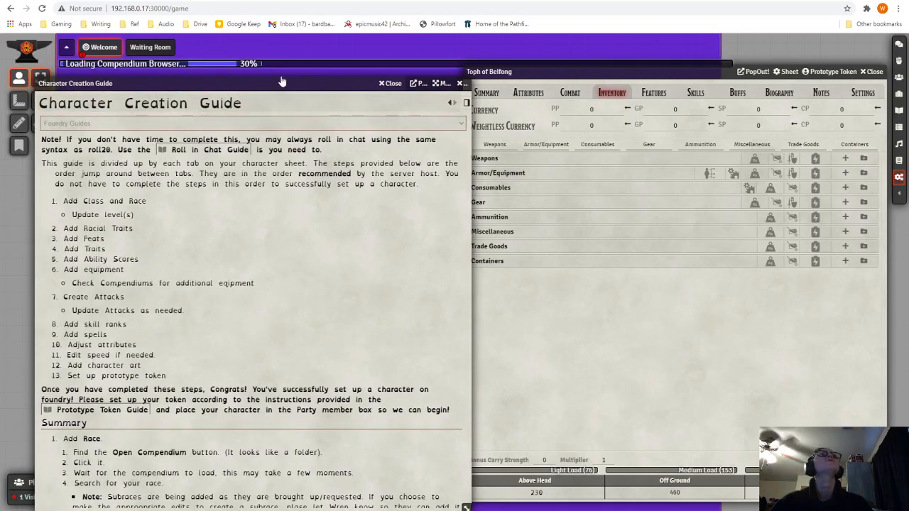
# Step: Reposition and slightly shrink the Character Creation Guide and character sheet windows so they sit side by side below the loading bar
pyautogui.moveTo(295, 88); pyautogui.dragTo(279, 82)
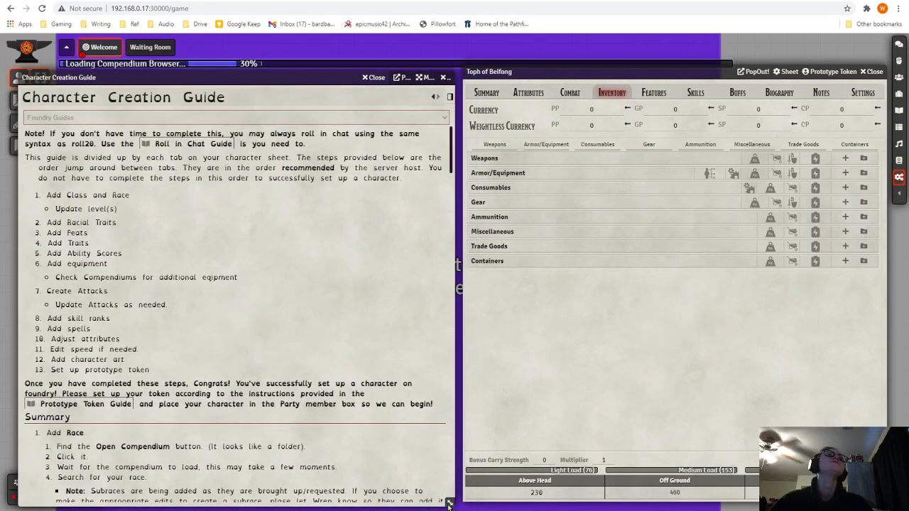
pyautogui.moveTo(448, 500); pyautogui.dragTo(445, 491)
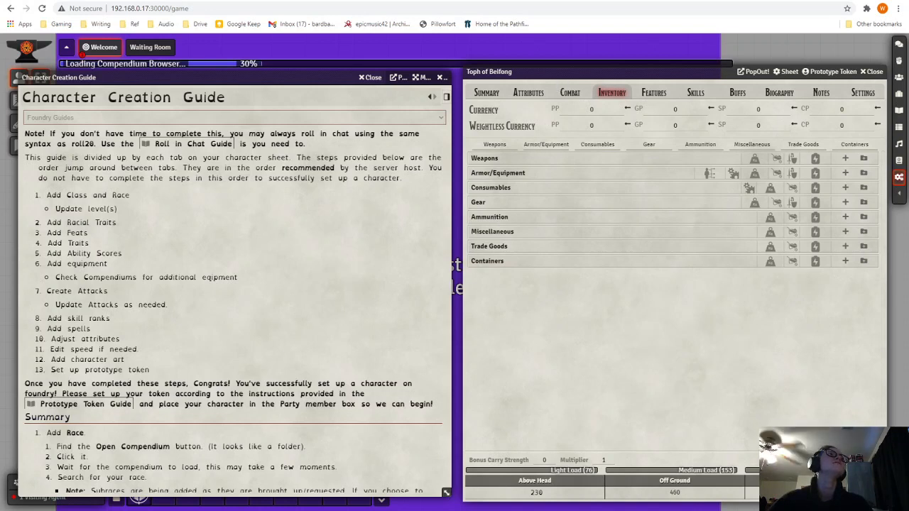
pyautogui.moveTo(881, 496); pyautogui.dragTo(880, 490)
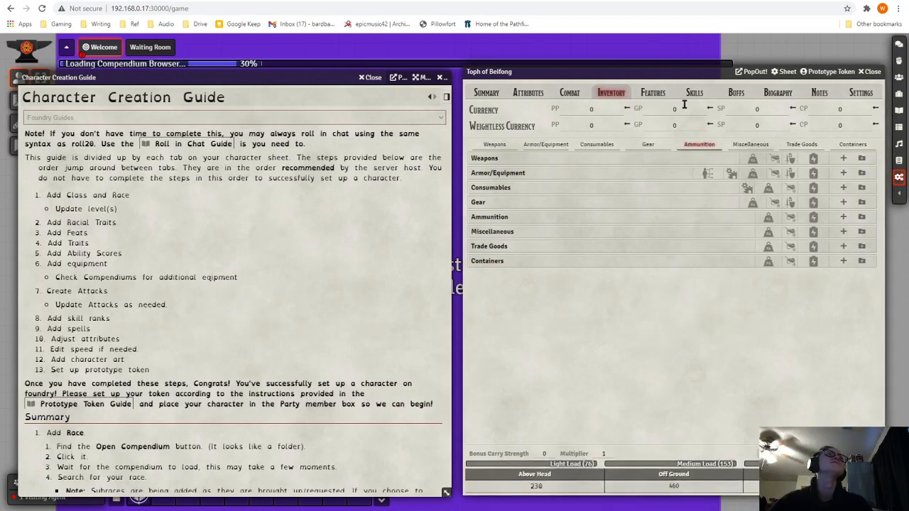
pyautogui.moveTo(671, 79); pyautogui.dragTo(672, 85)
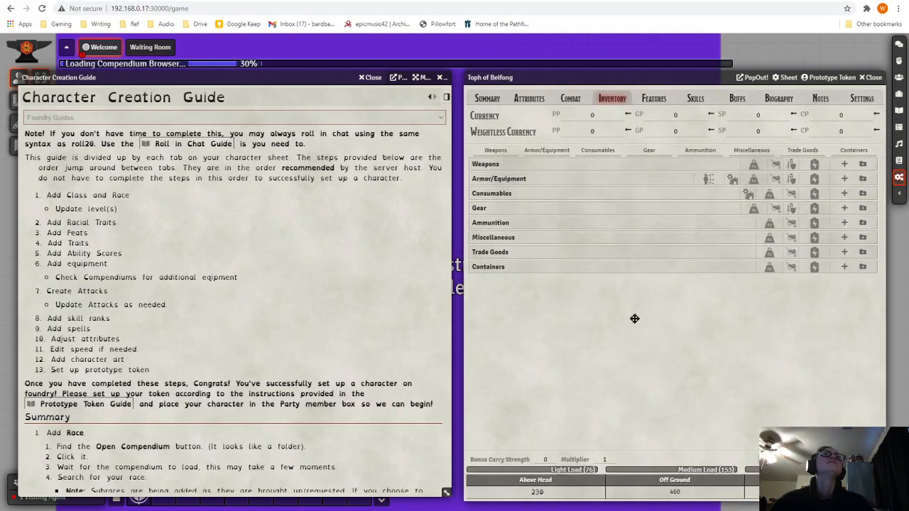
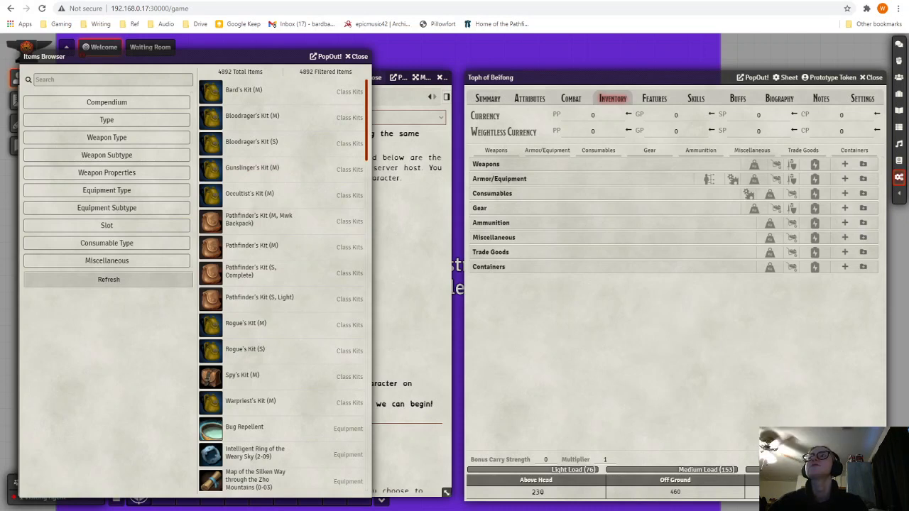
# Step: Search the Items Browser for "battle axe" and add the Battle Axe to the character's inventory
pyautogui.click(74, 76)
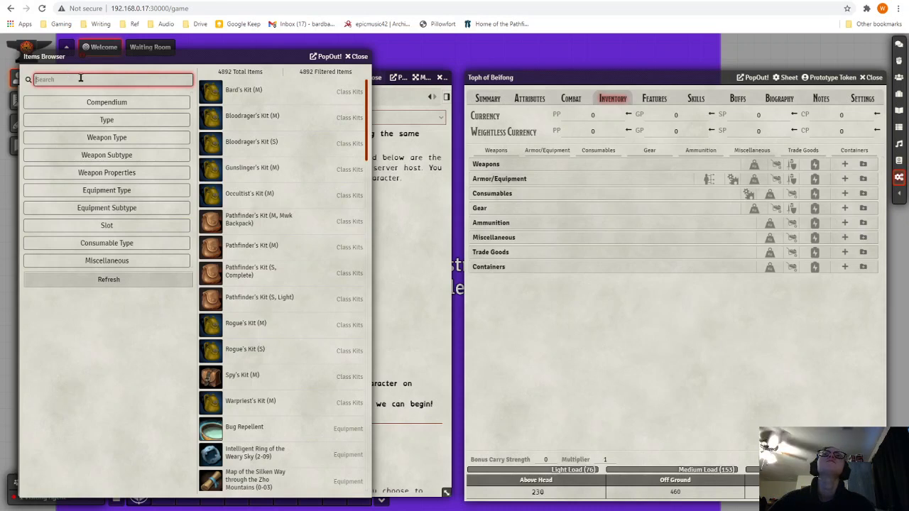
pyautogui.write('bi')
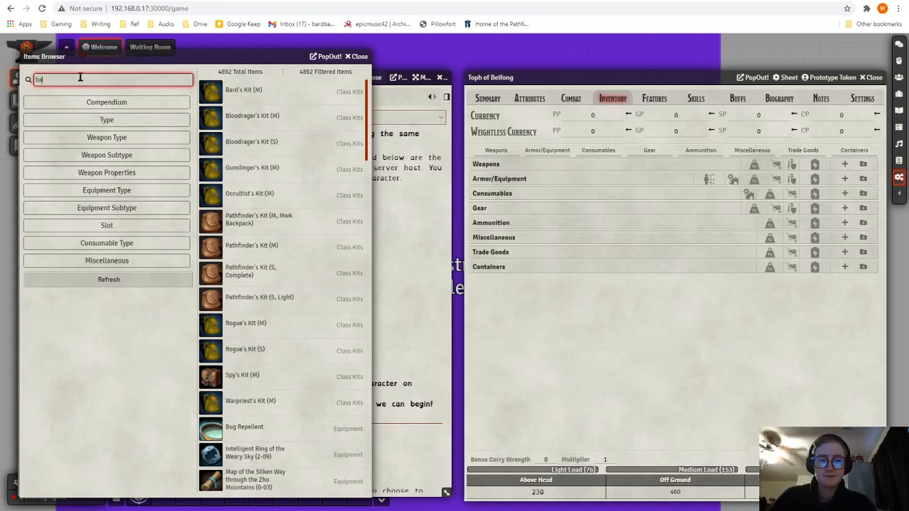
pyautogui.write('ttle axe')
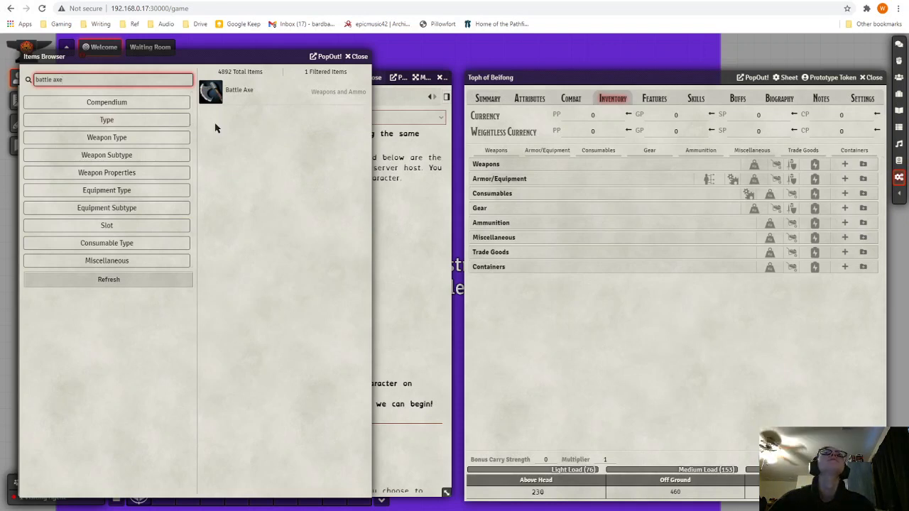
pyautogui.moveTo(245, 94); pyautogui.dragTo(630, 174)
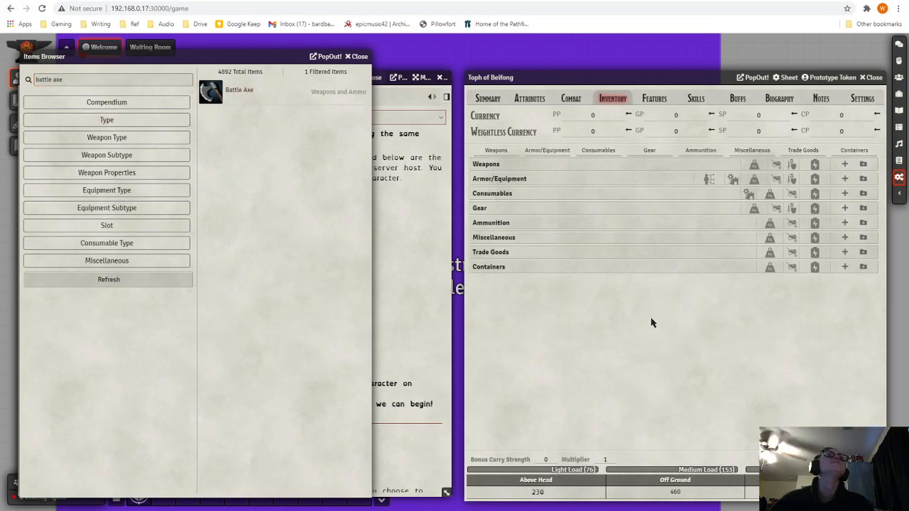
# Step: Search the Items Browser for "studded" and add the Studded Leather Armor to the character's inventory
pyautogui.click(102, 84)
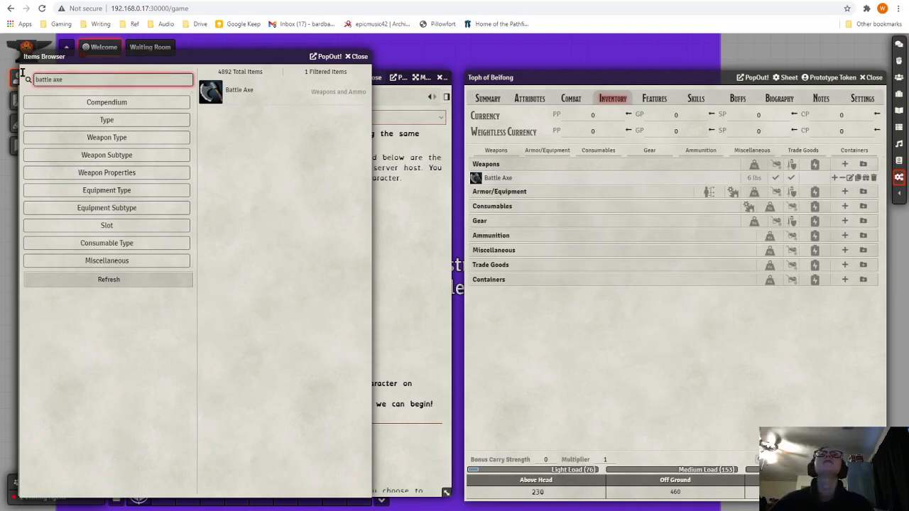
pyautogui.moveTo(33, 78); pyautogui.dragTo(65, 96)
pyautogui.write('st')
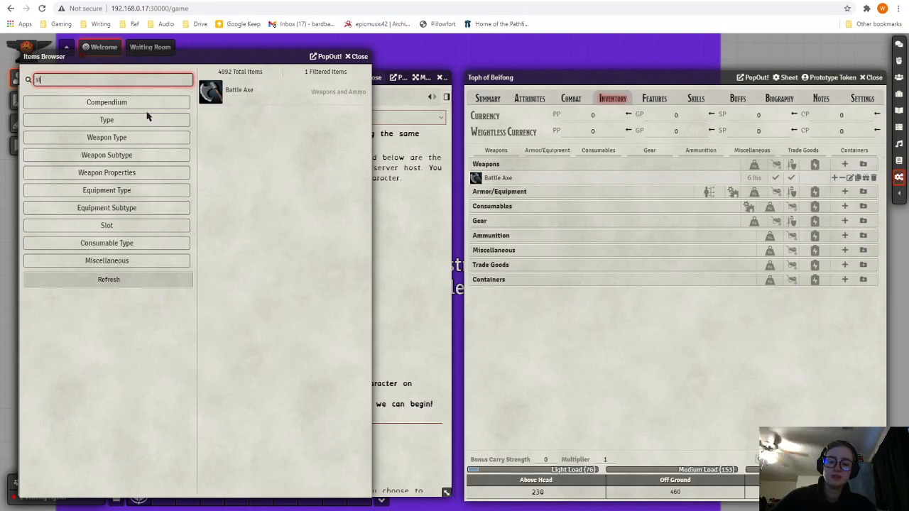
pyautogui.write('udded')
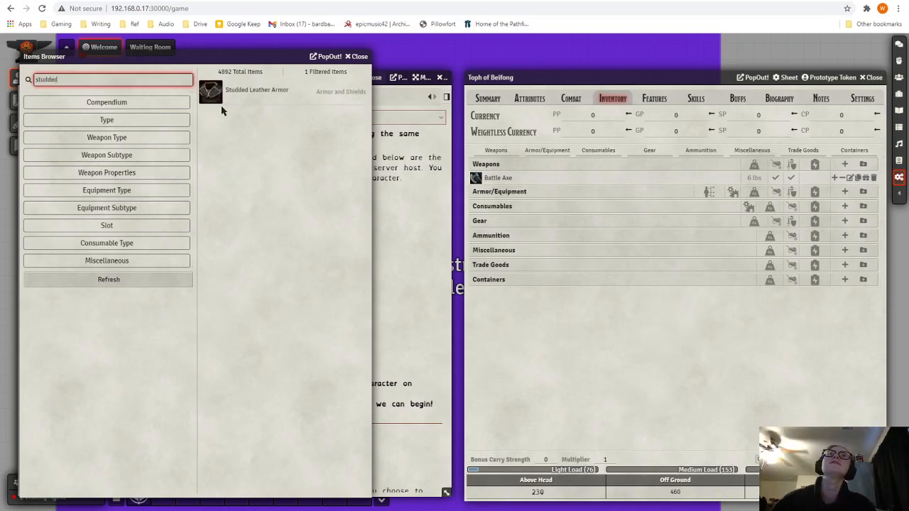
pyautogui.moveTo(241, 90); pyautogui.dragTo(537, 212)
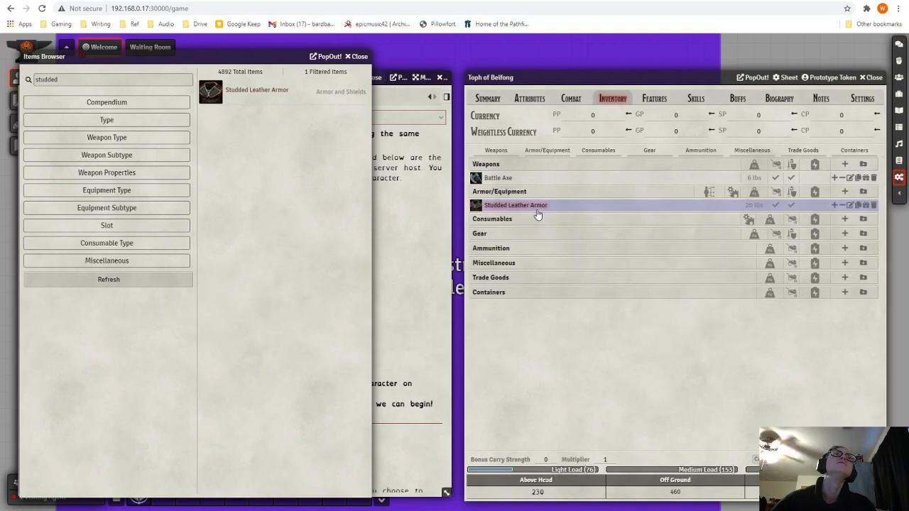
# Step: Search the Items Browser for "explorer" and add "Outfit, Explorer's" to the character's inventory
pyautogui.click(73, 79)
pyautogui.moveTo(73, 79); pyautogui.dragTo(27, 82)
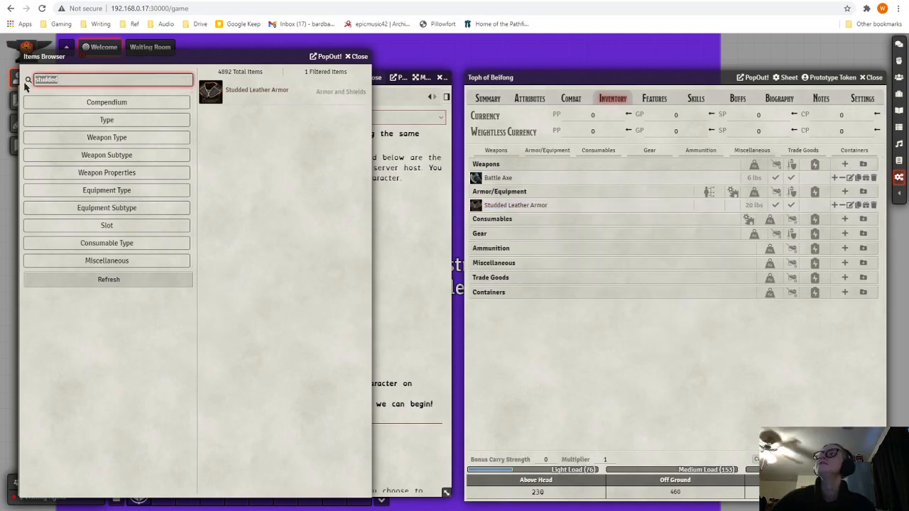
pyautogui.write('d')
pyautogui.write('xplor')
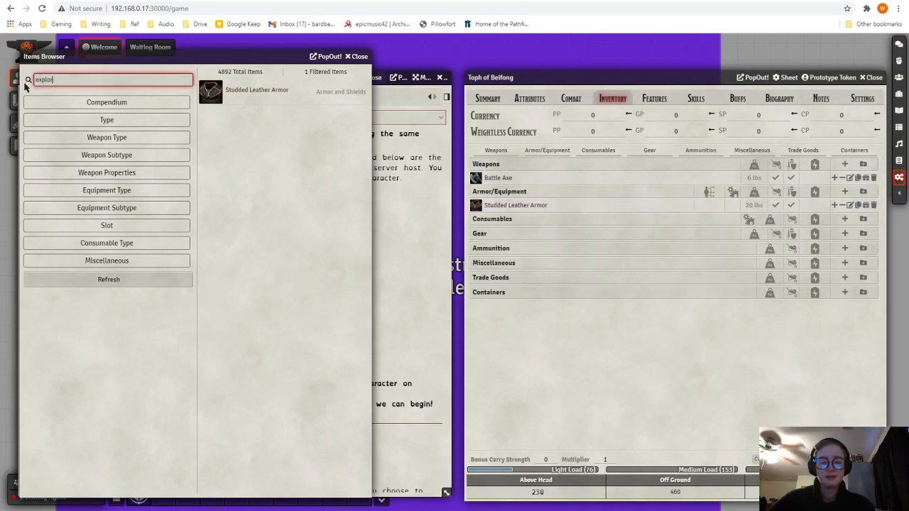
pyautogui.write('er')
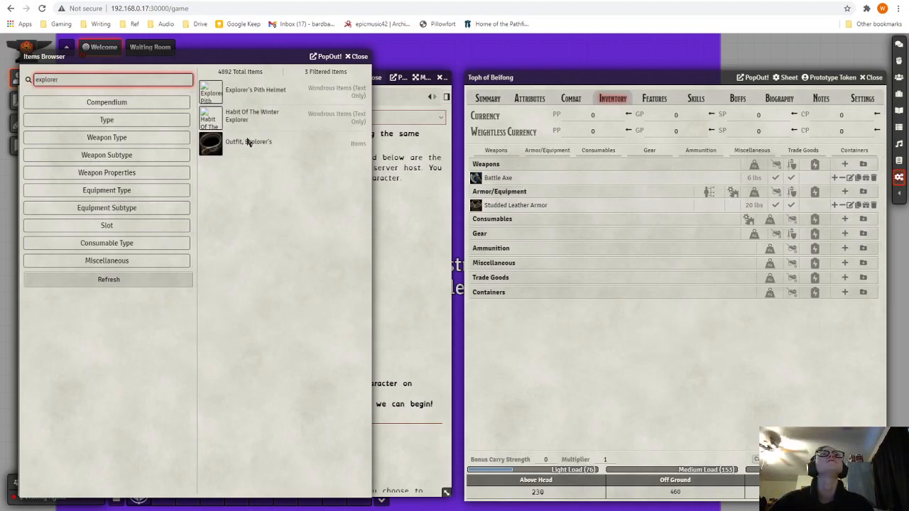
pyautogui.moveTo(249, 142); pyautogui.dragTo(550, 216)
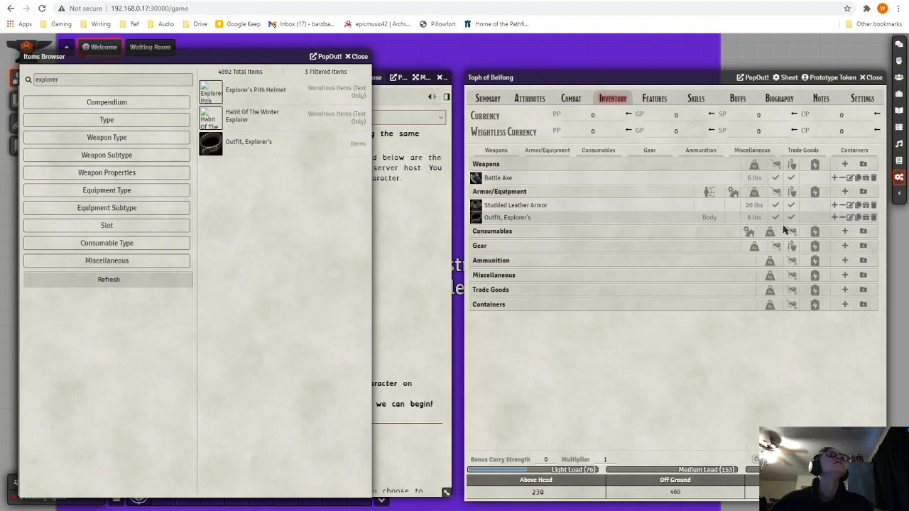
# Step: Replace the item search with "rope" and add the plain Rope to the character's inventory
pyautogui.click(88, 81)
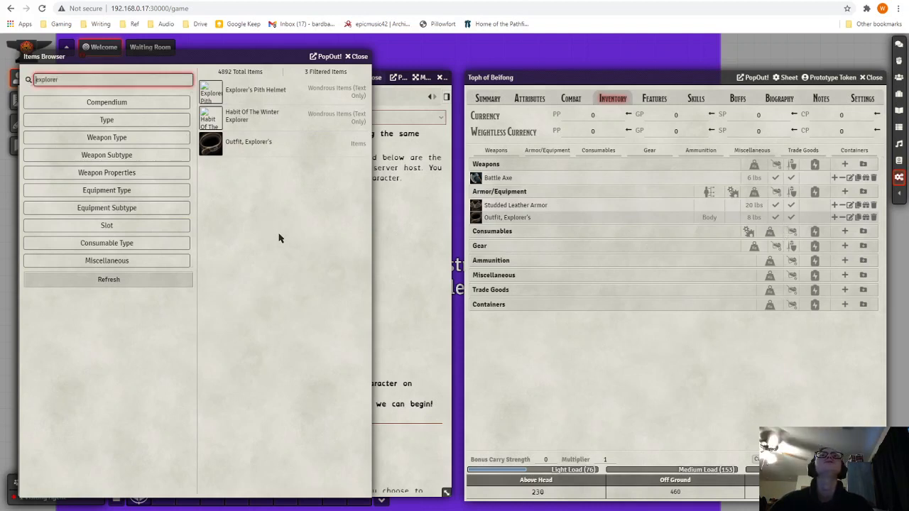
pyautogui.press('Delete')
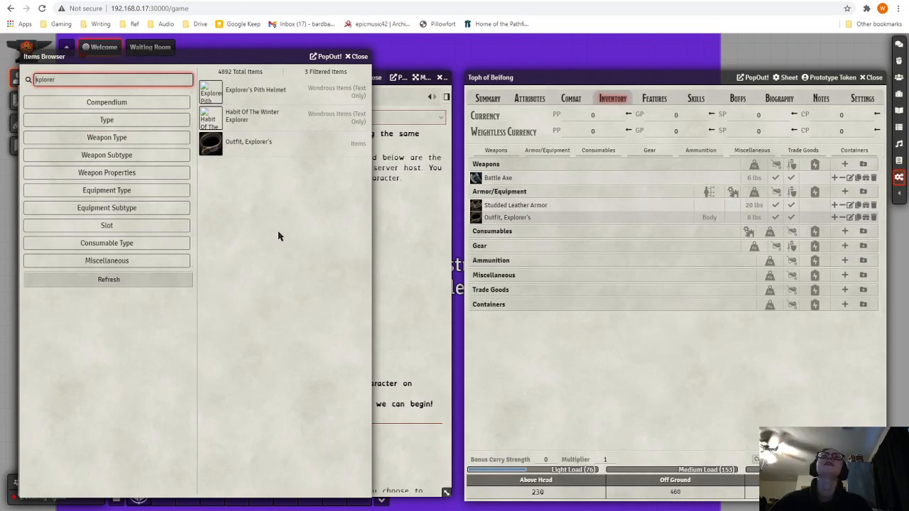
pyautogui.press('Delete')
pyautogui.press('Delete')
pyautogui.press('Delete')
pyautogui.press('Delete')
pyautogui.press('Delete')
pyautogui.press('Delete')
pyautogui.press('Delete')
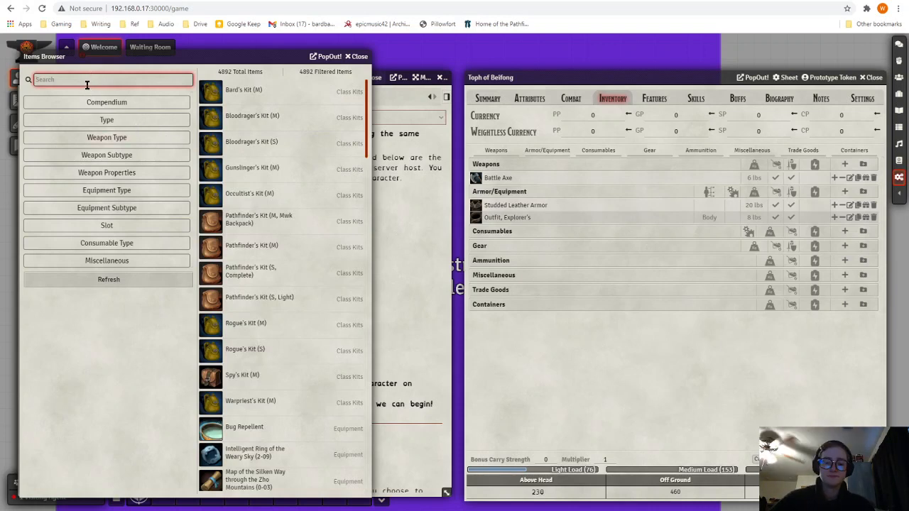
pyautogui.write('rope')
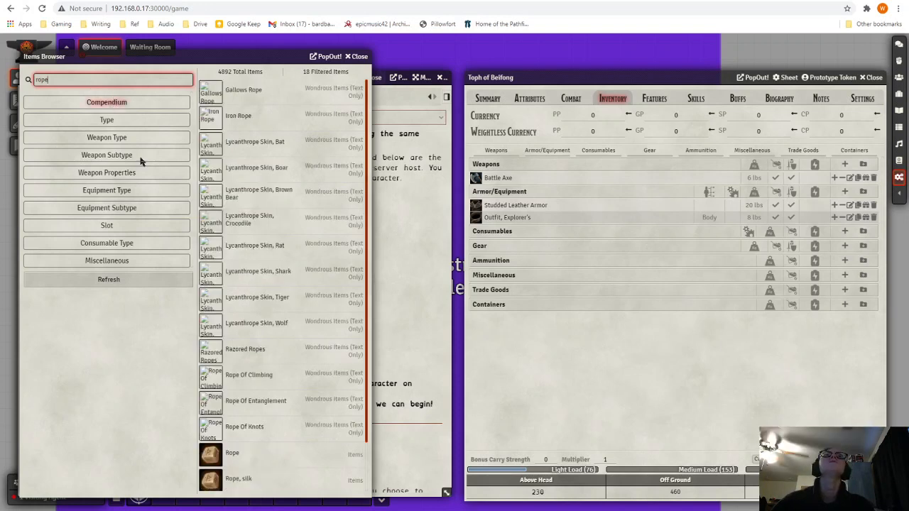
pyautogui.moveTo(231, 455); pyautogui.dragTo(570, 251)
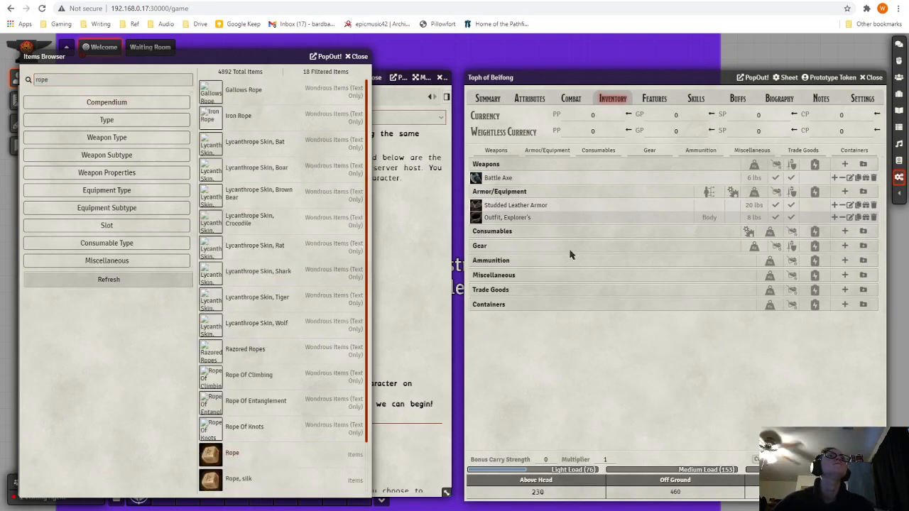
# Step: Search the Items Browser for "blood" and add the Bloodrager's Kit (M) to the character's inventory
pyautogui.click(67, 79)
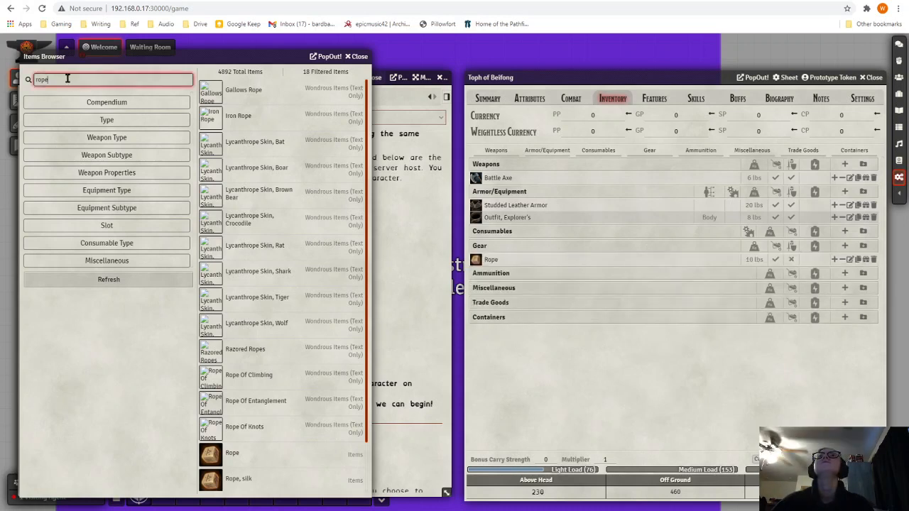
pyautogui.doubleClick(68, 79)
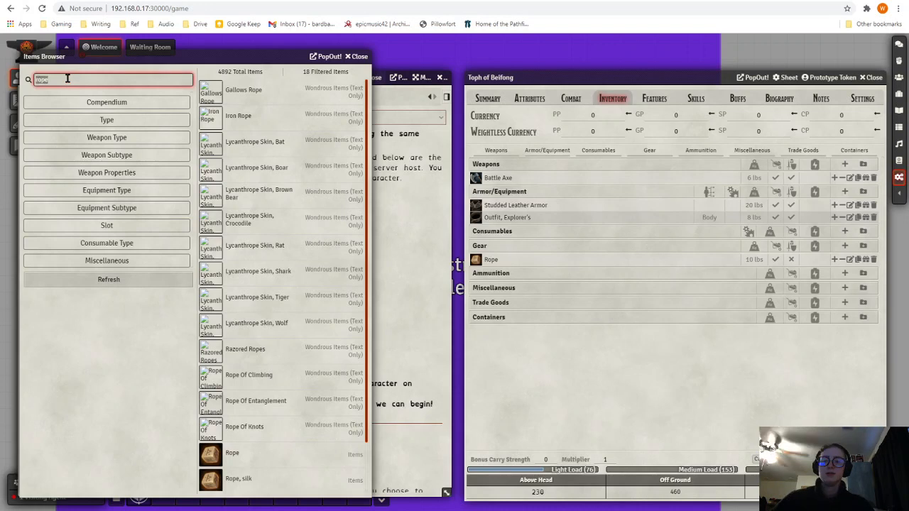
pyautogui.write('blood')
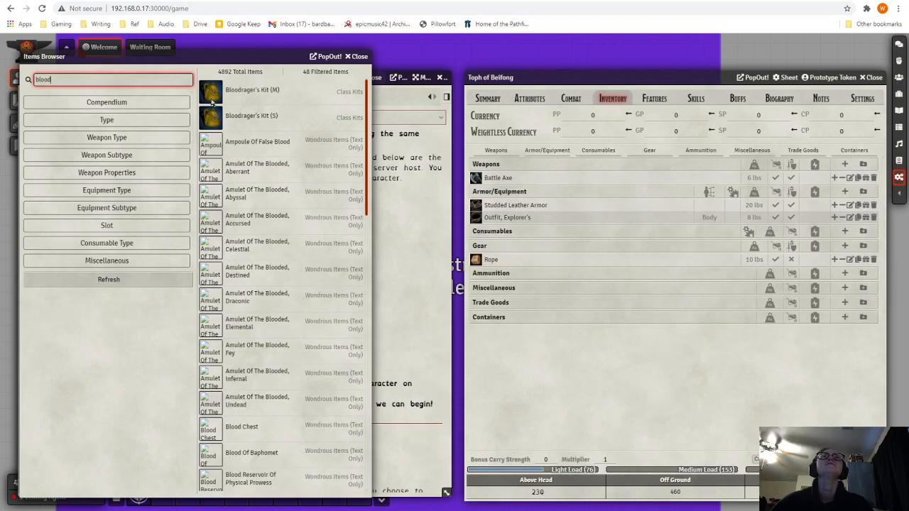
pyautogui.moveTo(252, 92); pyautogui.dragTo(649, 334)
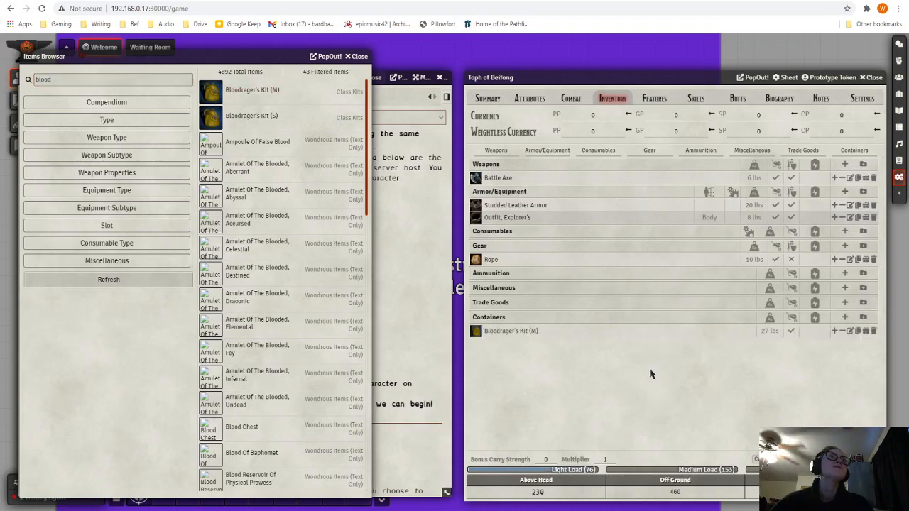
# Step: Search the Items Browser for "cleric" and examine the weight of "Kit, Cleric's" on its item sheet
pyautogui.click(72, 80)
pyautogui.moveTo(71, 80); pyautogui.dragTo(17, 78)
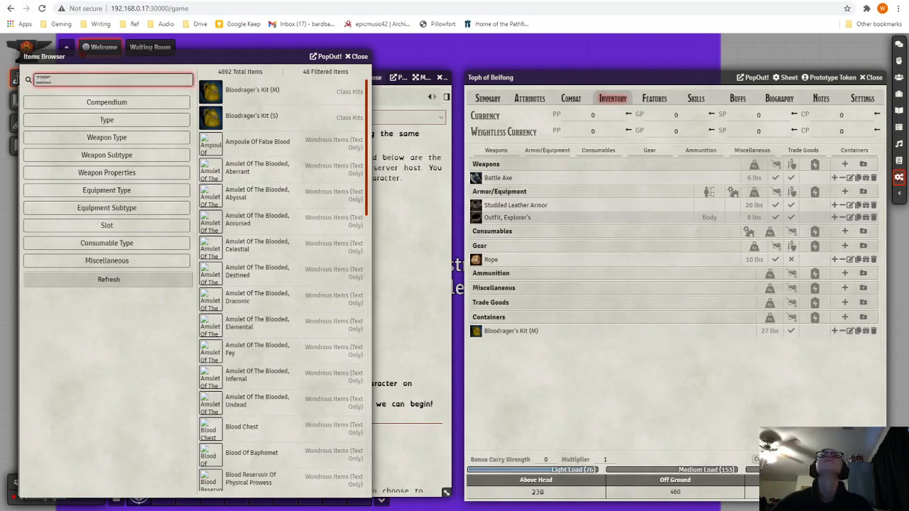
pyautogui.write('cleric')
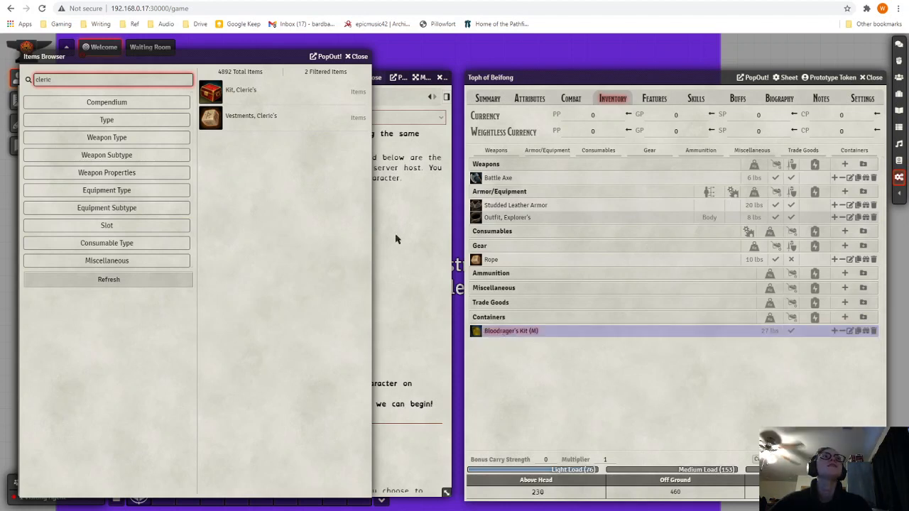
pyautogui.moveTo(238, 91); pyautogui.dragTo(436, 282)
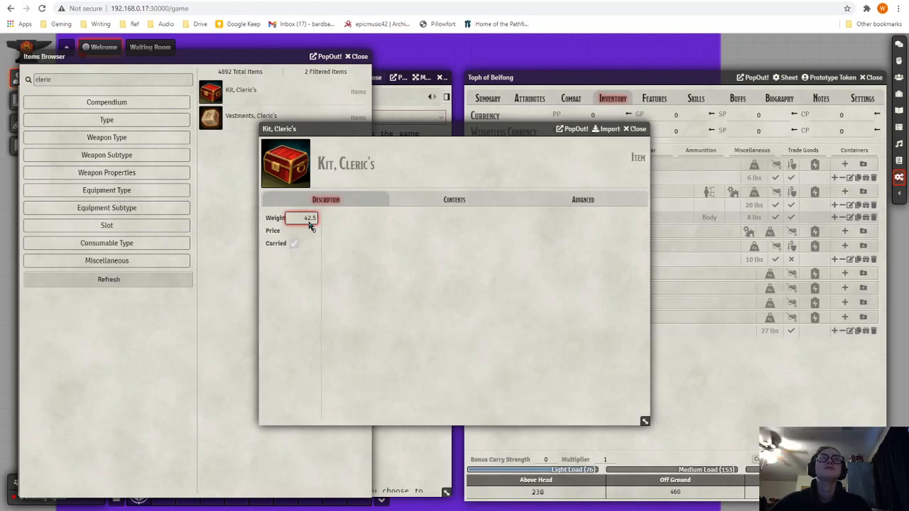
pyautogui.click(637, 130)
# Step: Switch to Archives of Nethys, look up the Cleric's kit weight in the miscellaneous equipment's Kits list, and return to Foundry
pyautogui.click(258, 2)
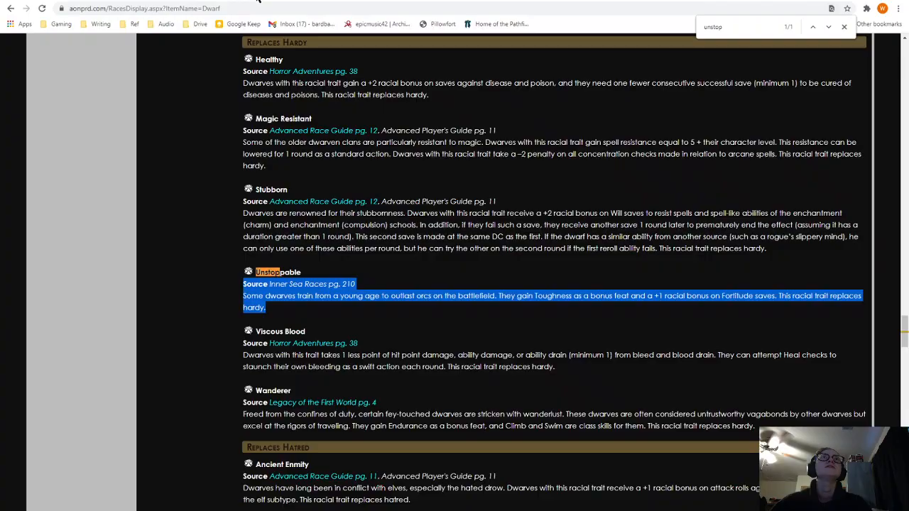
pyautogui.scroll(15, 247, 178)
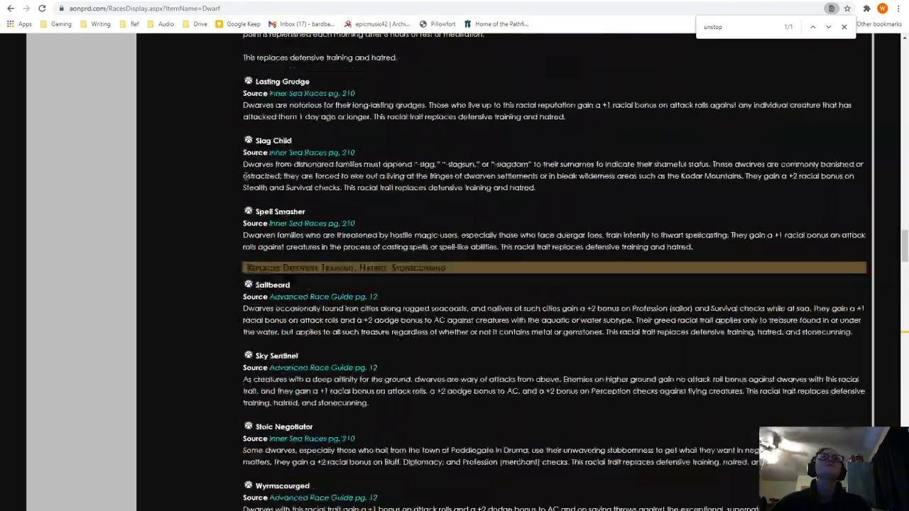
pyautogui.scroll(20, 245, 176)
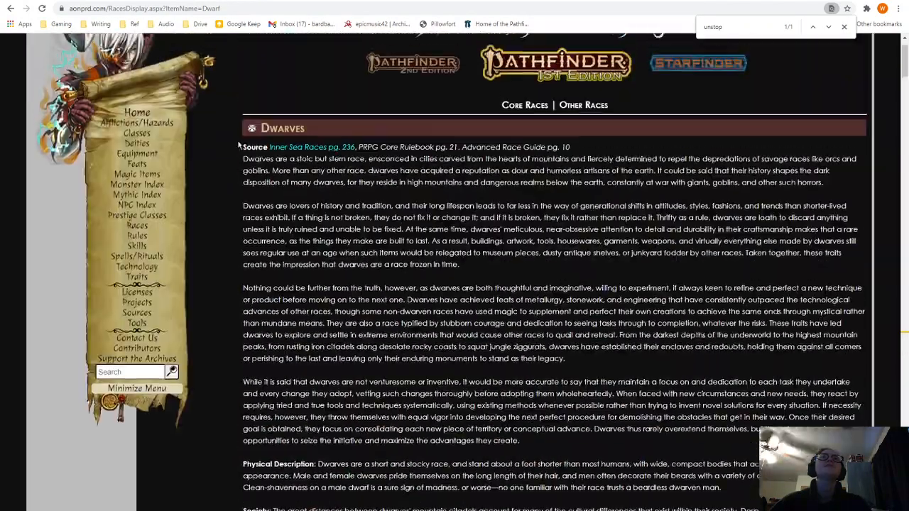
pyautogui.scroll(2, 239, 145)
pyautogui.click(142, 203)
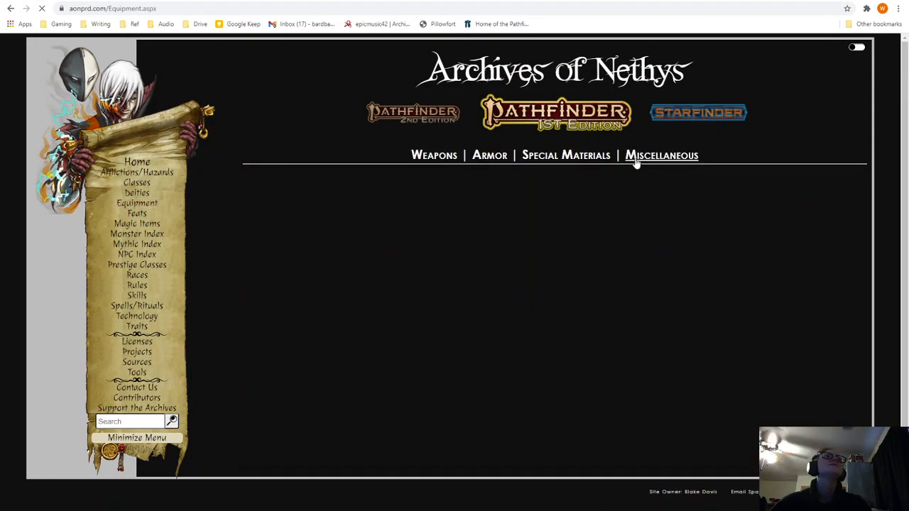
pyautogui.click(636, 162)
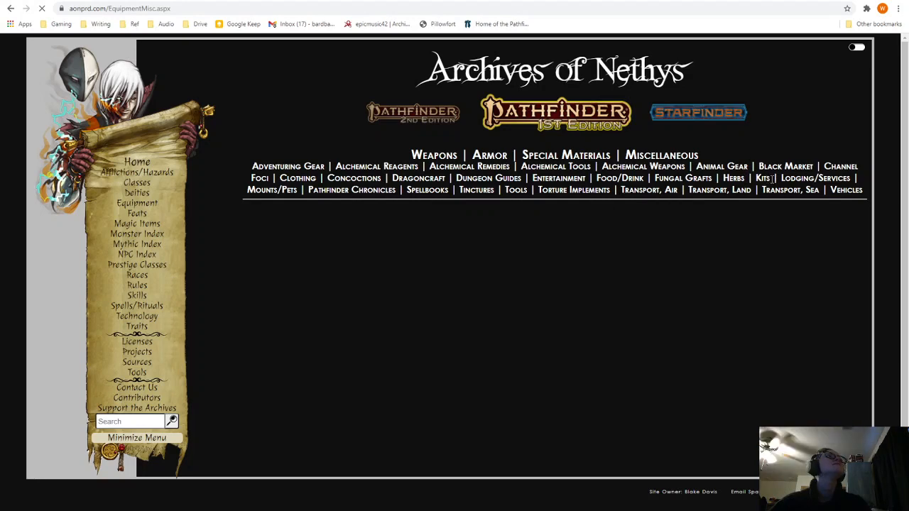
pyautogui.click(763, 178)
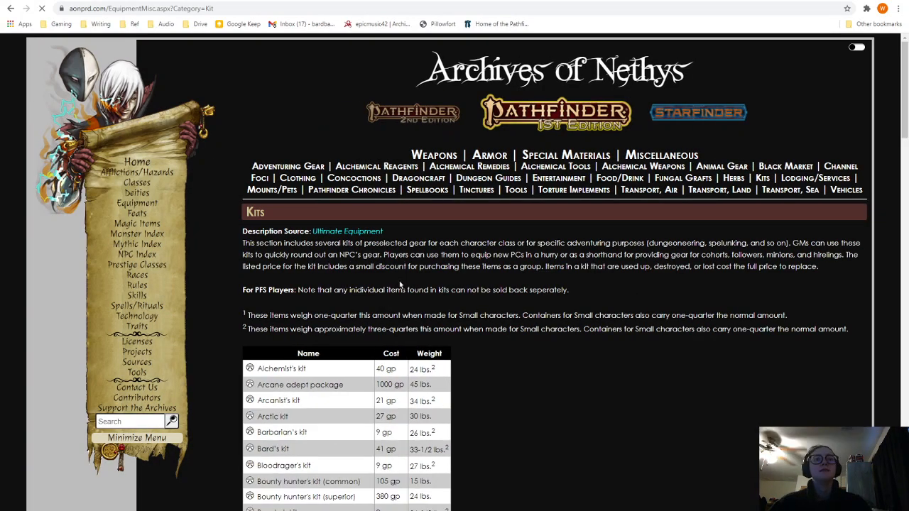
pyautogui.scroll(-5, 366, 294)
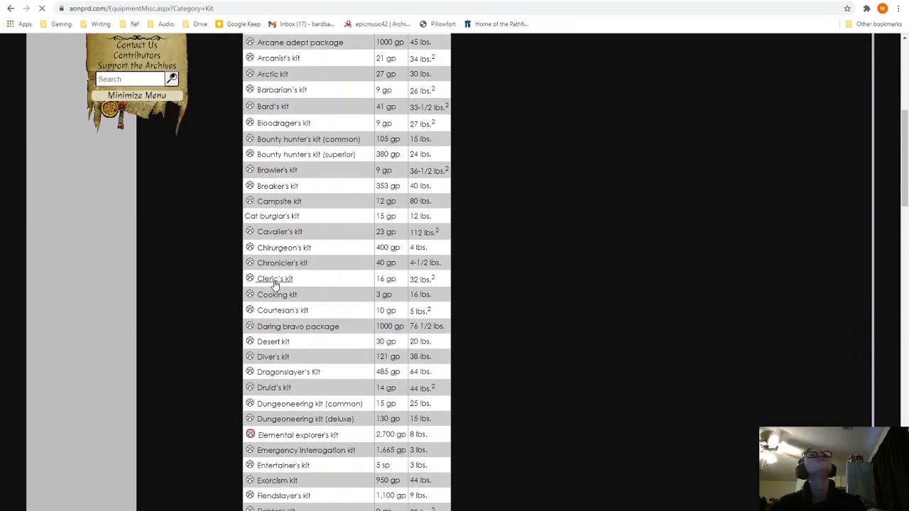
pyautogui.moveTo(409, 288); pyautogui.dragTo(439, 284)
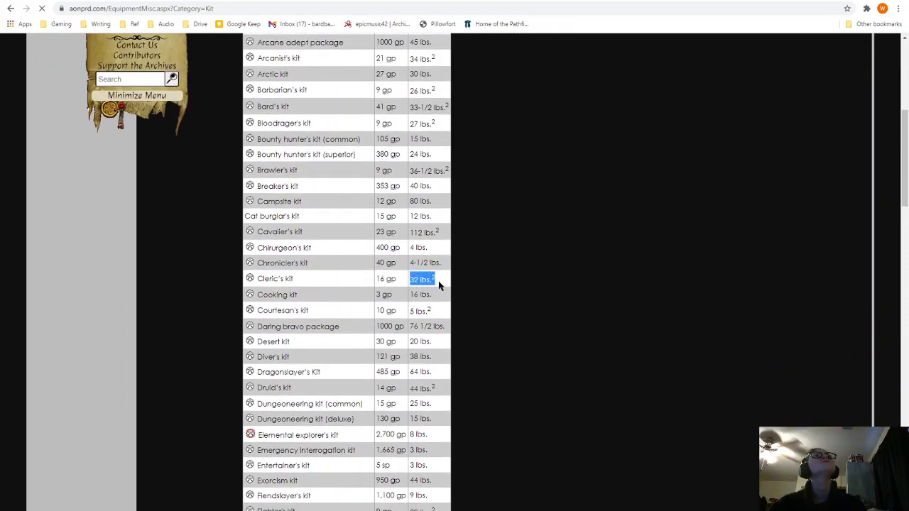
pyautogui.click(501, 285)
pyautogui.click(114, 1)
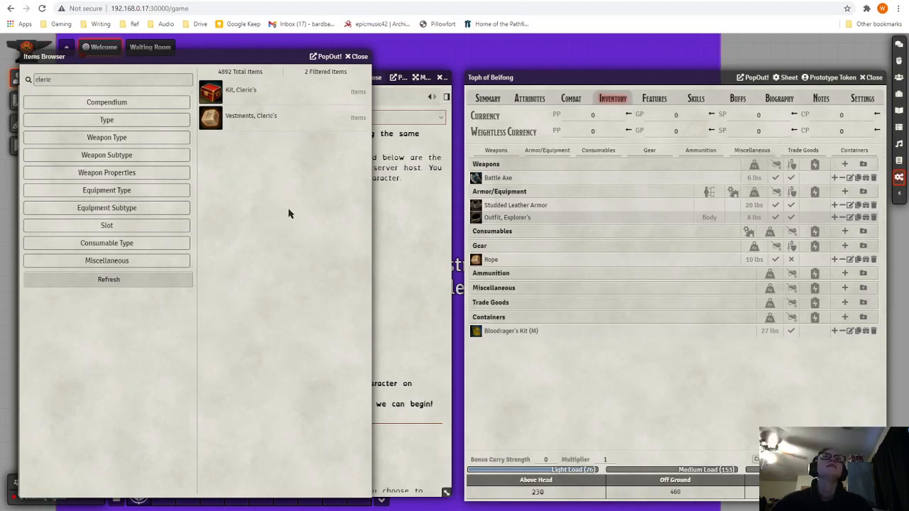
# Step: Clear the "cleric" item search, refresh the full item list, and close the Items Browser
pyautogui.click(66, 76)
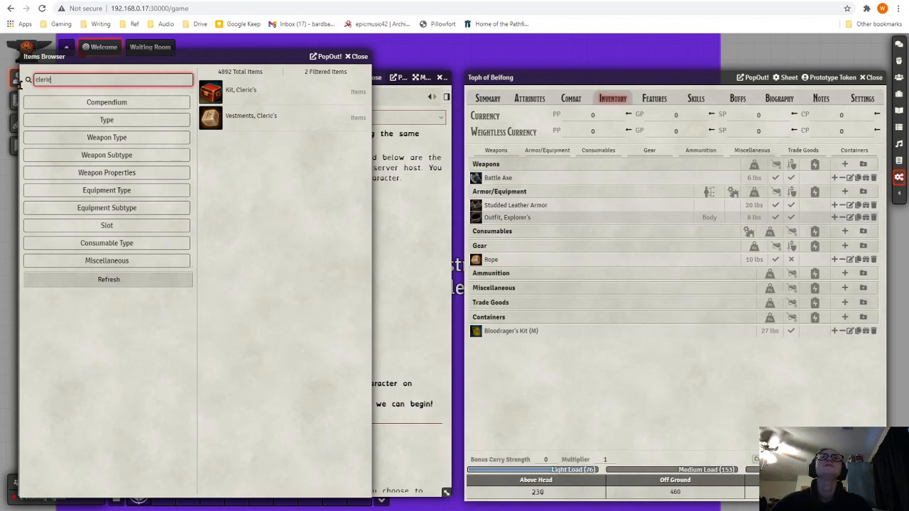
pyautogui.moveTo(20, 85); pyautogui.dragTo(17, 88)
pyautogui.press('BackSpace')
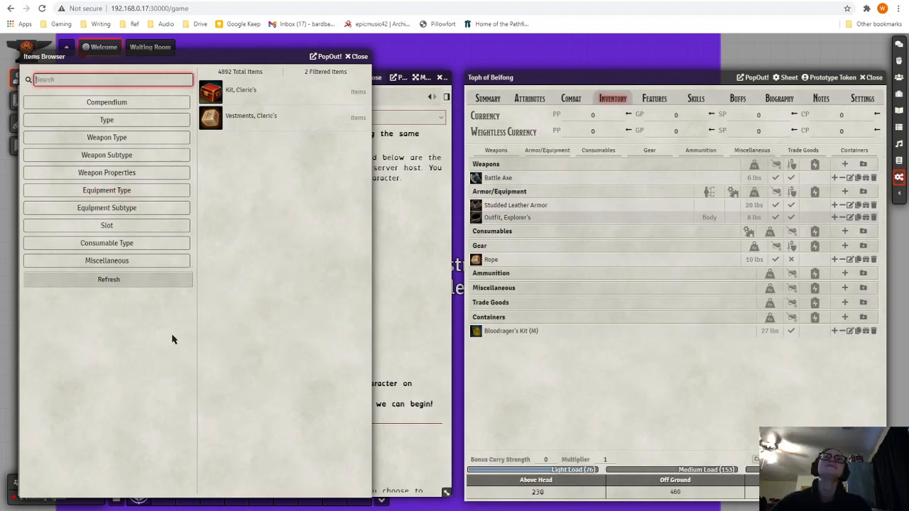
pyautogui.click(172, 339)
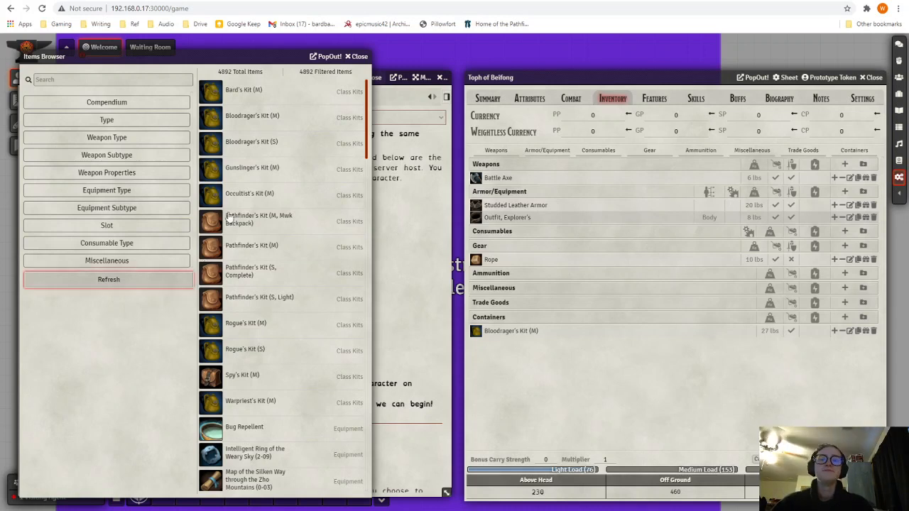
pyautogui.click(356, 56)
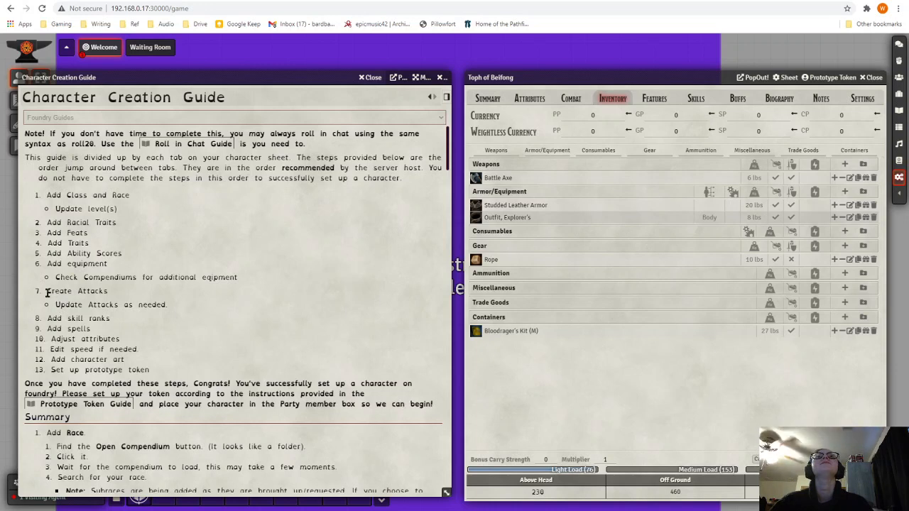
# Step: Follow the guide's Create Attacks step by creating an attack from the Battle Axe's weapon details
pyautogui.tripleClick(100, 286)
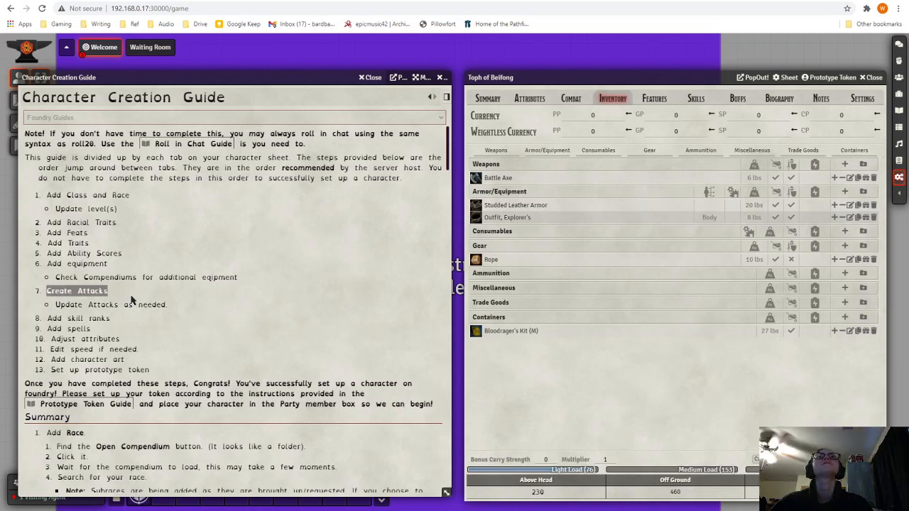
pyautogui.click(82, 304)
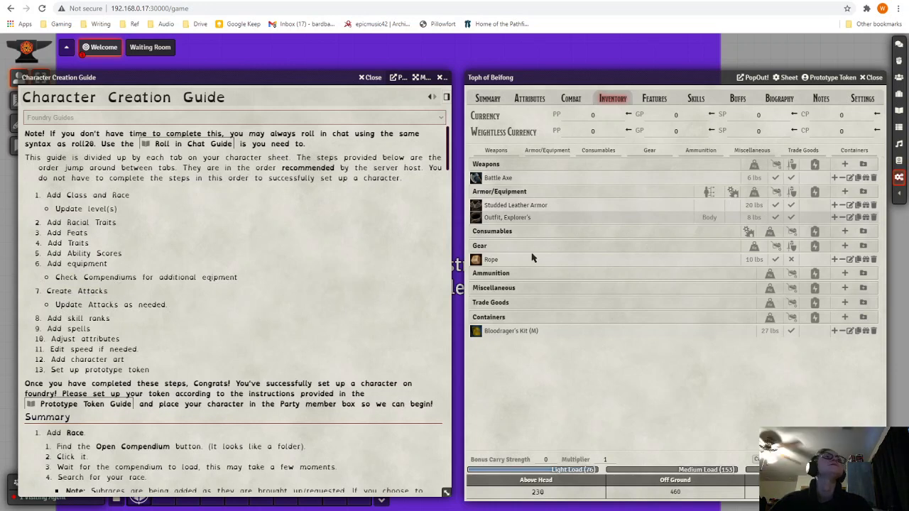
pyautogui.click(851, 178)
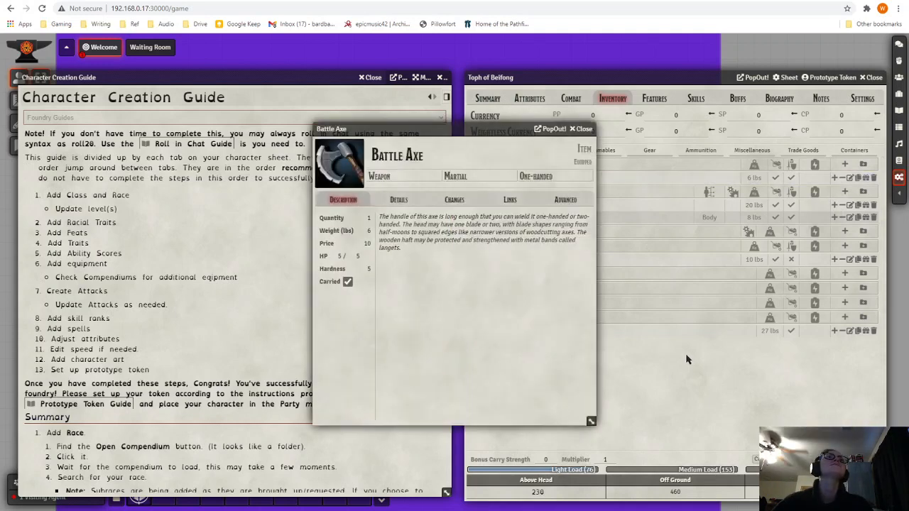
pyautogui.click(402, 200)
pyautogui.scroll(-3, 387, 280)
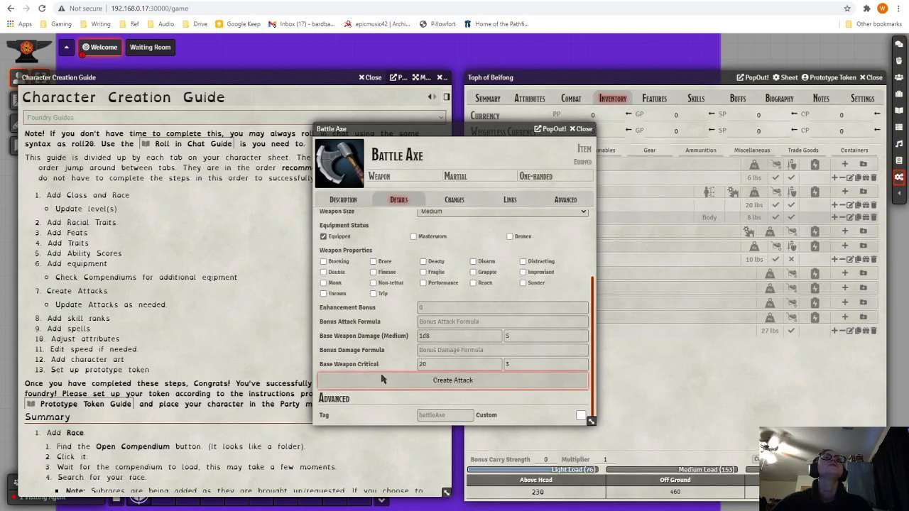
pyautogui.click(450, 386)
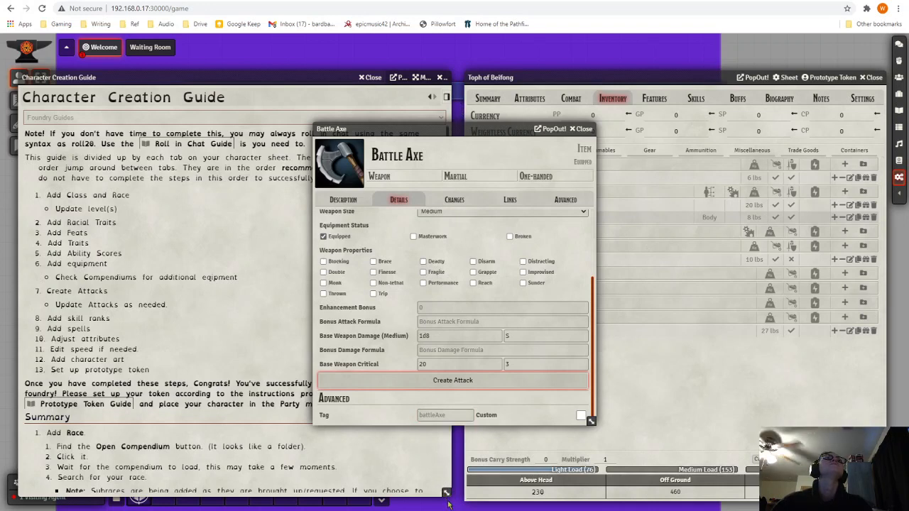
# Step: Shrink the Character Creation Guide, move it away from the Battle Axe sheet, and mark the Battle Axe as not equipped
pyautogui.moveTo(448, 499); pyautogui.dragTo(411, 458)
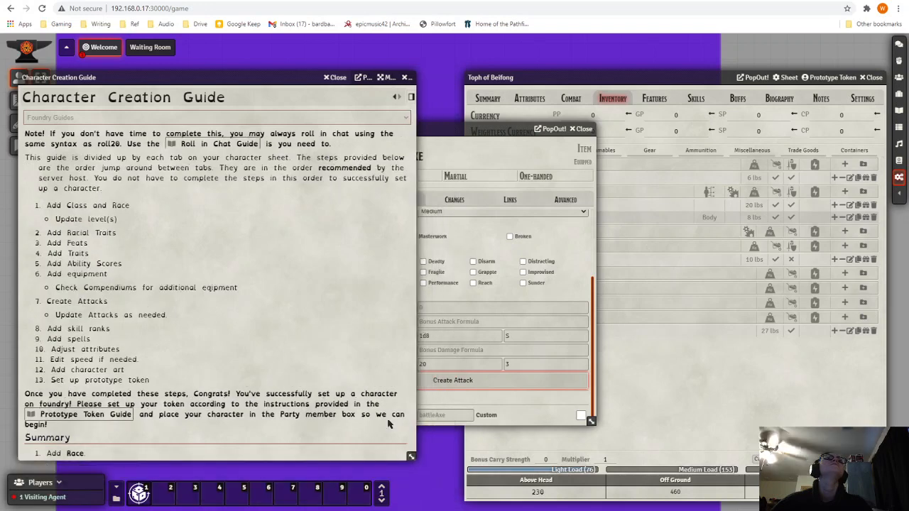
pyautogui.moveTo(357, 321); pyautogui.dragTo(355, 307)
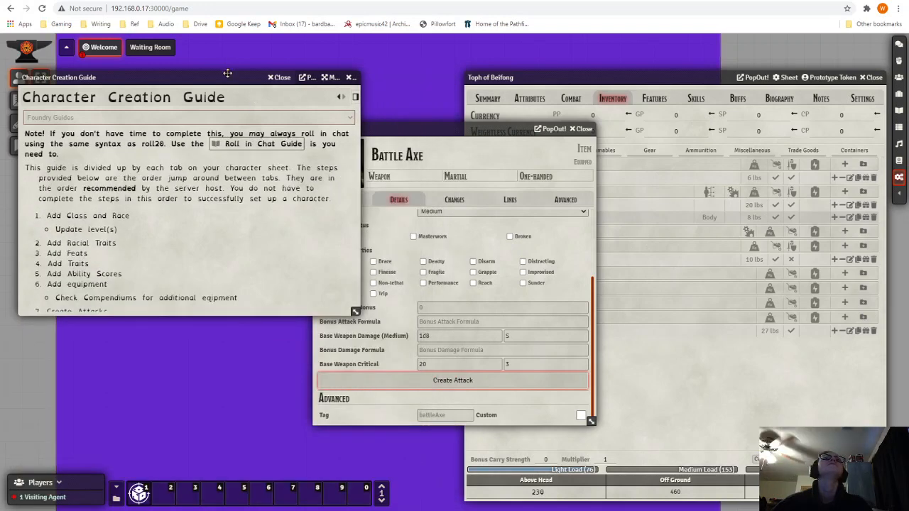
pyautogui.moveTo(229, 78); pyautogui.dragTo(247, 271)
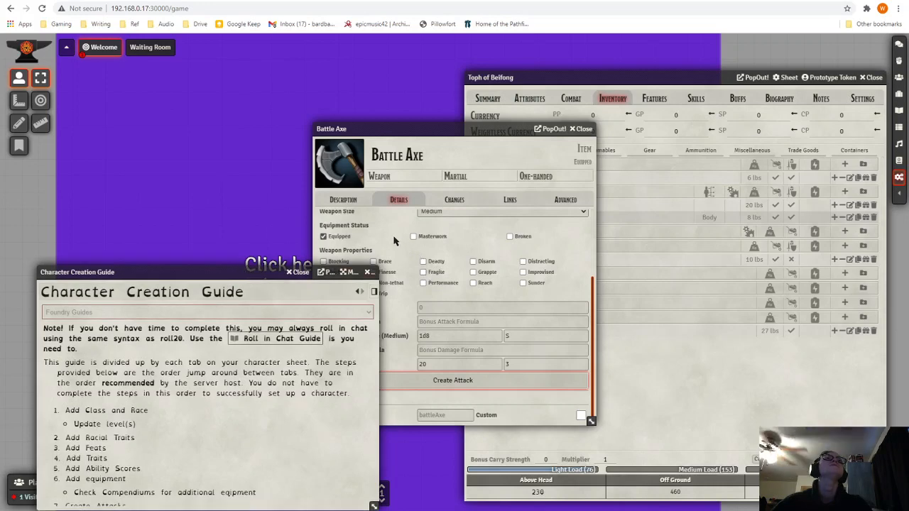
pyautogui.click(323, 236)
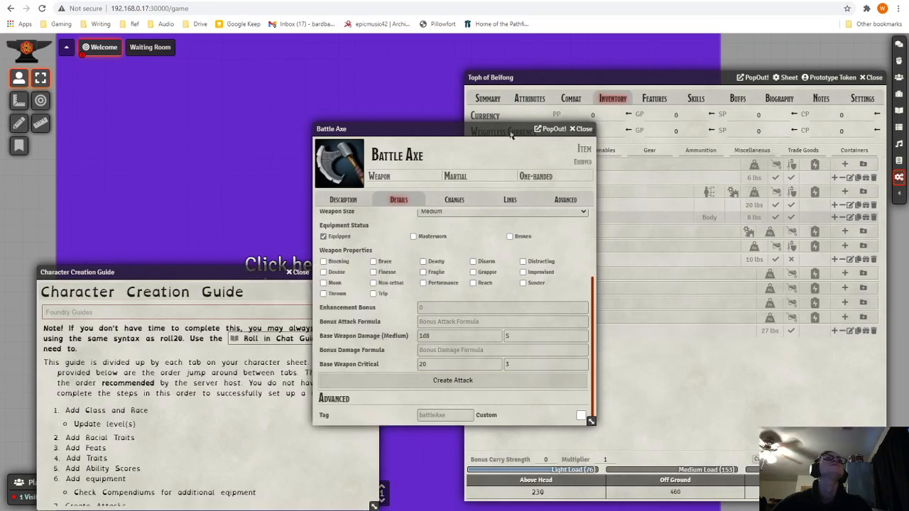
# Step: Delete the Battle Axe from the character's weapon attacks and return to the Battle Axe item sheet
pyautogui.click(568, 99)
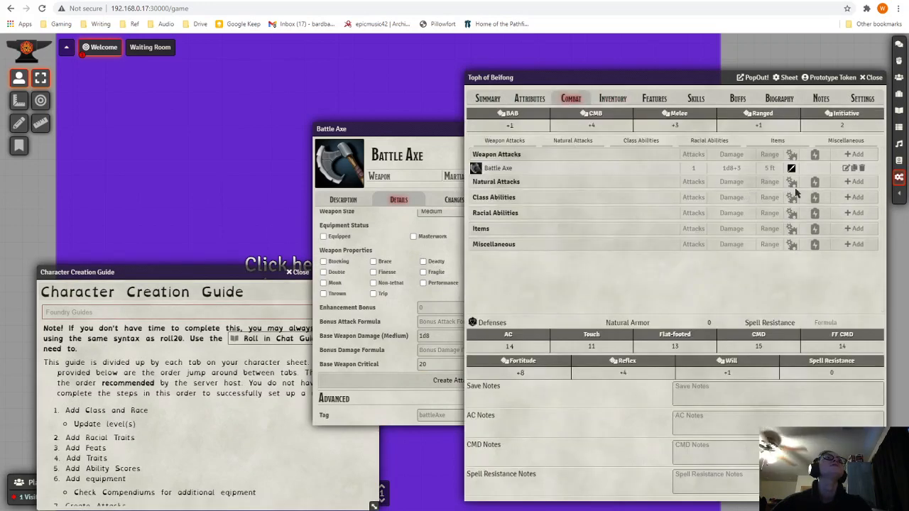
pyautogui.click(861, 168)
pyautogui.click(409, 288)
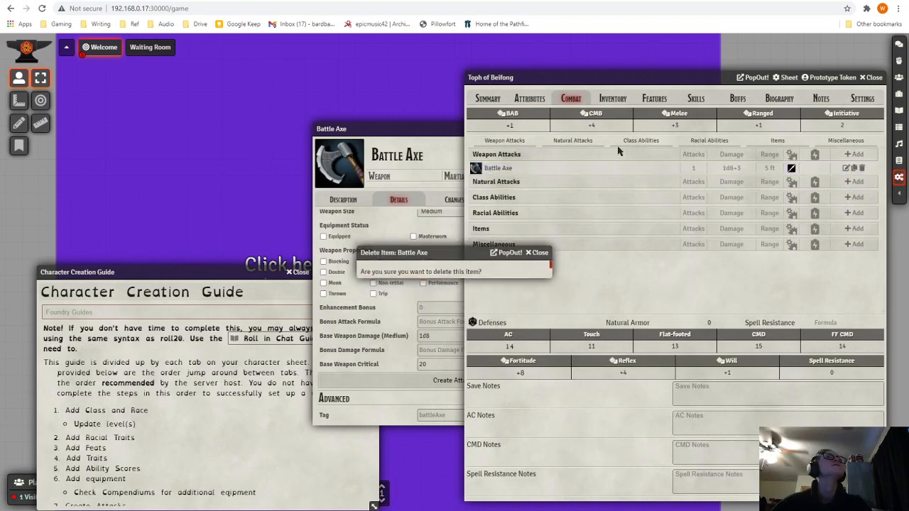
pyautogui.click(611, 101)
pyautogui.click(436, 128)
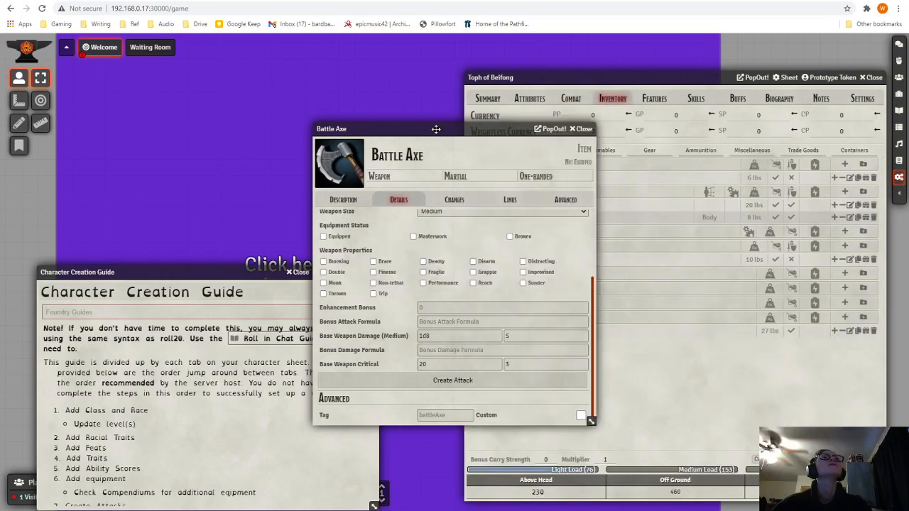
# Step: Resize the Character Creation Guide even smaller and place it below the Battle Axe's equipment status options
pyautogui.moveTo(246, 272); pyautogui.dragTo(242, 69)
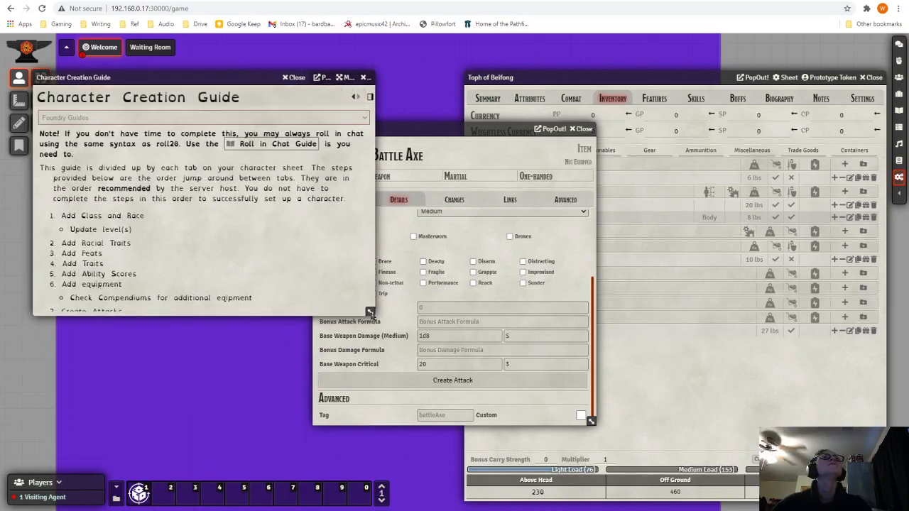
pyautogui.moveTo(370, 311); pyautogui.dragTo(424, 447)
pyautogui.moveTo(339, 307); pyautogui.dragTo(328, 277)
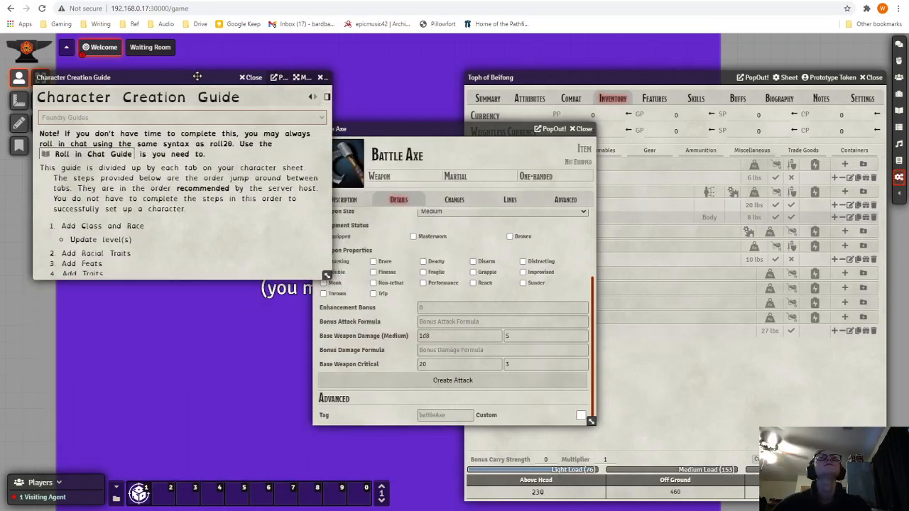
pyautogui.moveTo(196, 76); pyautogui.dragTo(220, 364)
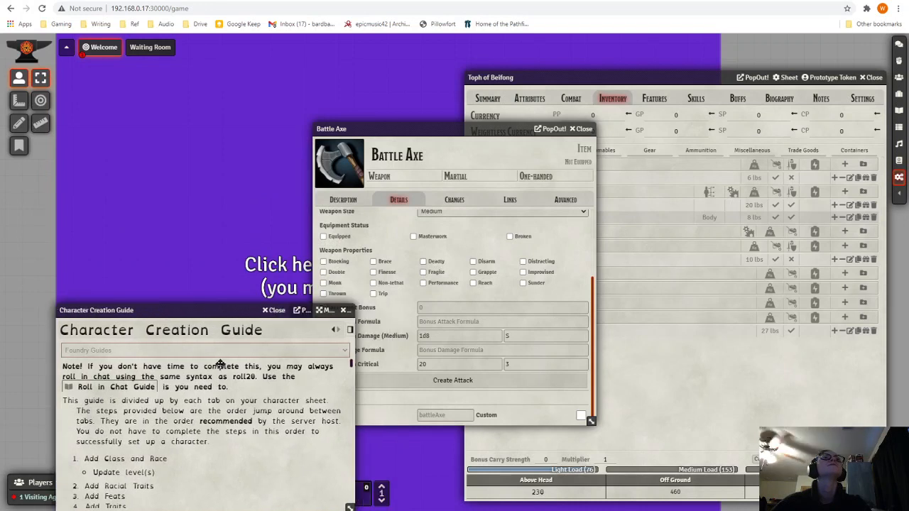
# Step: Create a new attack from the Battle Axe's weapon details and close its item sheet
pyautogui.click(392, 341)
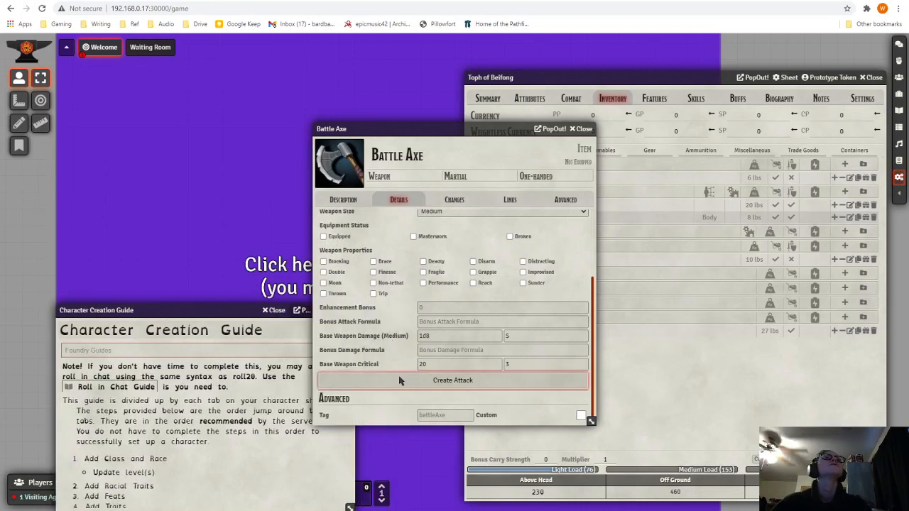
pyautogui.click(425, 384)
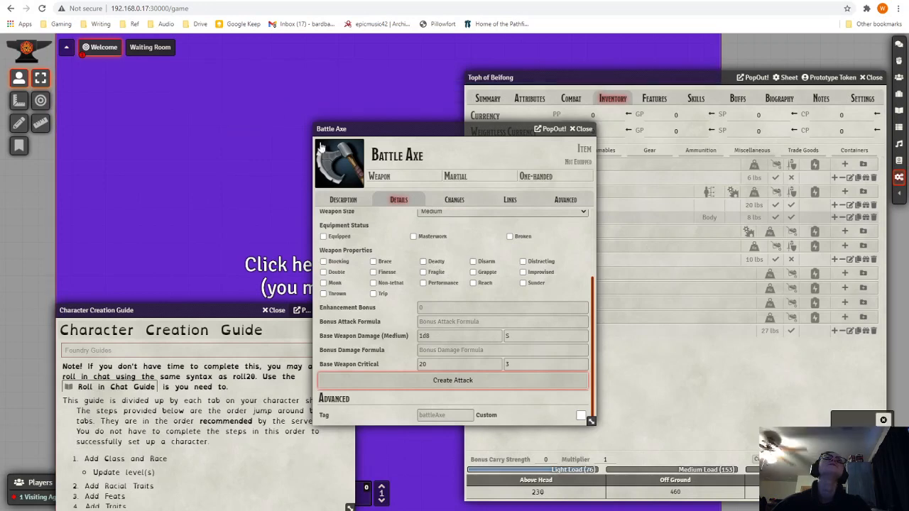
pyautogui.press('Escape')
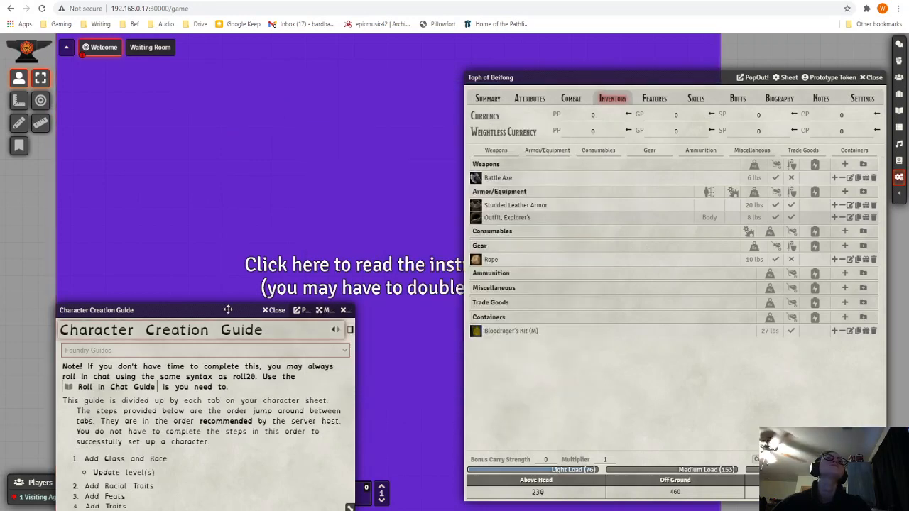
# Step: Move the Character Creation Guide beside the character sheet, enlarge it to full height, and show the character's combat section
pyautogui.moveTo(224, 306); pyautogui.dragTo(187, 82)
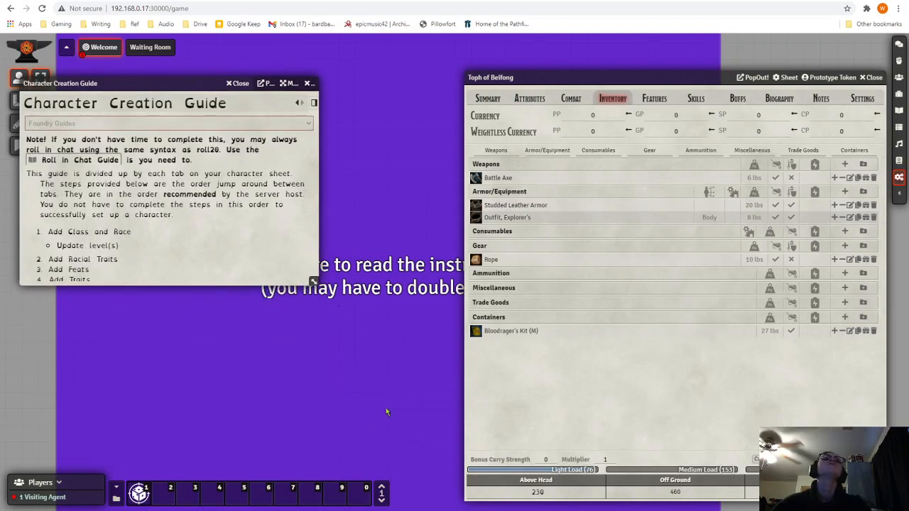
pyautogui.moveTo(386, 412); pyautogui.dragTo(440, 507)
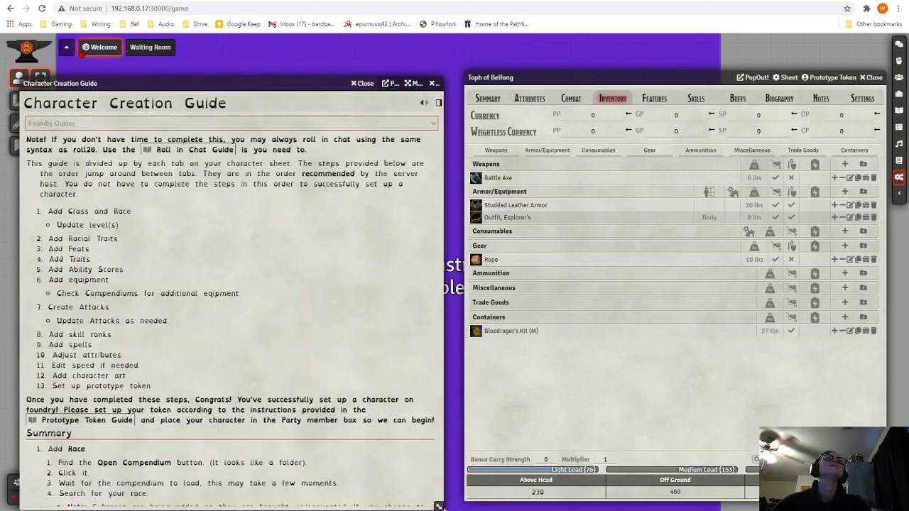
pyautogui.click(576, 102)
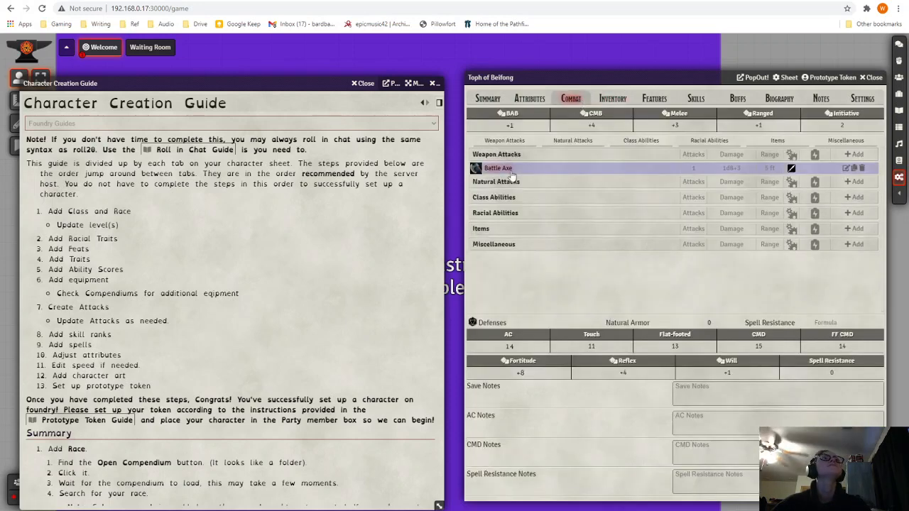
# Step: Review the Battle Axe weapon attack's details, including its usage, action, extra attack and damage formula settings
pyautogui.click(846, 169)
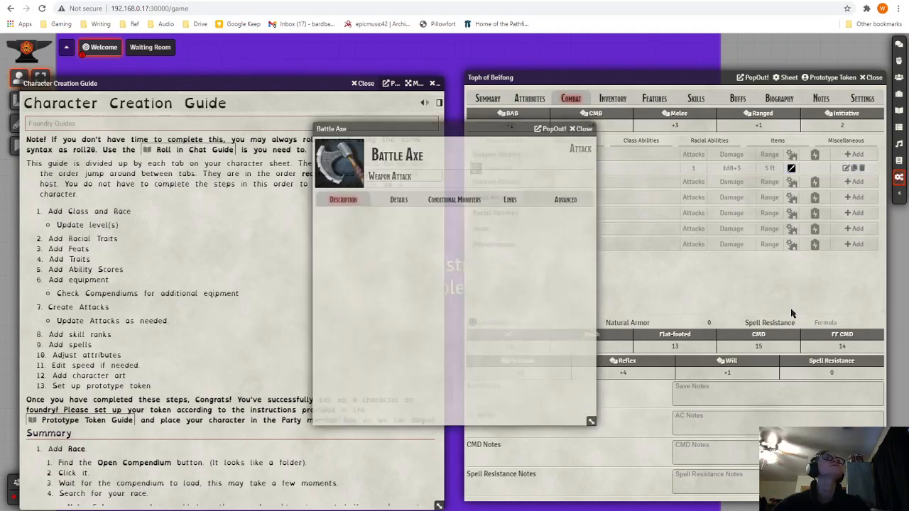
pyautogui.click(391, 201)
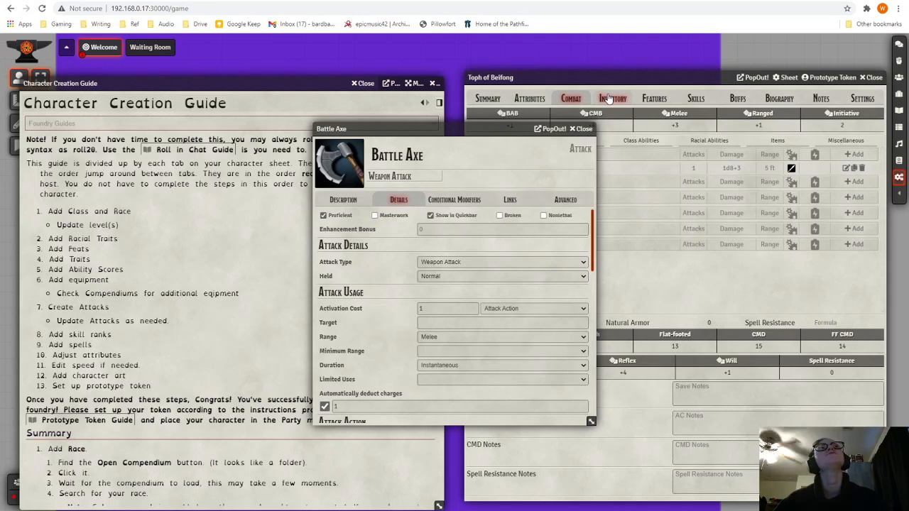
pyautogui.click(436, 229)
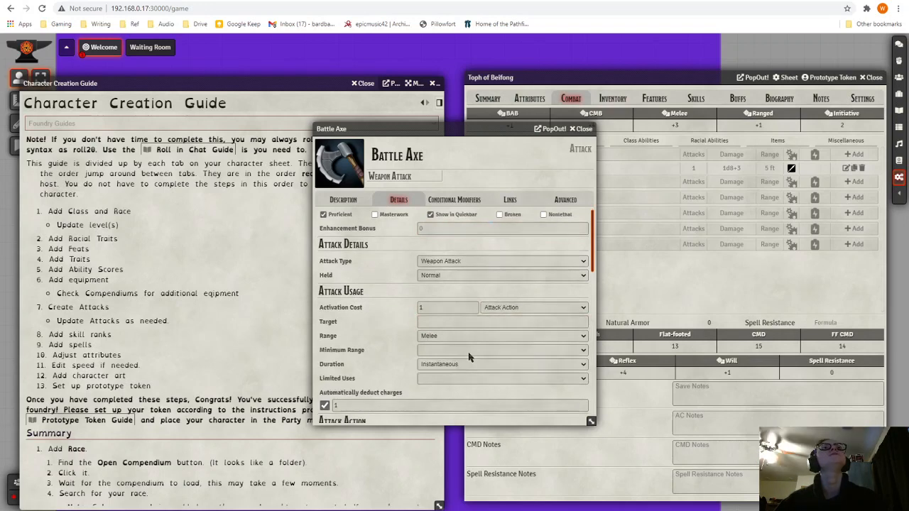
pyautogui.scroll(-3, 471, 353)
pyautogui.scroll(-3, 454, 347)
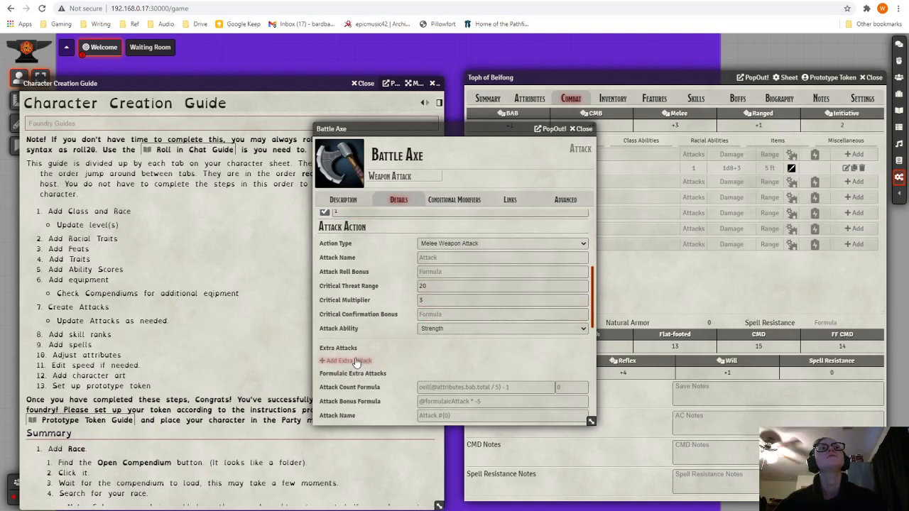
pyautogui.scroll(-2, 369, 354)
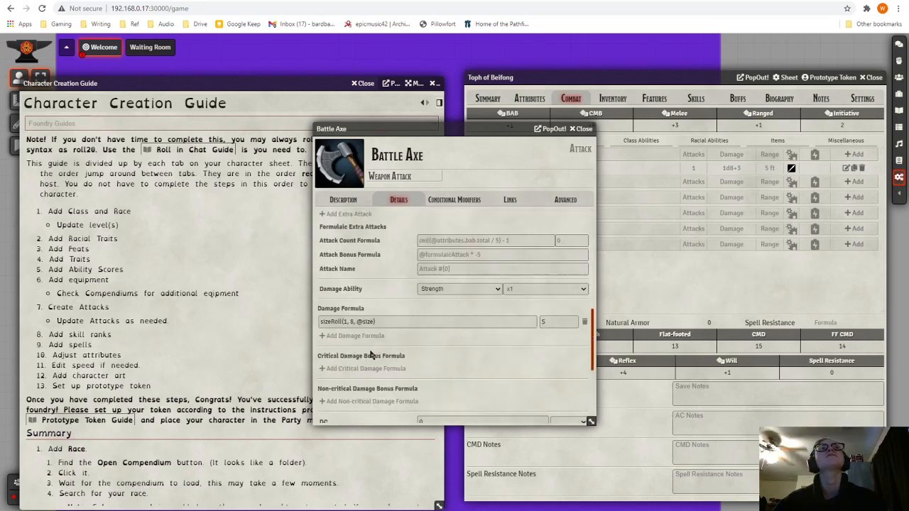
pyautogui.scroll(-1, 369, 355)
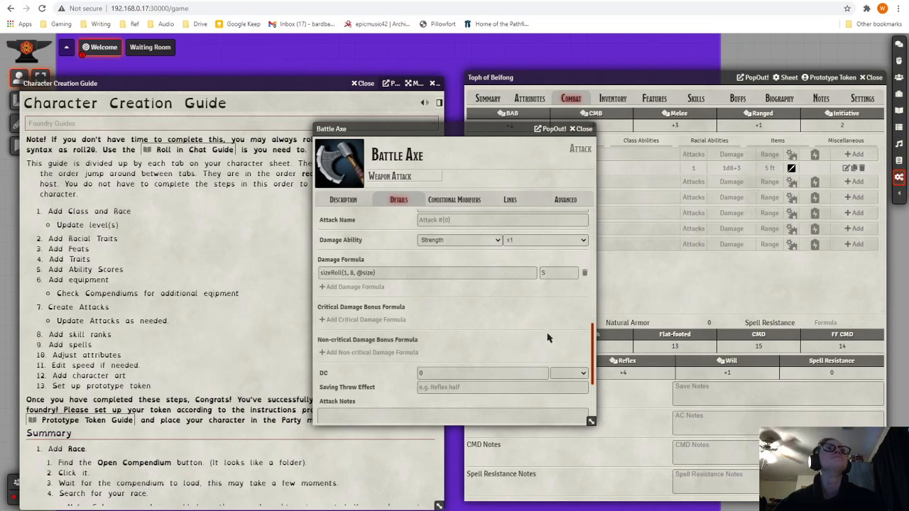
pyautogui.click(578, 130)
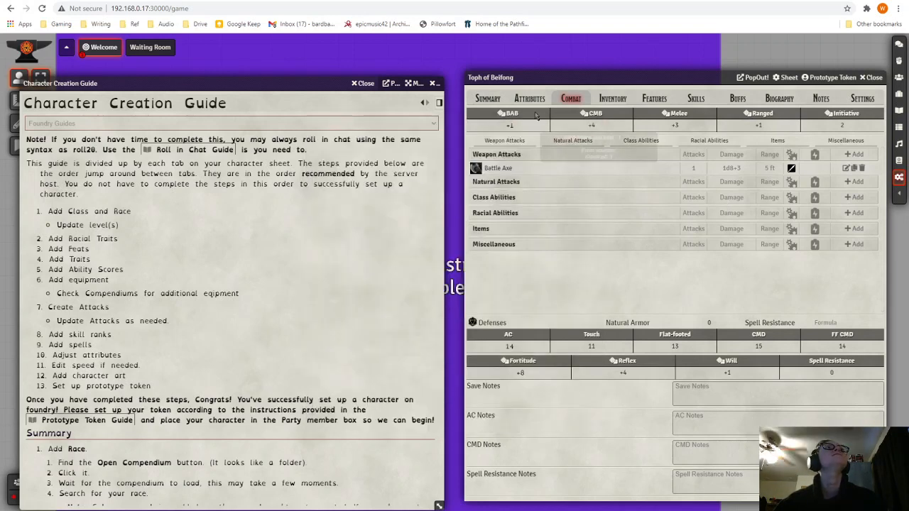
# Step: Assign 1 skill rank to Intimidate on the character sheet
pyautogui.click(476, 99)
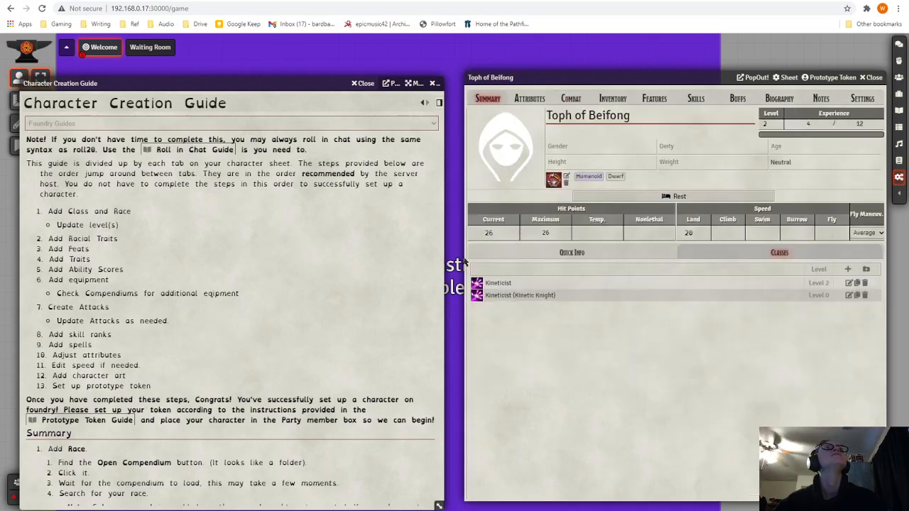
pyautogui.click(696, 99)
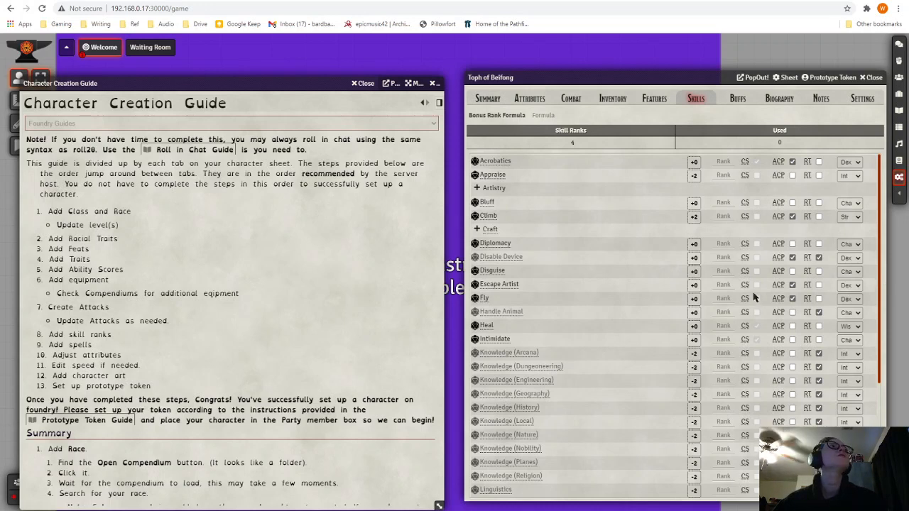
pyautogui.click(724, 340)
pyautogui.write('1')
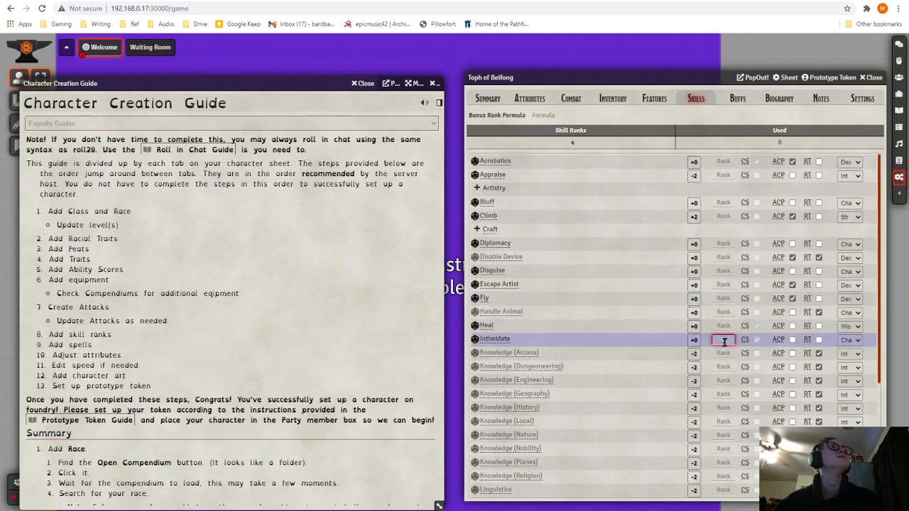
pyautogui.click(724, 352)
pyautogui.click(724, 366)
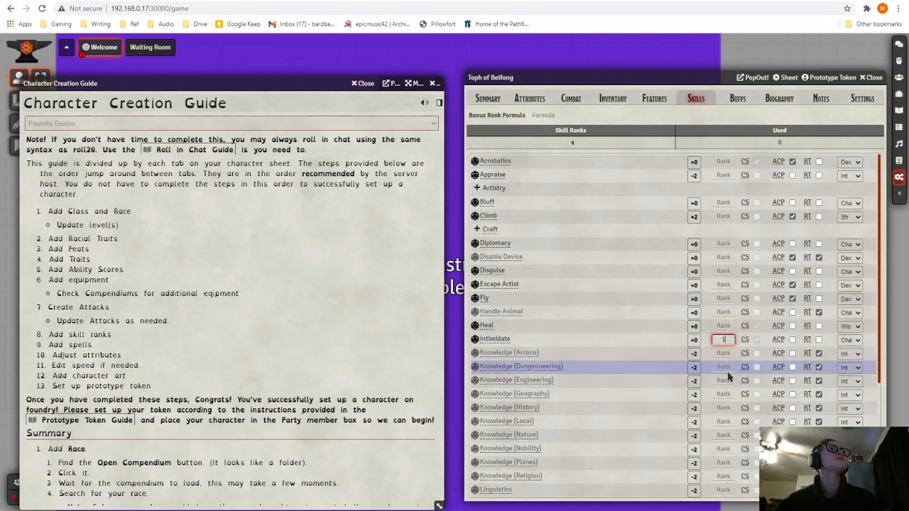
pyautogui.click(724, 380)
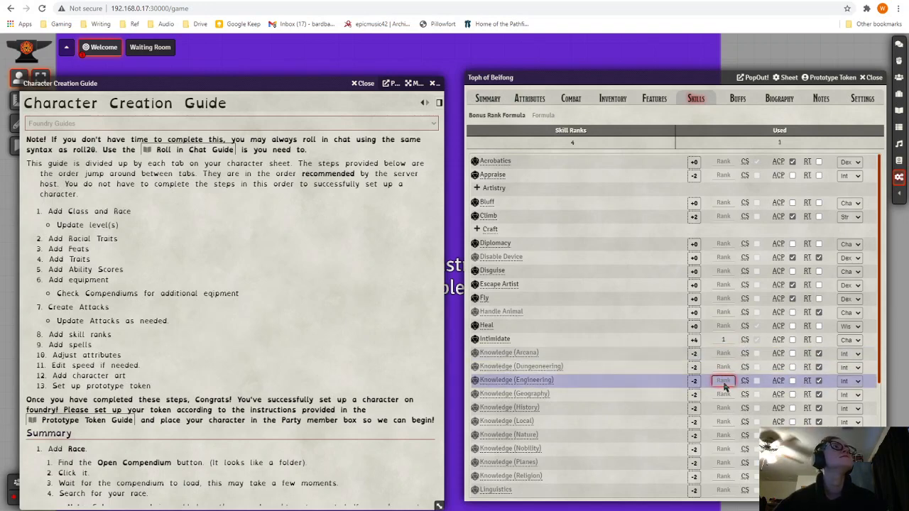
# Step: Assign 2 skill ranks to Perception and 1 rank to Stealth
pyautogui.scroll(-3, 717, 359)
pyautogui.click(724, 346)
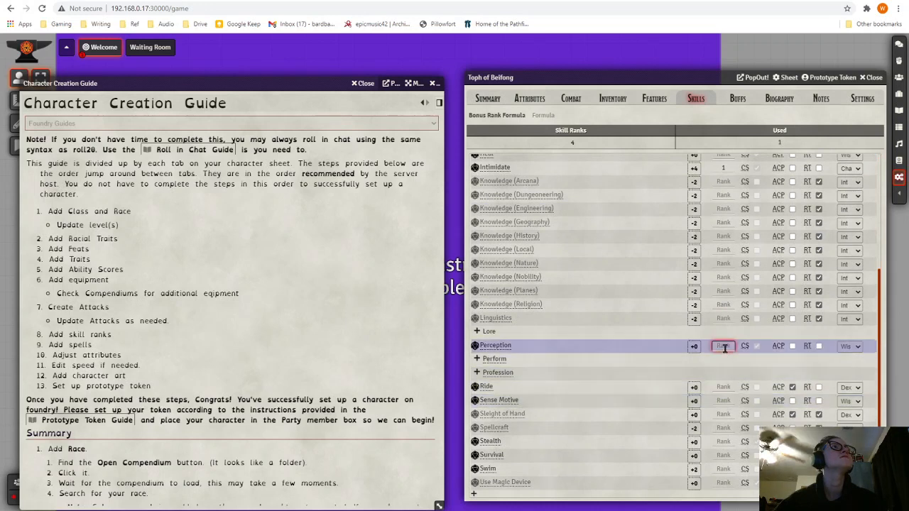
pyautogui.write('1')
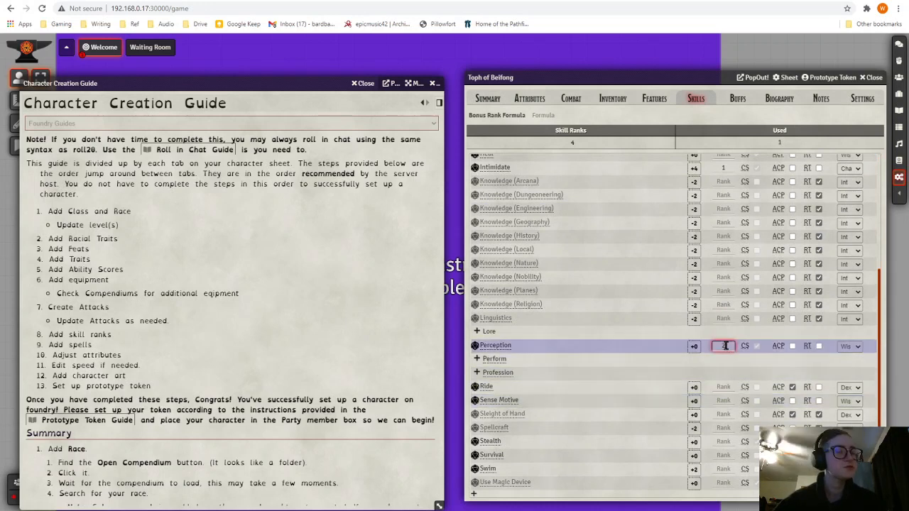
pyautogui.click(724, 387)
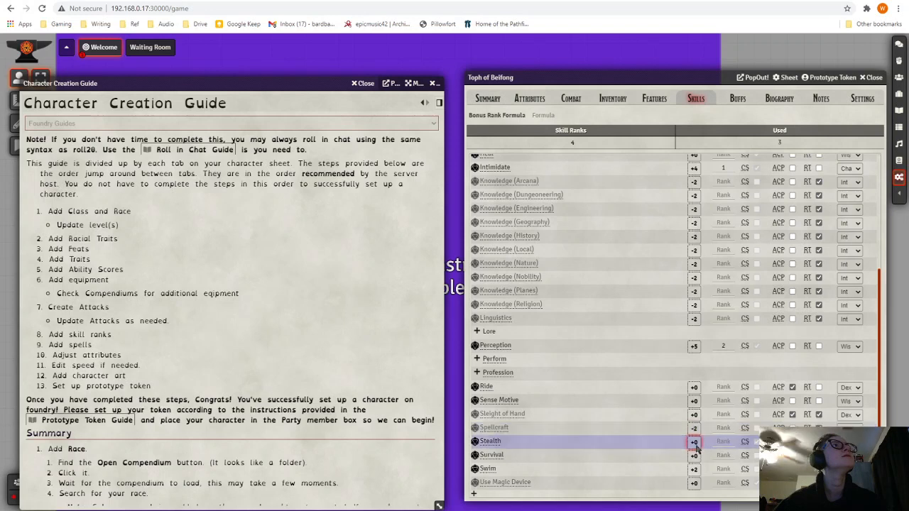
pyautogui.click(721, 440)
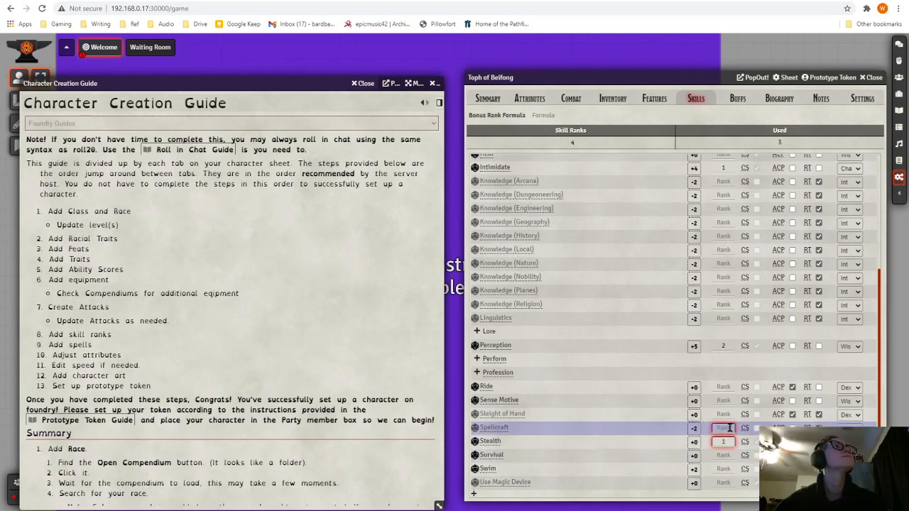
pyautogui.click(729, 428)
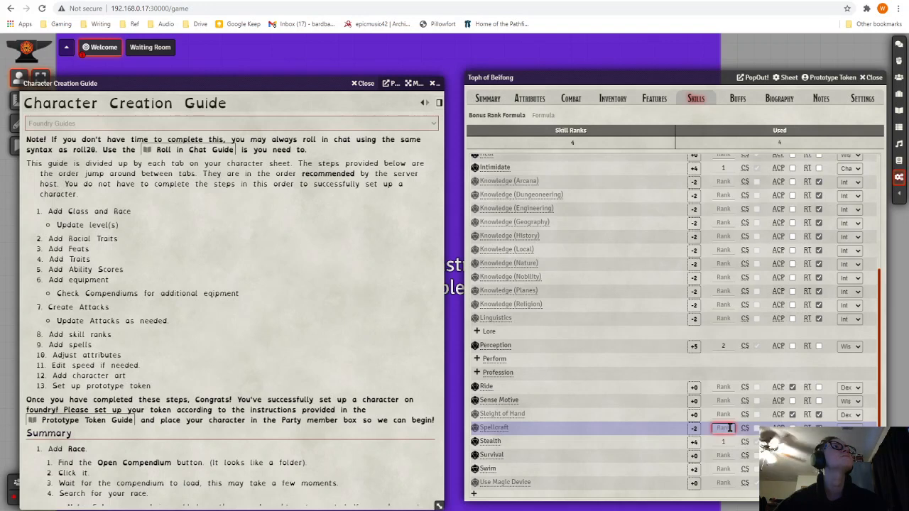
pyautogui.moveTo(495, 349)
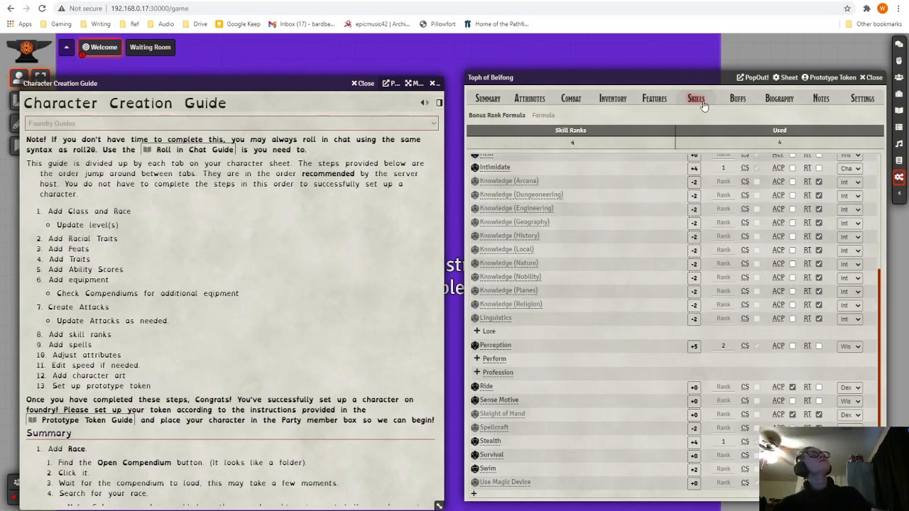
# Step: Enable the Spell-likes spellbook in the character's spellbook usage and disable the Primary one
pyautogui.click(863, 99)
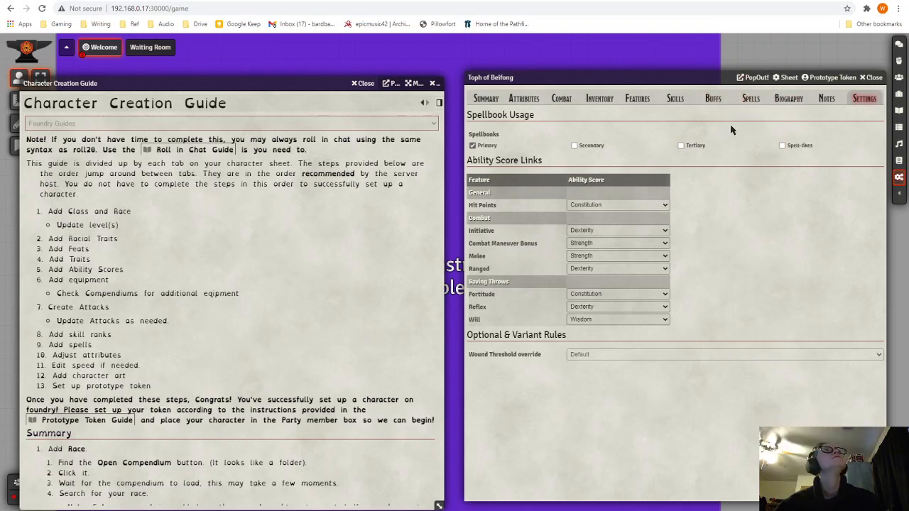
pyautogui.click(783, 145)
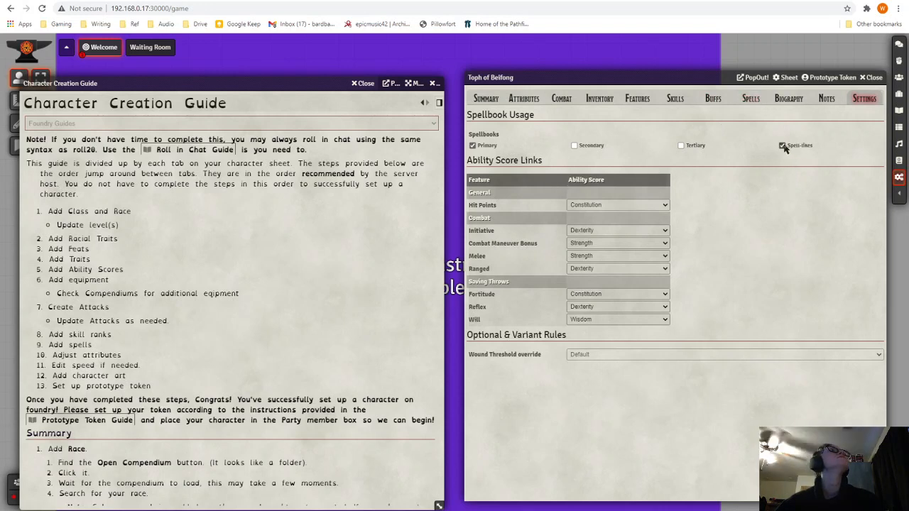
pyautogui.click(473, 146)
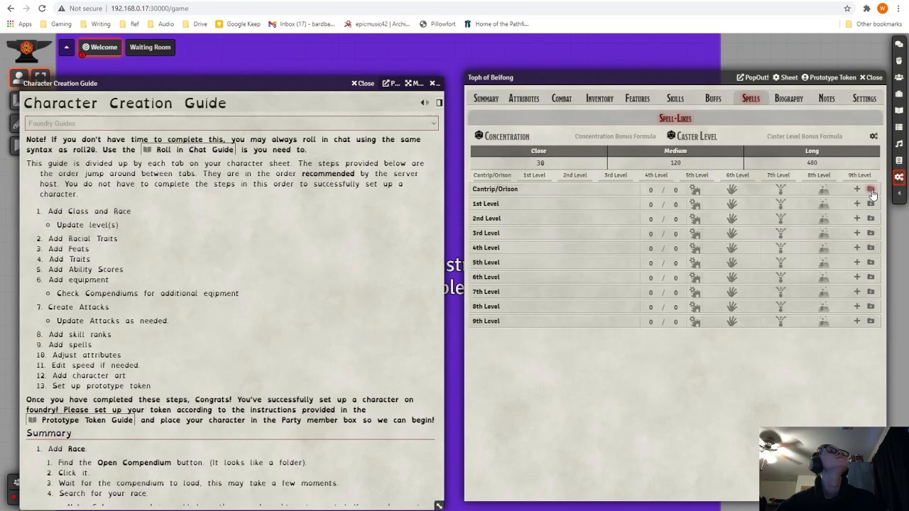
# Step: Turn on Spontaneous in the Spell-likes spellbook's configuration and collapse the configuration
pyautogui.click(873, 136)
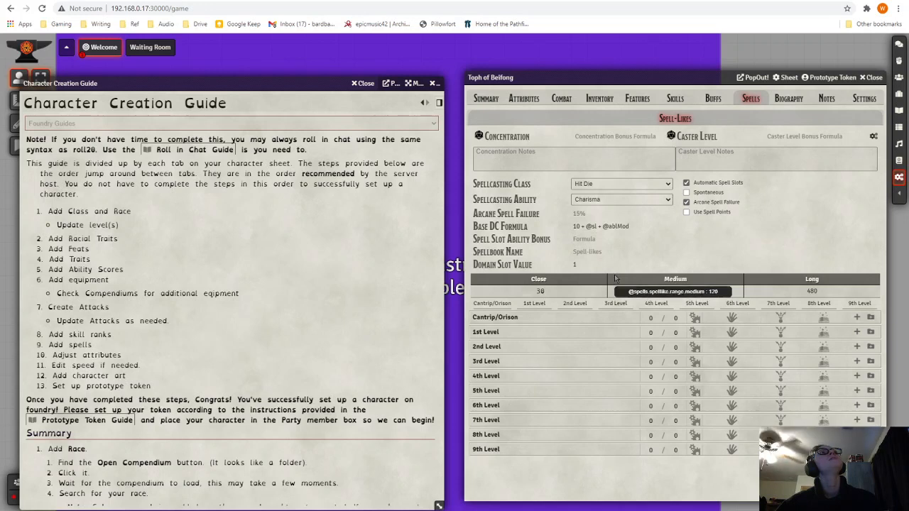
pyautogui.click(686, 193)
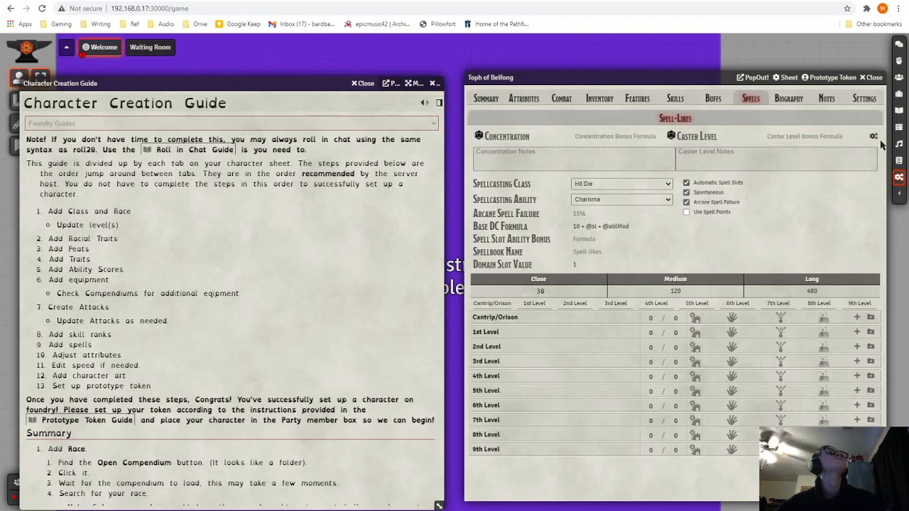
pyautogui.click(874, 136)
# Step: Disable the Spell-likes spellbook in the character's spellbook usage and enable the Primary spellbook instead
pyautogui.click(864, 98)
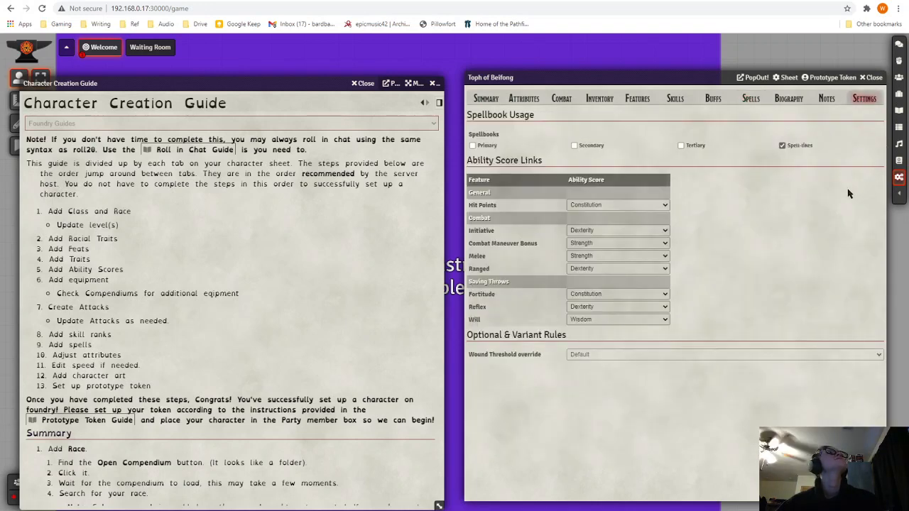
pyautogui.click(782, 145)
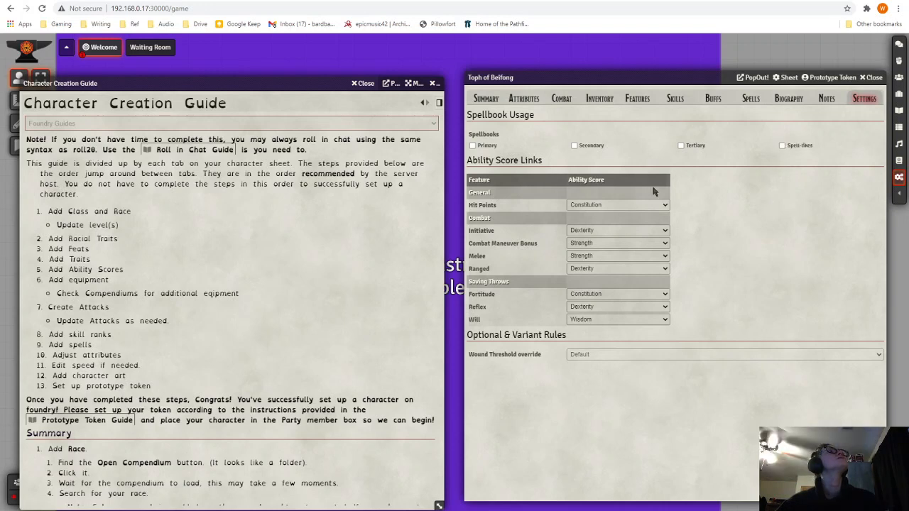
pyautogui.click(472, 145)
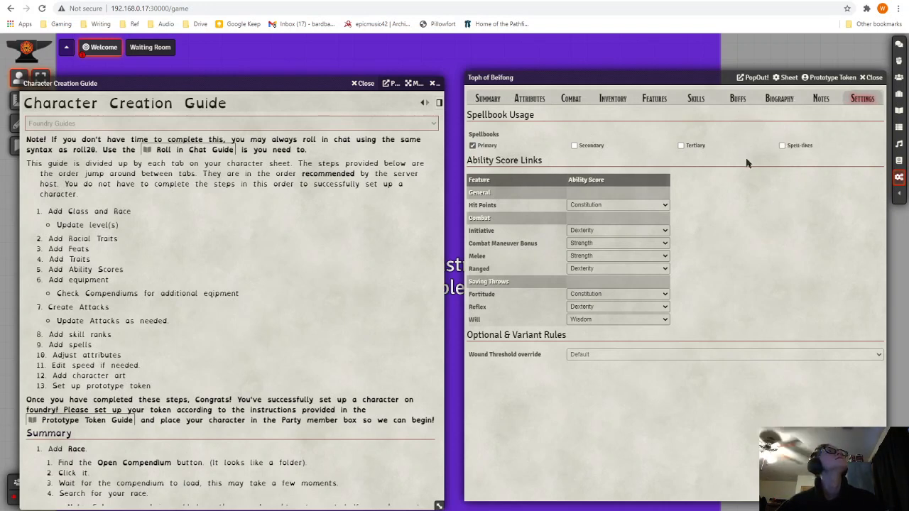
# Step: Set the Primary spellbook's spellcasting ability to Constitution
pyautogui.click(749, 99)
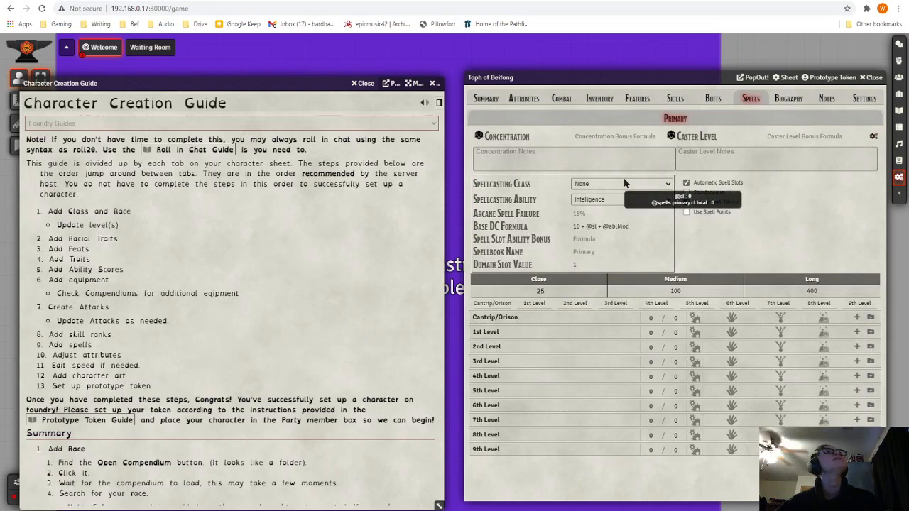
pyautogui.click(625, 183)
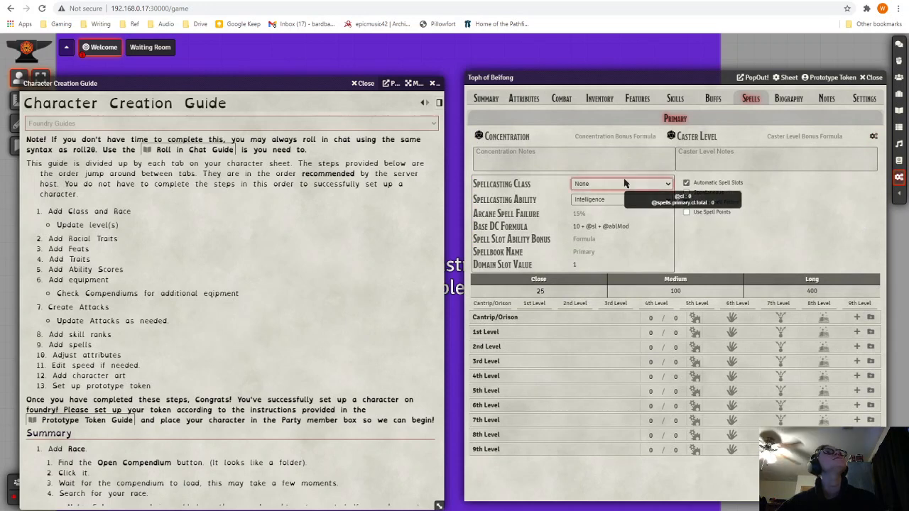
pyautogui.click(624, 253)
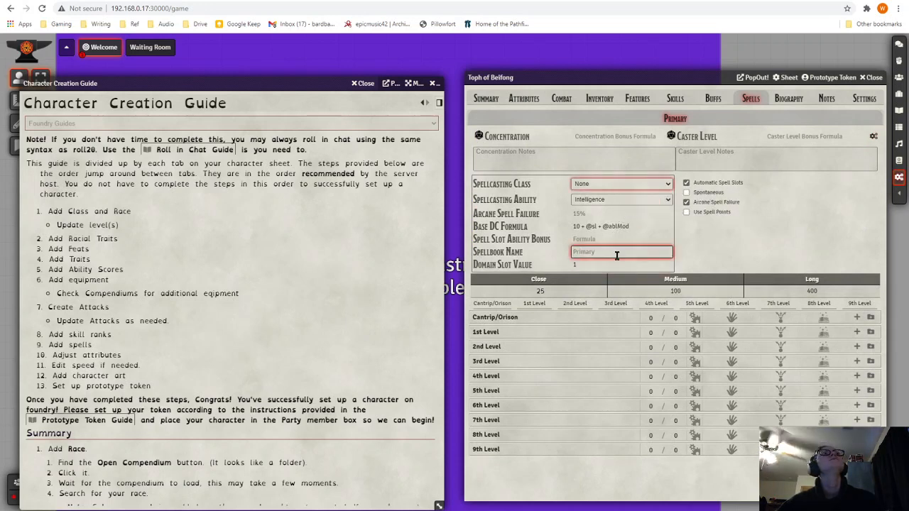
pyautogui.click(721, 237)
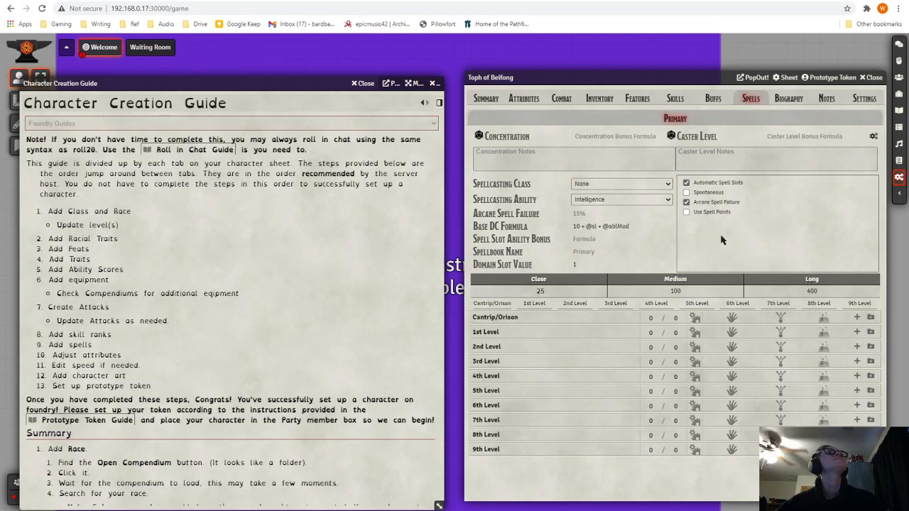
pyautogui.click(625, 204)
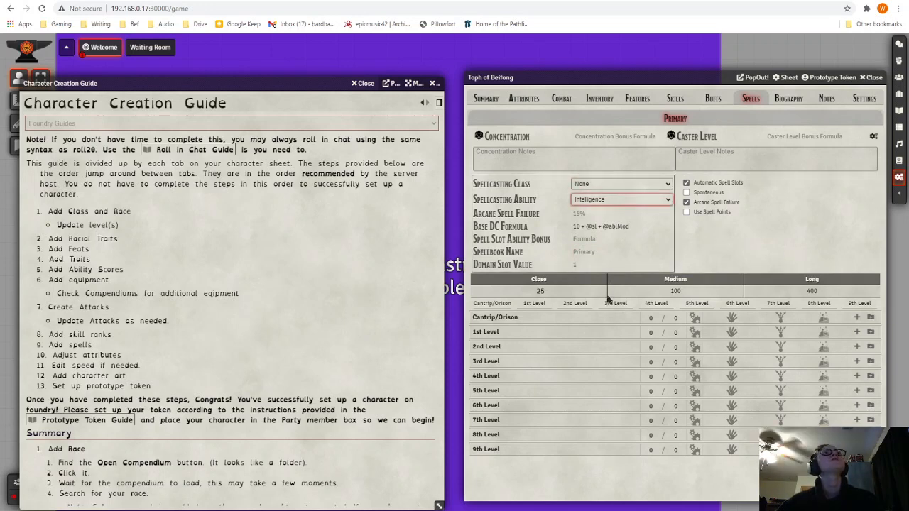
pyautogui.click(622, 252)
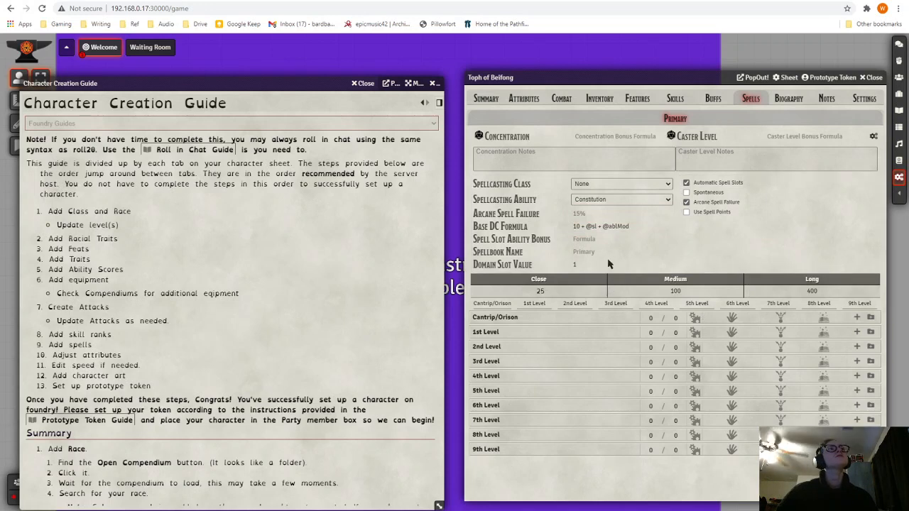
# Step: Name the Primary spellbook "Fake Spells"
pyautogui.click(579, 252)
pyautogui.click(599, 240)
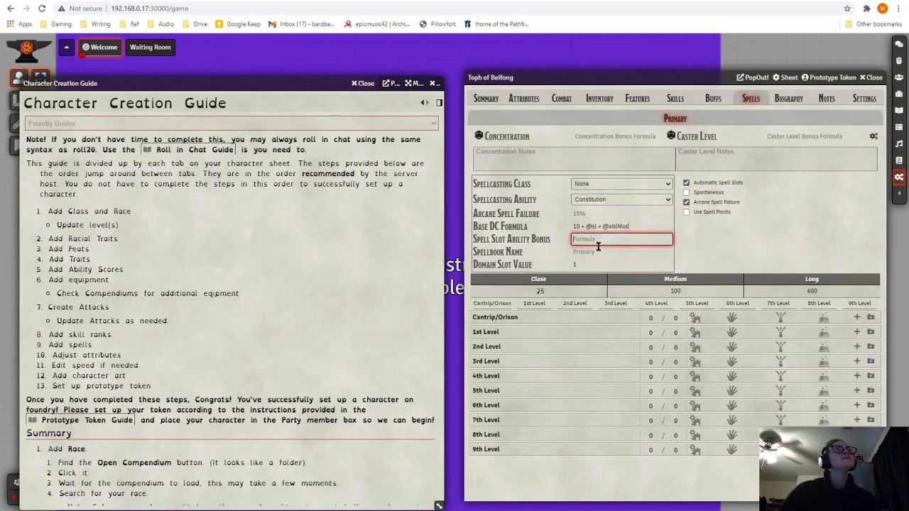
pyautogui.click(589, 251)
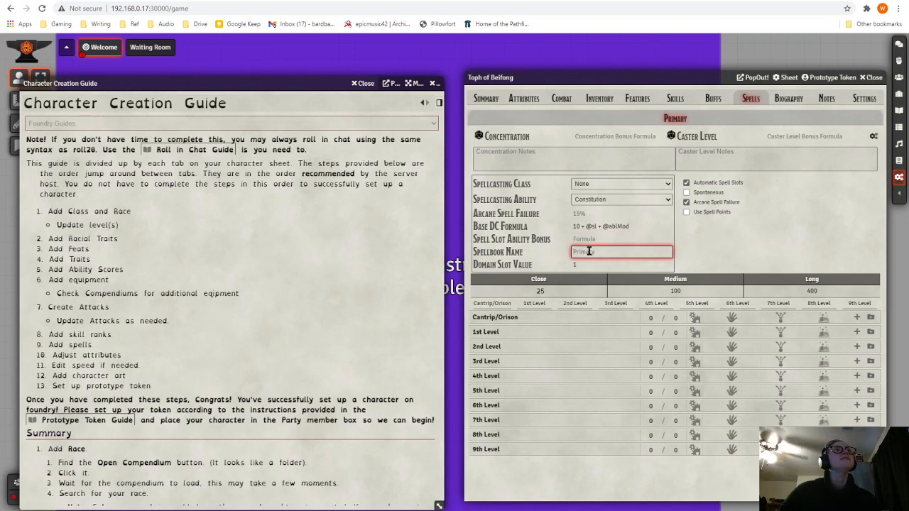
pyautogui.click(592, 240)
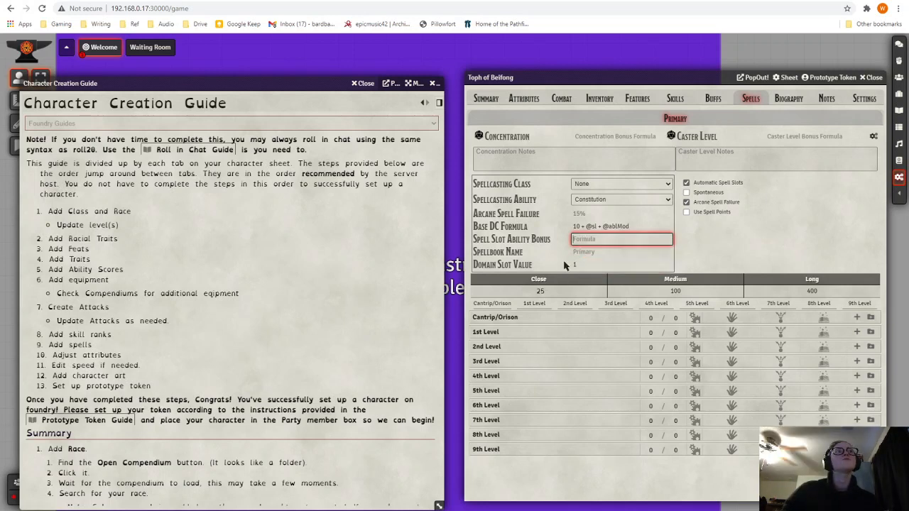
pyautogui.click(634, 253)
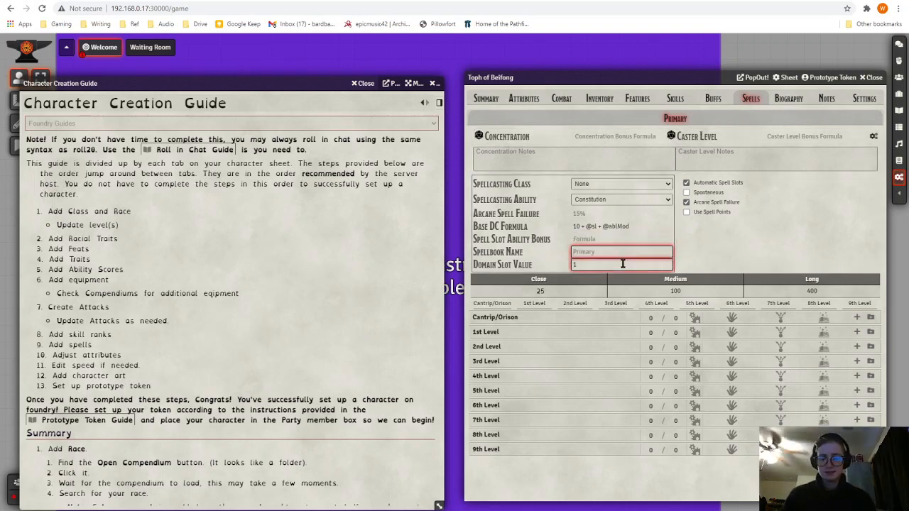
pyautogui.write('Fai')
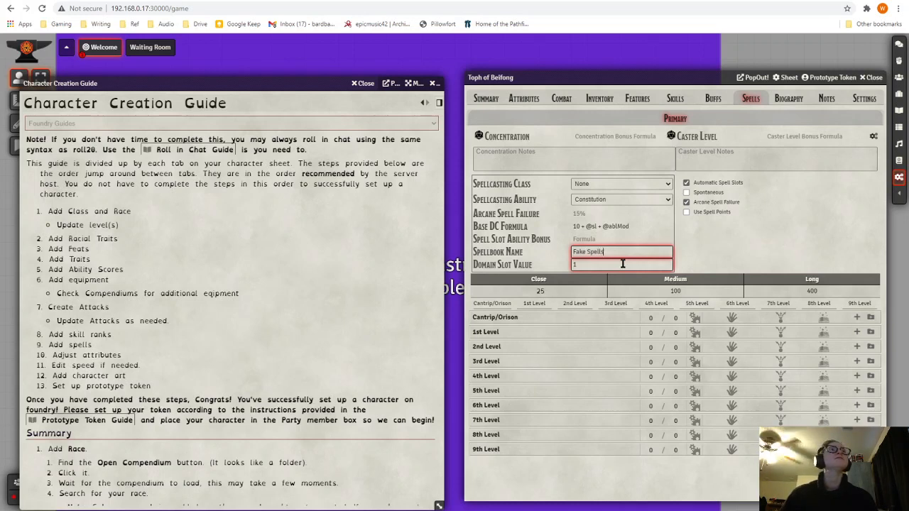
pyautogui.click(720, 256)
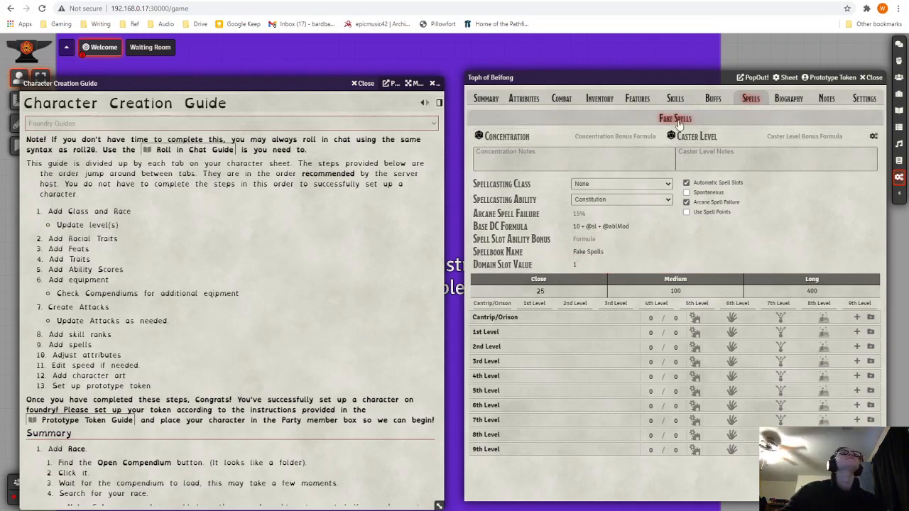
# Step: Enable the Secondary spellbook in the character's spellbook usage and view it among the character's spells
pyautogui.click(863, 103)
pyautogui.click(575, 145)
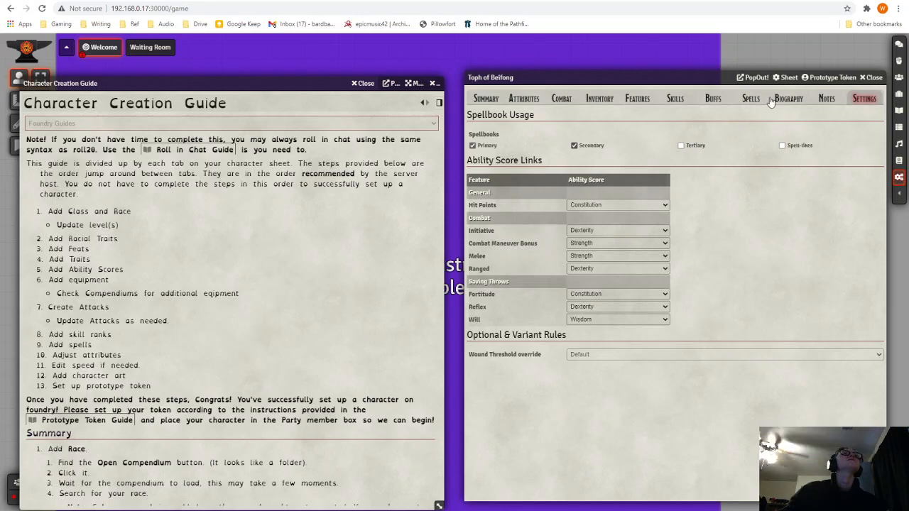
pyautogui.click(751, 101)
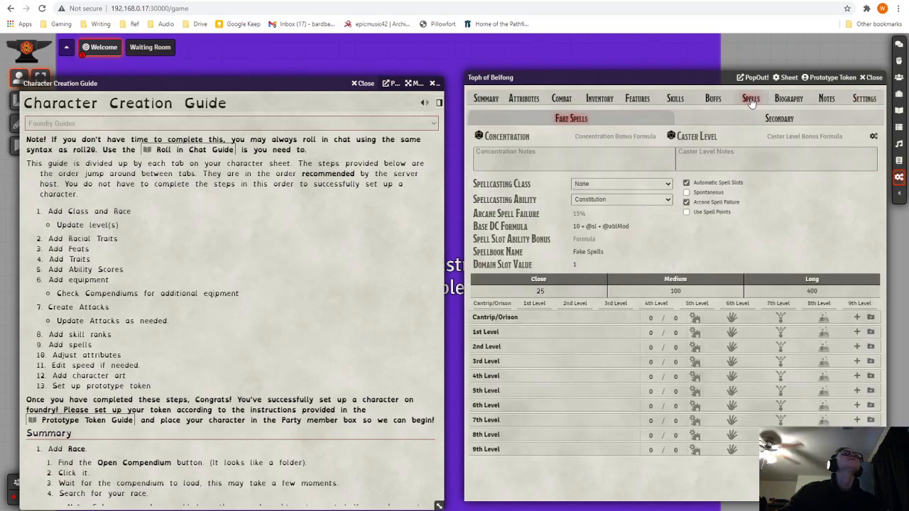
pyautogui.click(785, 118)
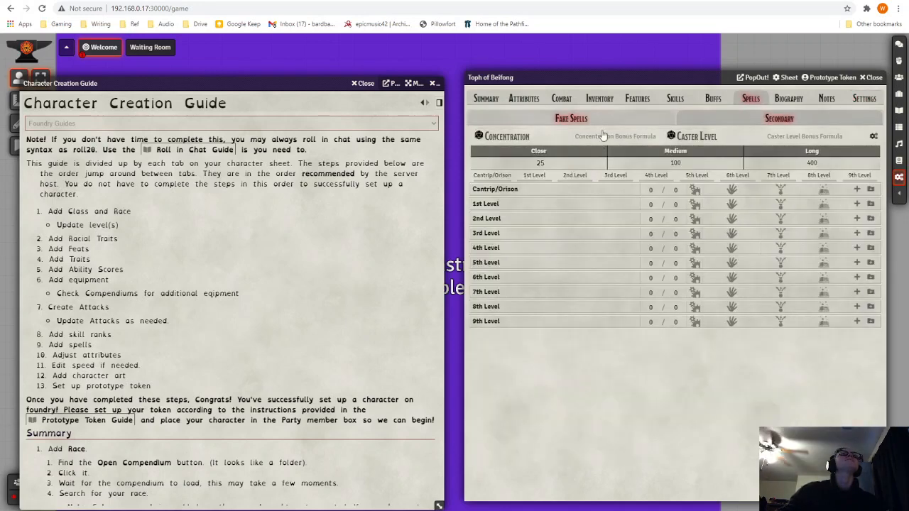
# Step: Turn off Arcane Spell Failure for the Fake Spells spellbook and collapse its configuration
pyautogui.click(601, 123)
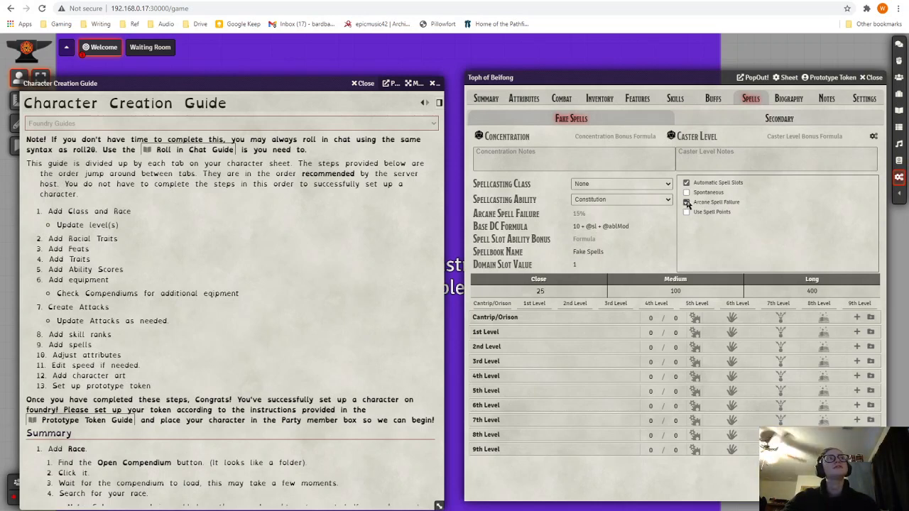
pyautogui.click(686, 202)
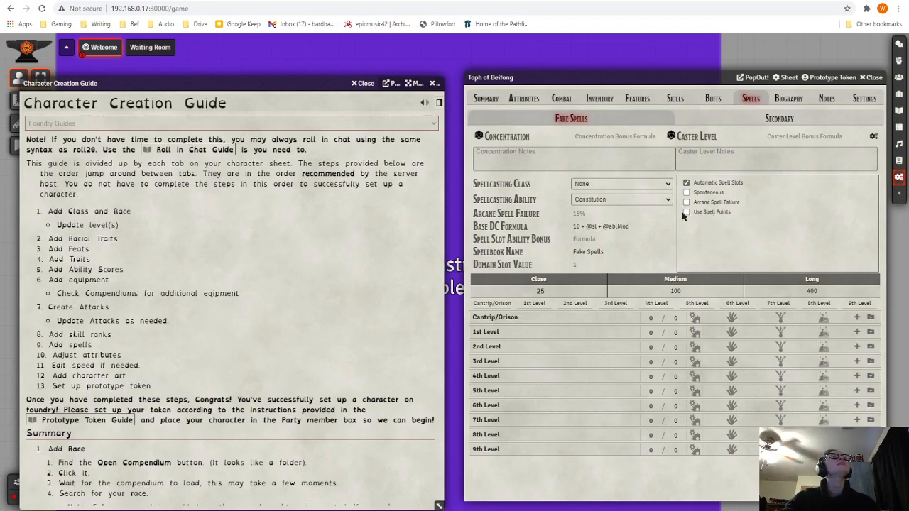
pyautogui.click(873, 137)
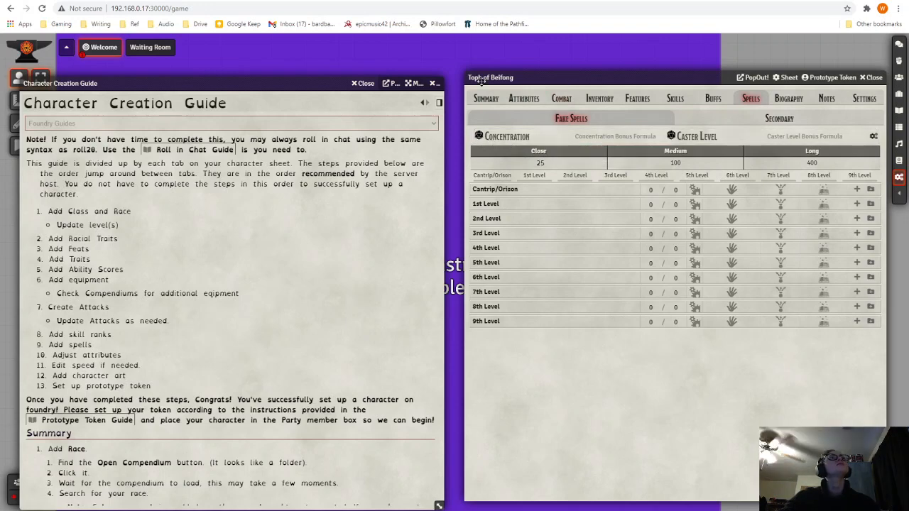
# Step: Roll a Concentration check from the Fake Spells spellbook with the chat log in view, then restore the window layout beside the guide
pyautogui.moveTo(481, 81); pyautogui.dragTo(478, 81)
pyautogui.moveTo(360, 81); pyautogui.dragTo(233, 80)
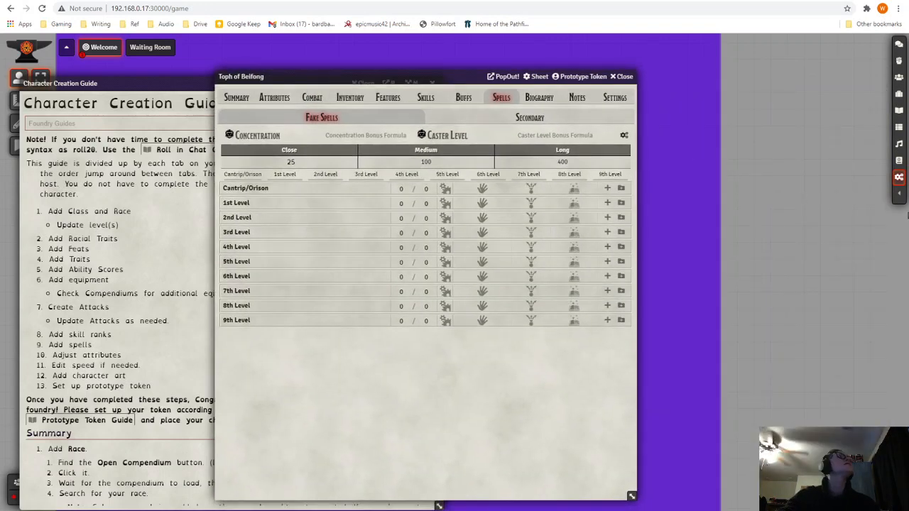
pyautogui.click(899, 197)
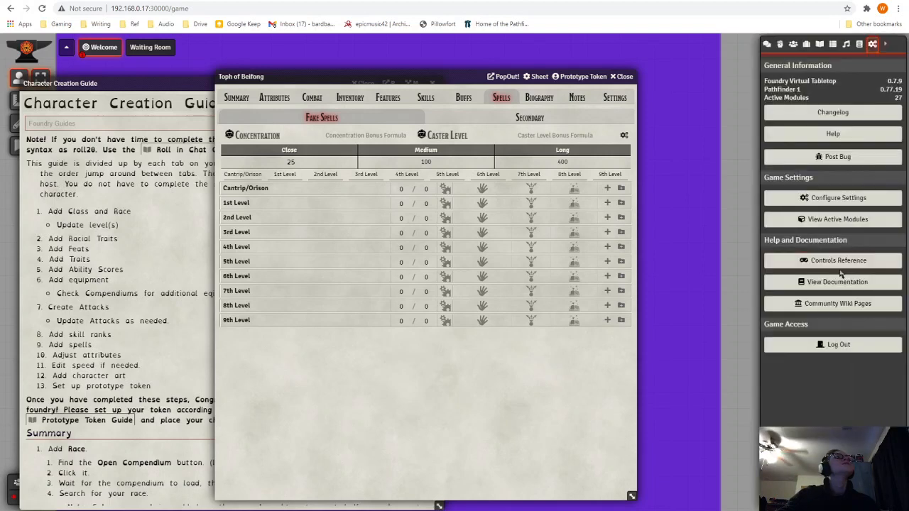
pyautogui.click(767, 44)
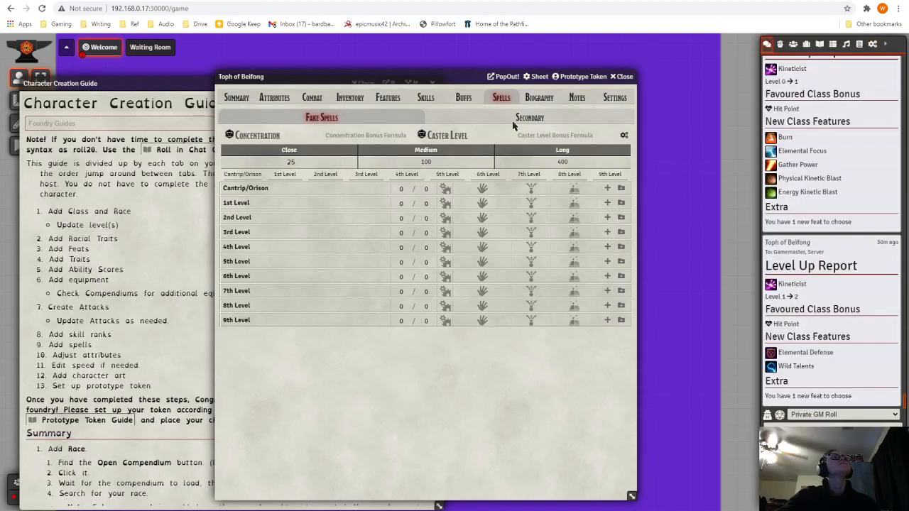
pyautogui.click(229, 135)
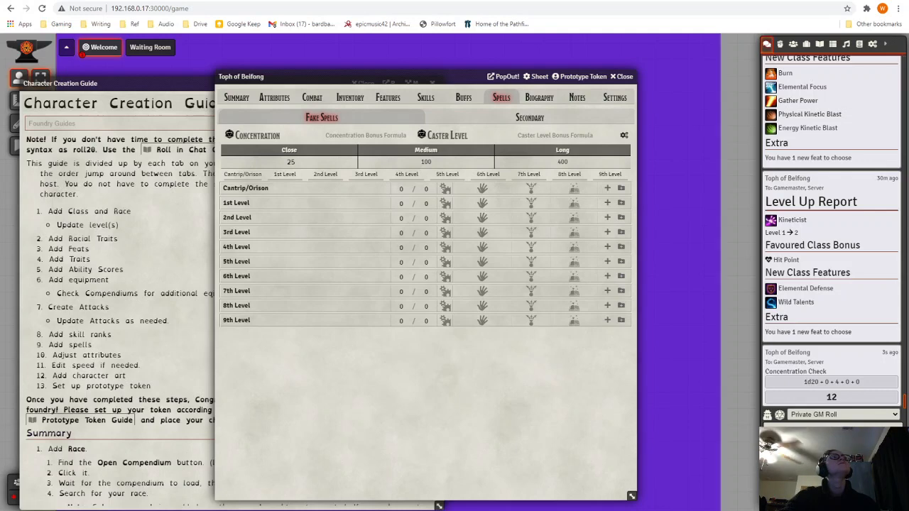
pyautogui.click(884, 44)
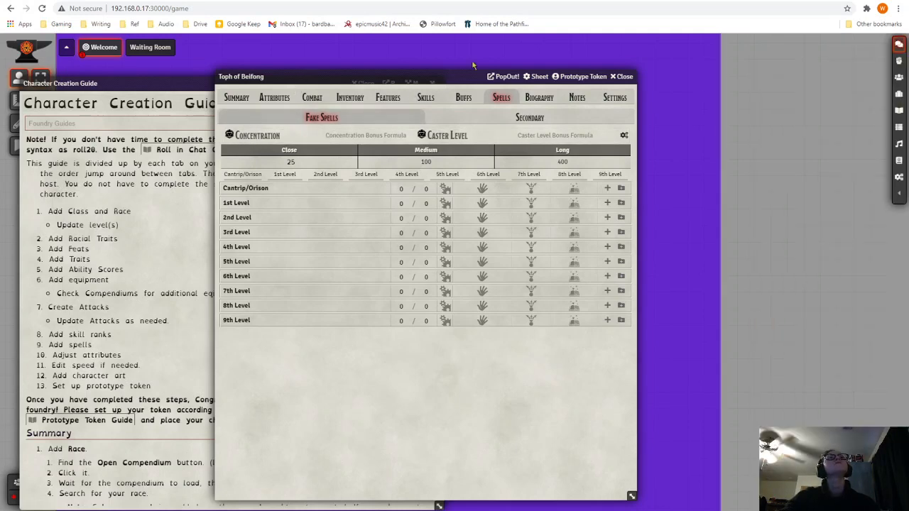
pyautogui.moveTo(304, 76); pyautogui.dragTo(590, 87)
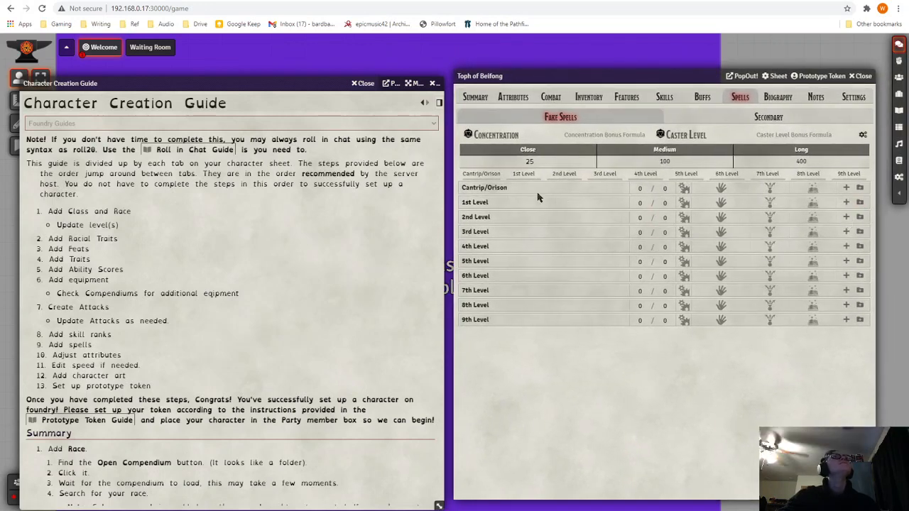
# Step: Set the total 1st-level spells per day in the Fake Spells spellbook to 3
pyautogui.click(663, 190)
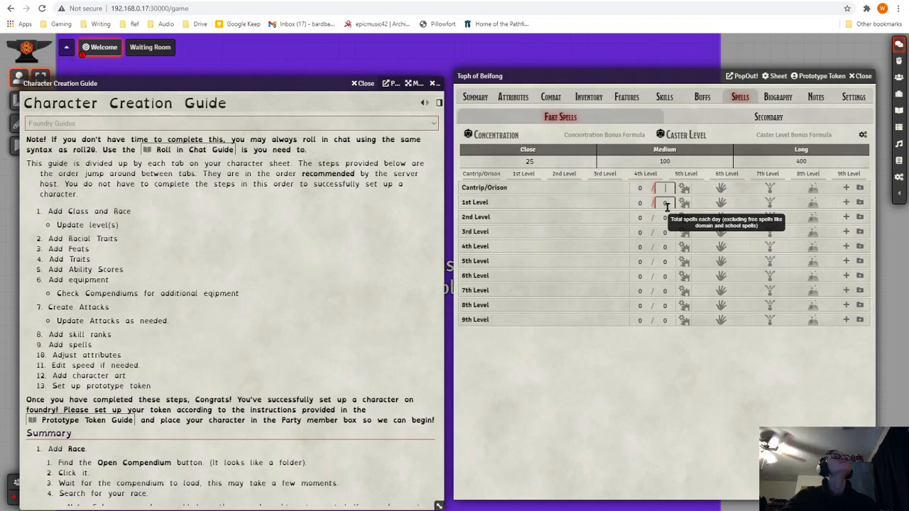
pyautogui.click(667, 202)
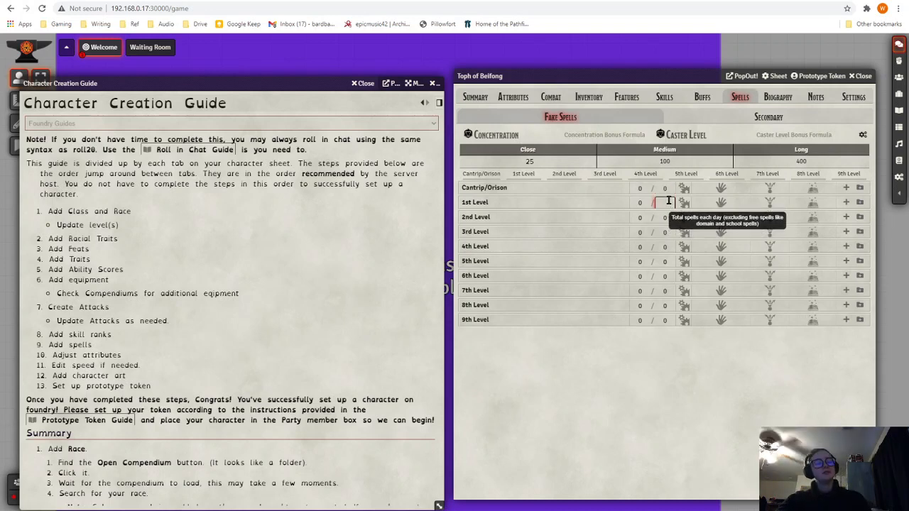
pyautogui.write('3')
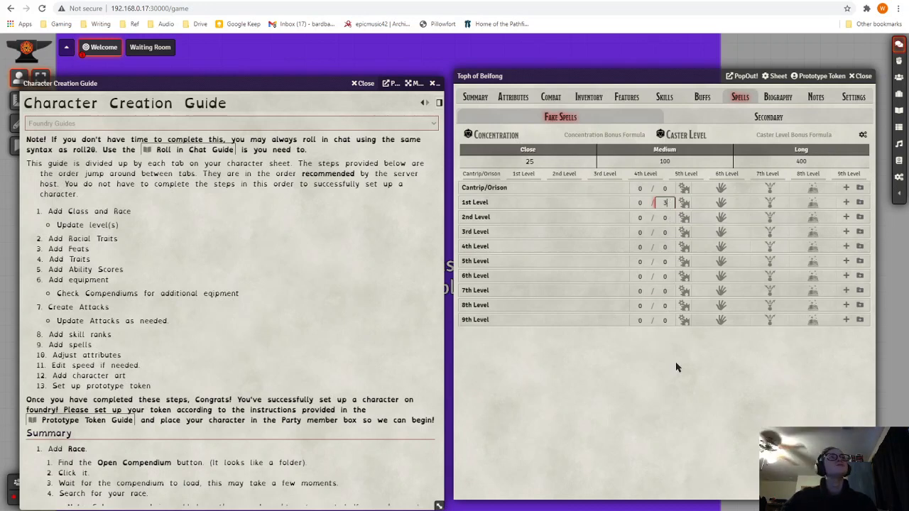
pyautogui.click(676, 401)
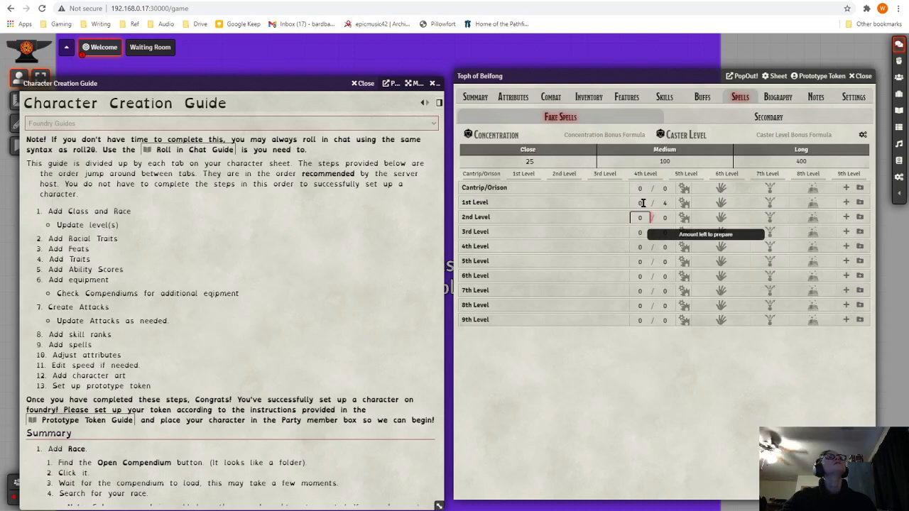
# Step: Find Mage Armor in the spell compendium, add it to the 1st-level spells, and close the Spells Browser
pyautogui.click(859, 206)
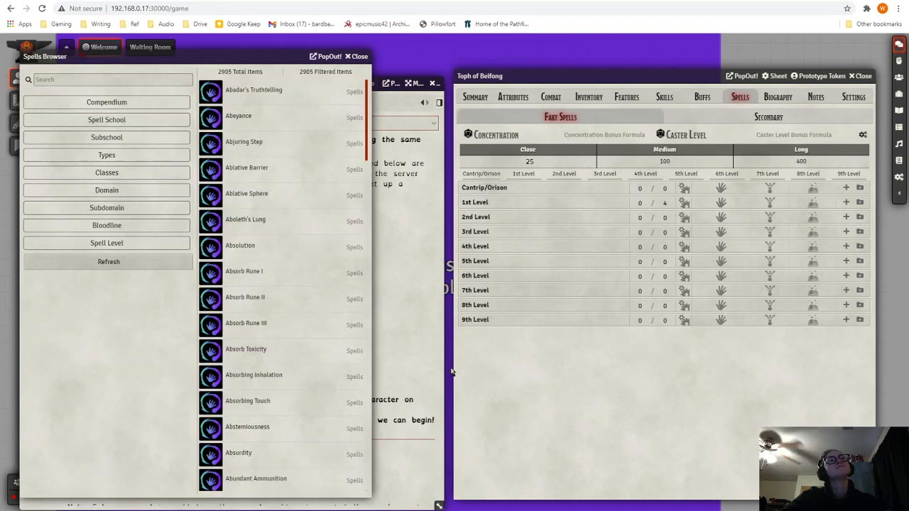
pyautogui.click(108, 79)
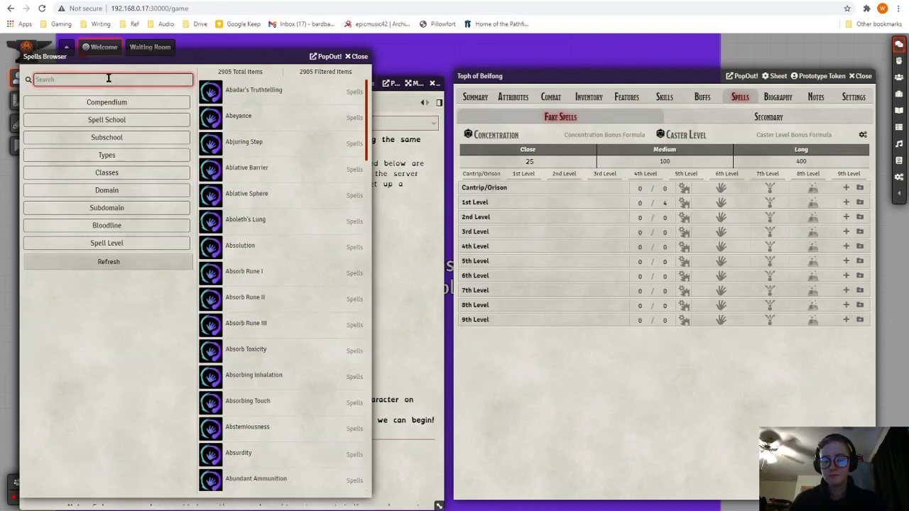
pyautogui.write('mage armo')
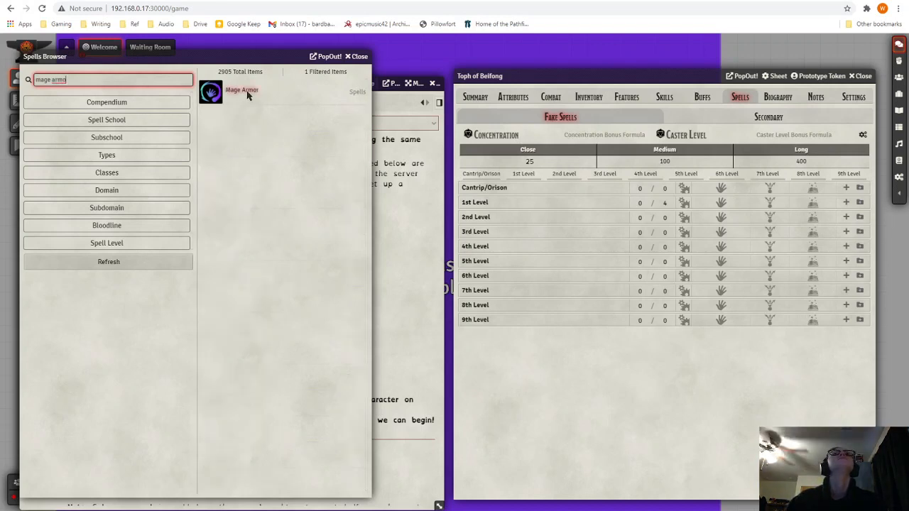
pyautogui.moveTo(644, 225); pyautogui.dragTo(663, 223)
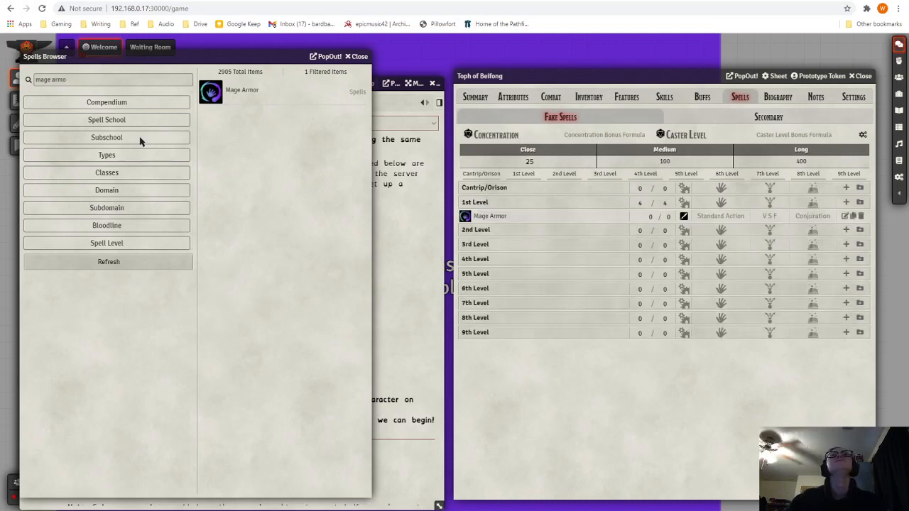
pyautogui.click(355, 57)
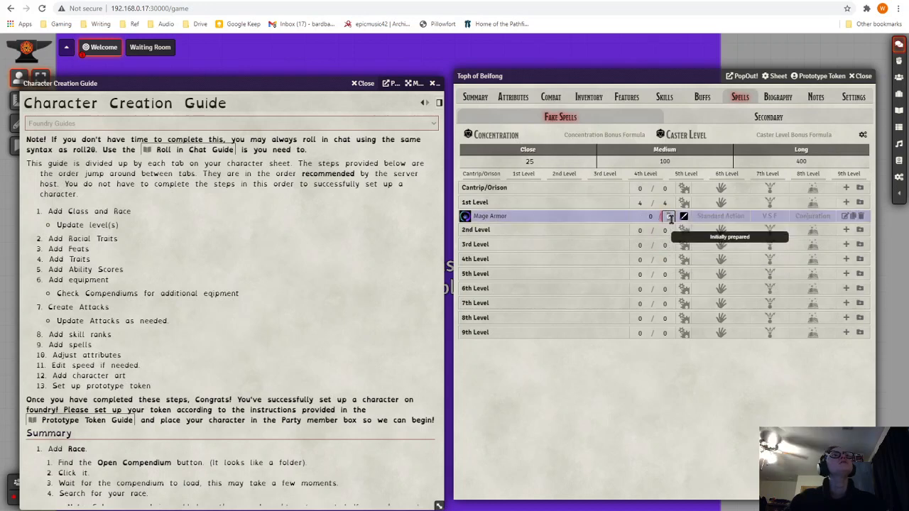
# Step: Set the initially prepared count of Mage Armor to 4
pyautogui.write('4')
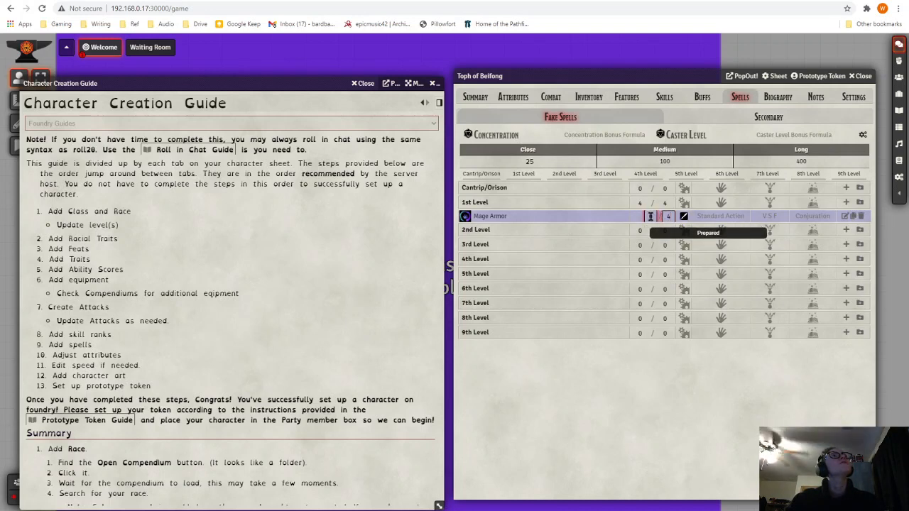
pyautogui.click(651, 217)
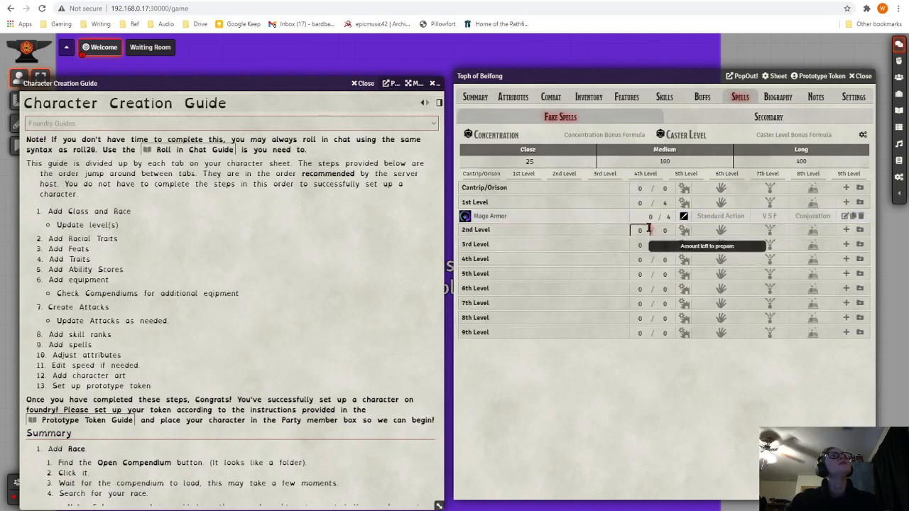
# Step: Set Mage Armor's remaining prepared amount to 4 and cast the spell with Self Roll as the roll mode
pyautogui.write('4')
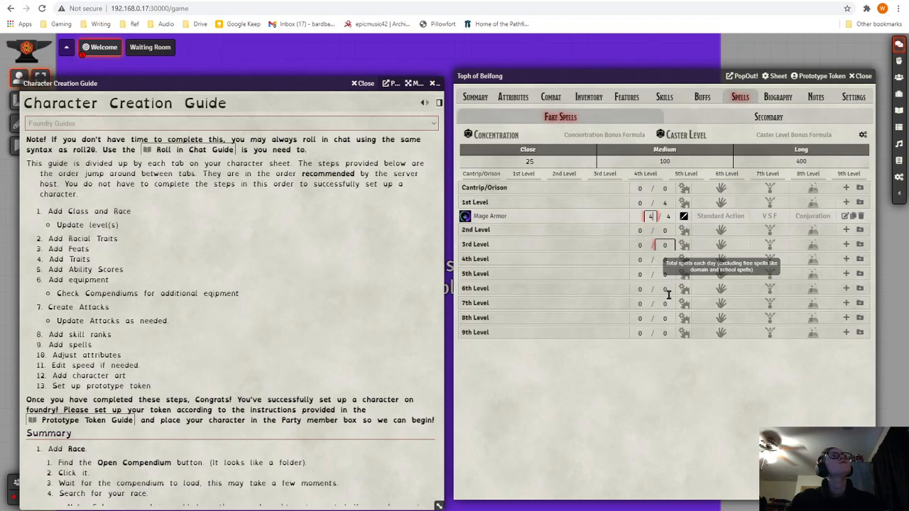
pyautogui.click(663, 383)
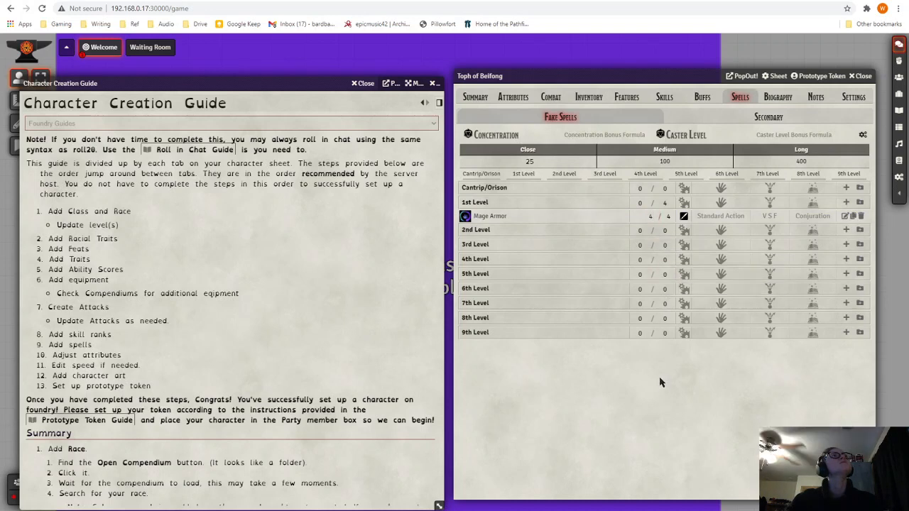
pyautogui.click(682, 216)
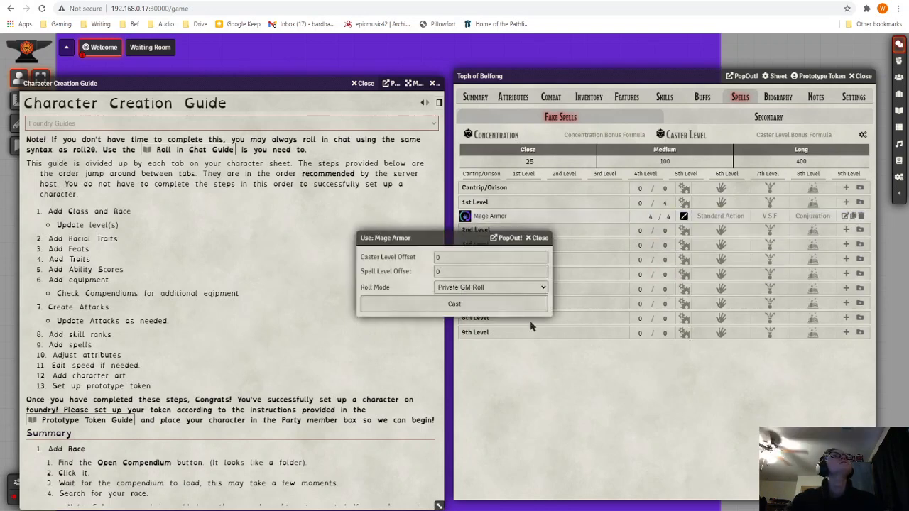
pyautogui.click(492, 287)
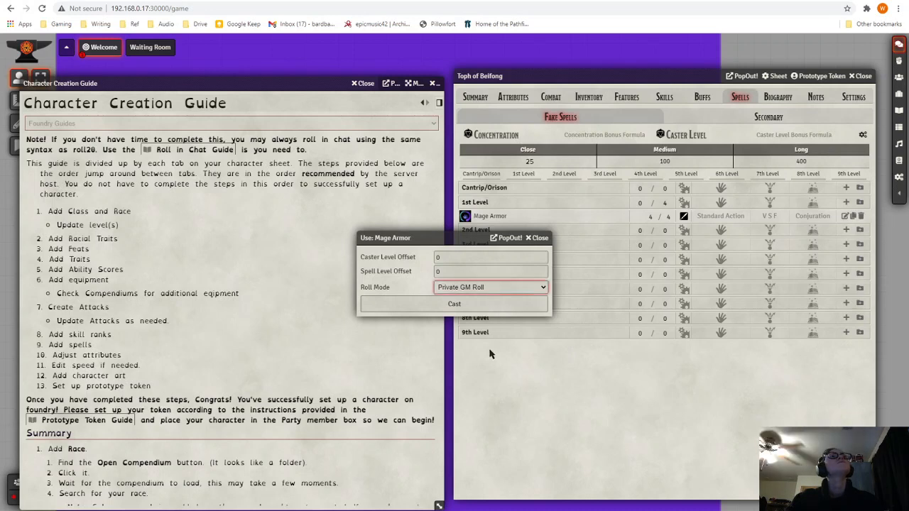
pyautogui.click(492, 340)
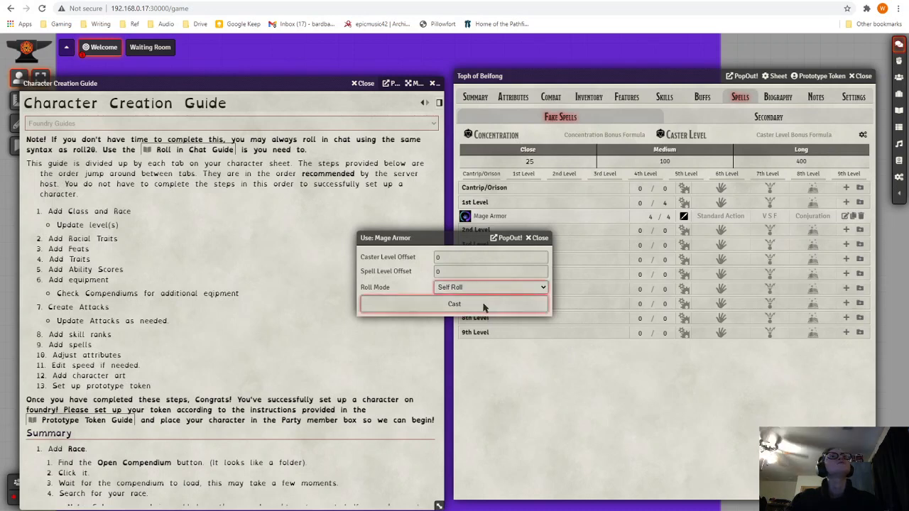
pyautogui.click(483, 306)
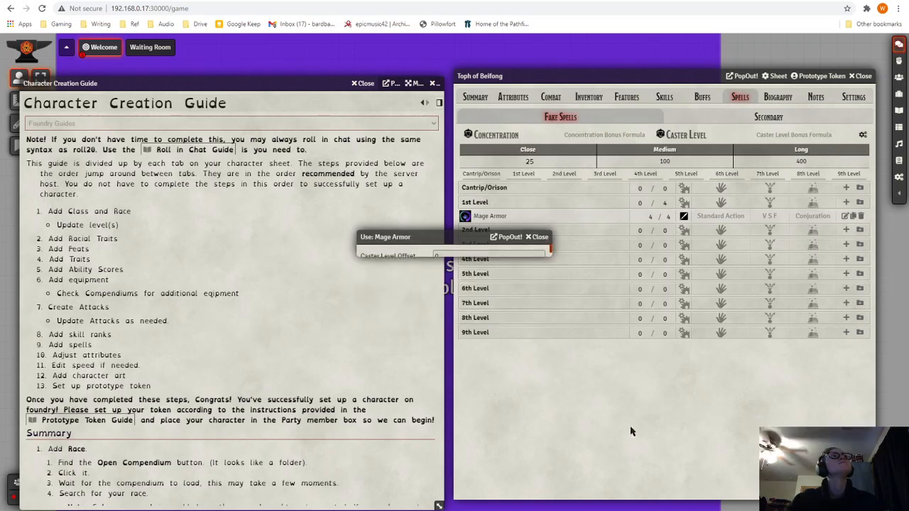
# Step: Make the Fake Spells spellbook spontaneous and set its remaining 1st-level casts to 4
pyautogui.click(862, 136)
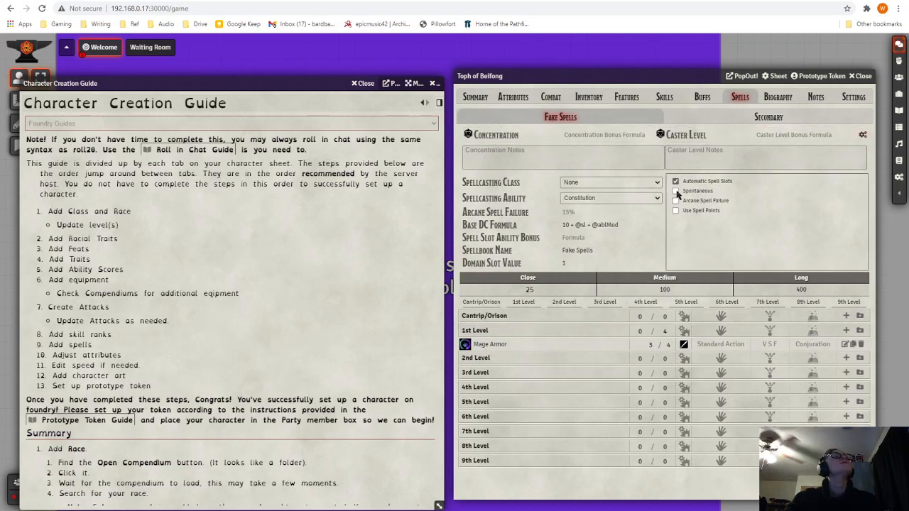
pyautogui.click(675, 191)
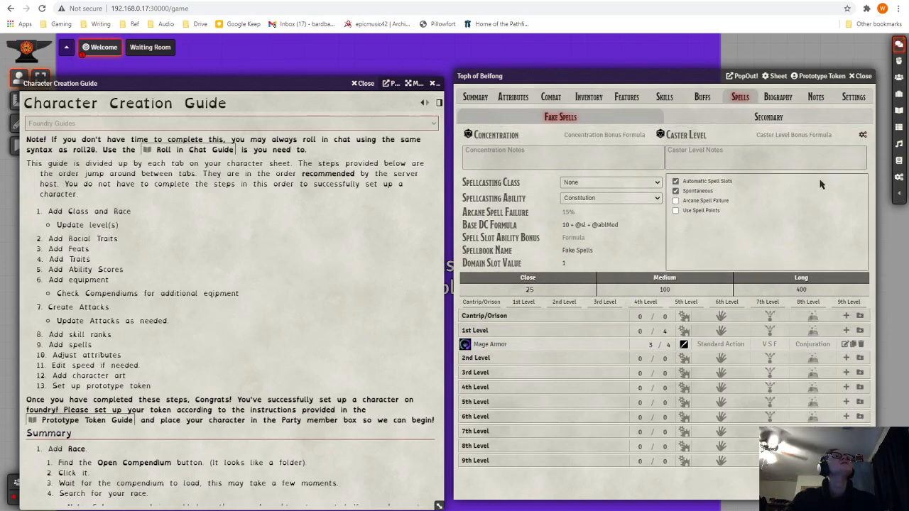
pyautogui.click(862, 135)
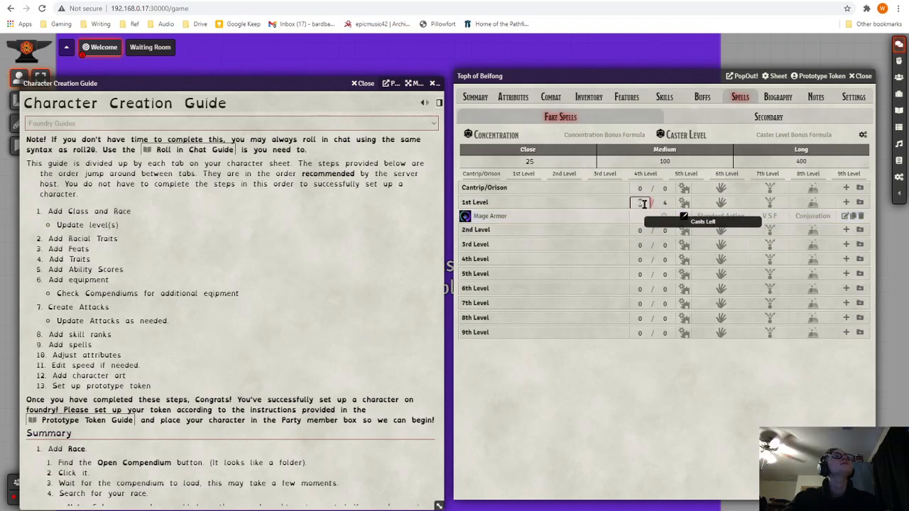
pyautogui.write('4')
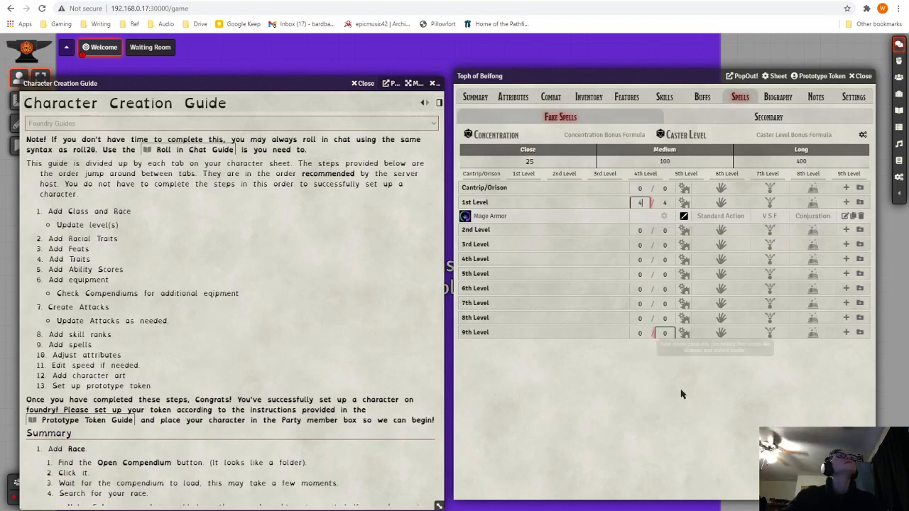
pyautogui.click(691, 407)
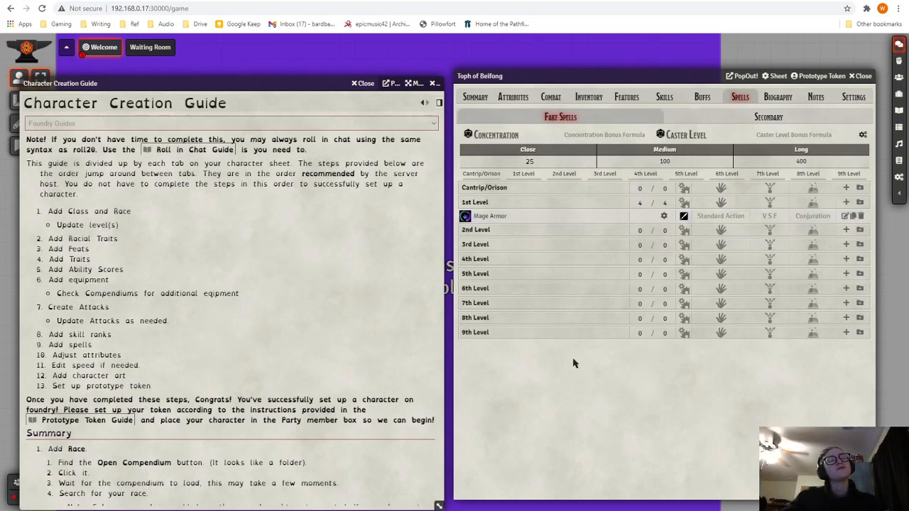
# Step: Cast Mage Armor from the spontaneous spellbook using the Self Roll mode
pyautogui.click(683, 216)
pyautogui.click(485, 290)
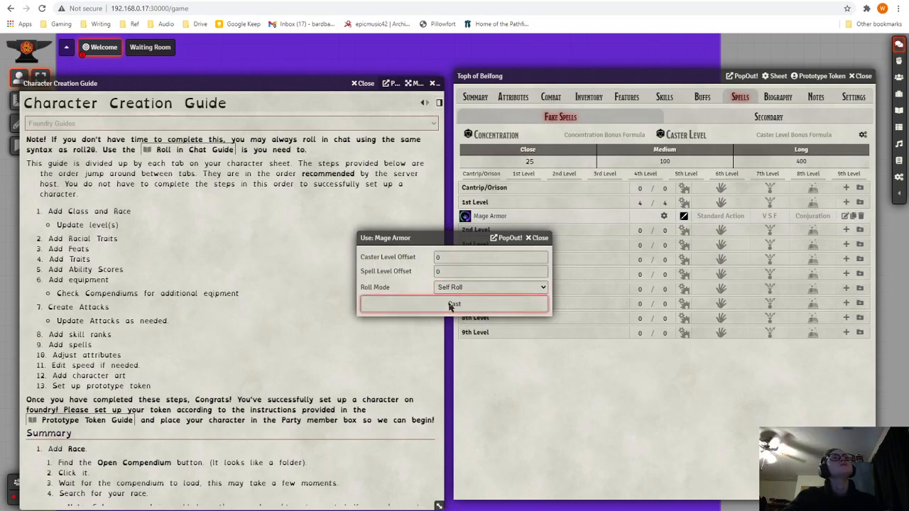
pyautogui.click(453, 306)
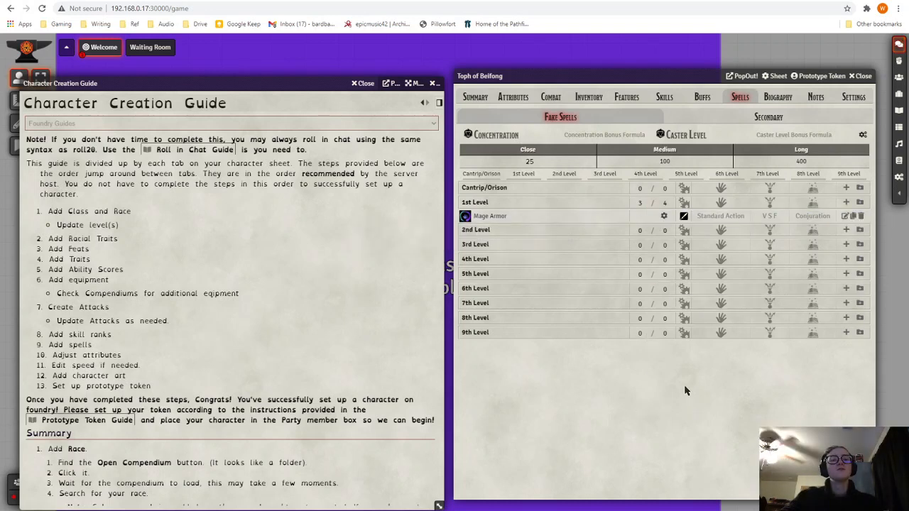
# Step: Disable the Primary and Secondary spellbooks in the character's spellbook usage settings
pyautogui.click(849, 103)
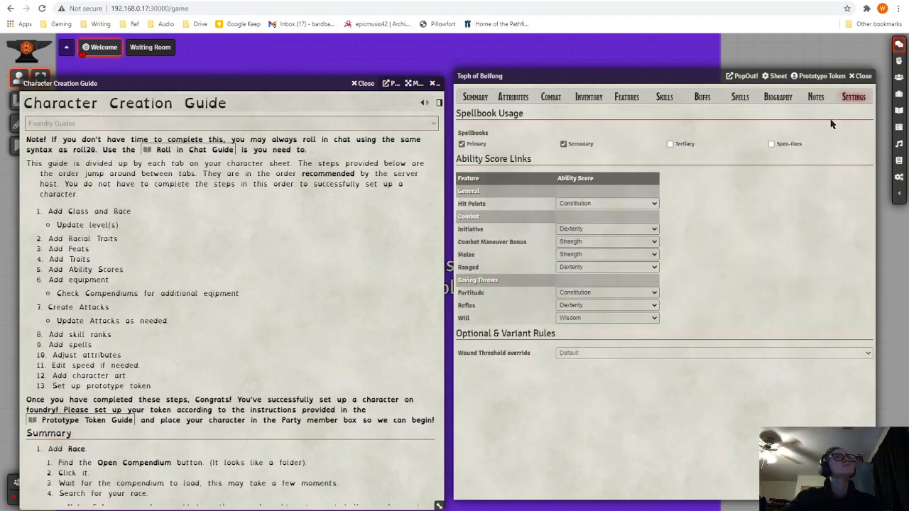
pyautogui.click(564, 144)
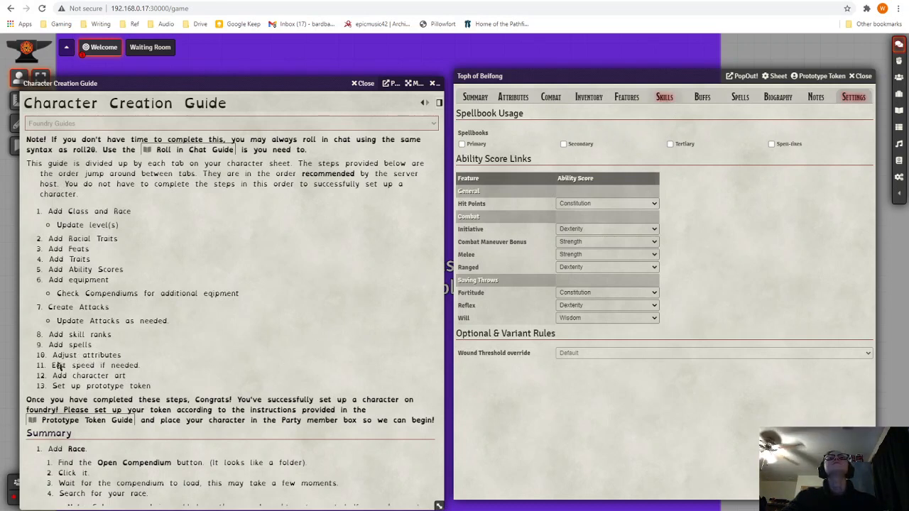
# Step: Review the stature options in the character's attributes and enter Darkvision under Senses
pyautogui.click(521, 99)
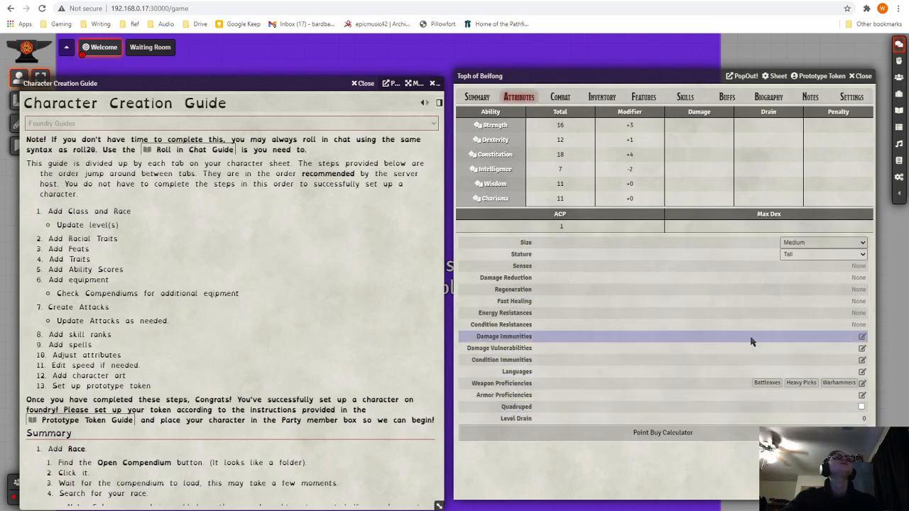
pyautogui.click(809, 257)
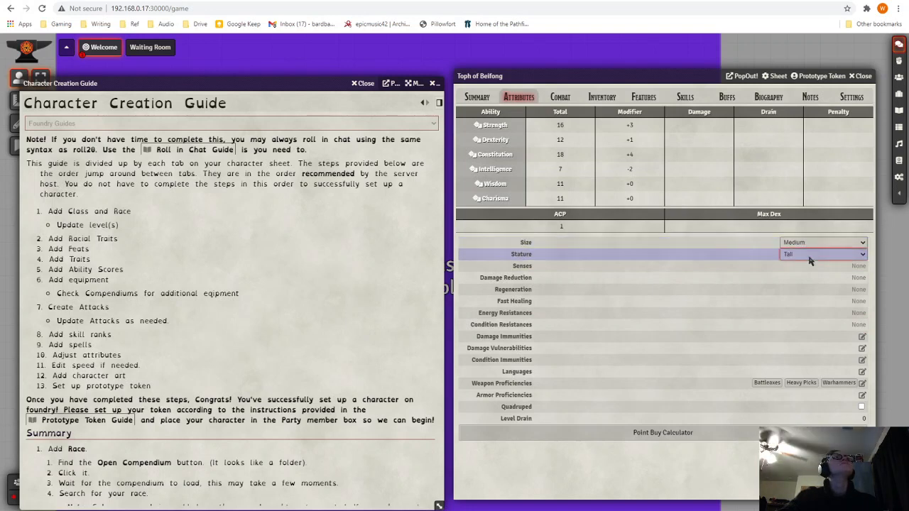
pyautogui.click(808, 296)
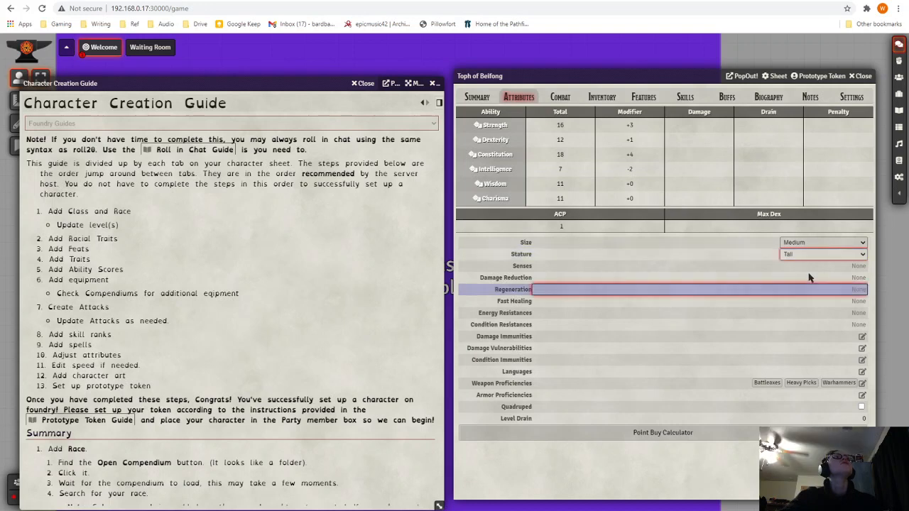
pyautogui.click(701, 262)
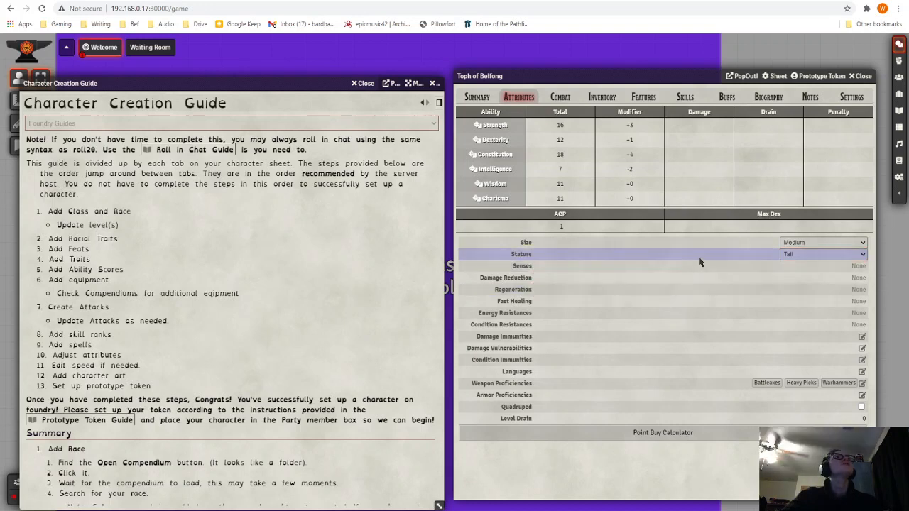
pyautogui.click(859, 265)
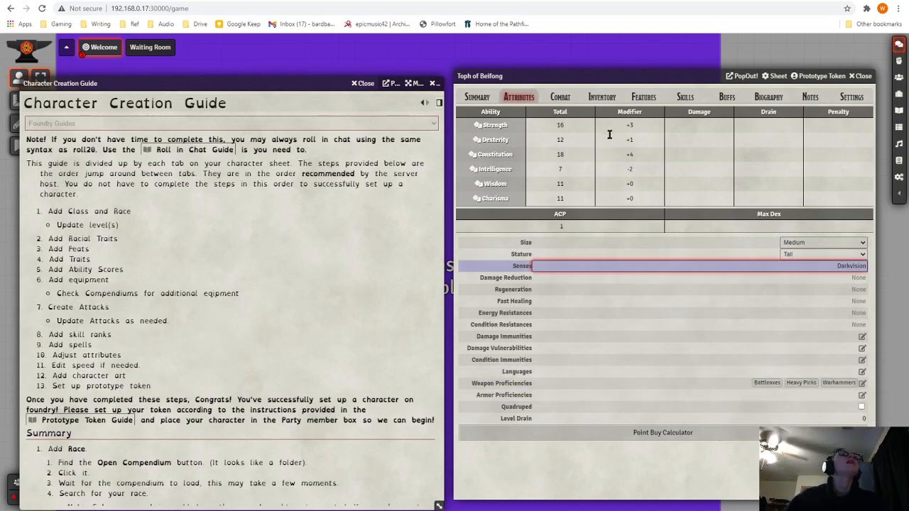
# Step: Check the Darkvision racial trait among the features and look over the senses, damage reduction and fast healing attributes
pyautogui.click(641, 99)
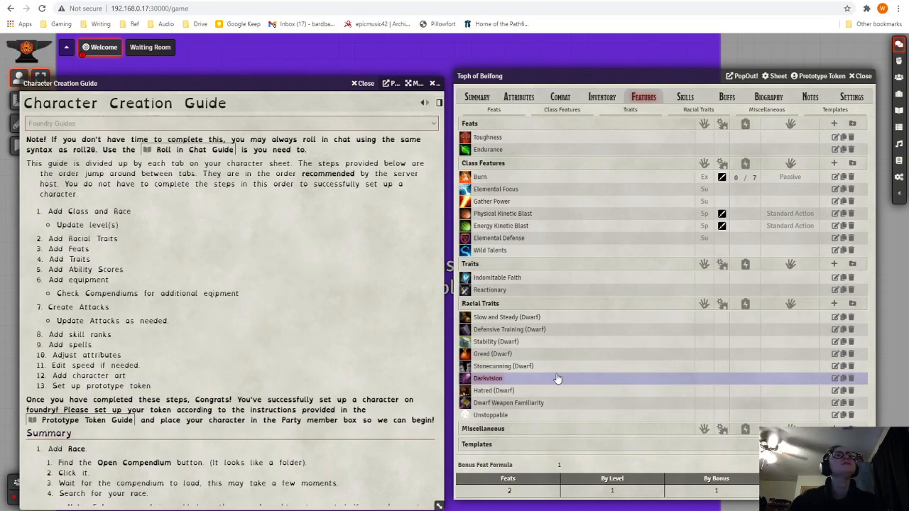
pyautogui.click(518, 96)
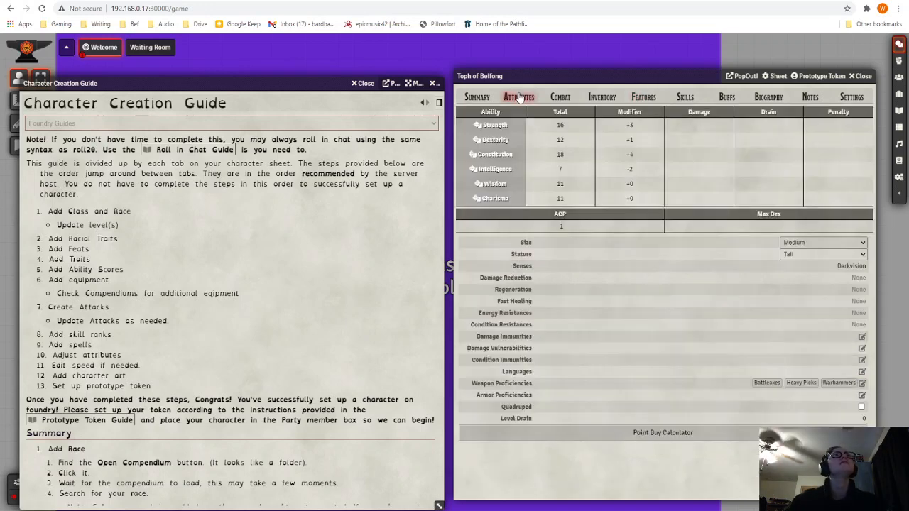
pyautogui.click(590, 301)
pyautogui.click(642, 278)
pyautogui.click(793, 265)
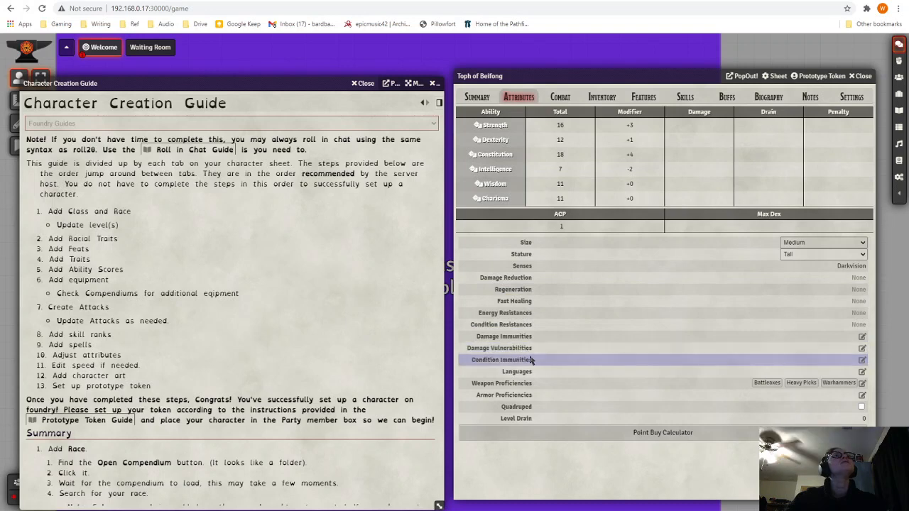
pyautogui.click(533, 277)
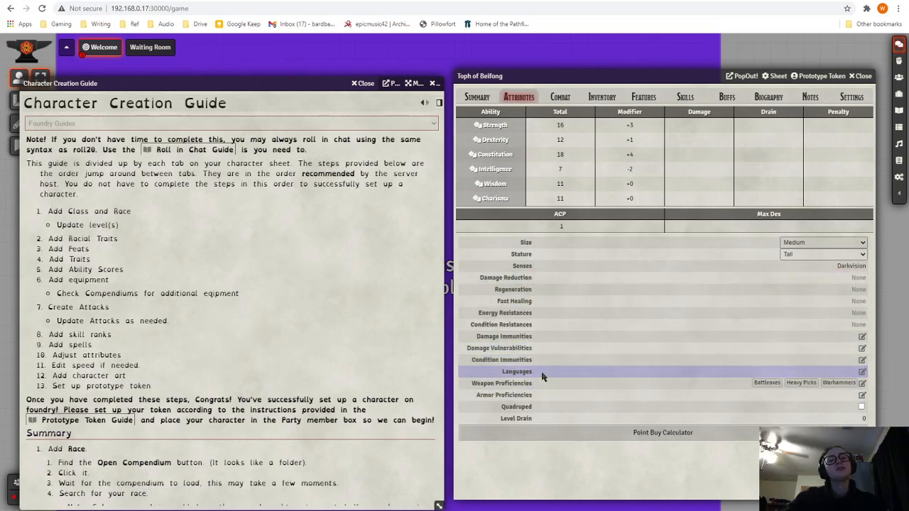
# Step: Open the language selection for the character and select Common and Dwarven
pyautogui.click(861, 374)
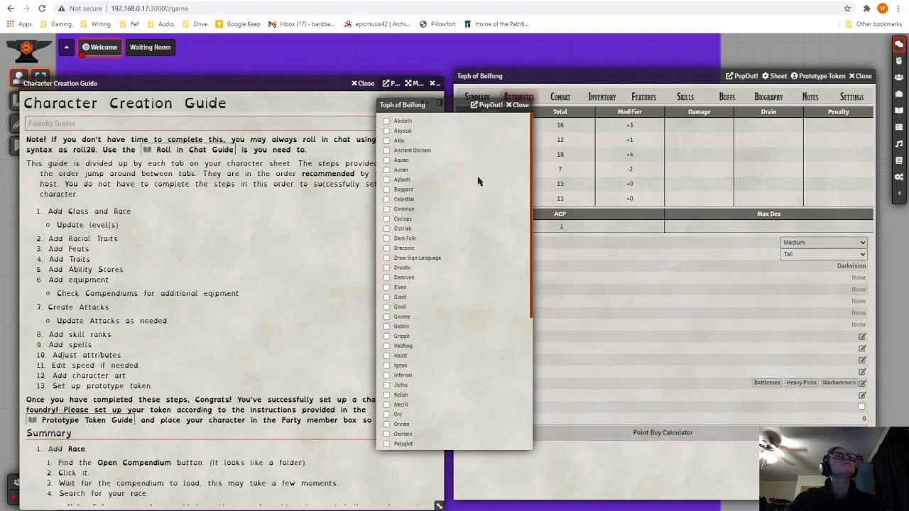
pyautogui.scroll(-3, 457, 343)
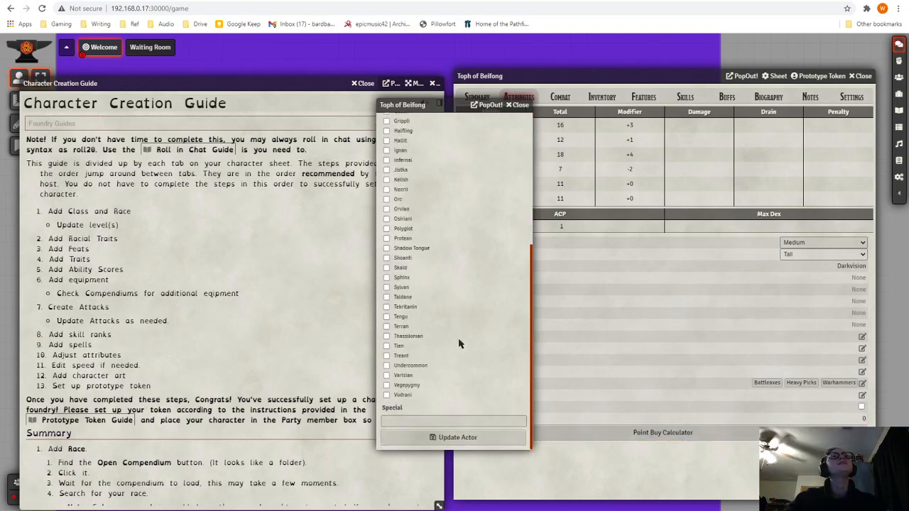
pyautogui.scroll(3, 458, 343)
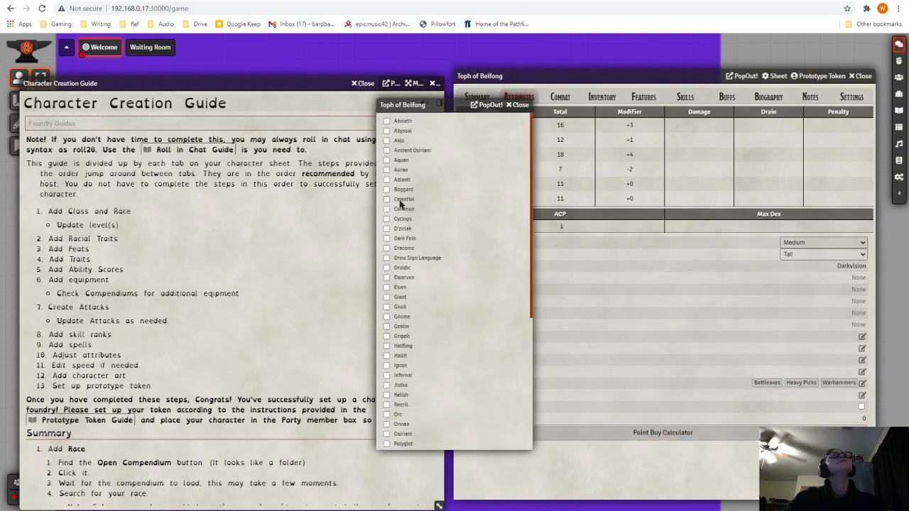
pyautogui.click(386, 208)
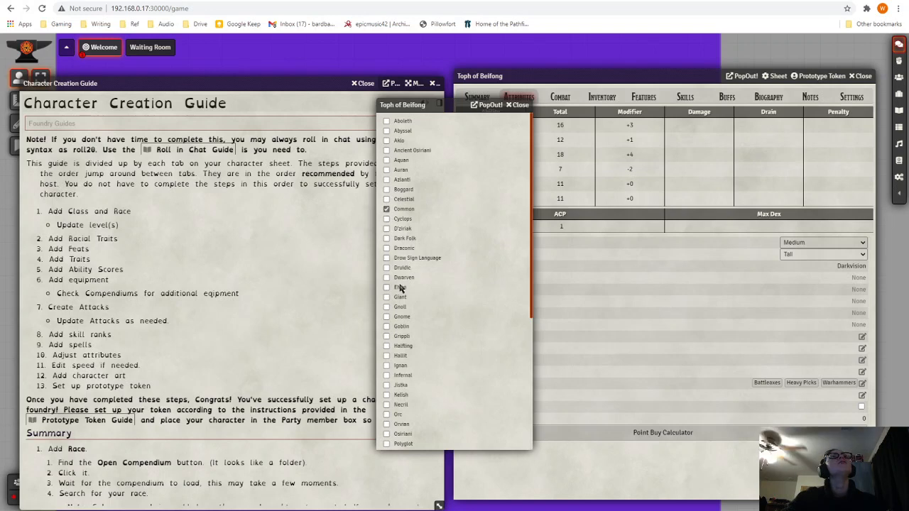
pyautogui.click(386, 278)
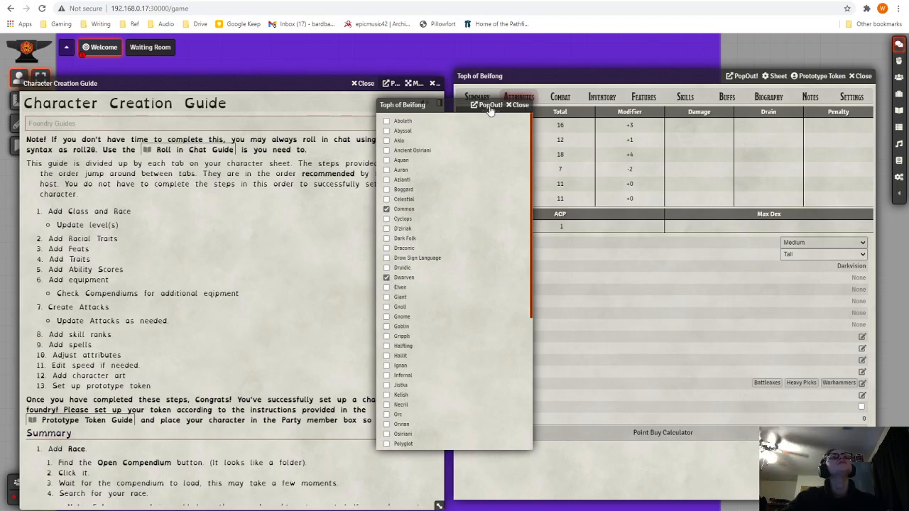
# Step: Enter Russian and Quorlu as special languages, separated by a semicolon, and update the actor with the language selection
pyautogui.scroll(-3, 453, 337)
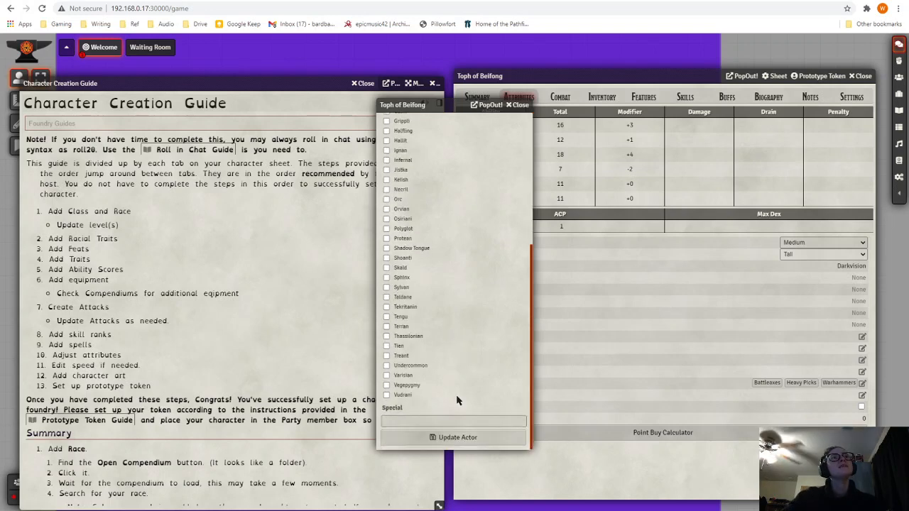
pyautogui.click(440, 422)
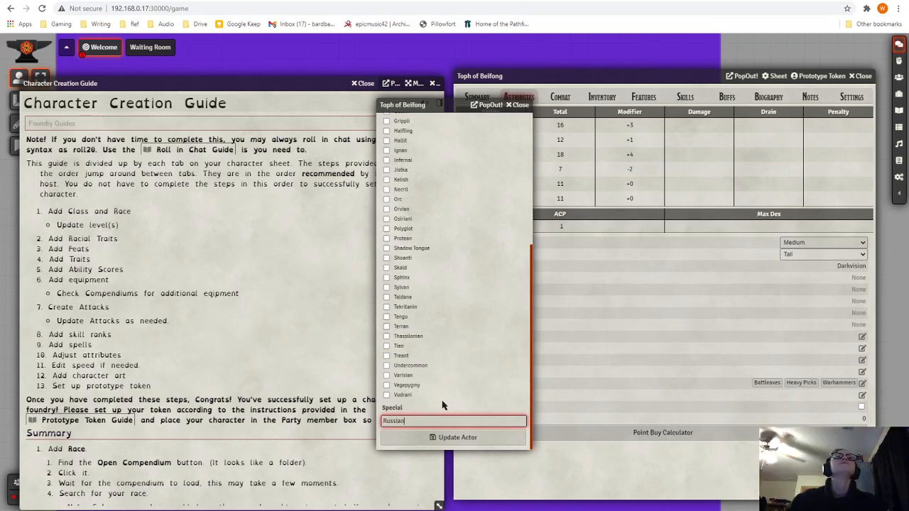
pyautogui.click(441, 404)
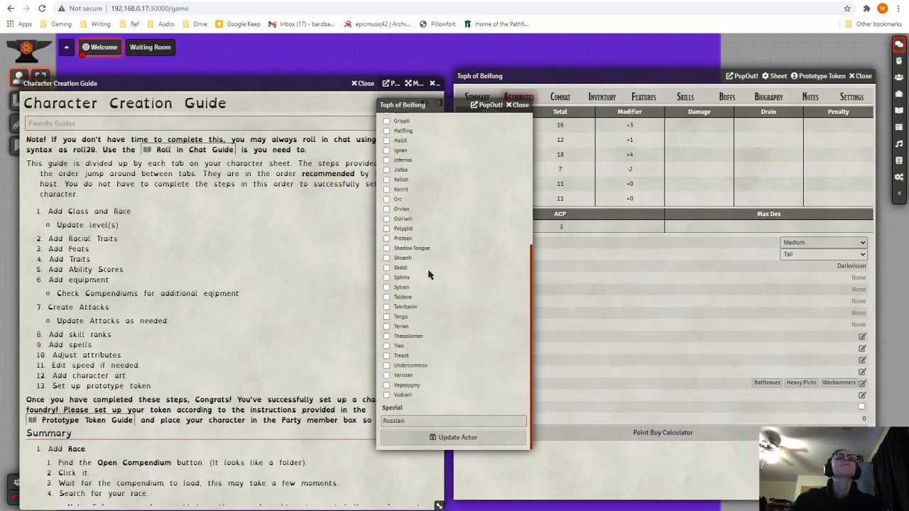
pyautogui.scroll(3, 413, 234)
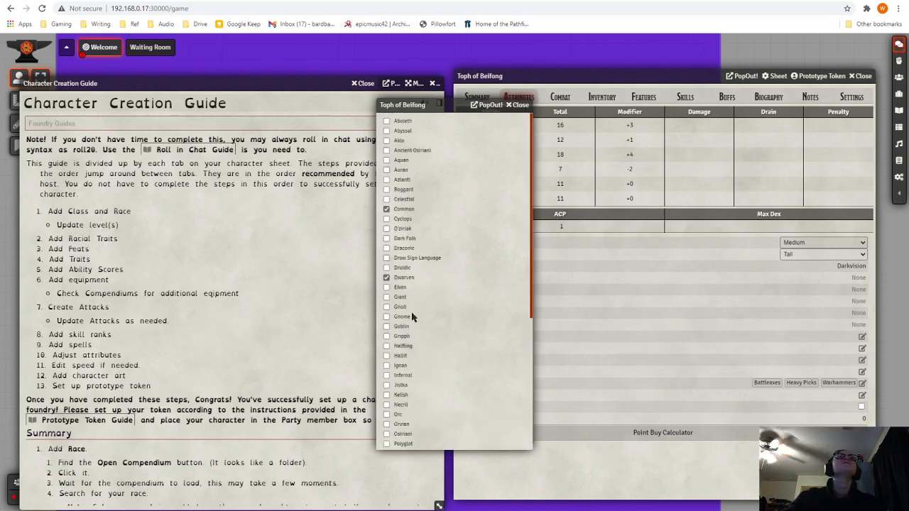
pyautogui.scroll(-5, 411, 317)
pyautogui.click(414, 421)
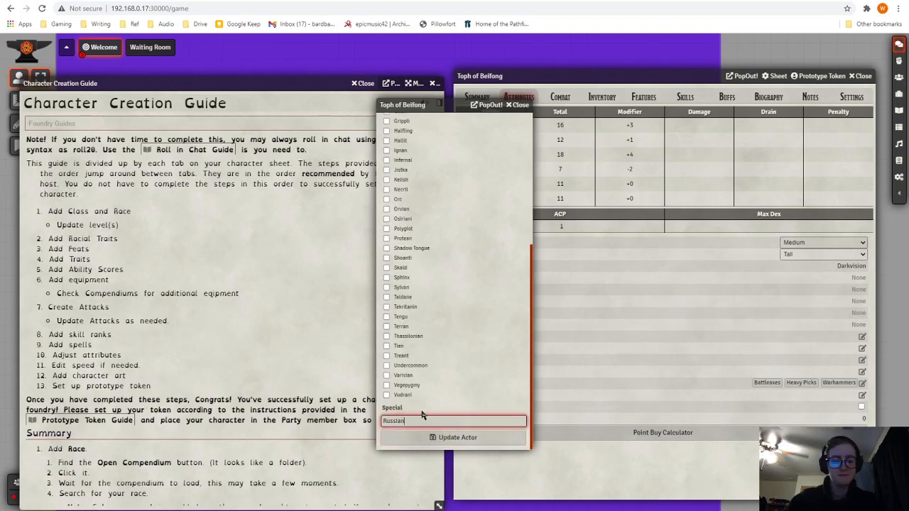
pyautogui.write(';')
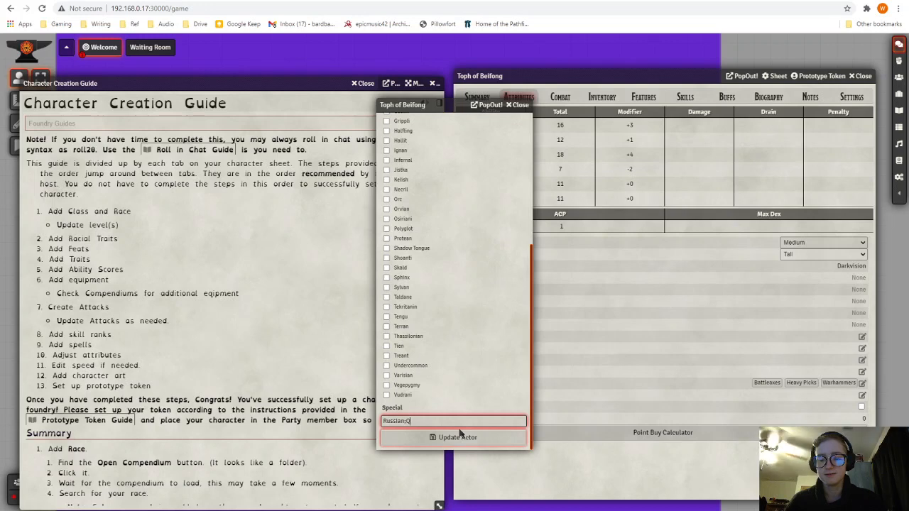
pyautogui.write('Quori')
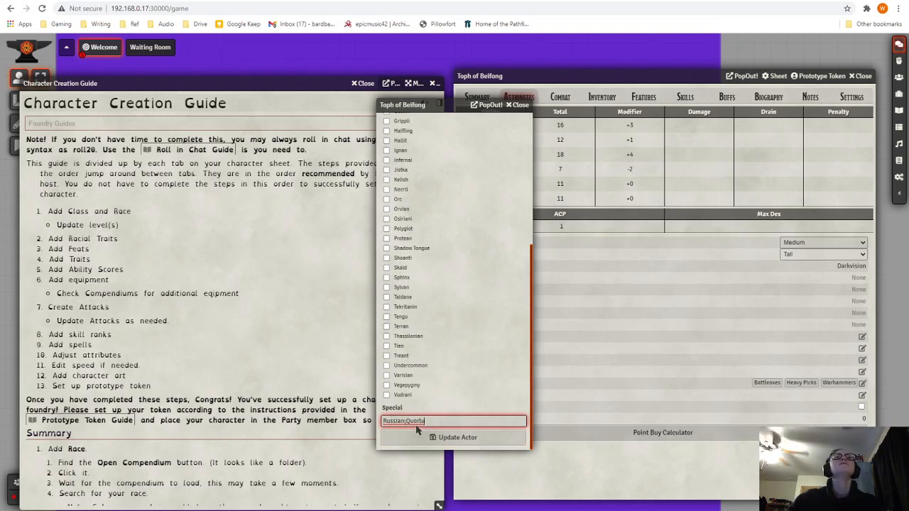
pyautogui.click(449, 441)
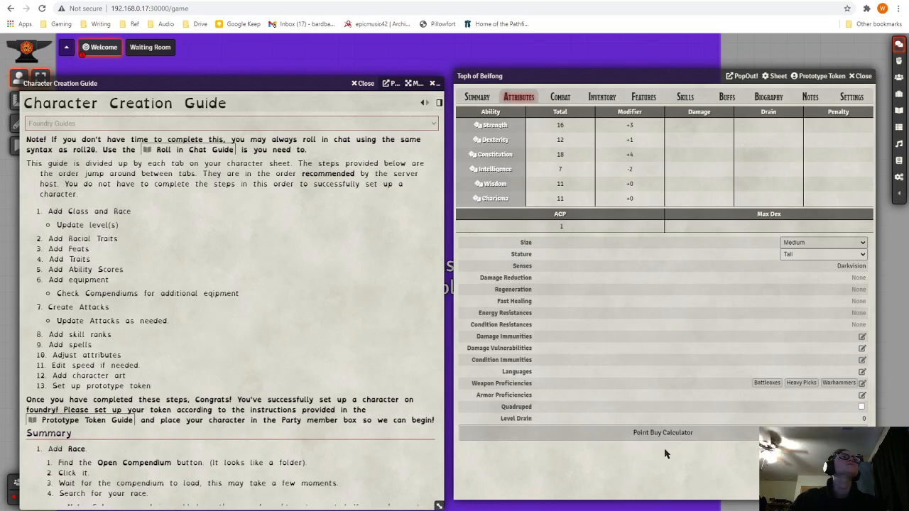
# Step: Reopen the character's languages, replace the semicolon between Russian and Quorlu with a space, and update the actor
pyautogui.click(862, 372)
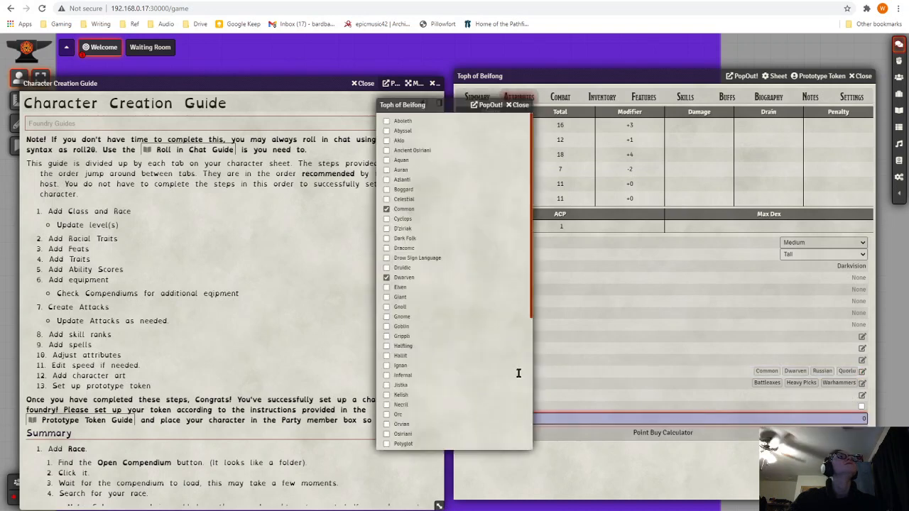
pyautogui.scroll(-5, 462, 337)
pyautogui.click(414, 420)
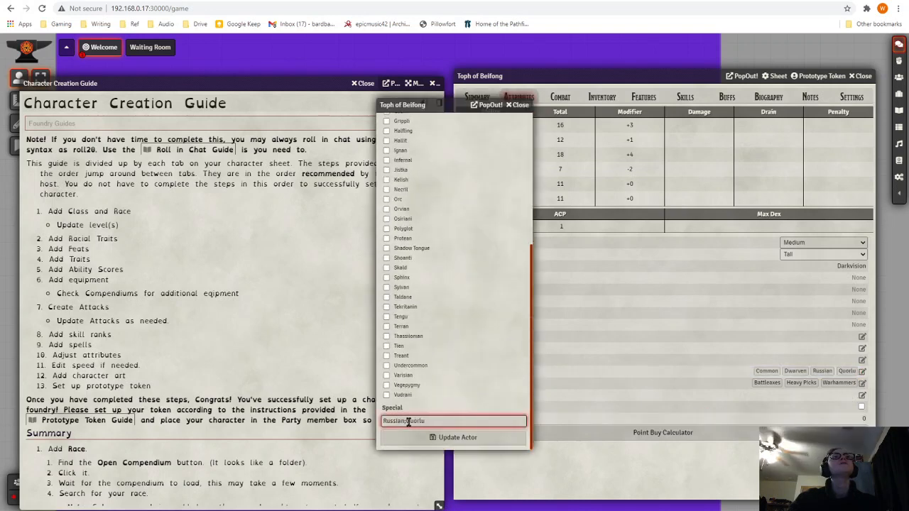
pyautogui.click(447, 444)
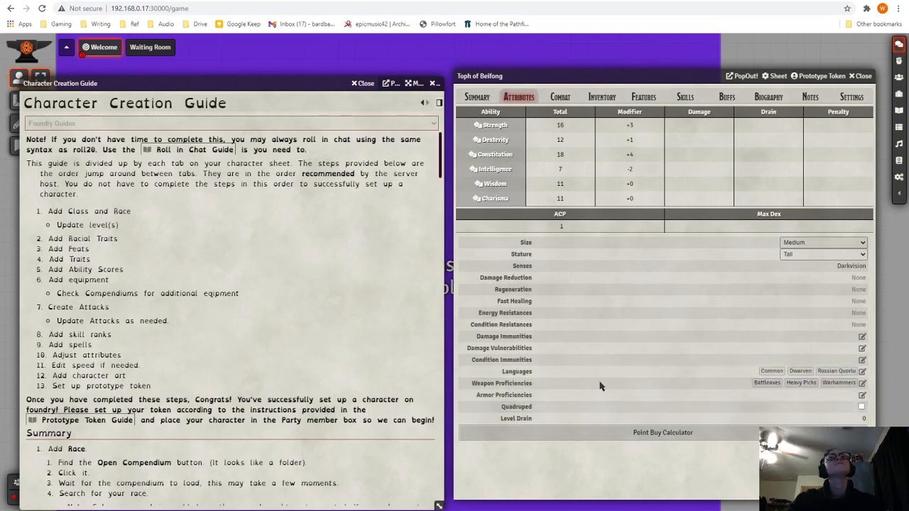
# Step: Clear all special languages from the character's language selection and update the actor
pyautogui.click(862, 370)
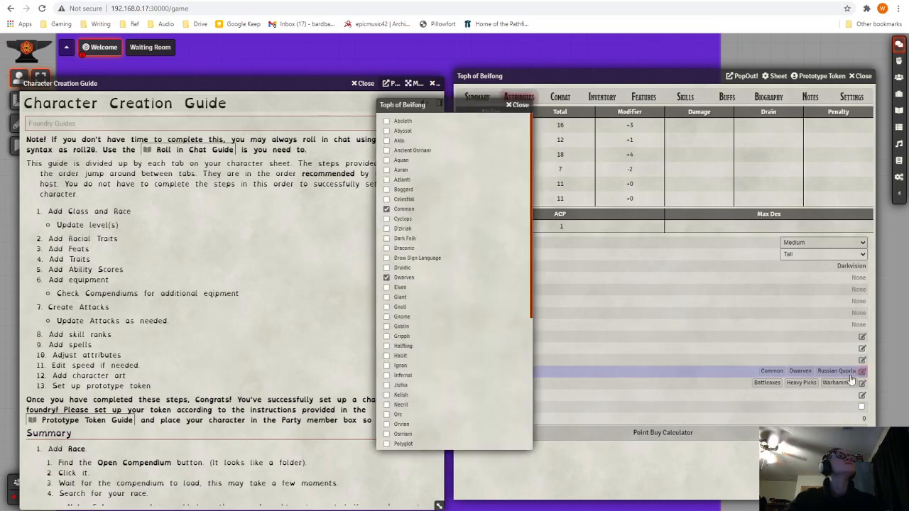
pyautogui.scroll(-5, 490, 359)
pyautogui.click(435, 422)
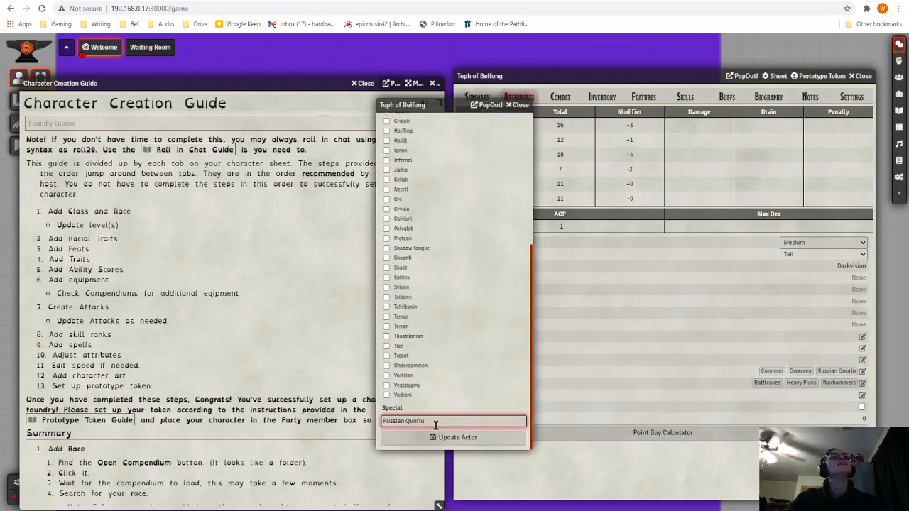
pyautogui.hotkey('ctrl', 'a')
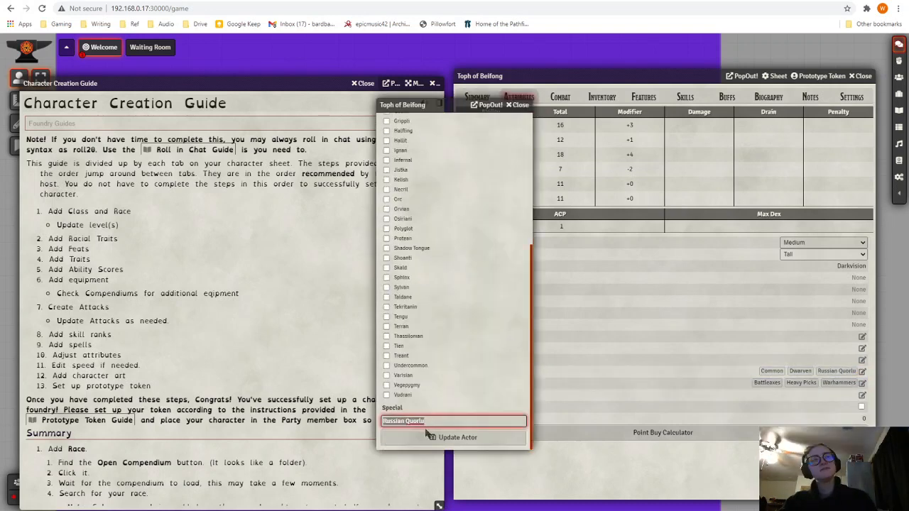
pyautogui.press('BackSpace')
pyautogui.click(435, 438)
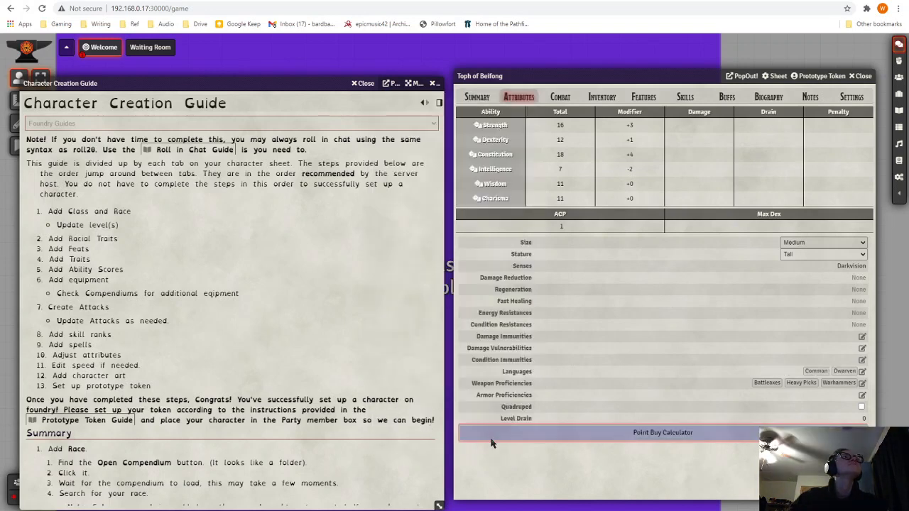
# Step: Review the character's summary with its speed and quick info, and check the guide's step on adding character art
pyautogui.click(476, 97)
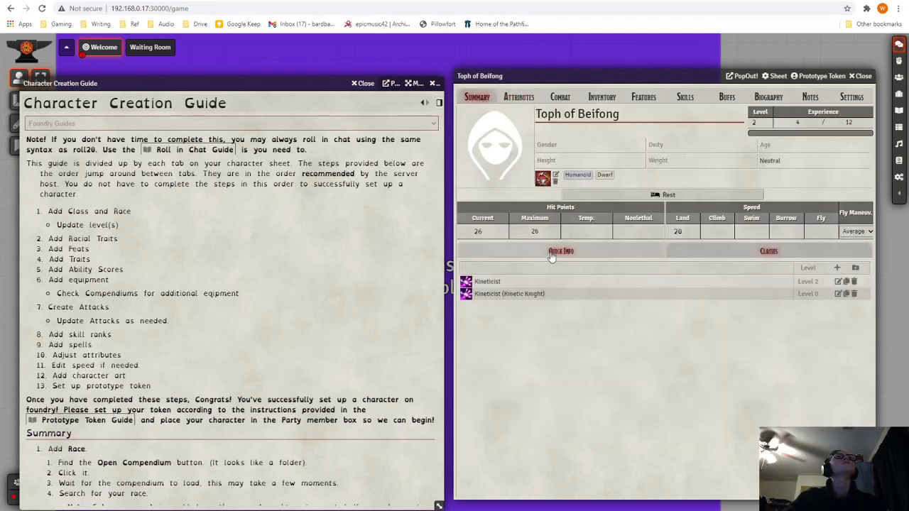
pyautogui.click(624, 253)
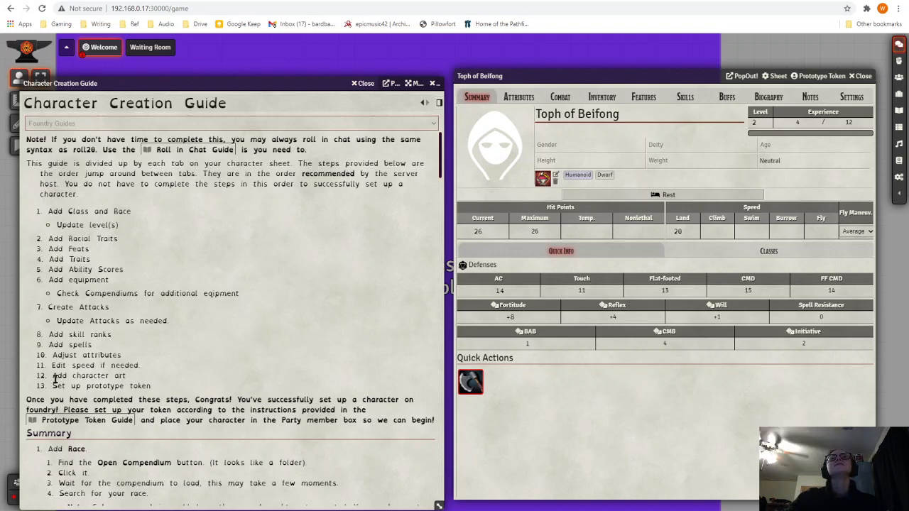
pyautogui.moveTo(53, 379); pyautogui.dragTo(138, 377)
pyautogui.click(198, 379)
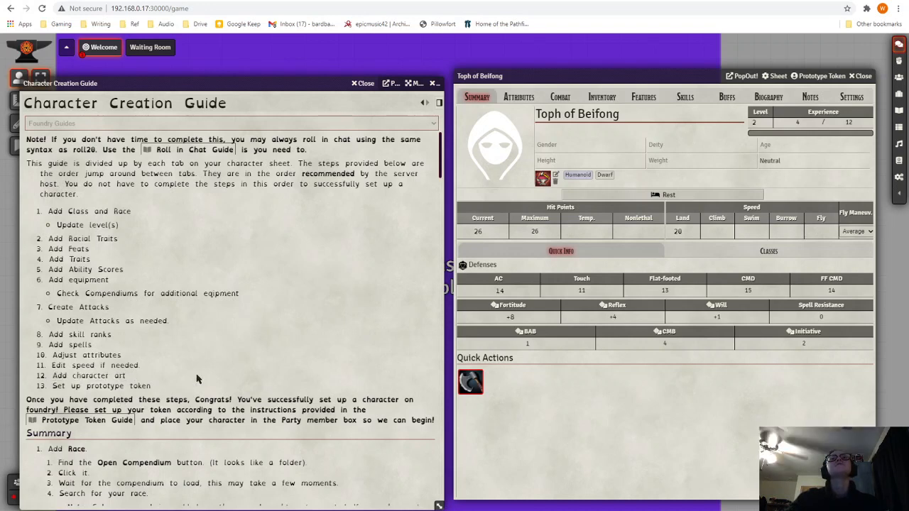
# Step: Open the image browser for the character's portrait and upload kroothToken.png to the Images/Character Art folder
pyautogui.click(500, 150)
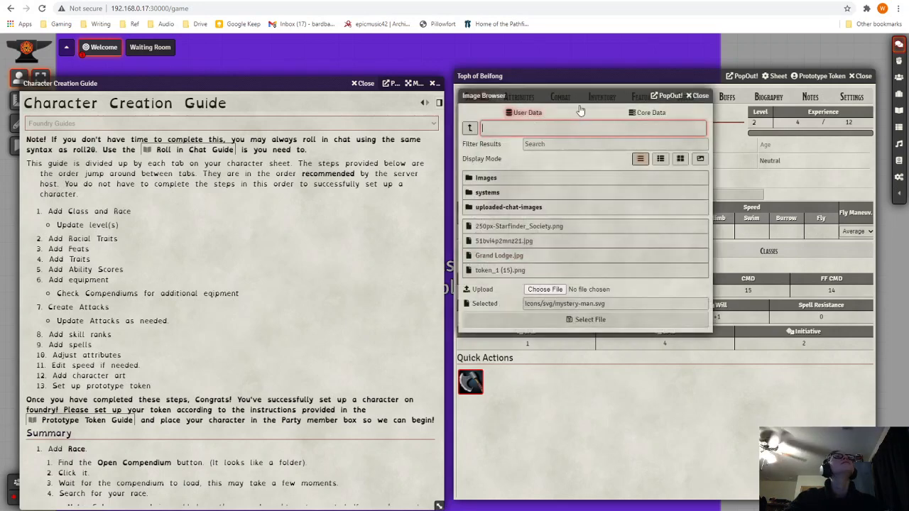
pyautogui.moveTo(479, 99); pyautogui.dragTo(239, 99)
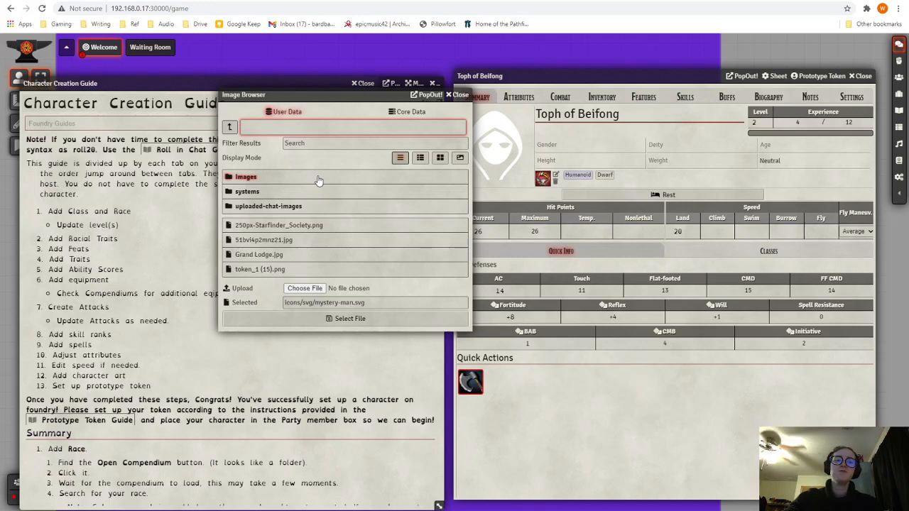
pyautogui.click(246, 176)
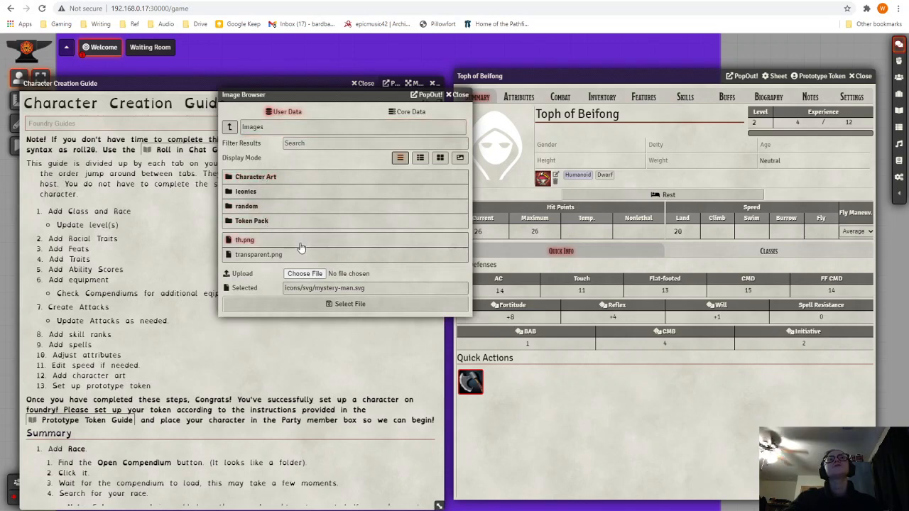
pyautogui.click(299, 177)
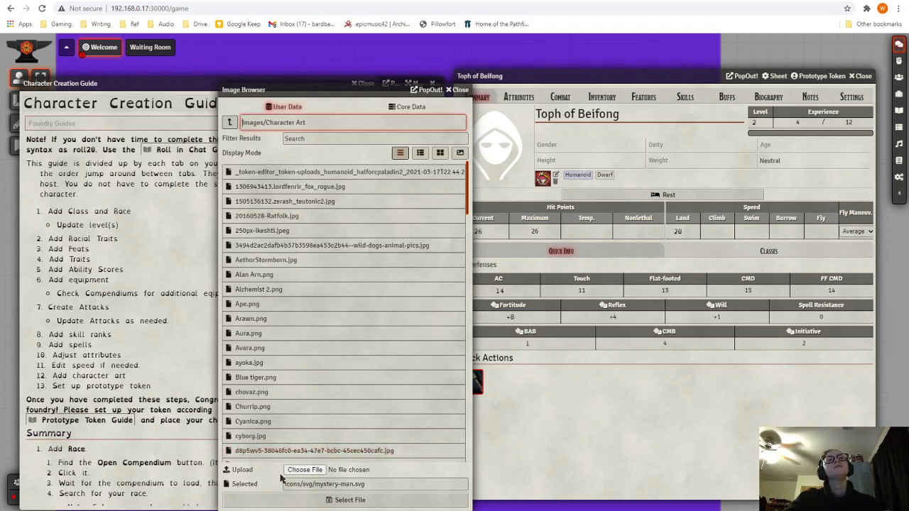
pyautogui.click(311, 473)
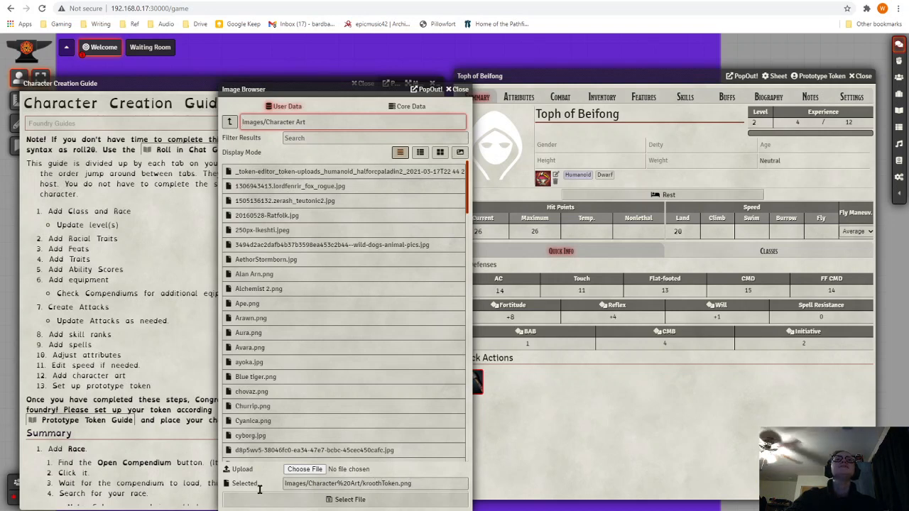
pyautogui.moveTo(252, 485); pyautogui.dragTo(423, 476)
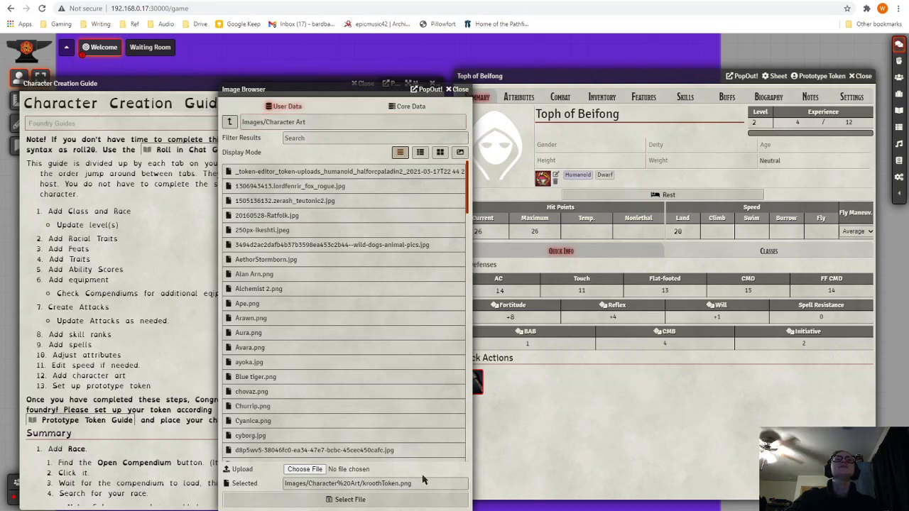
pyautogui.click(421, 482)
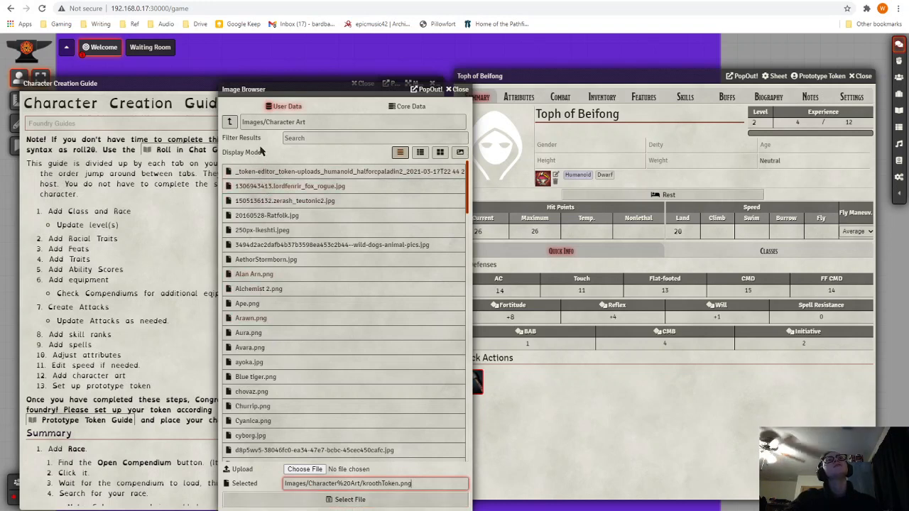
# Step: Switch the image browser to the Images/Token Pack folder and look through its images as tiles
pyautogui.click(228, 122)
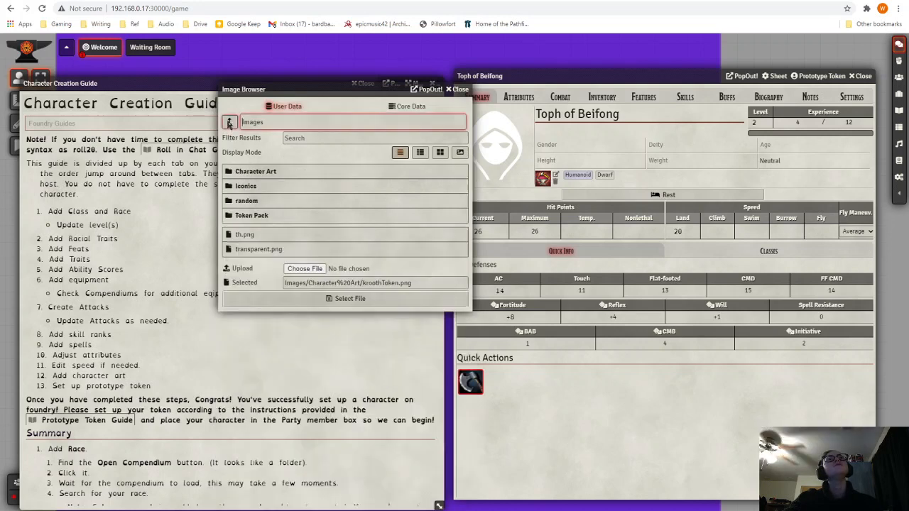
pyautogui.click(286, 222)
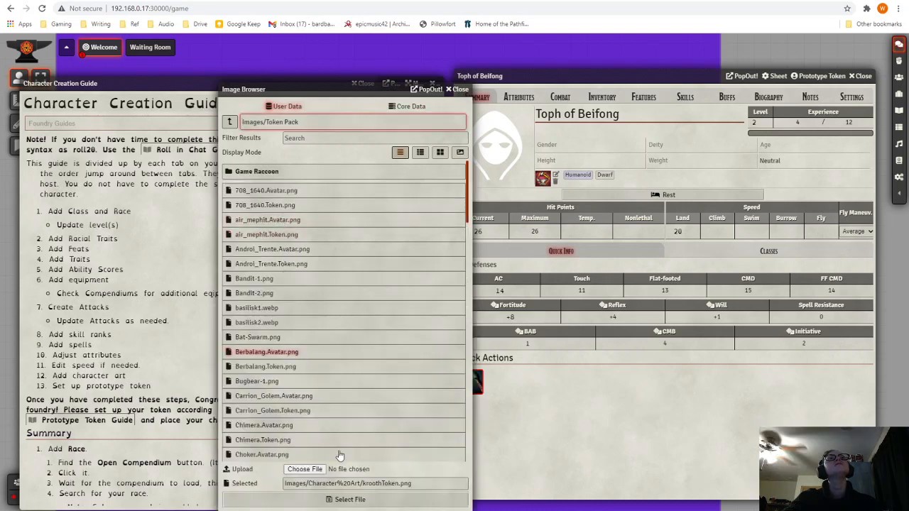
pyautogui.click(440, 153)
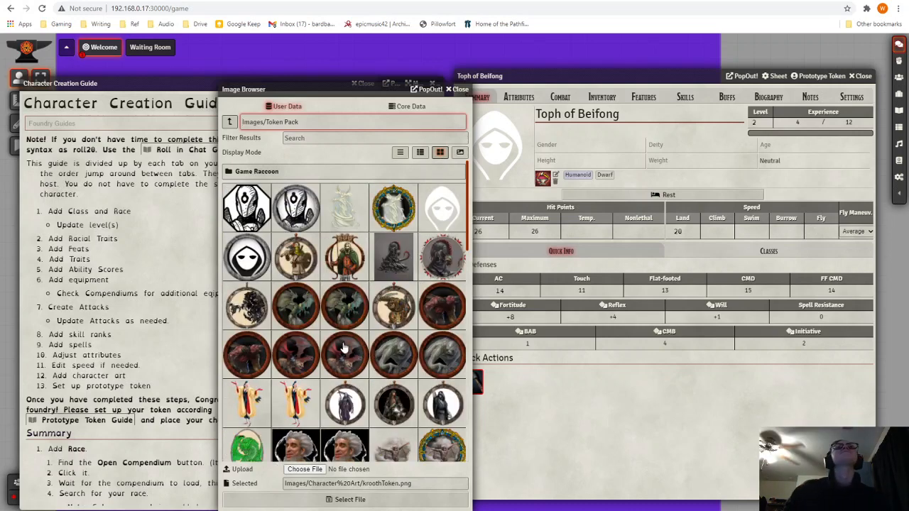
pyautogui.scroll(-3, 334, 325)
pyautogui.scroll(-8, 334, 325)
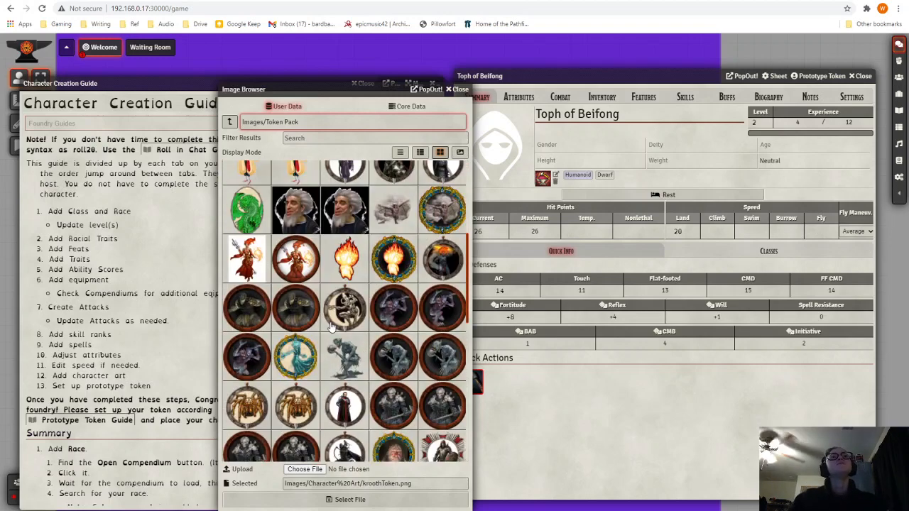
pyautogui.scroll(11, 329, 325)
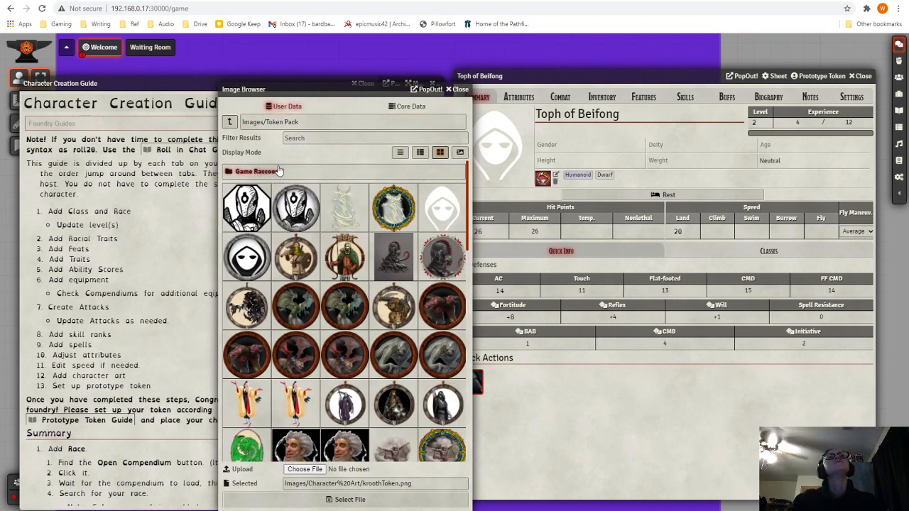
# Step: In the Game Raccoon folder, filter the images for "dwarf" and set the third one as the character's portrait
pyautogui.click(288, 172)
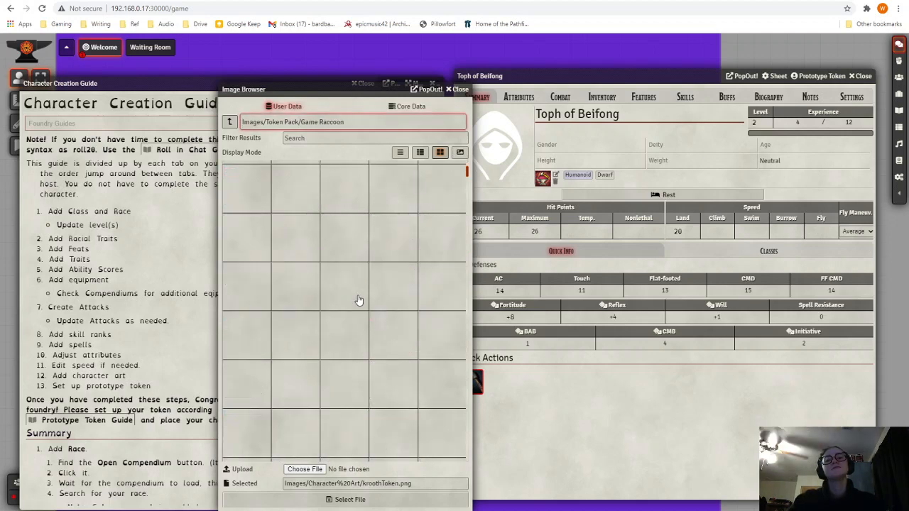
pyautogui.scroll(-3, 358, 300)
pyautogui.scroll(1, 358, 297)
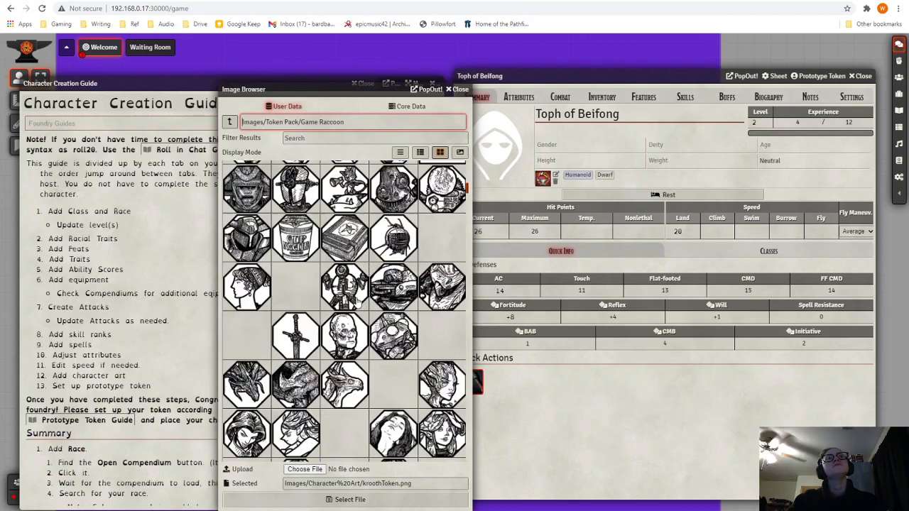
pyautogui.scroll(-1, 358, 301)
pyautogui.scroll(3, 357, 306)
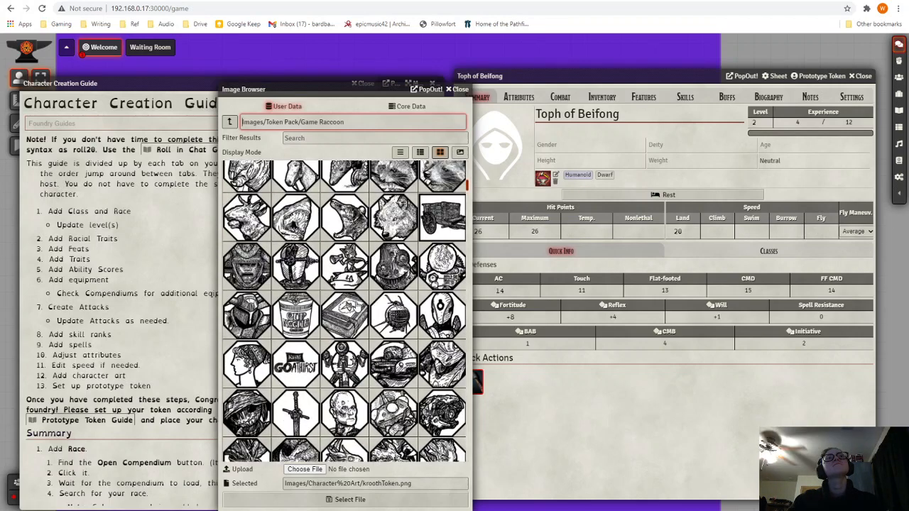
pyautogui.scroll(5, 355, 303)
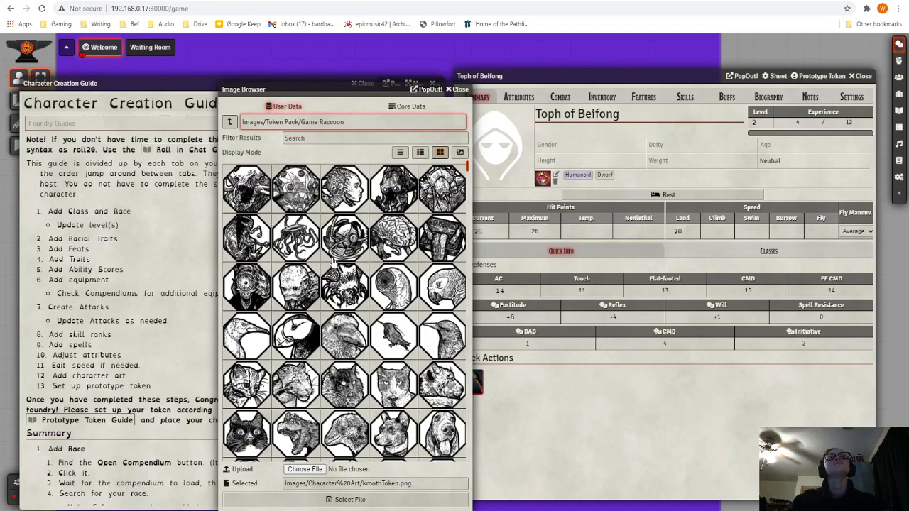
pyautogui.click(318, 137)
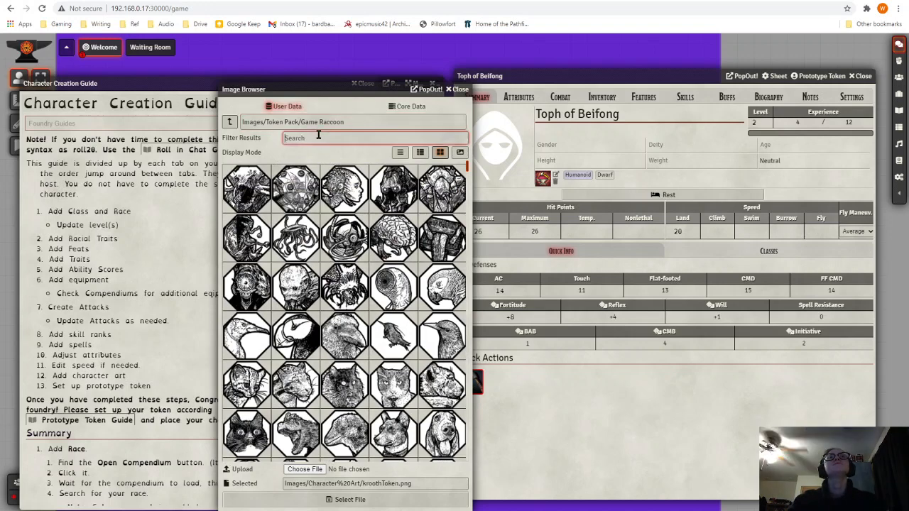
pyautogui.write('dwarf')
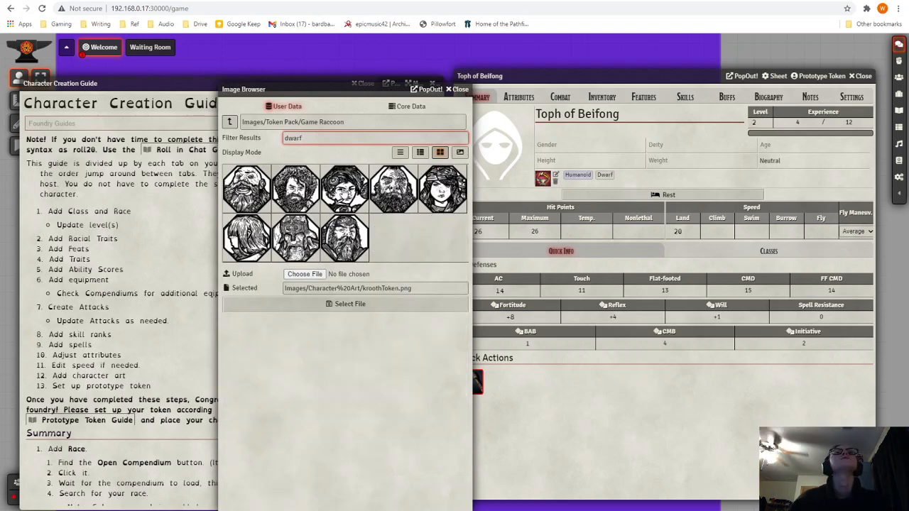
pyautogui.click(344, 188)
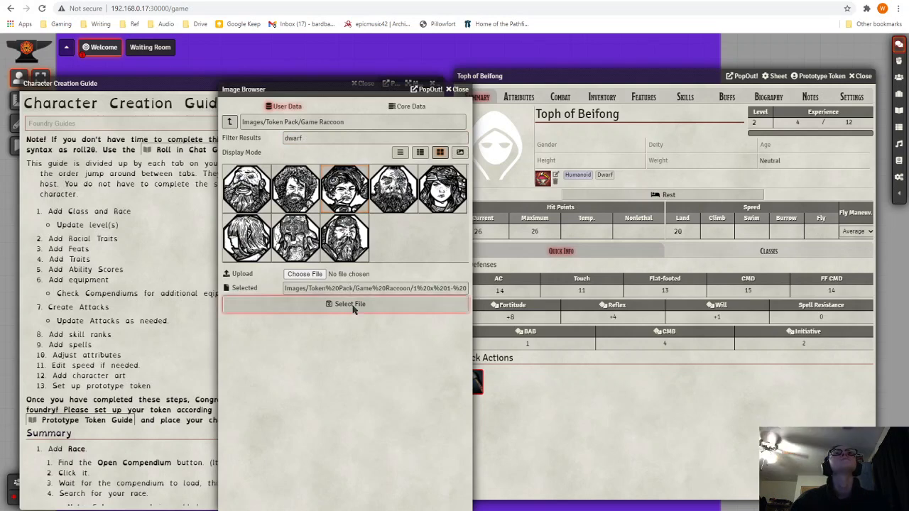
pyautogui.click(353, 309)
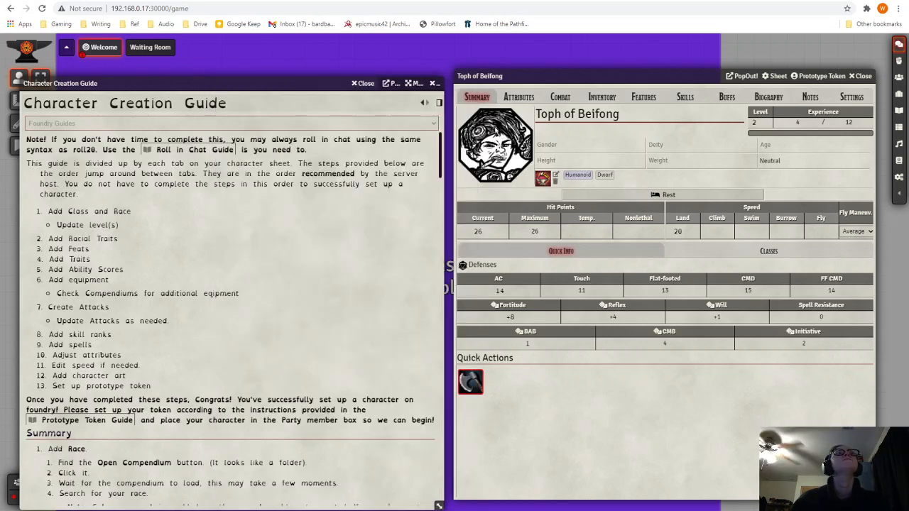